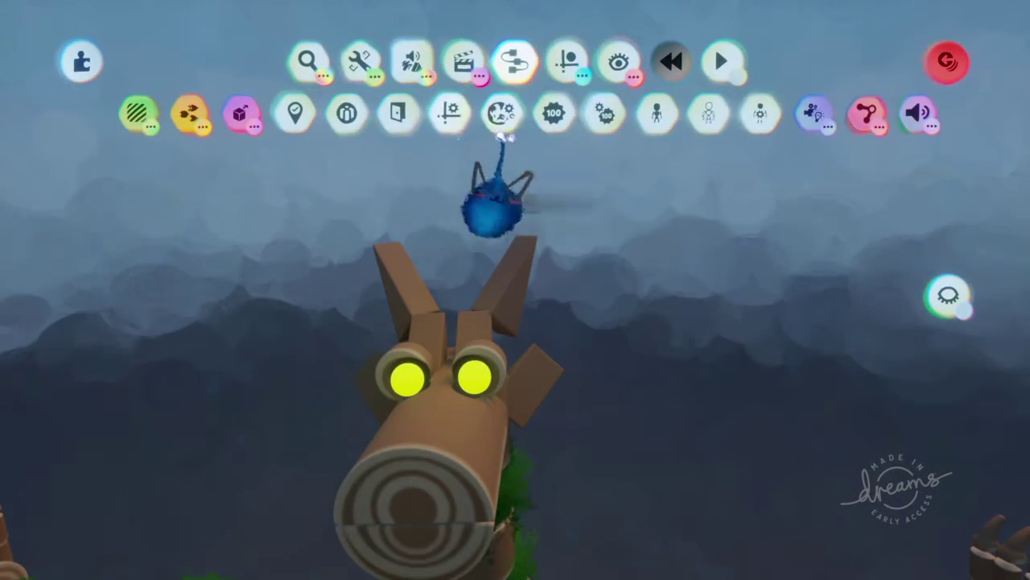
Step: Stamp a Logic microchip onto the dragon puppet's head and open its empty canvas
left_click(240, 117)
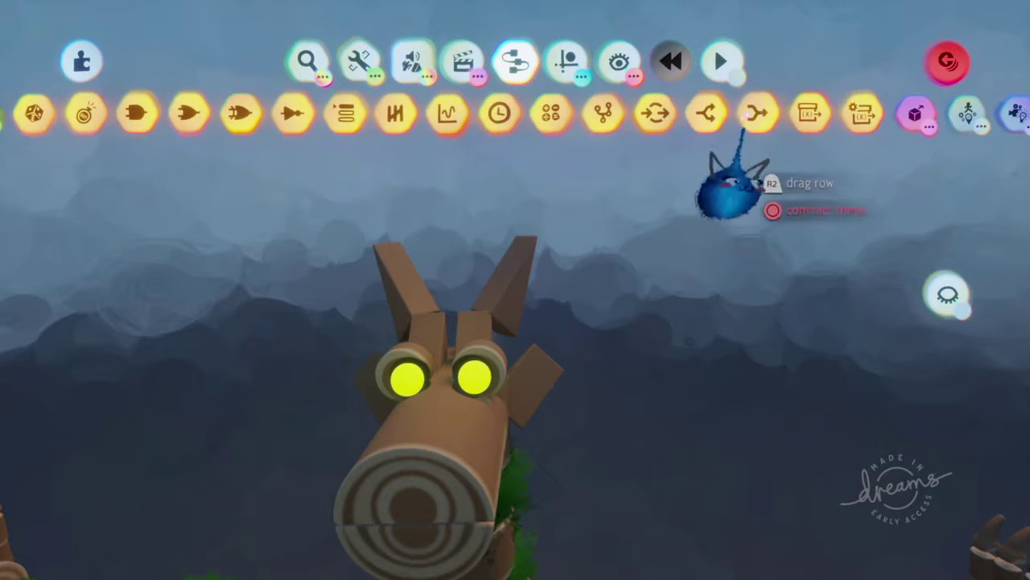
left_click(603, 113)
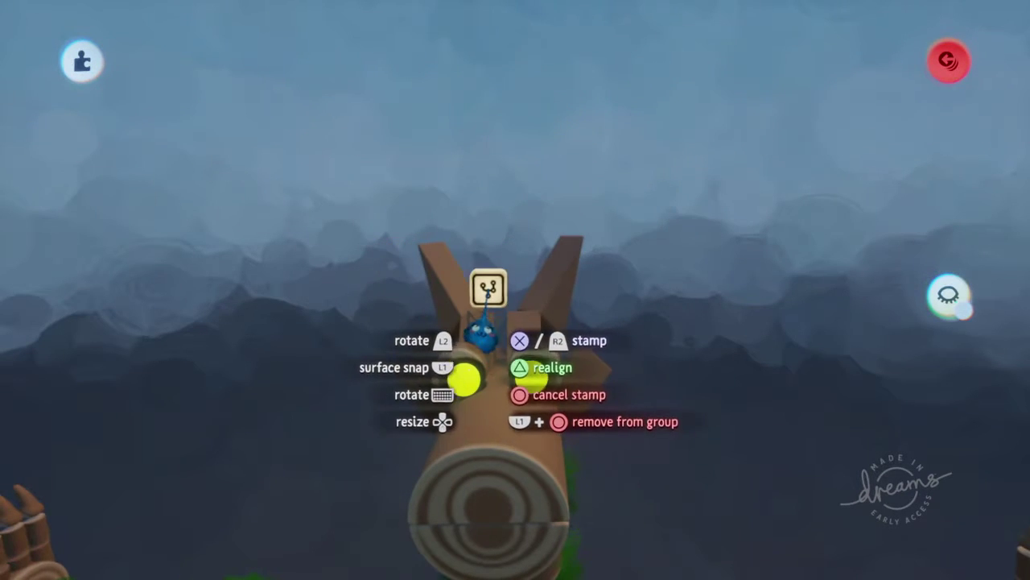
left_click(493, 278)
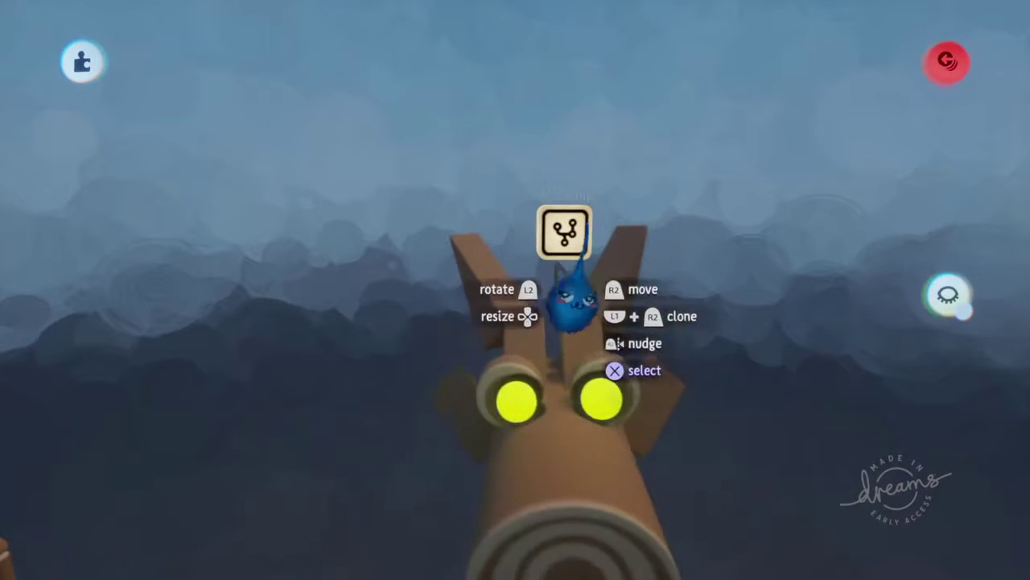
left_click(553, 304)
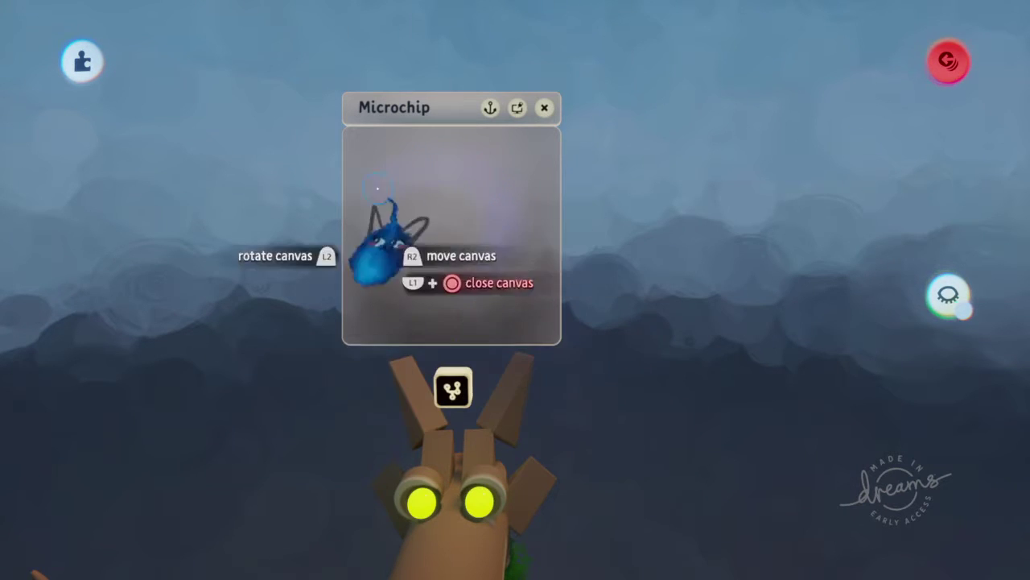
Step: Stamp a chip inside the puppet's microchip, rename it Idle, then close the canvas
key("Tab")
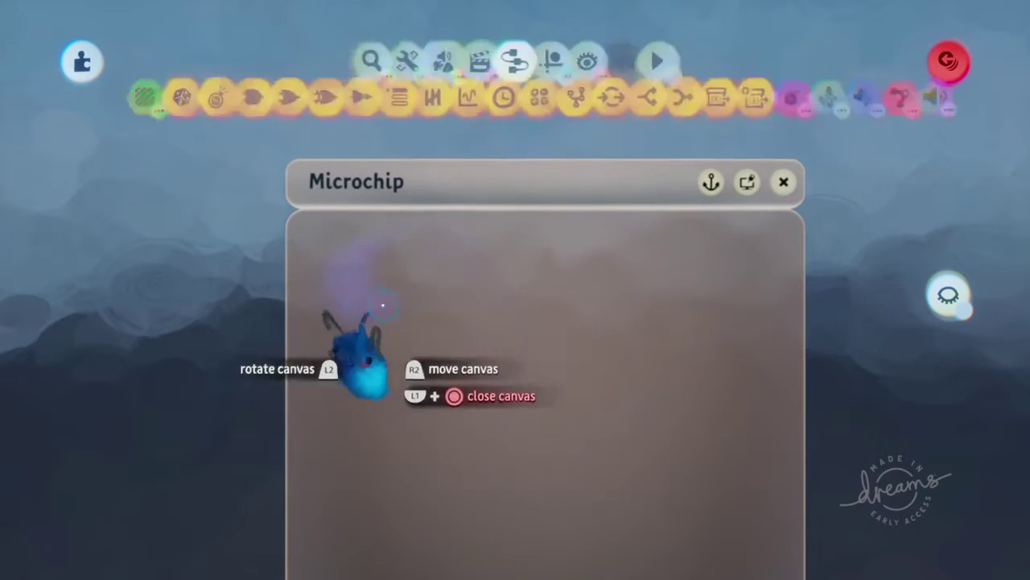
left_click(603, 112)
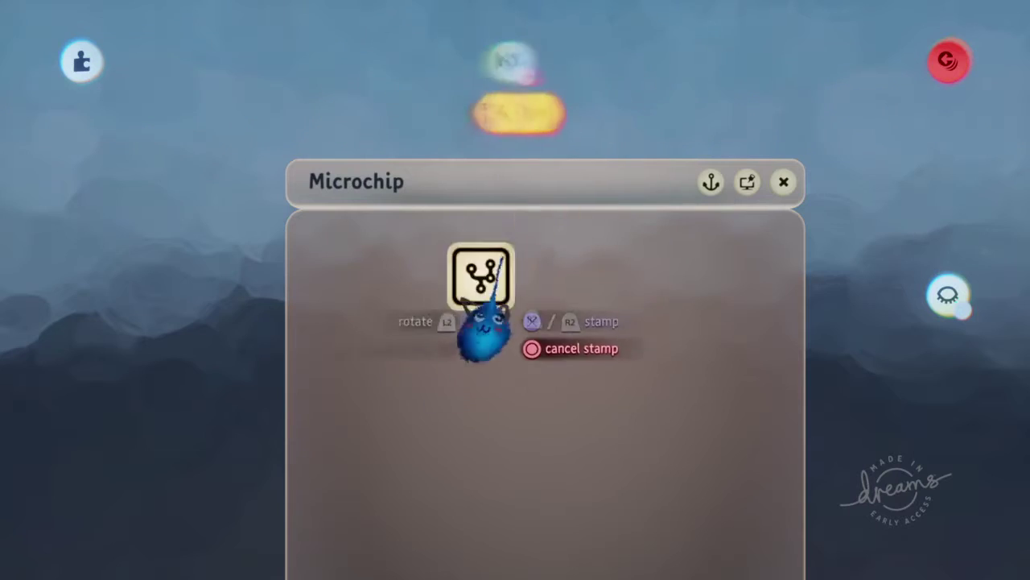
left_click(529, 275)
key("Escape")
left_click(528, 276)
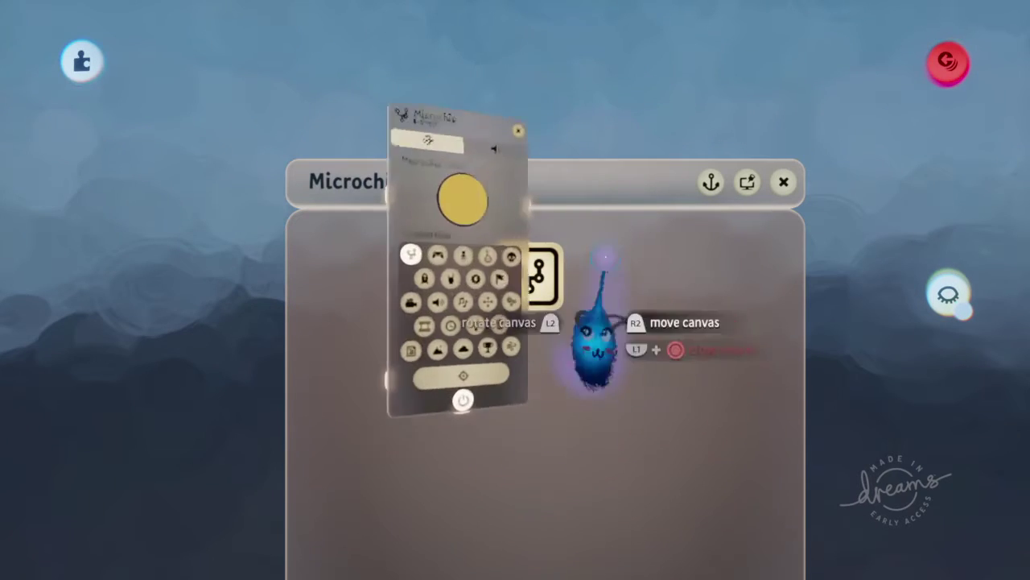
left_click(419, 96)
type("Idl")
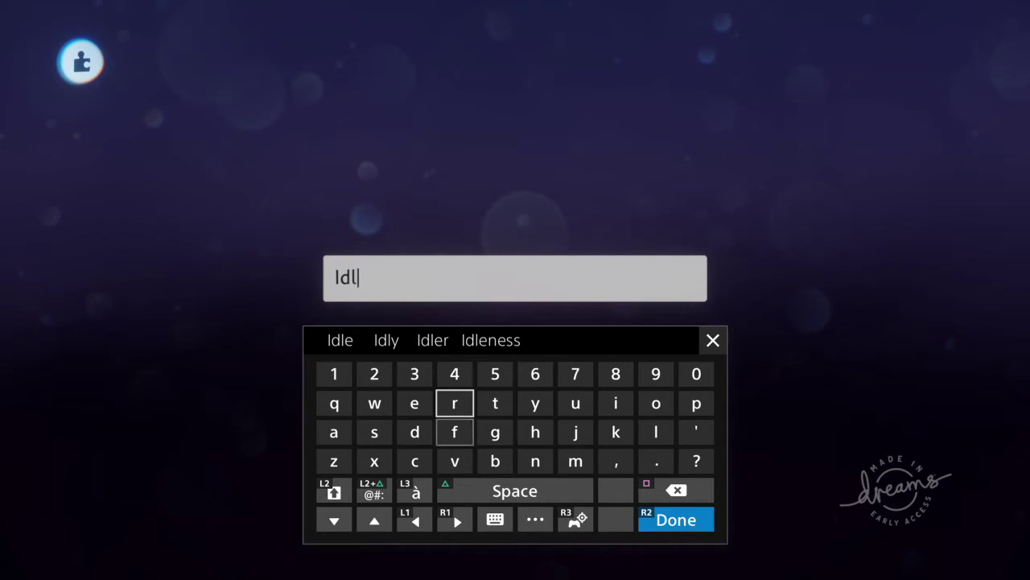
key("Return")
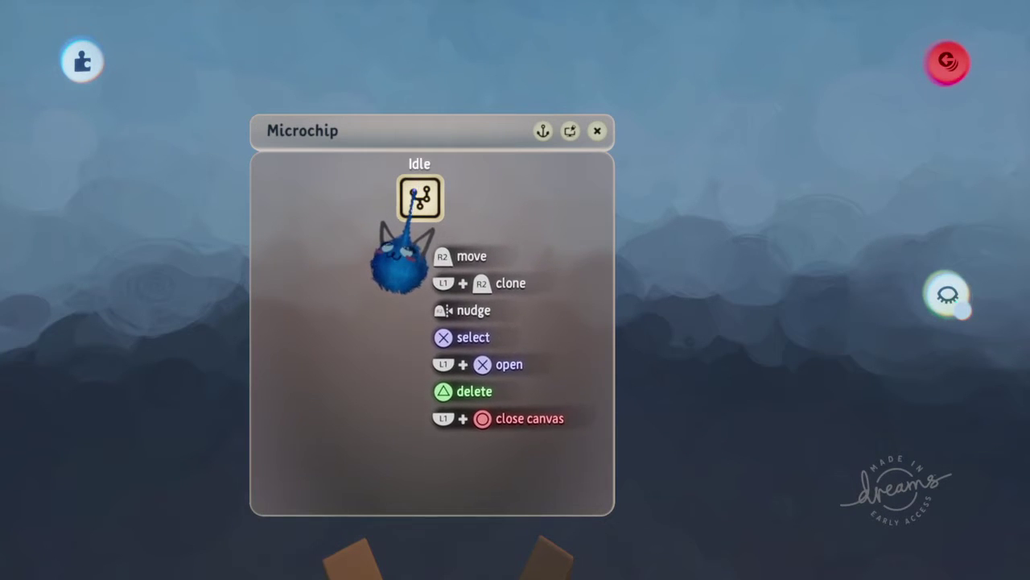
key("Escape")
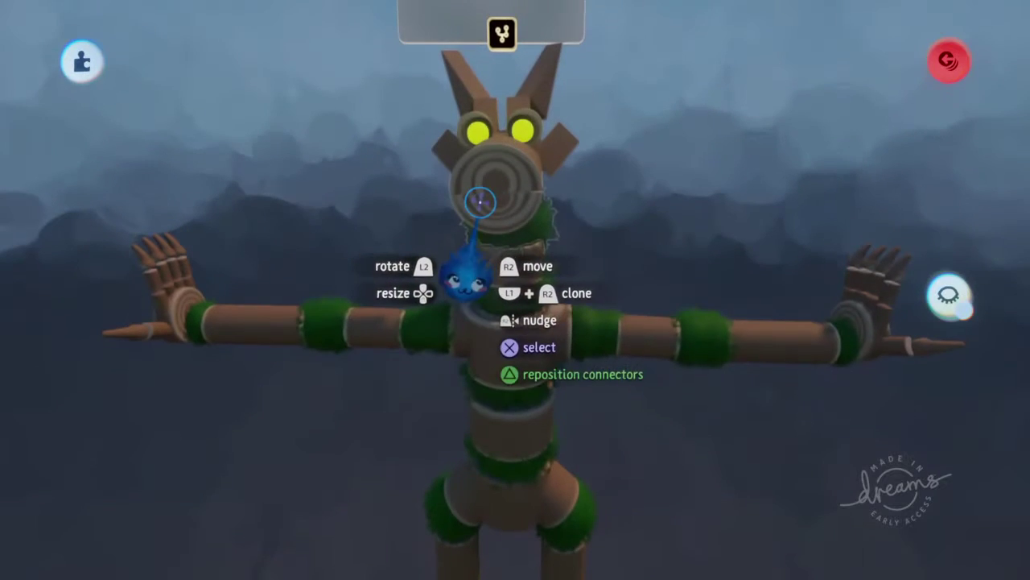
Step: Reopen the puppet's microchip and clone the Idle chip once below the original
left_click(480, 197)
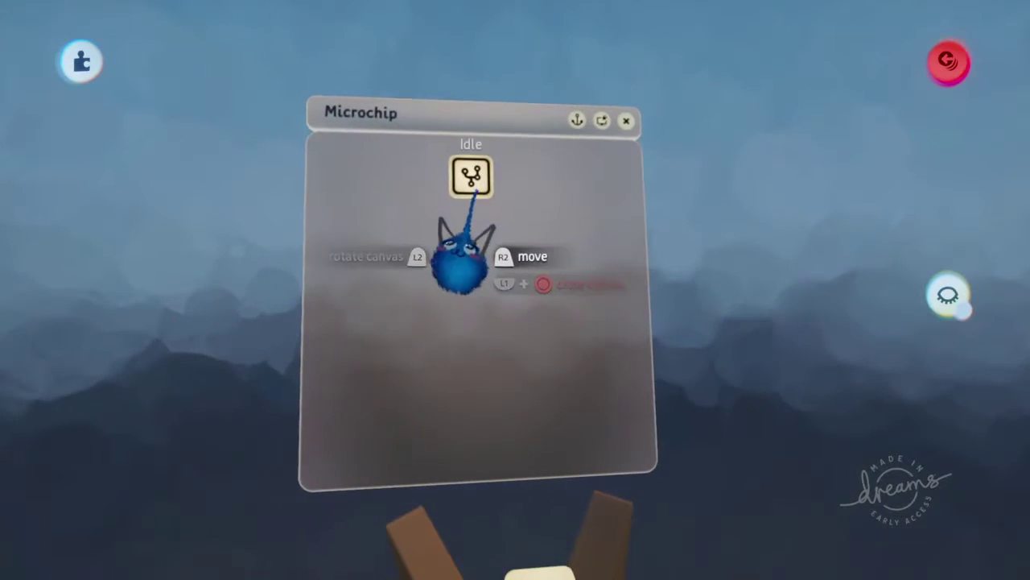
mouse_move(504, 297)
left_mouse_down()
mouse_move(528, 234)
mouse_move(498, 212)
mouse_move(458, 205)
left_mouse_up()
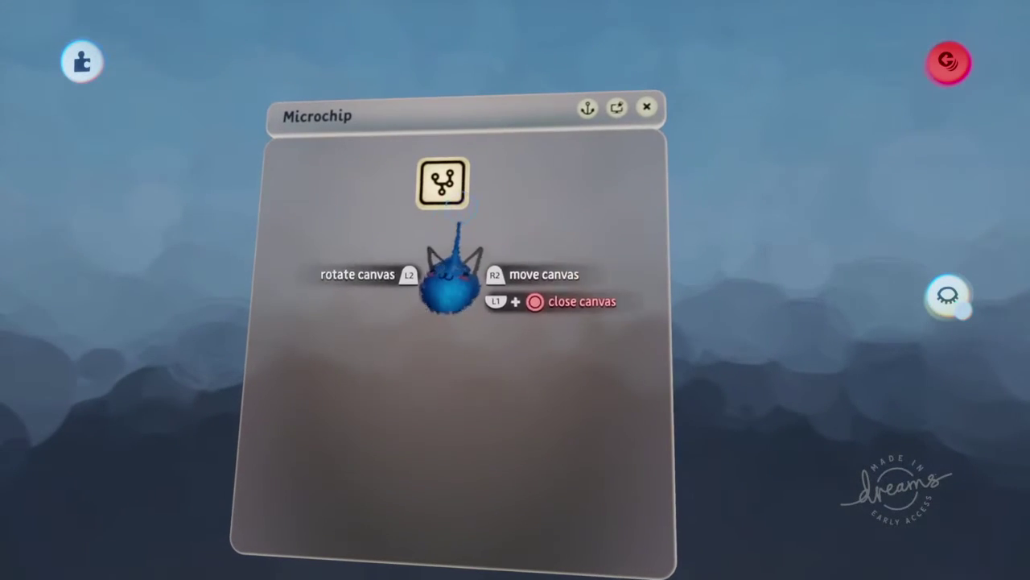
mouse_move(435, 292)
left_mouse_down()
mouse_move(434, 259)
mouse_move(459, 368)
left_mouse_up()
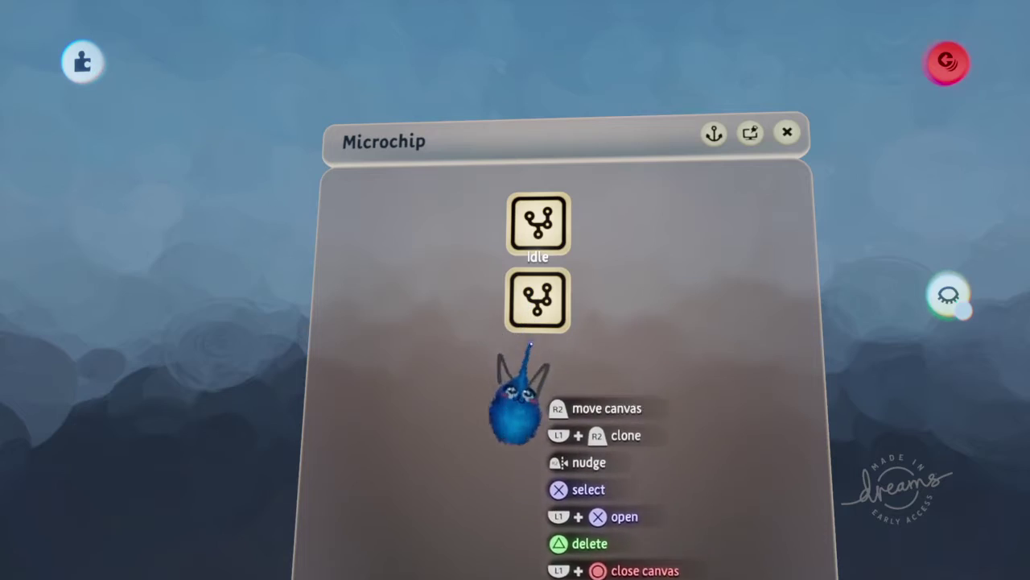
left_click_drag(655, 380, 609, 344)
mouse_move(483, 362)
left_mouse_down()
mouse_move(572, 394)
mouse_move(455, 246)
mouse_move(500, 298)
mouse_move(487, 426)
left_mouse_up()
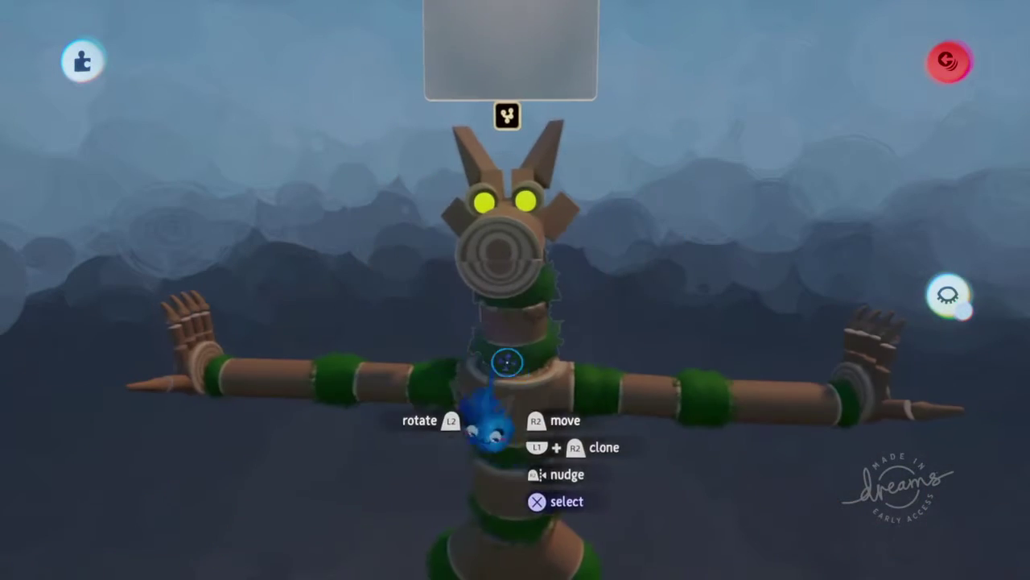
mouse_move(496, 389)
left_mouse_down()
mouse_move(483, 395)
mouse_move(483, 426)
mouse_move(504, 391)
mouse_move(493, 351)
left_mouse_up()
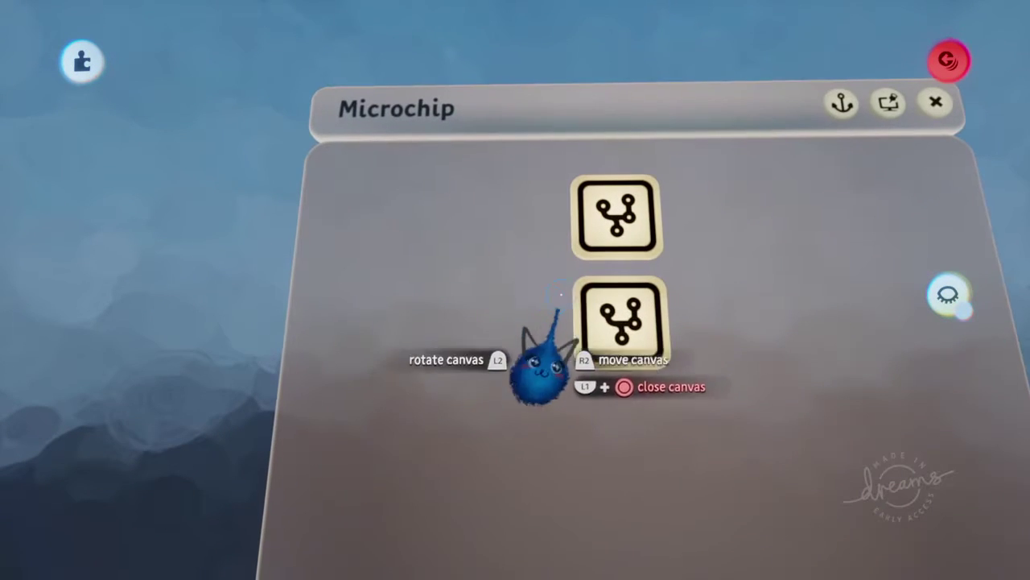
Step: Clone a third chip below the second and reframe the canvas beside the puppet
left_click_drag(618, 318, 626, 427)
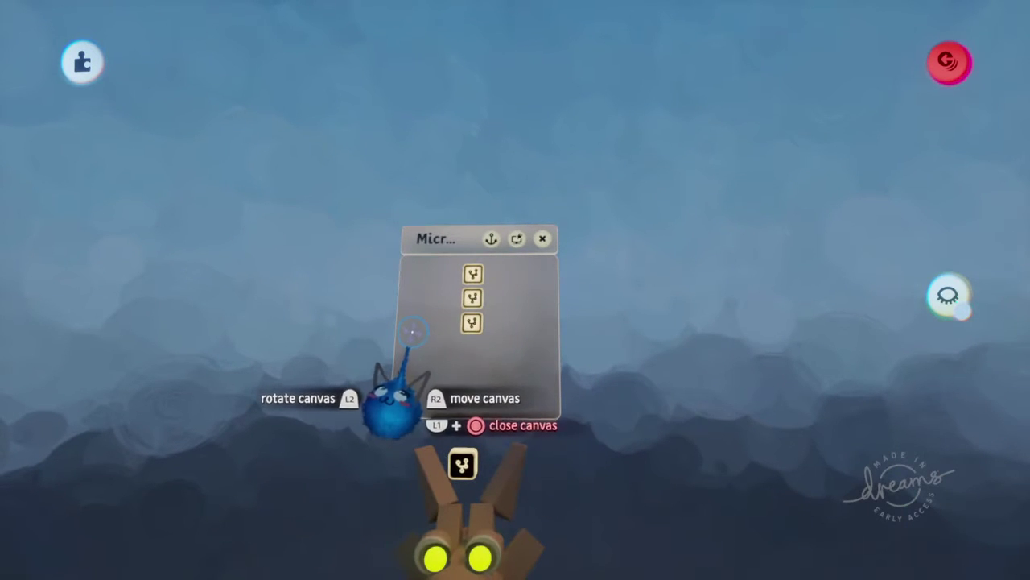
left_click_drag(412, 330, 460, 313)
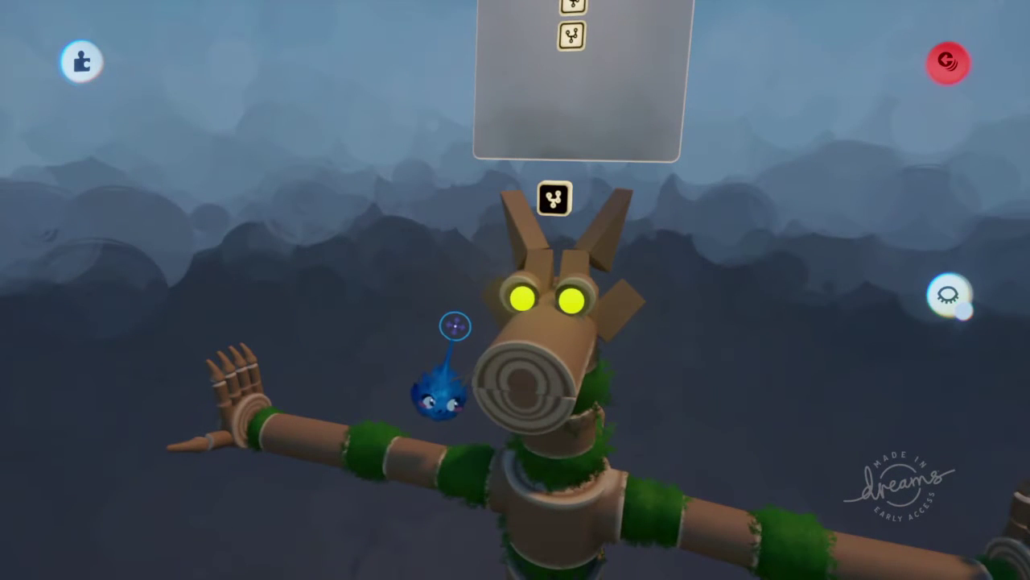
mouse_move(505, 382)
left_mouse_down()
mouse_move(494, 282)
mouse_move(393, 157)
left_mouse_up()
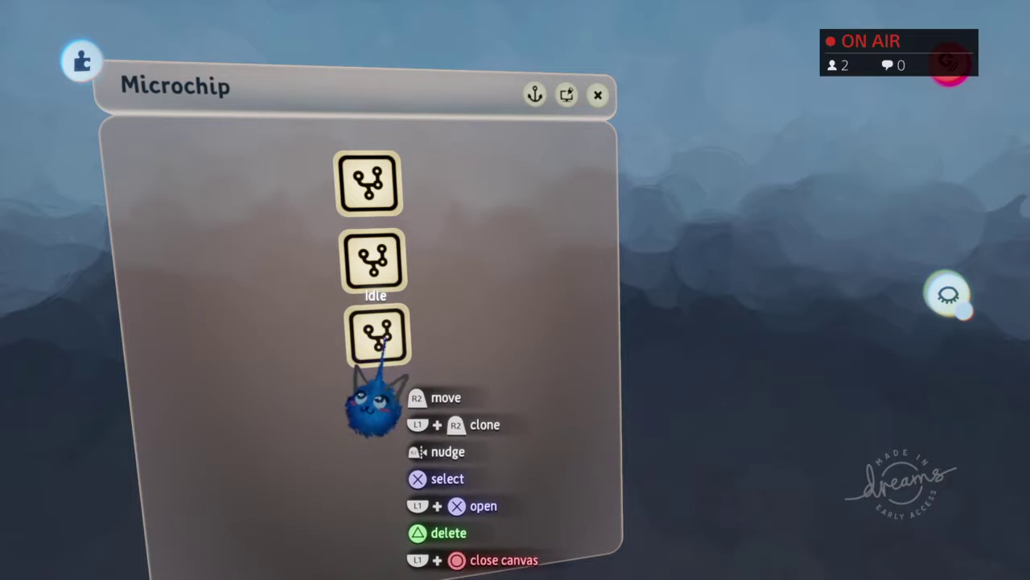
left_click_drag(378, 398, 335, 230)
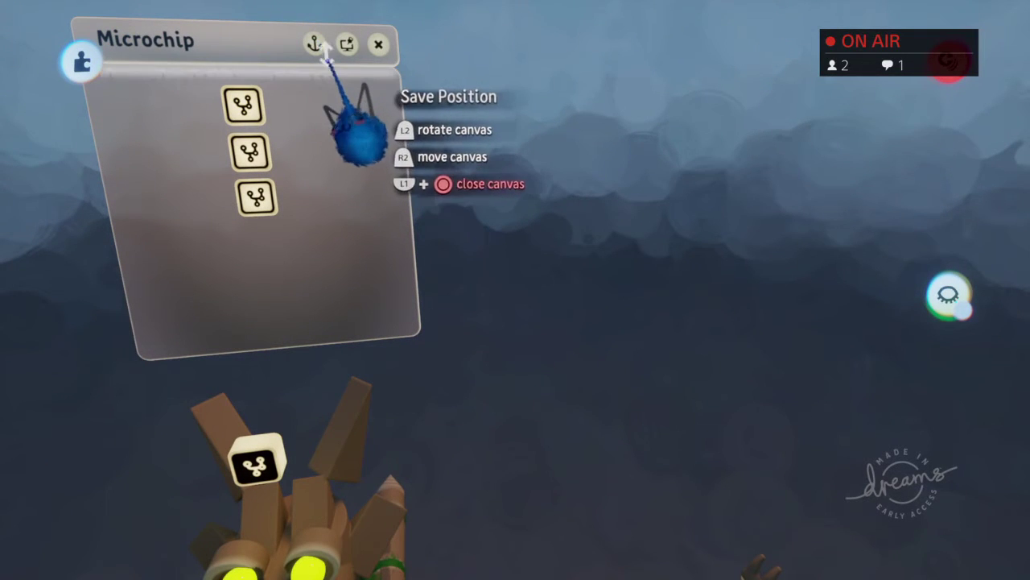
left_click_drag(472, 287, 528, 386)
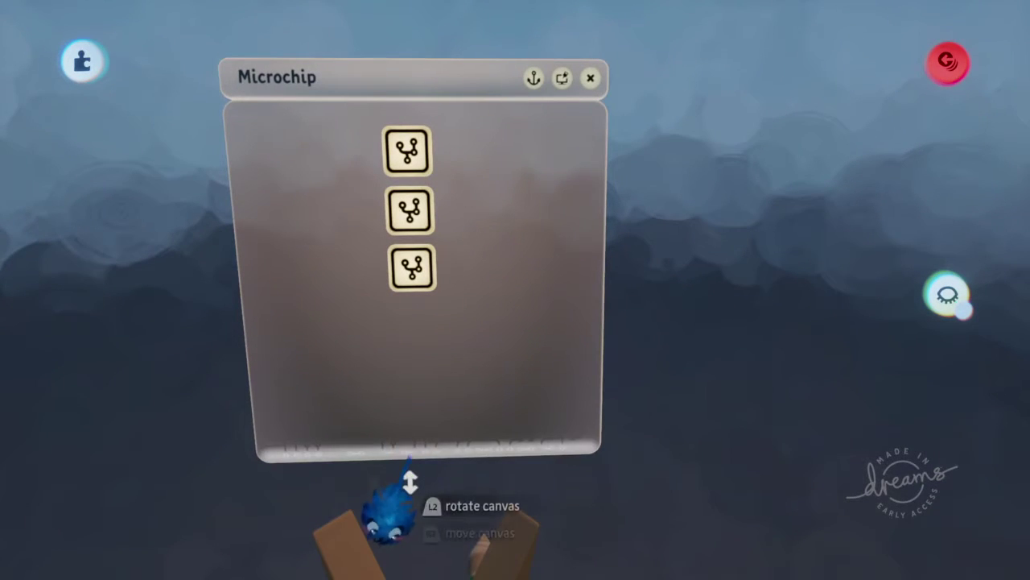
left_click_drag(409, 482, 429, 370)
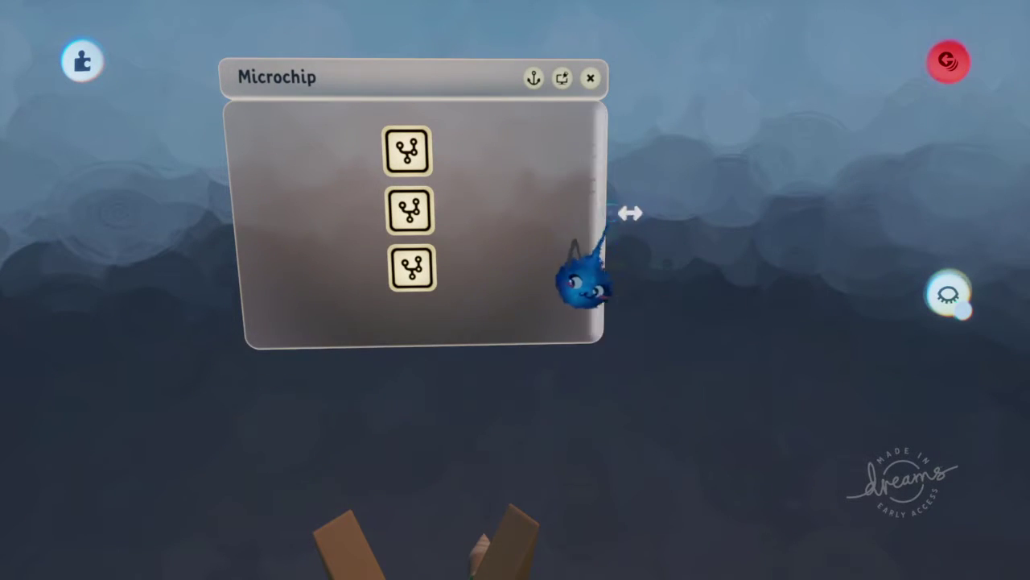
mouse_move(529, 265)
middle_mouse_down()
mouse_move(494, 395)
mouse_move(527, 459)
middle_mouse_up()
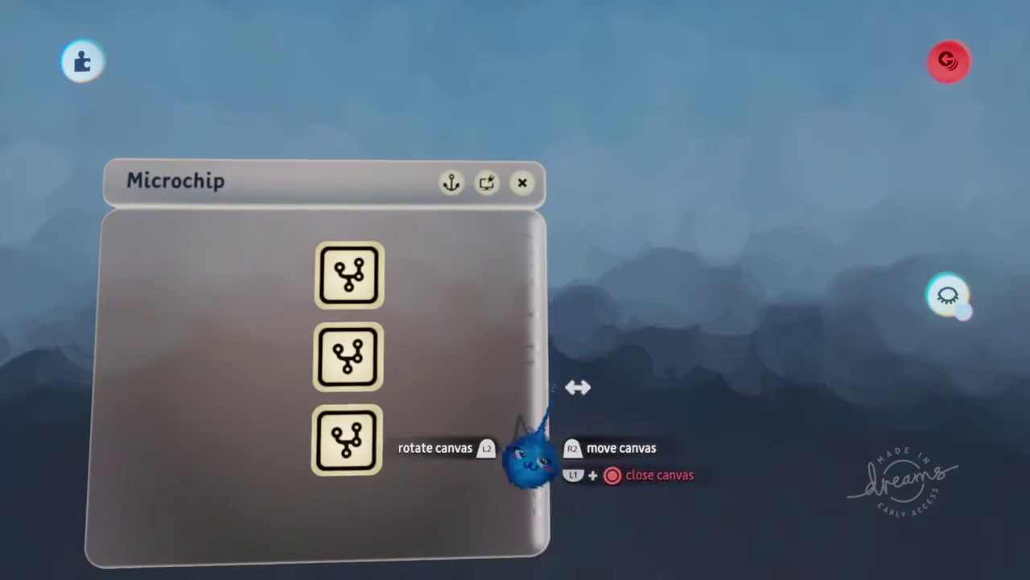
mouse_move(575, 425)
middle_mouse_down()
mouse_move(630, 354)
mouse_move(620, 314)
mouse_move(488, 384)
mouse_move(491, 299)
mouse_move(506, 265)
mouse_move(548, 334)
mouse_move(533, 286)
mouse_move(561, 308)
mouse_move(609, 298)
mouse_move(617, 323)
mouse_move(571, 322)
mouse_move(590, 278)
middle_mouse_up()
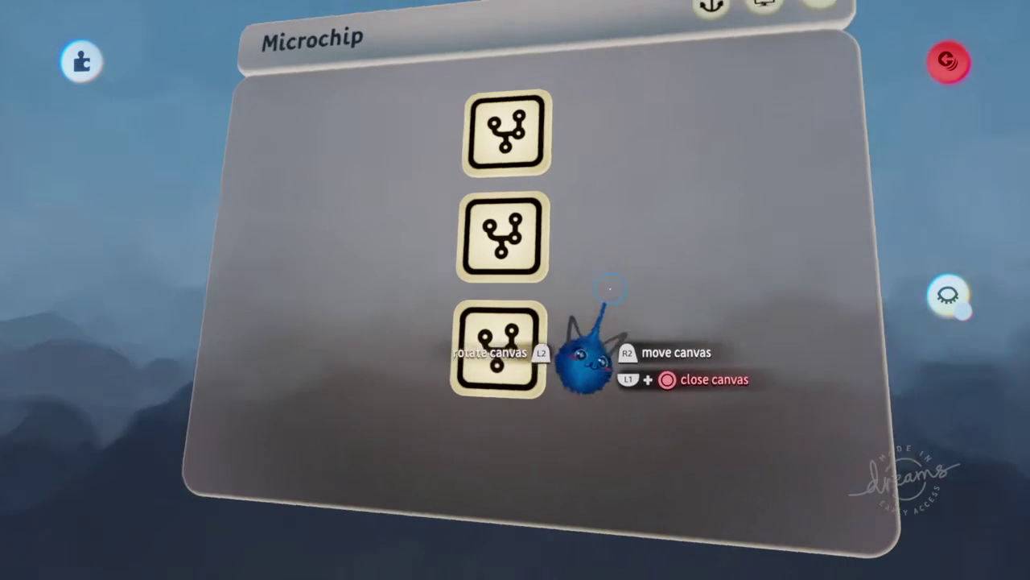
middle_click_drag(608, 274, 628, 272)
mouse_move(573, 387)
middle_mouse_down()
mouse_move(536, 379)
mouse_move(547, 318)
middle_mouse_up()
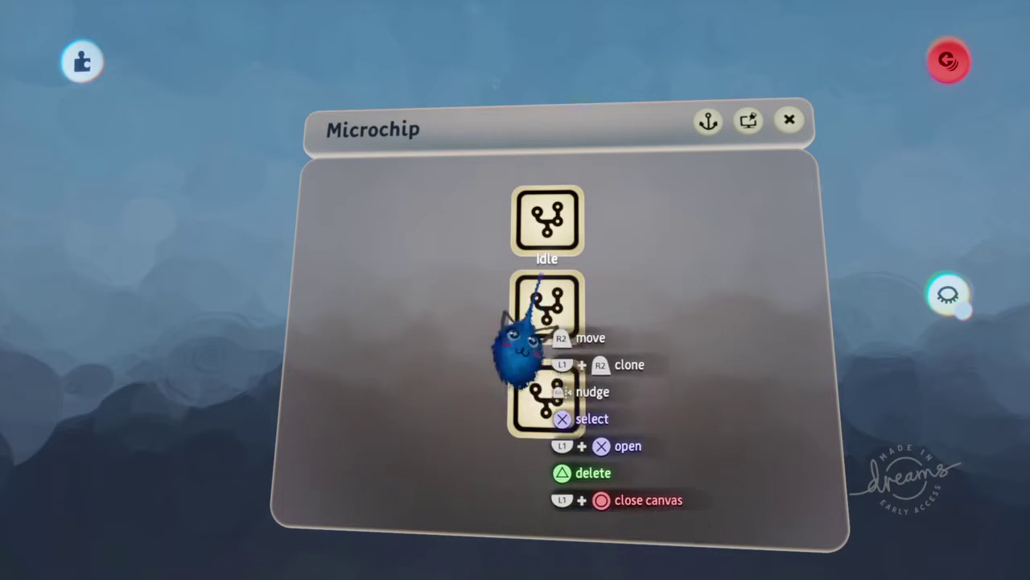
left_click(528, 300)
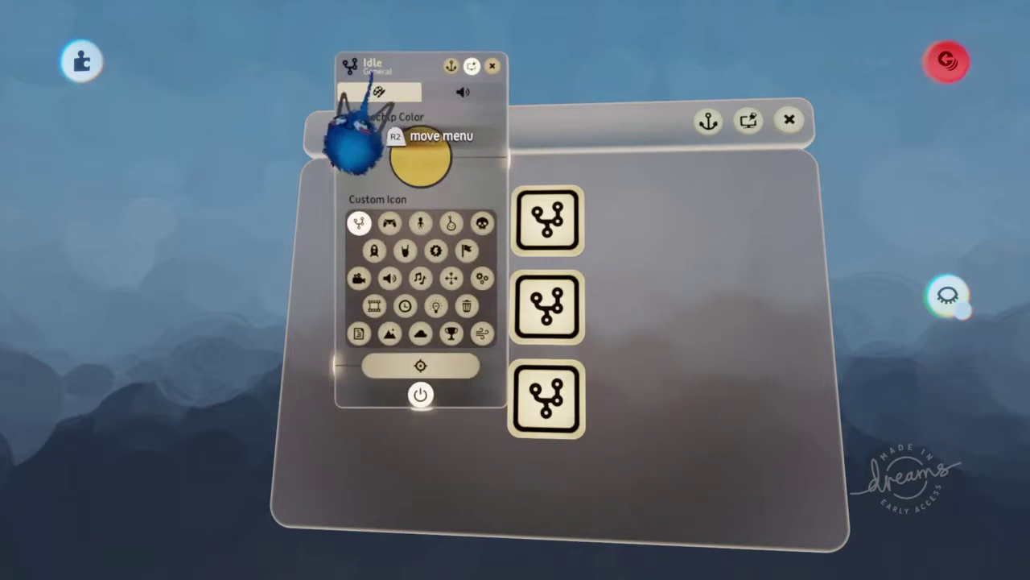
Step: Rename the chip to Loop and open the My Creations browser
left_click(355, 101)
key("Right")
key("Right")
key("Right")
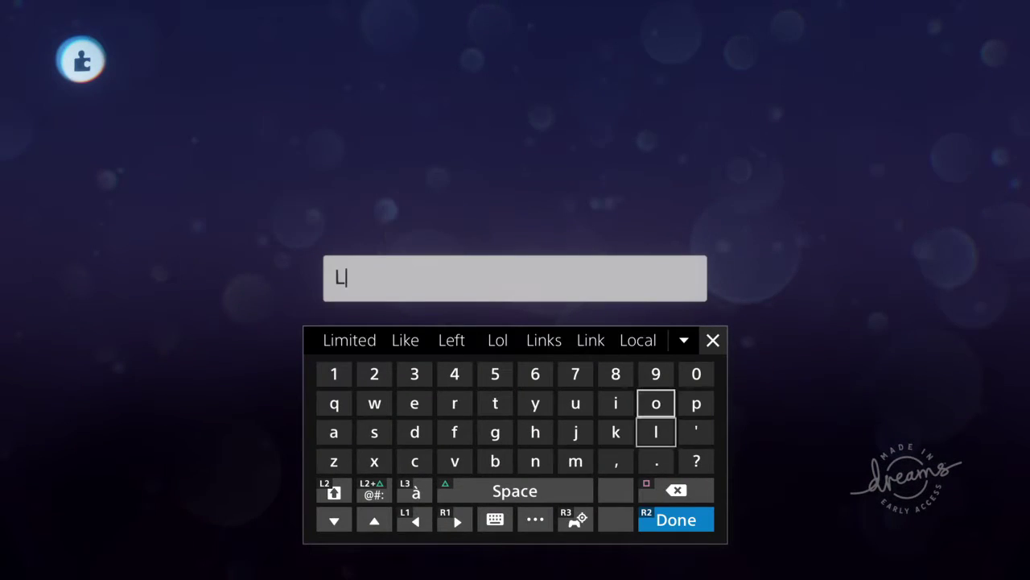
key("Return")
key("Escape")
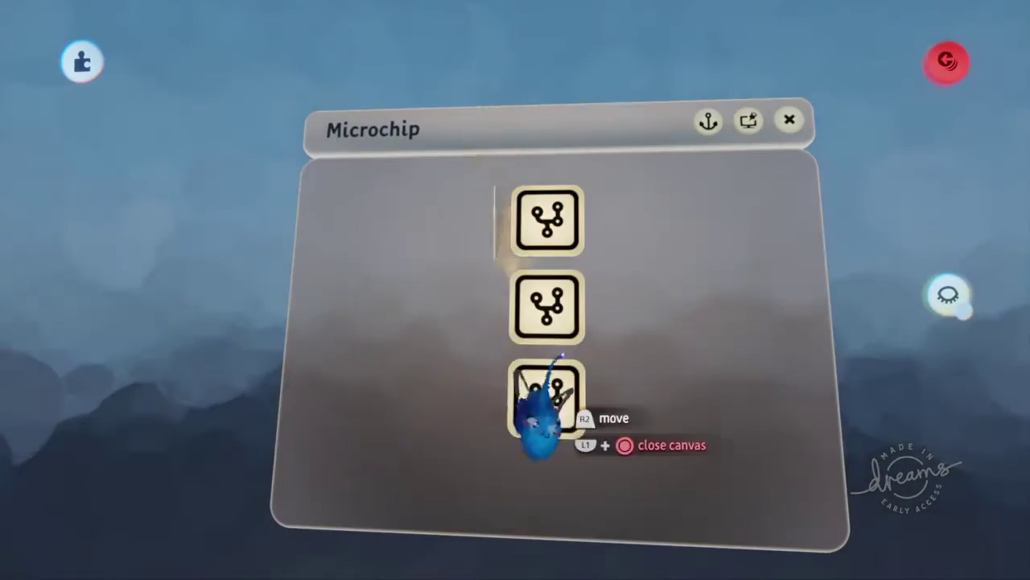
key("Escape")
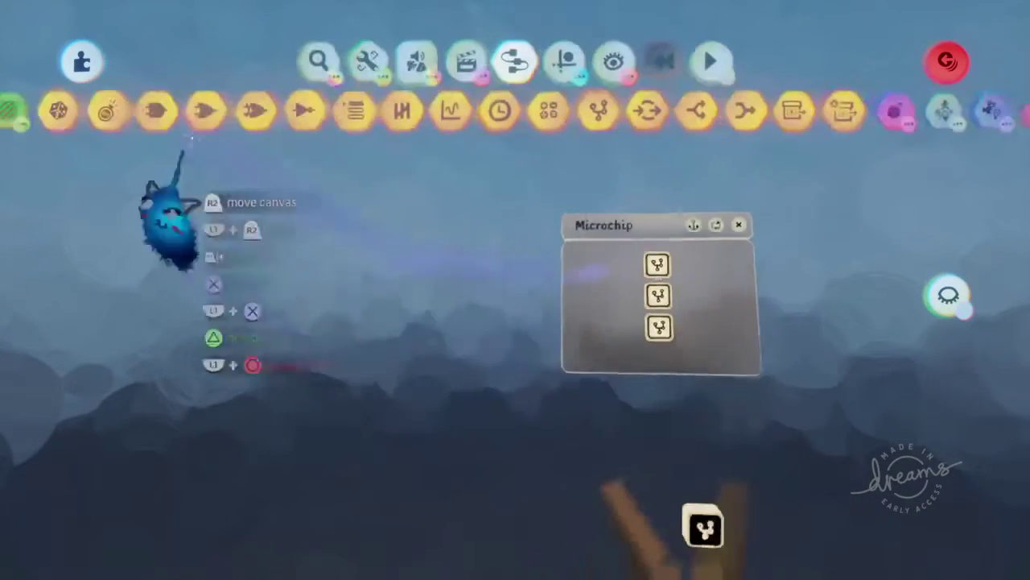
left_click(266, 115)
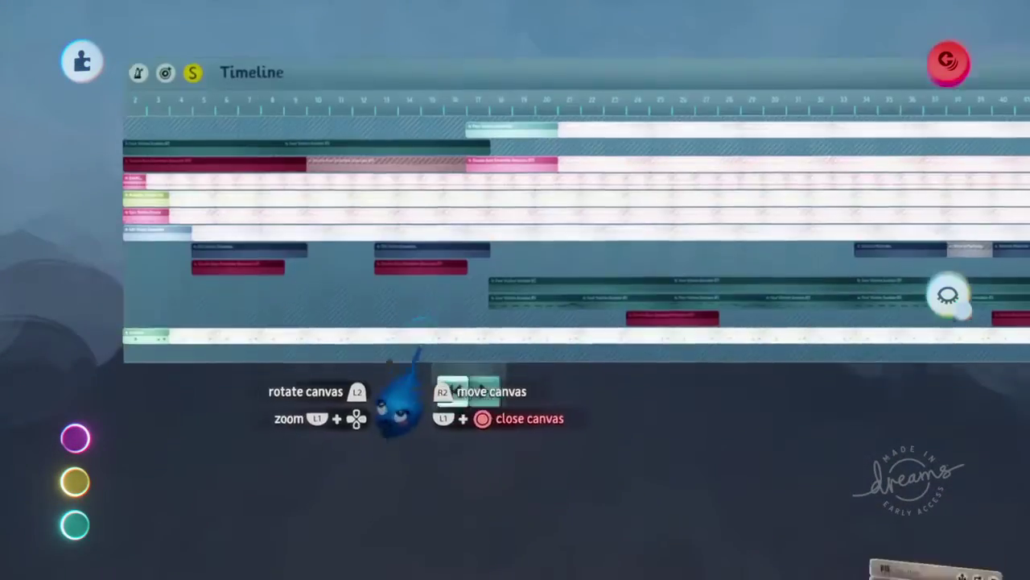
scroll(434, 322, "down", 3)
left_click_drag(410, 234, 485, 318)
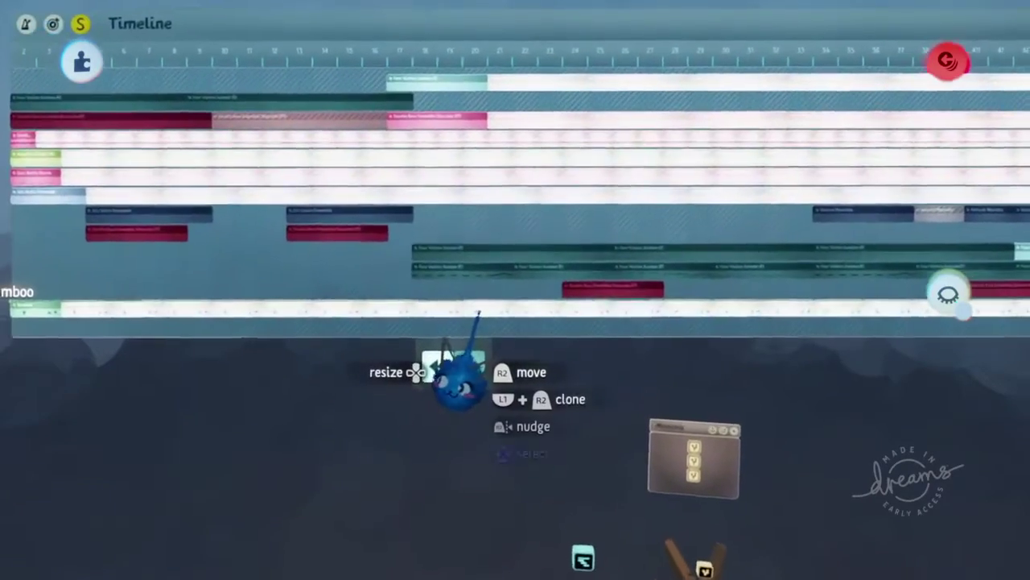
scroll(486, 318, "up", 5)
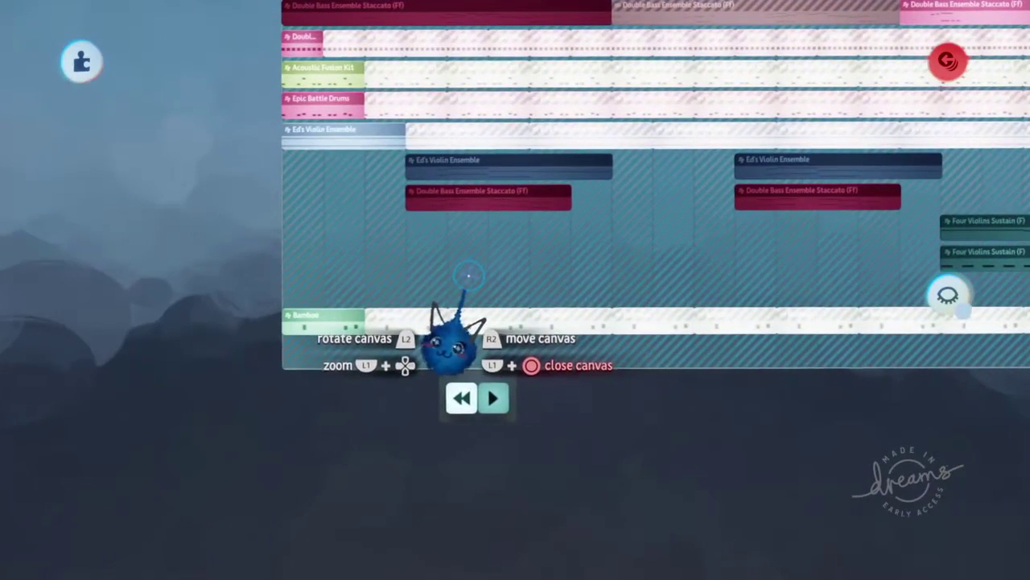
scroll(469, 276, "up", 5)
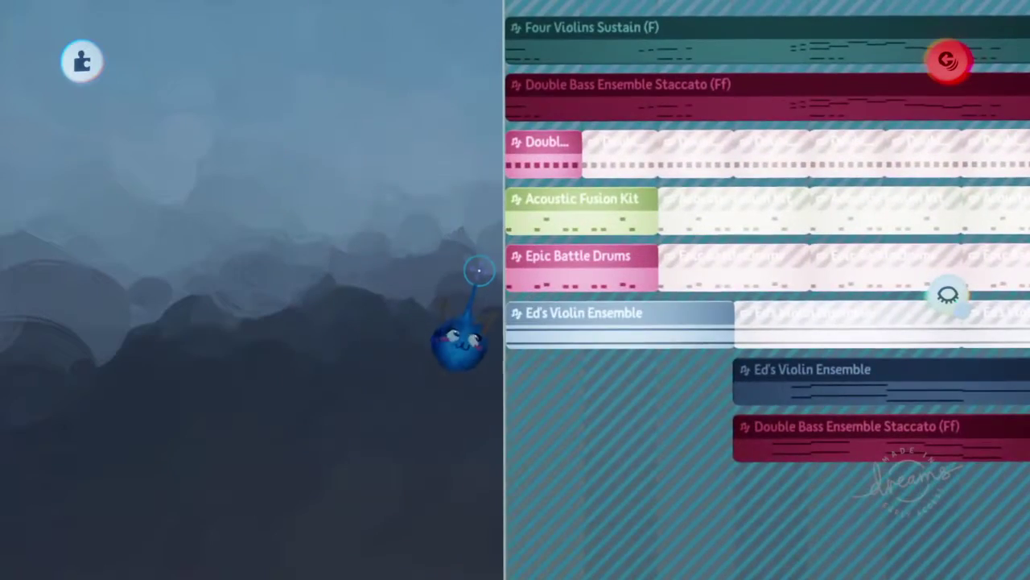
scroll(478, 271, "down", 3)
left_click_drag(416, 279, 450, 316)
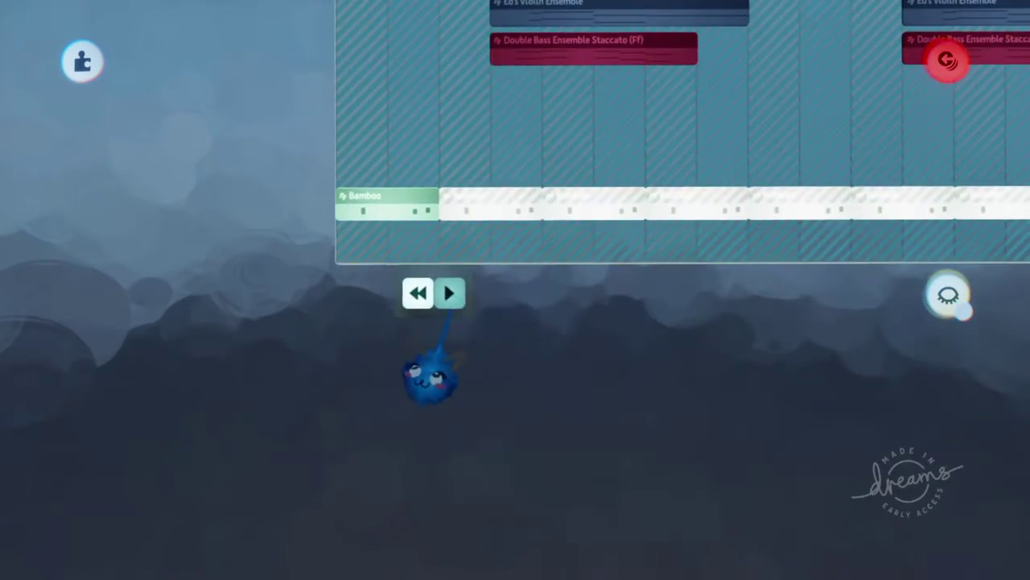
left_click_drag(431, 379, 448, 276)
key("t")
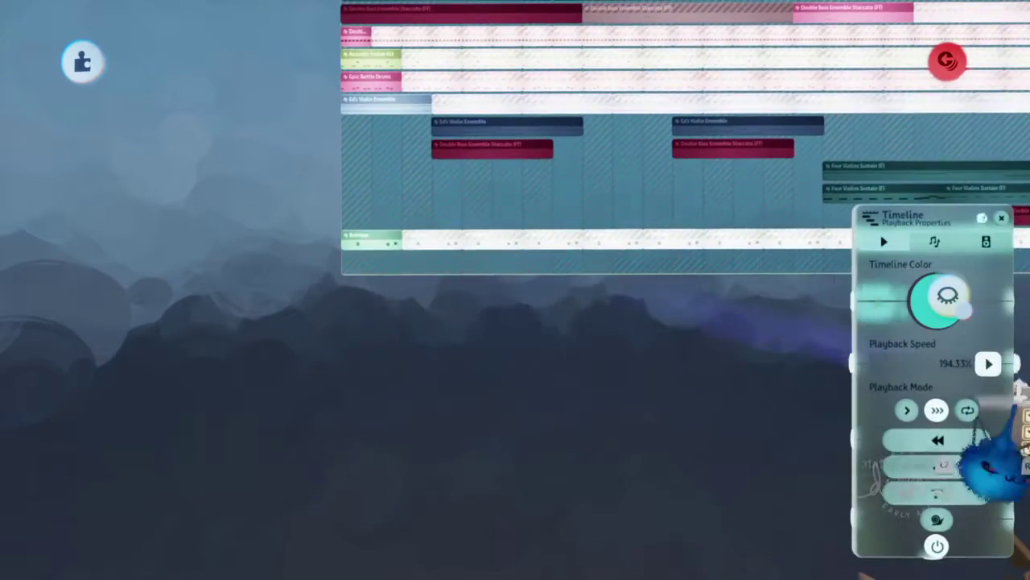
left_click_drag(990, 467, 138, 368)
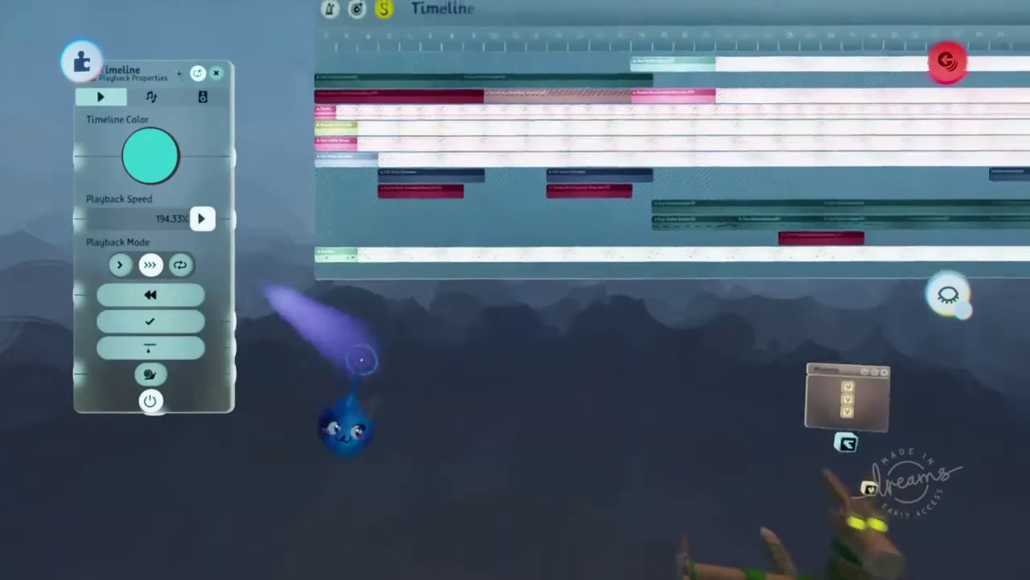
left_click_drag(362, 360, 308, 362)
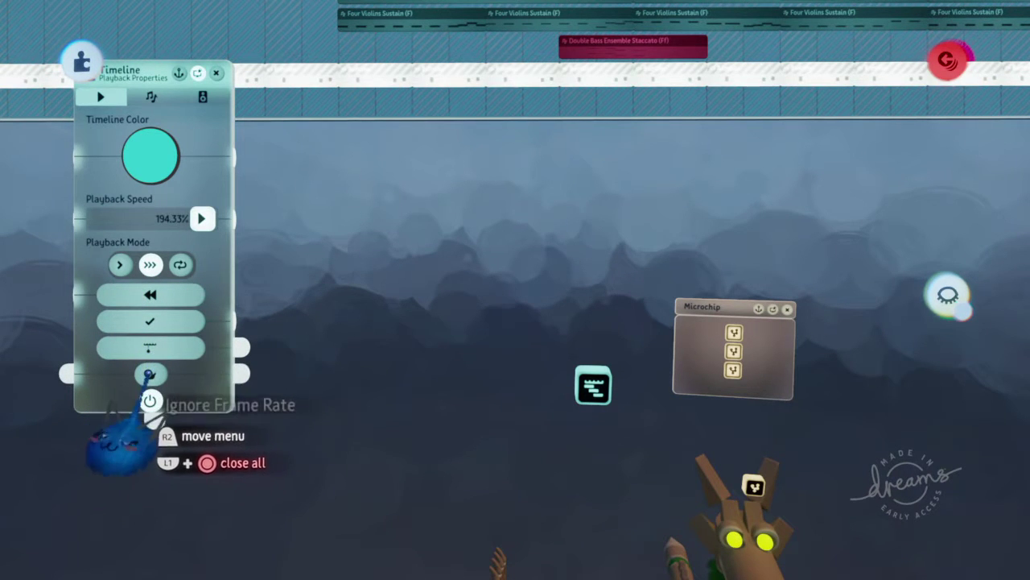
left_click(149, 97)
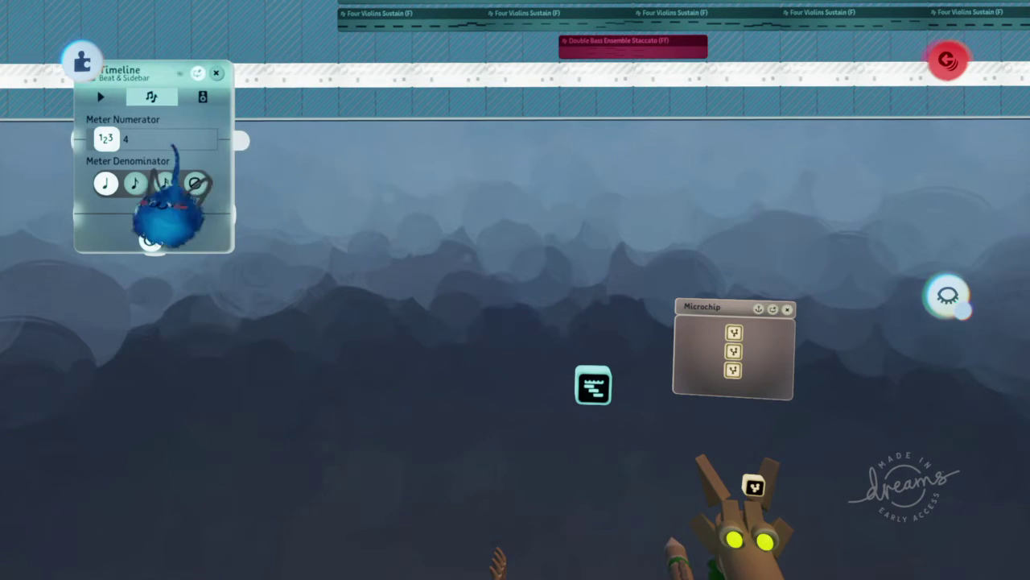
left_click(201, 97)
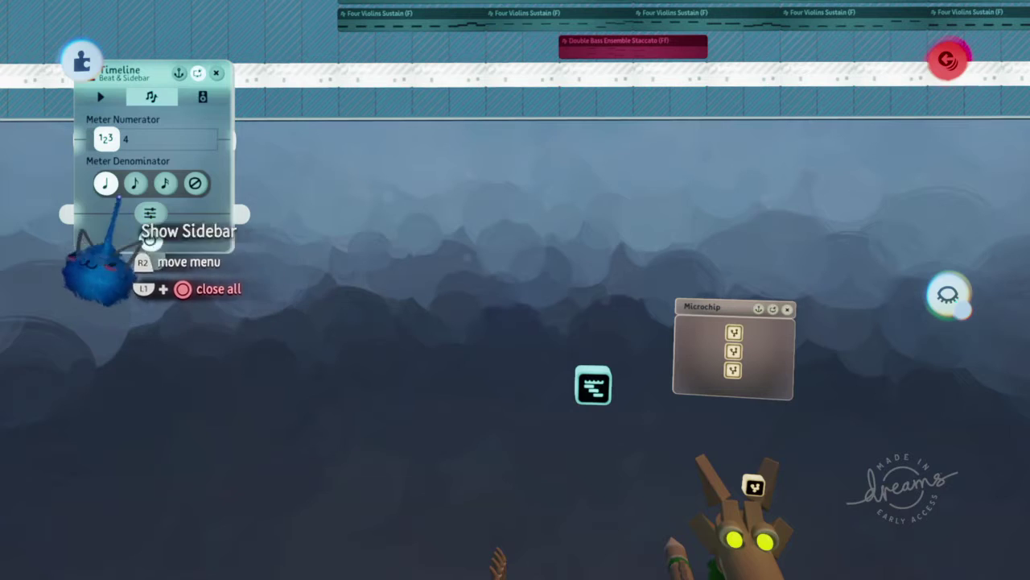
key("Escape")
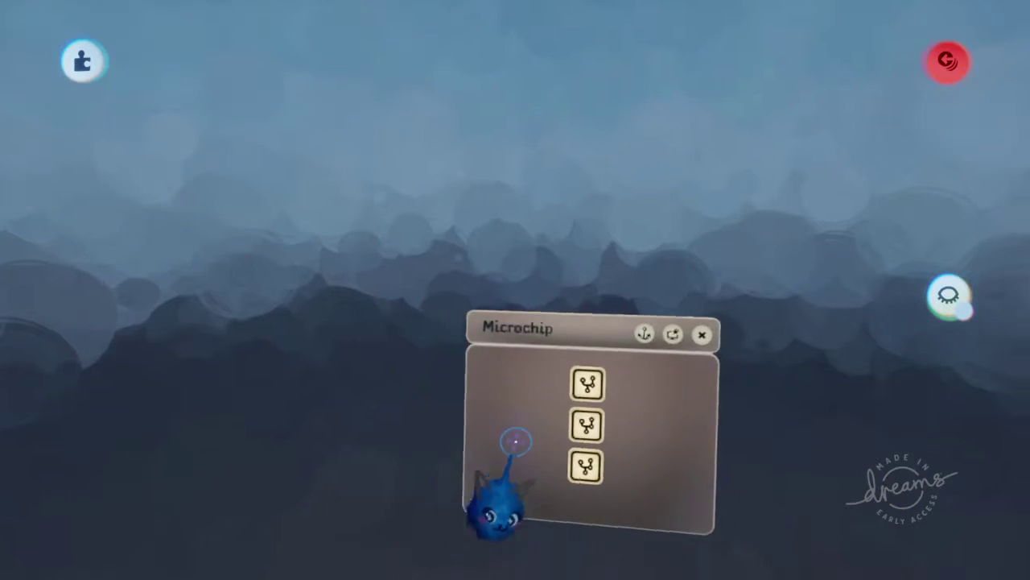
scroll(465, 421, "up", 5)
scroll(465, 420, "down", 5)
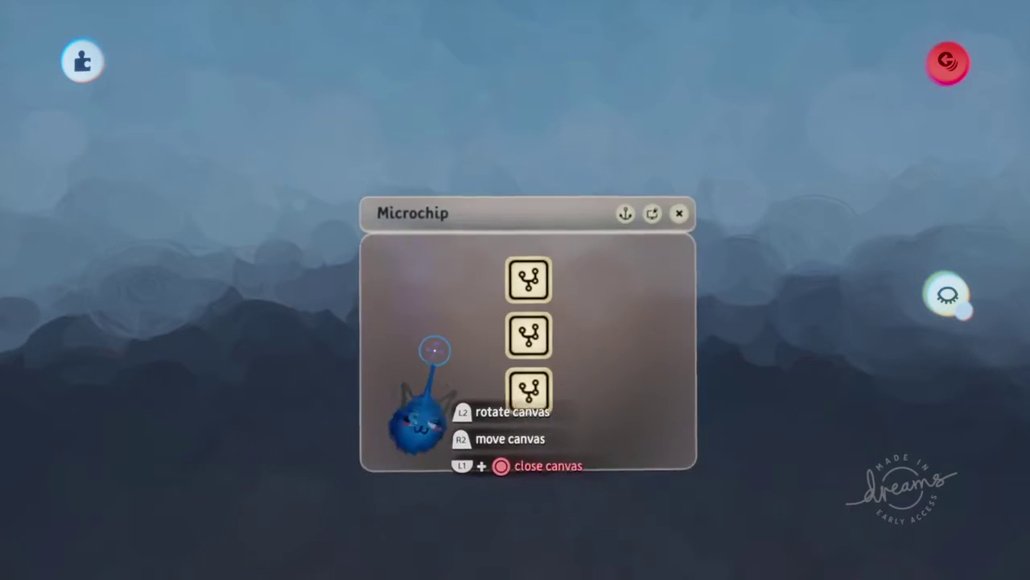
scroll(388, 229, "down", 3)
scroll(385, 241, "down", 3)
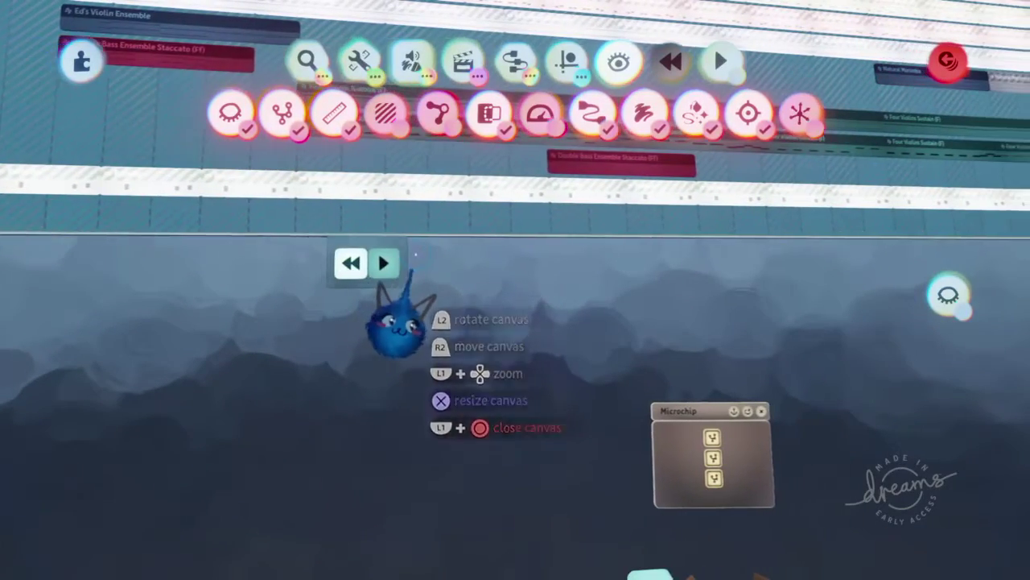
scroll(395, 338, "up", 5)
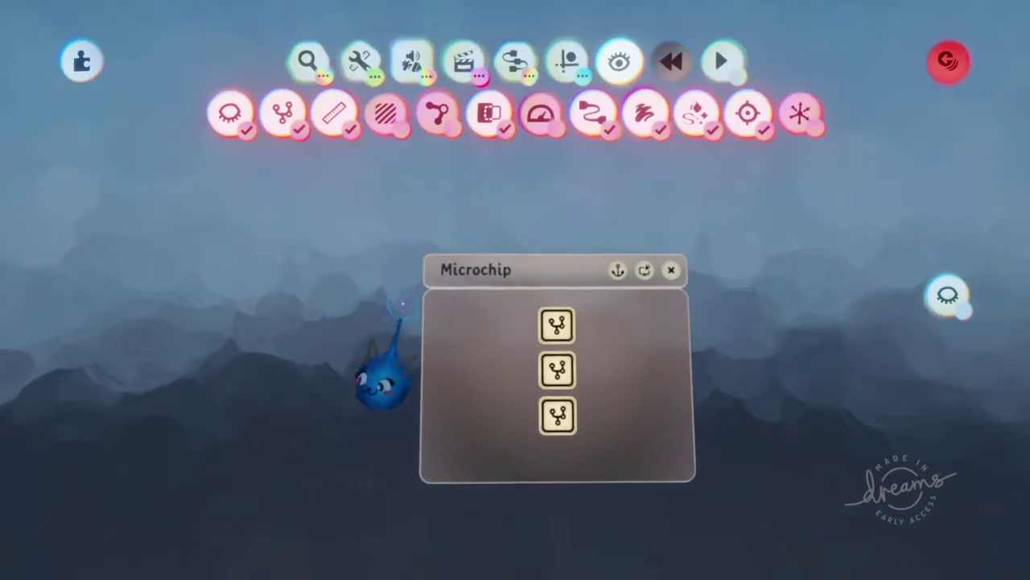
scroll(386, 264, "down", 3)
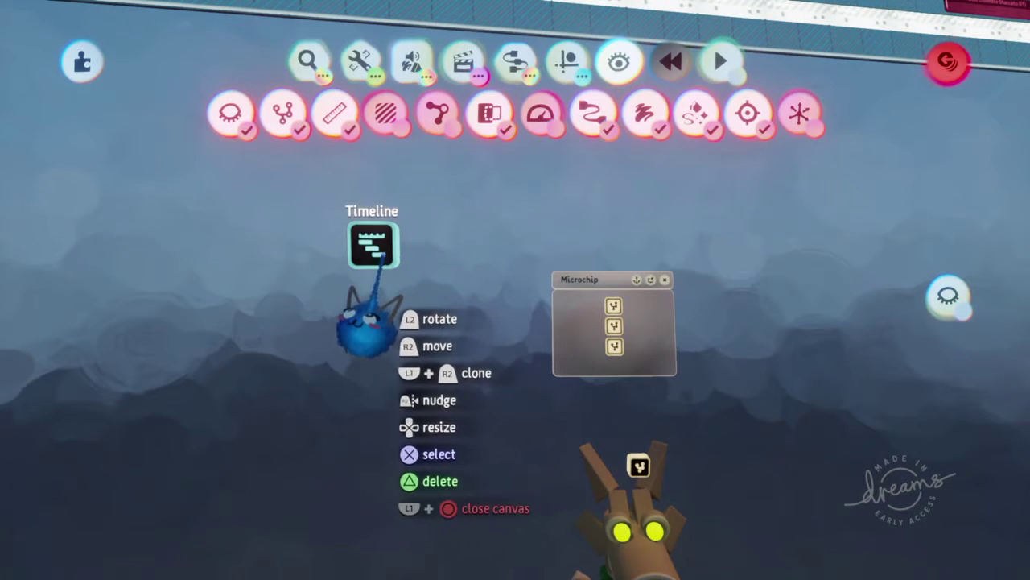
Step: Move the Timeline gadget up and to the left, then switch to Sound Mode
left_click_drag(366, 322, 322, 218)
scroll(363, 328, "up", 3)
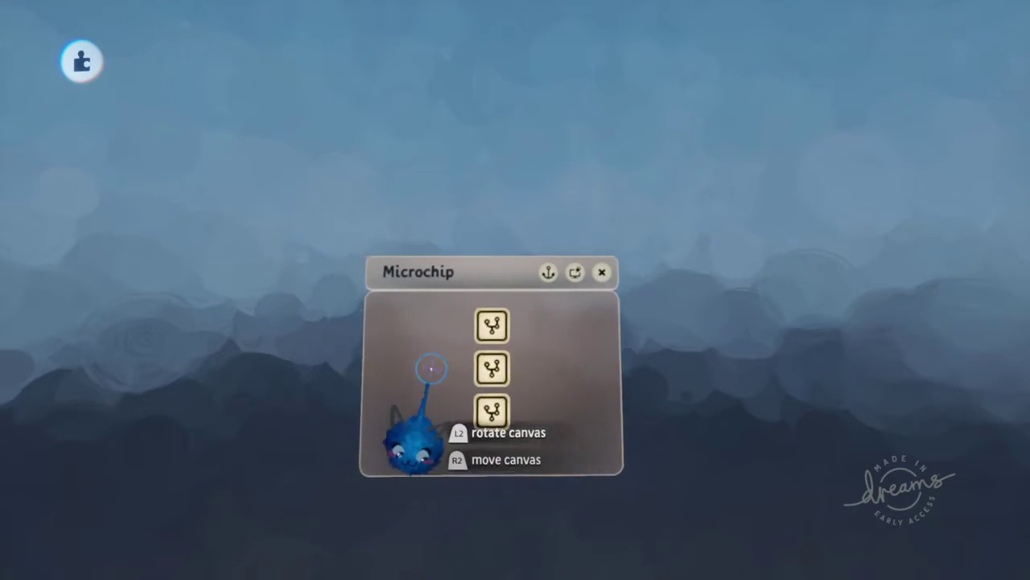
key("Escape")
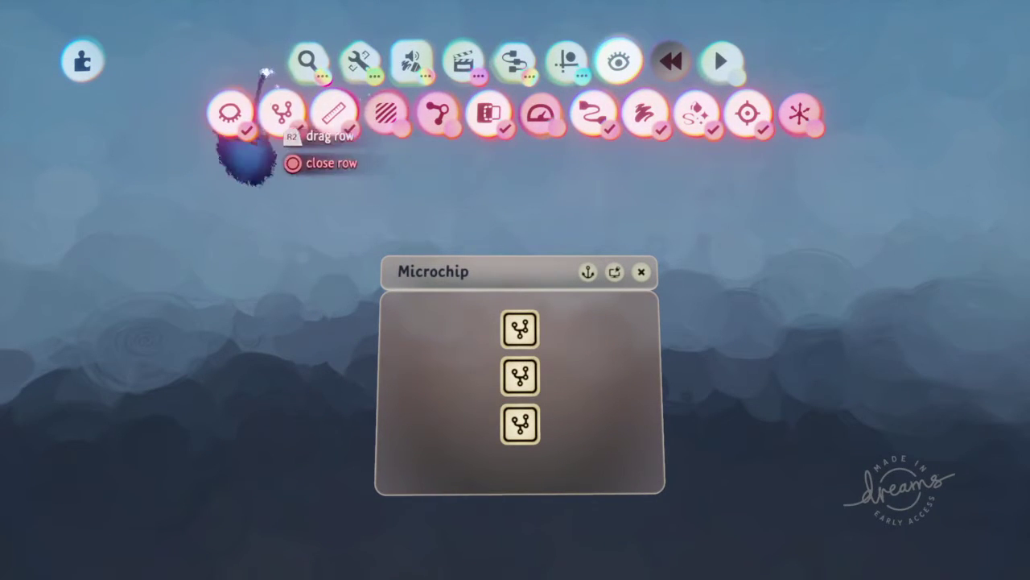
left_click(411, 61)
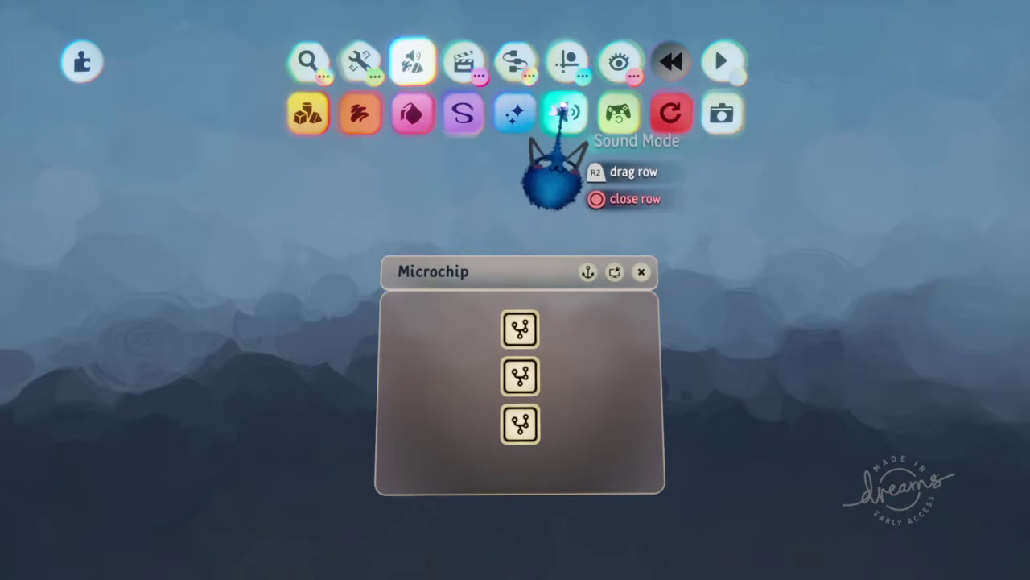
left_click(567, 113)
Step: Add a Cookie Tins instrument, set its volume to 0%, and move it into the Microchip
left_click(360, 62)
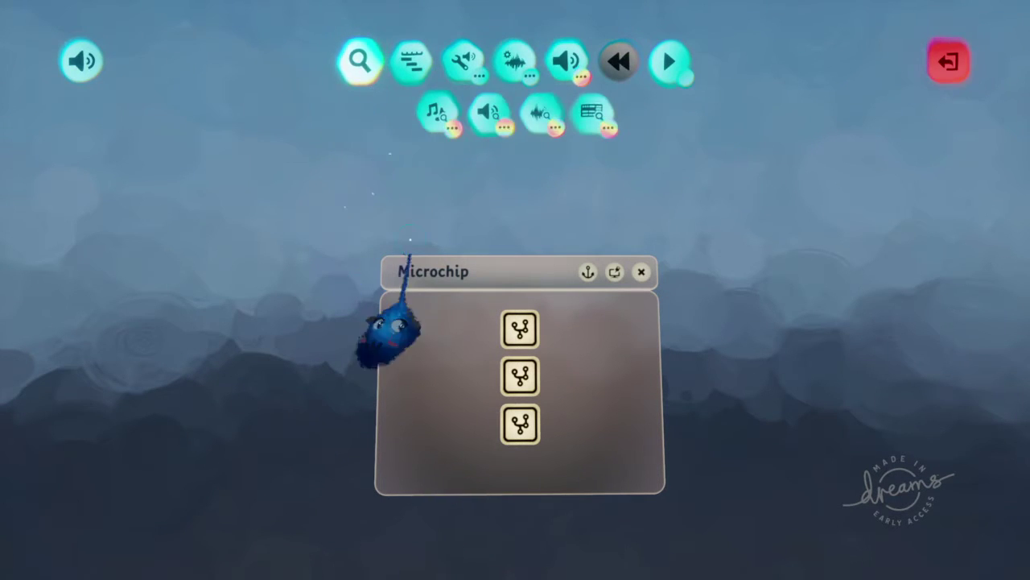
left_click(535, 110)
key("Escape")
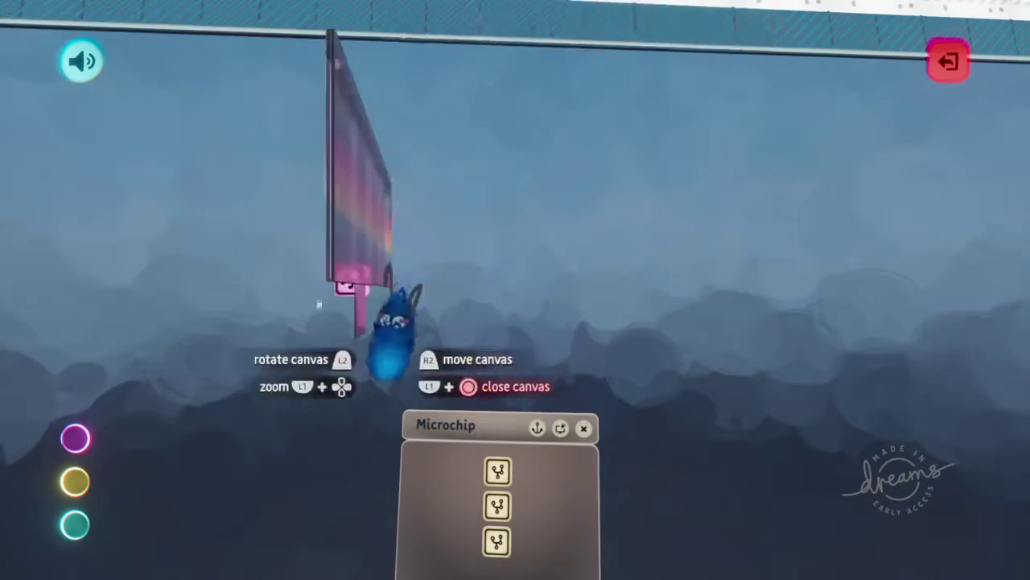
left_click(380, 277)
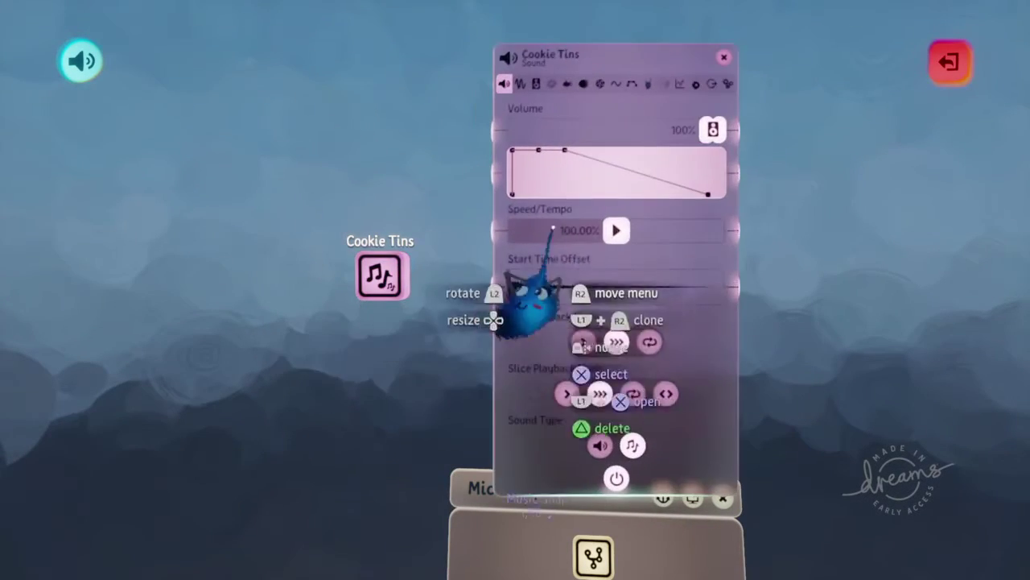
left_click_drag(713, 129, 520, 129)
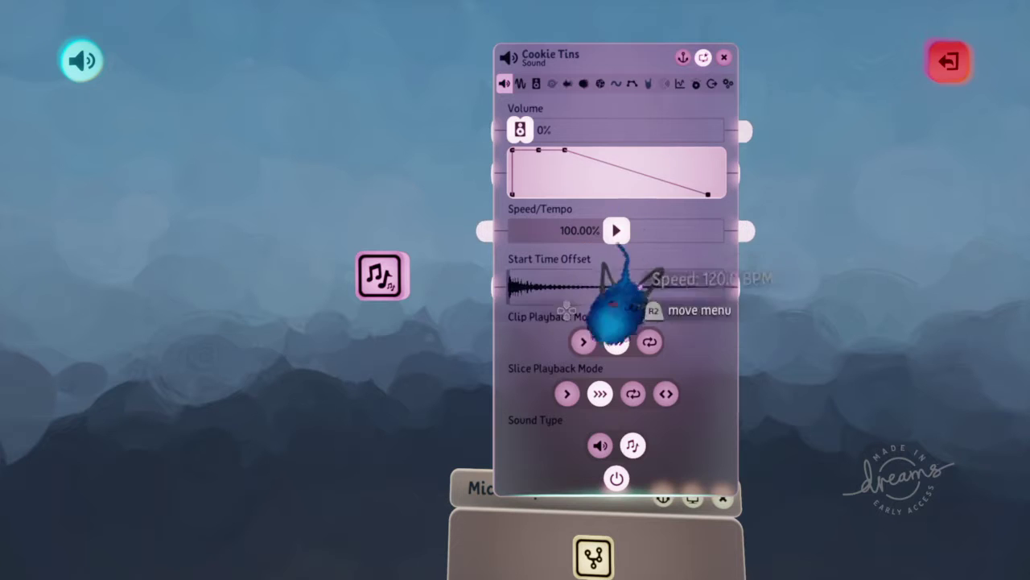
key("Escape")
left_click_drag(371, 363, 487, 403)
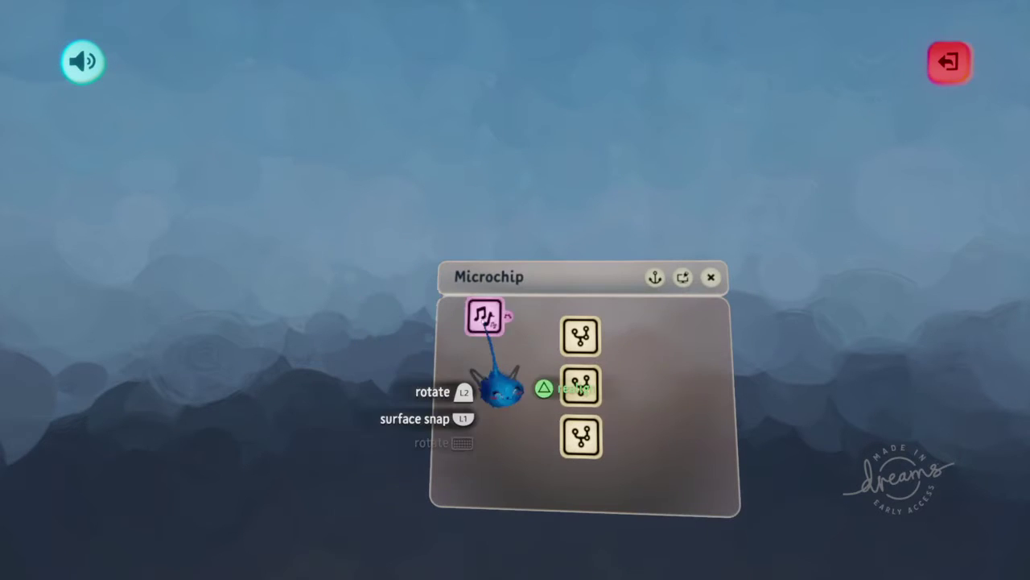
Step: Draw a note at the start of the bottom cross row in the Cookie Tins sequencer
left_click(494, 337)
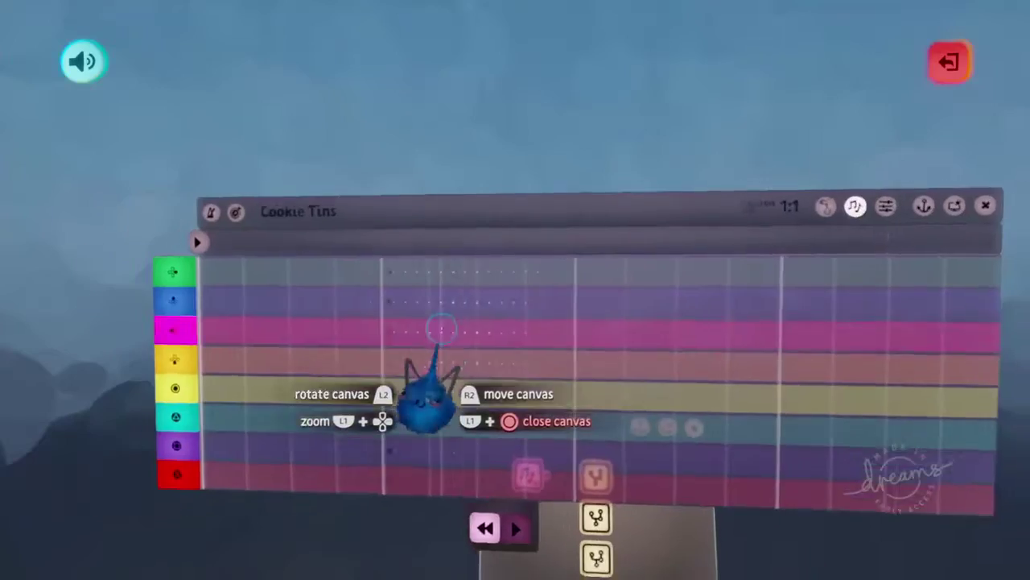
left_click_drag(441, 329, 651, 155)
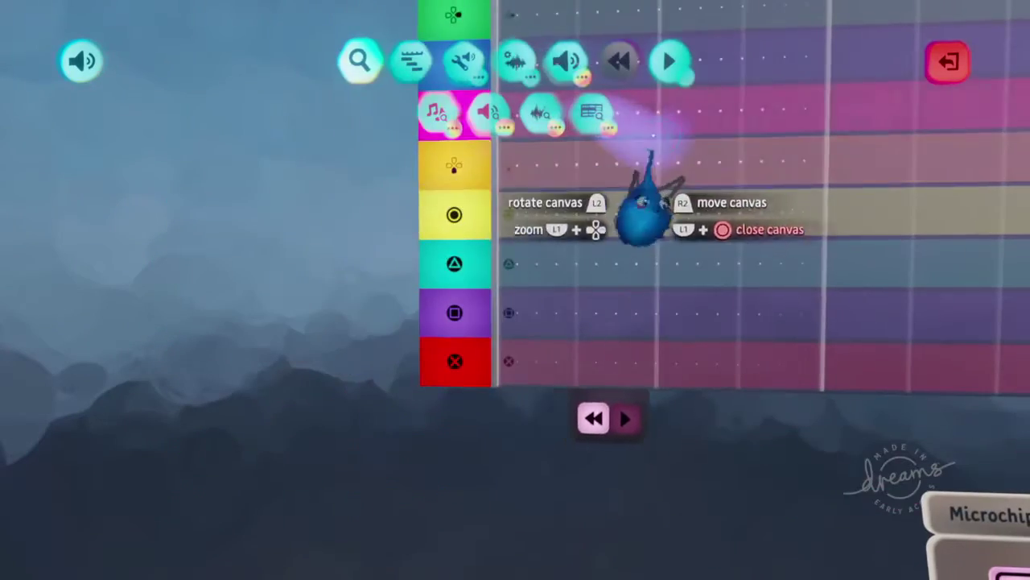
left_click_drag(648, 197, 441, 322)
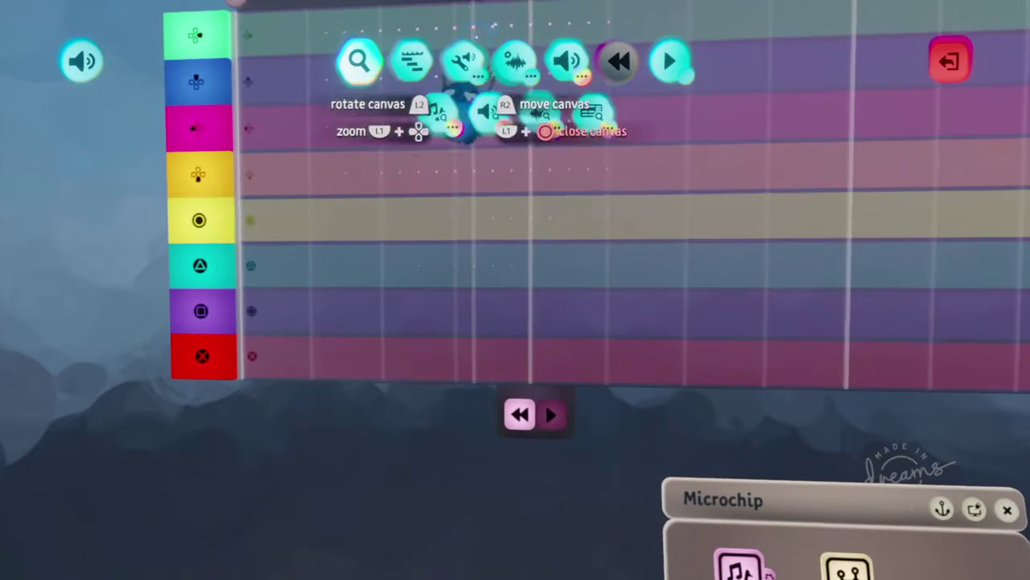
left_click(463, 60)
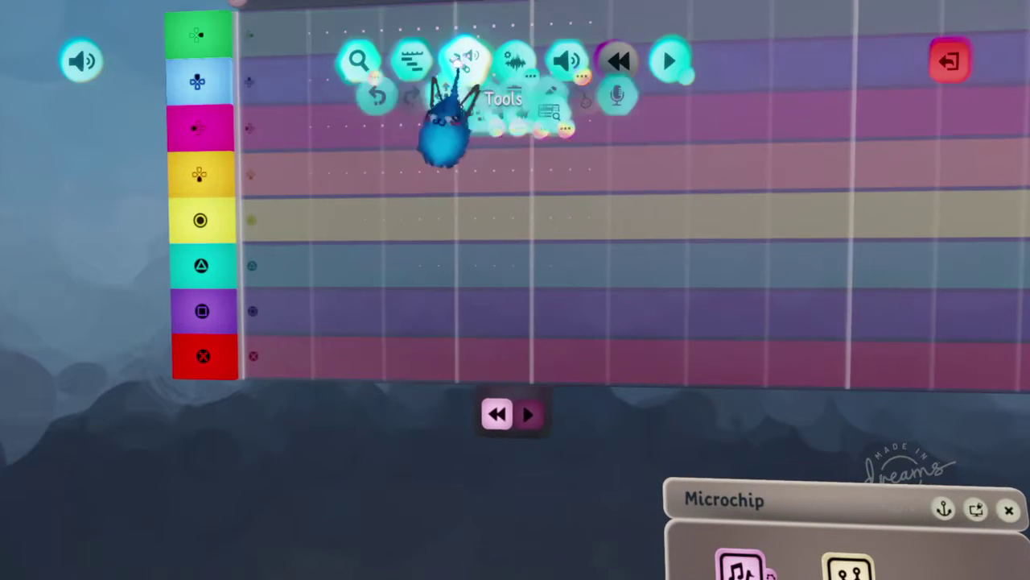
left_click(592, 113)
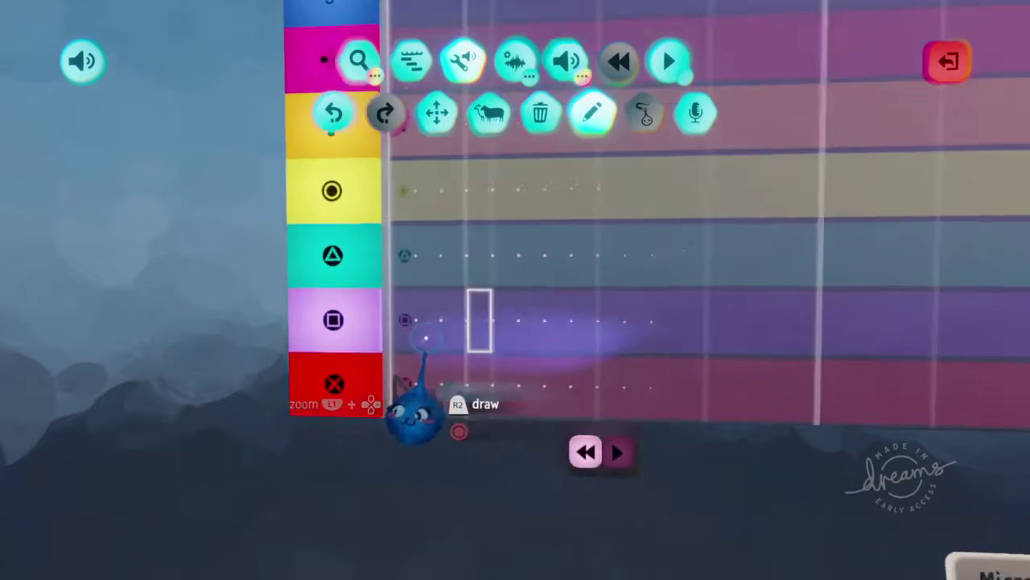
left_click(577, 414)
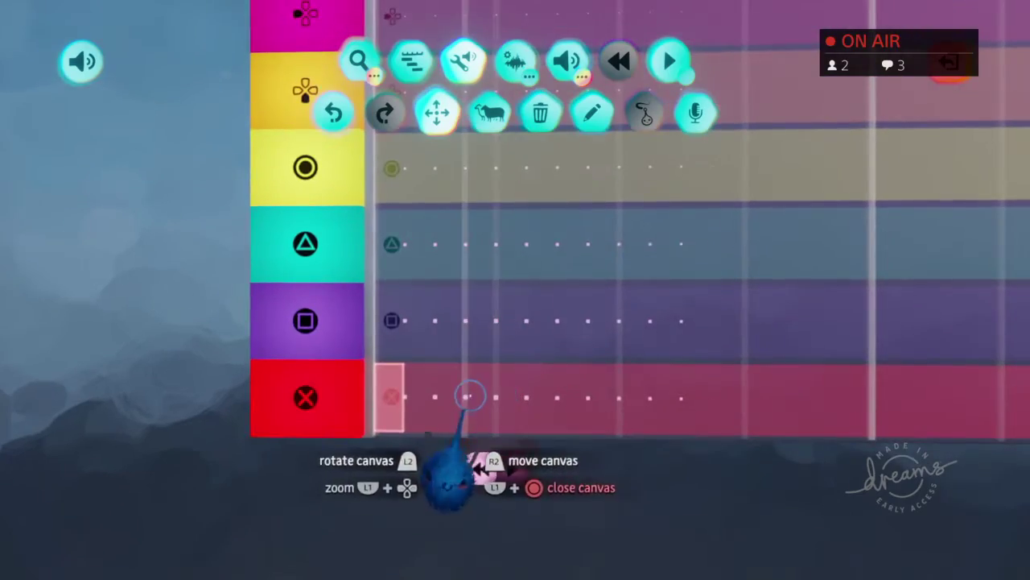
Step: Select the bottom-row note block and check its placement on the note grid
mouse_move(472, 380)
left_mouse_down()
mouse_move(481, 354)
mouse_move(467, 369)
mouse_move(459, 346)
mouse_move(446, 519)
left_mouse_up()
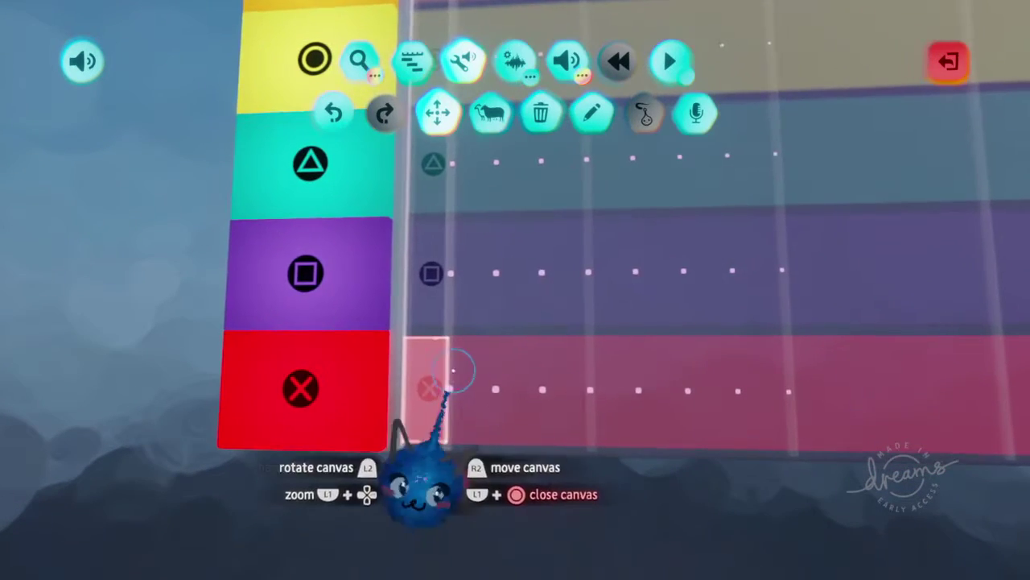
left_click_drag(446, 492, 468, 356)
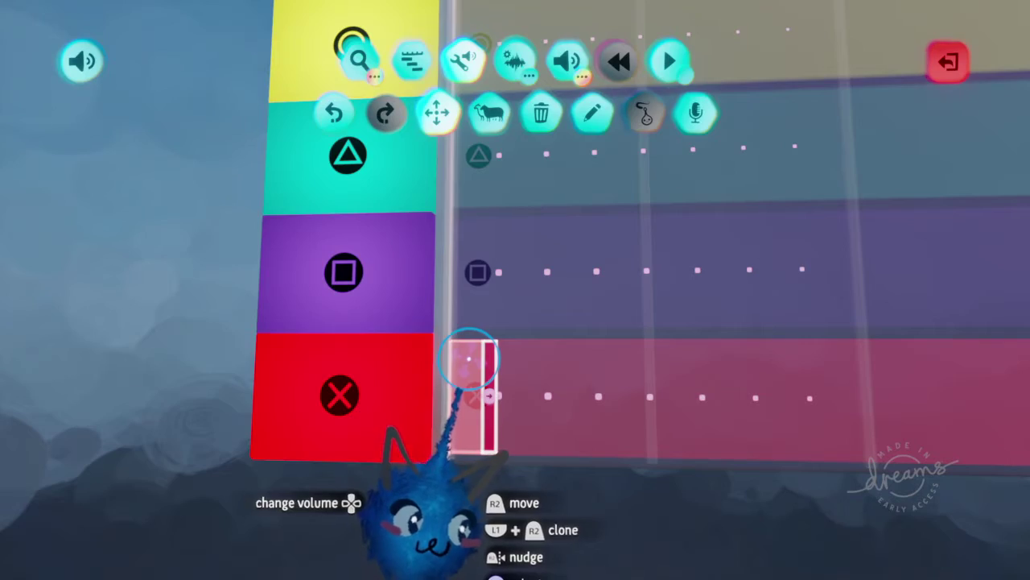
left_click(469, 358)
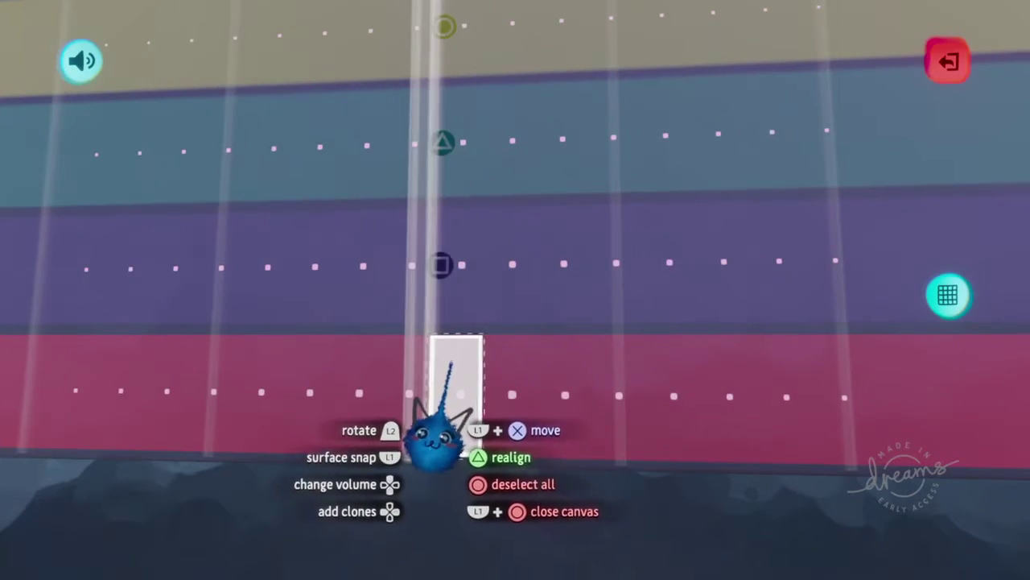
key("Escape")
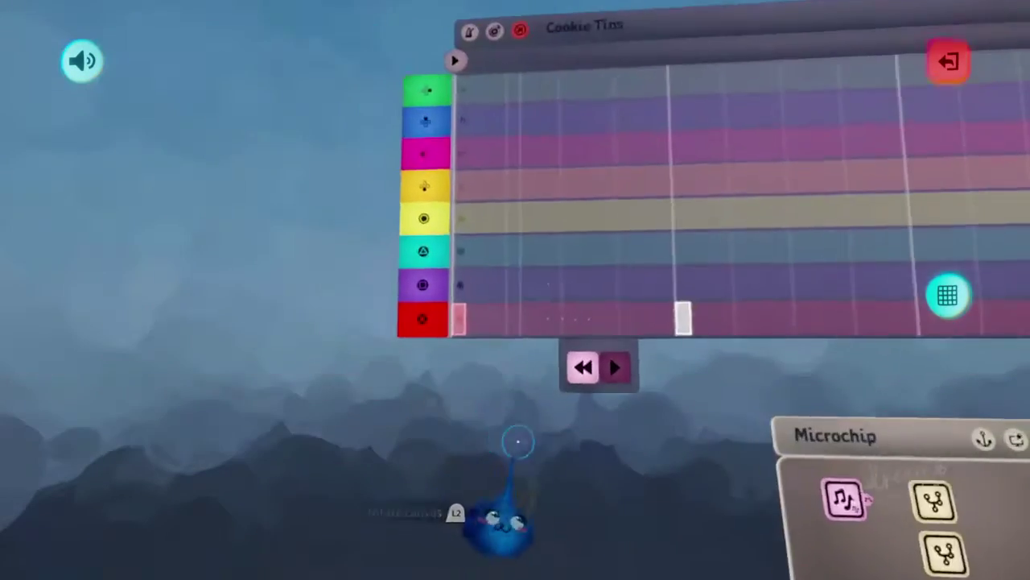
left_click_drag(518, 441, 455, 414)
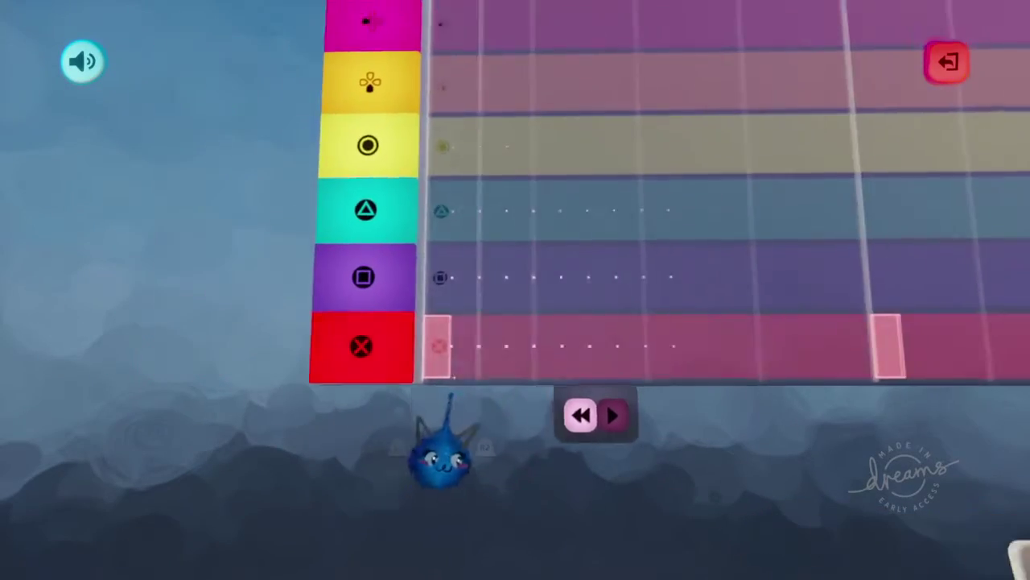
left_click_drag(438, 449, 479, 387)
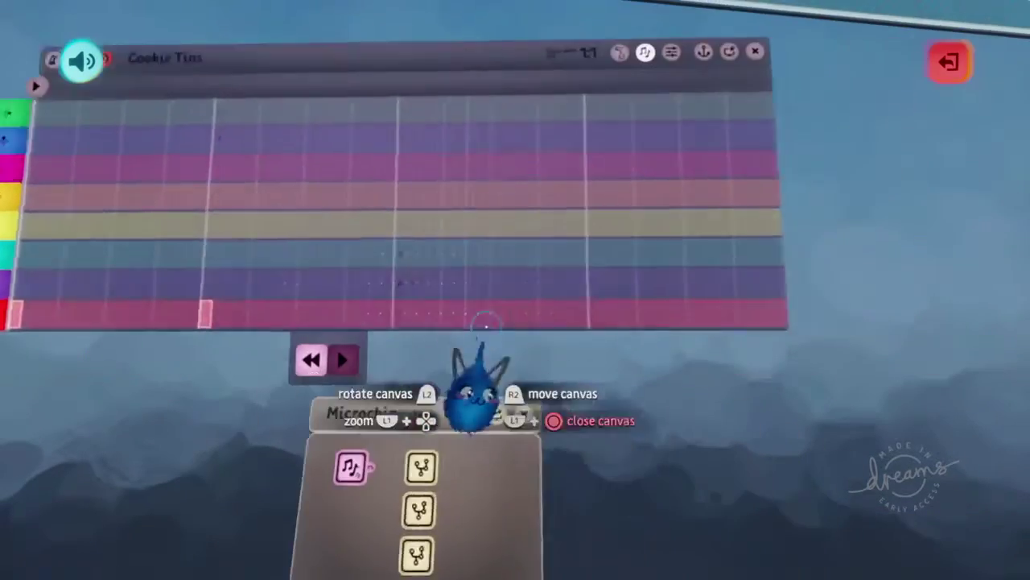
left_click_drag(485, 322, 449, 329)
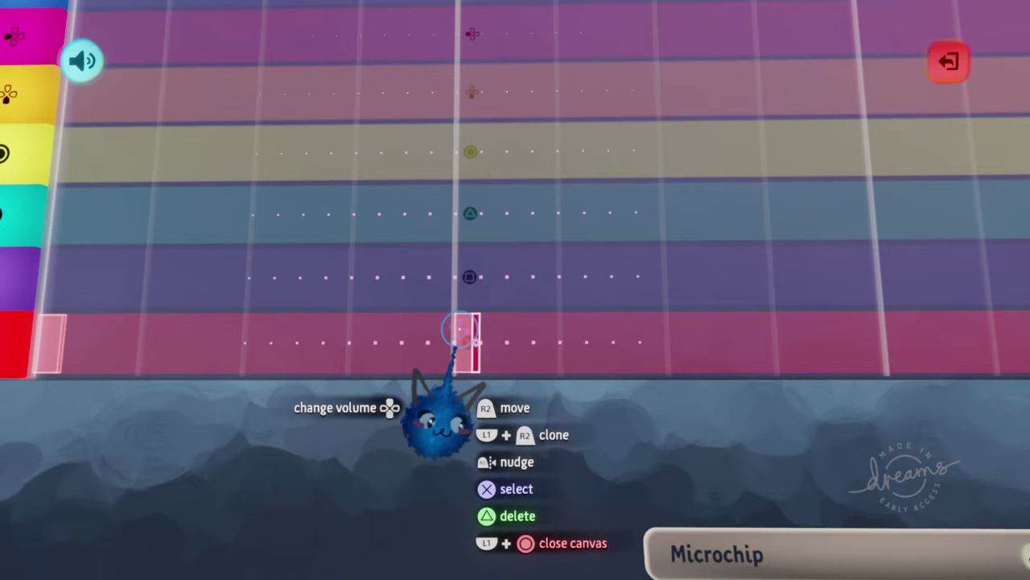
left_click_drag(463, 339, 448, 403)
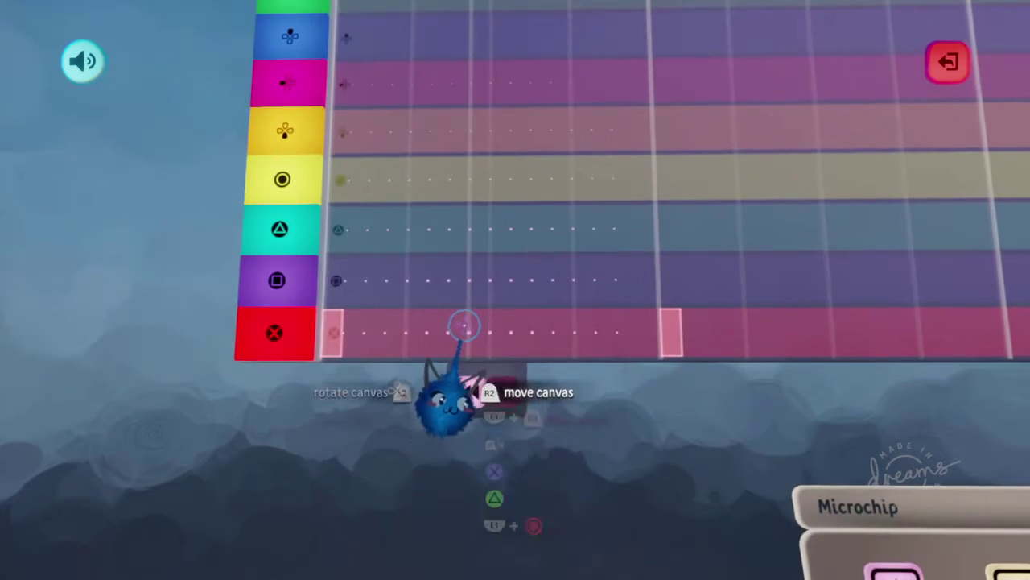
left_click(524, 426)
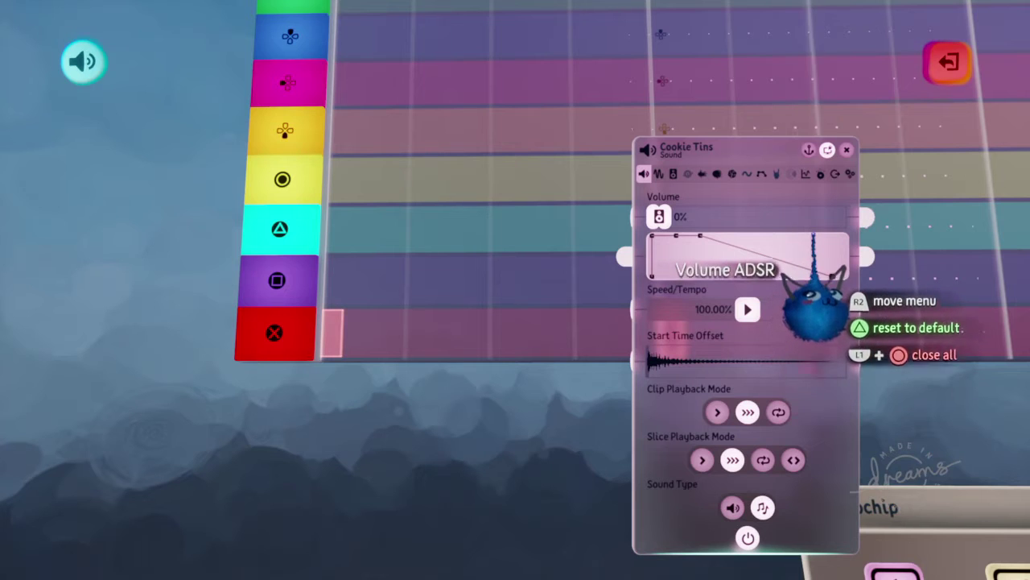
left_click(850, 174)
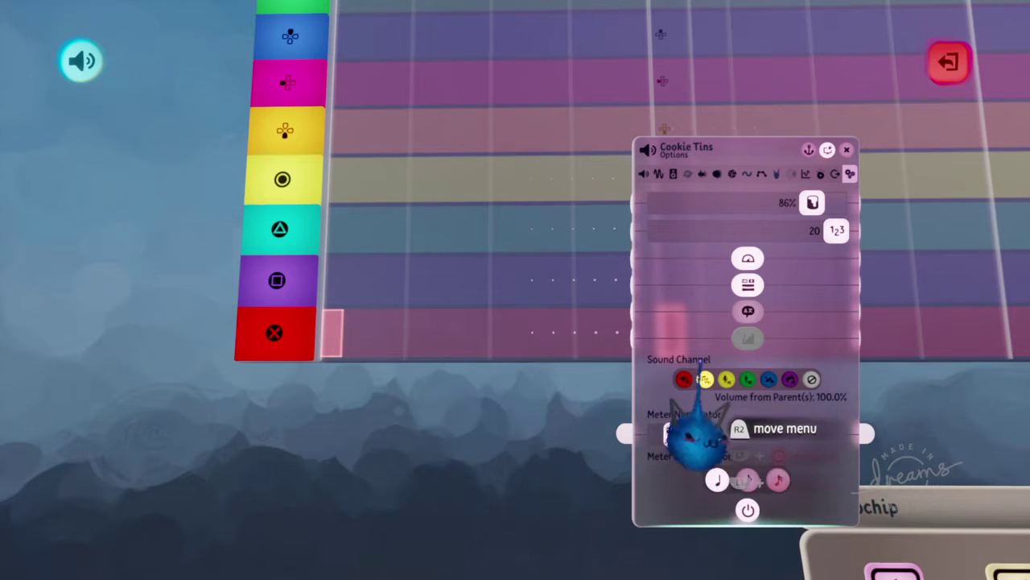
key("Escape")
scroll(472, 449, "up", 3)
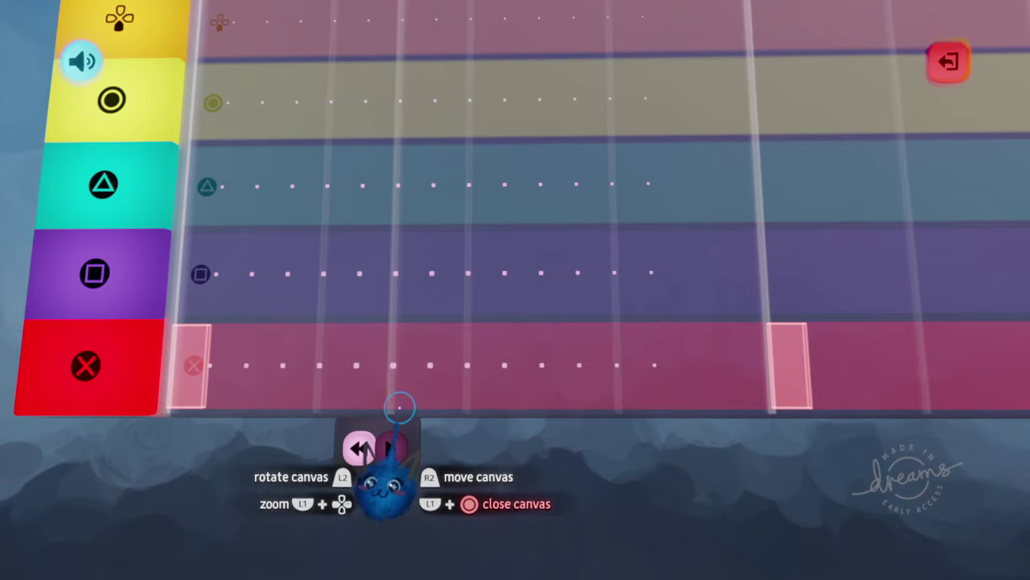
scroll(397, 407, "down", 3)
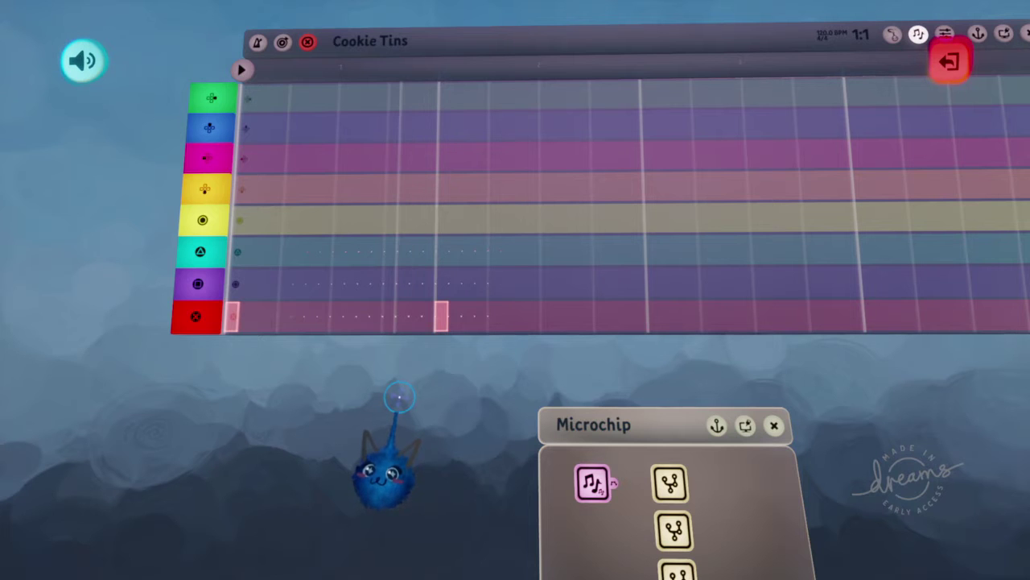
scroll(399, 397, "down", 3)
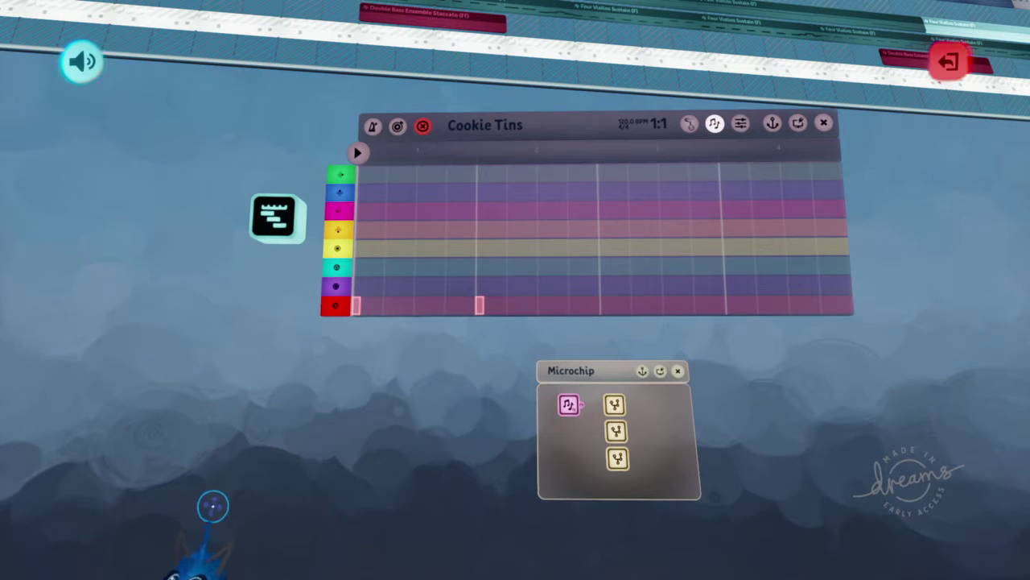
scroll(515, 505, "up", 5)
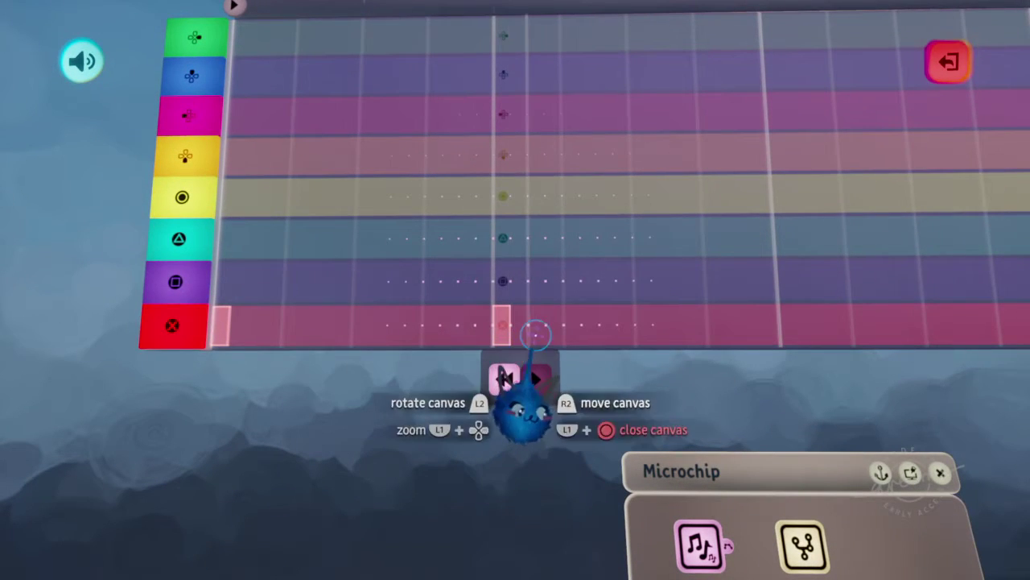
scroll(535, 332, "up", 5)
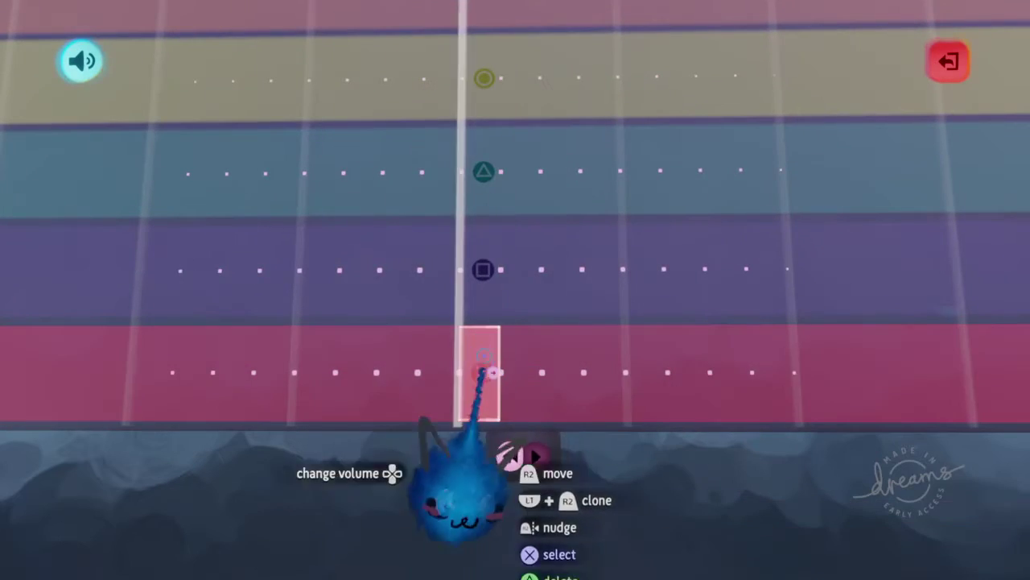
Step: Select the middle note on the Cookie Tins red row, then close the sequencer
left_click(483, 372)
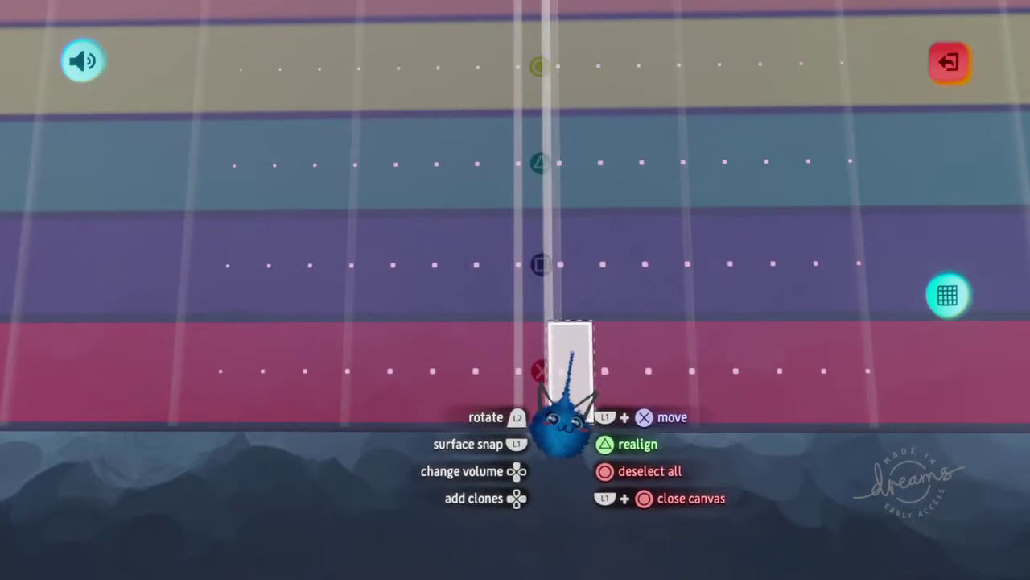
key("Escape")
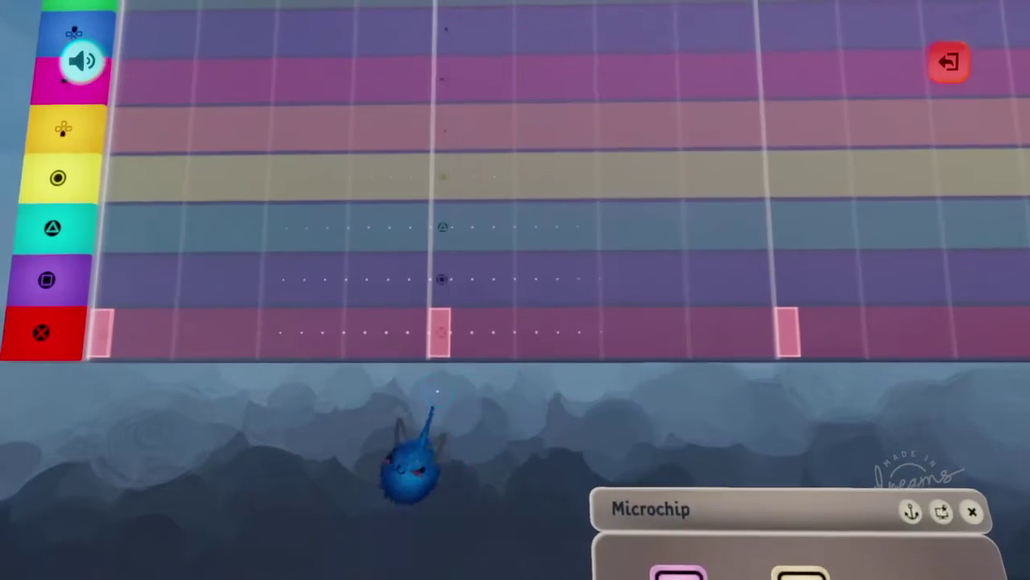
key("Escape")
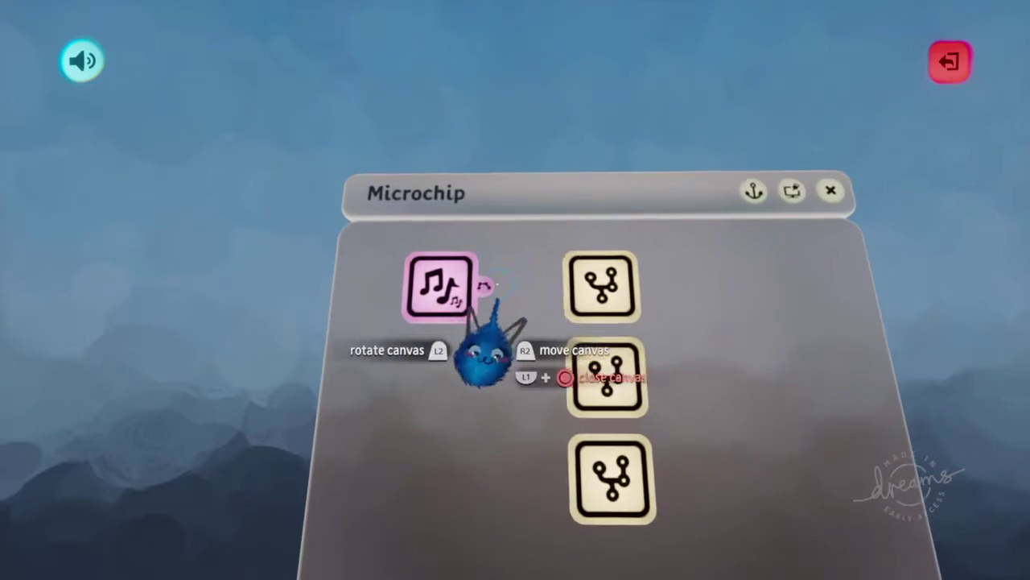
Step: Move the Cookie Tins gadget beside the middle chip and pull that chip up-left
left_click_drag(449, 290, 527, 304)
mouse_move(508, 378)
left_mouse_down()
mouse_move(414, 379)
mouse_move(489, 385)
left_mouse_up()
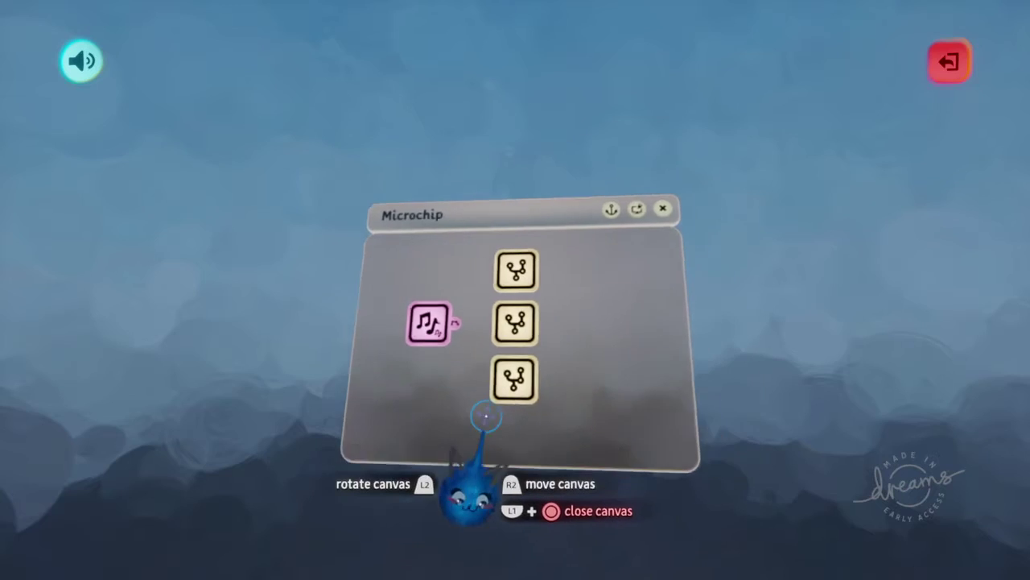
key("Escape")
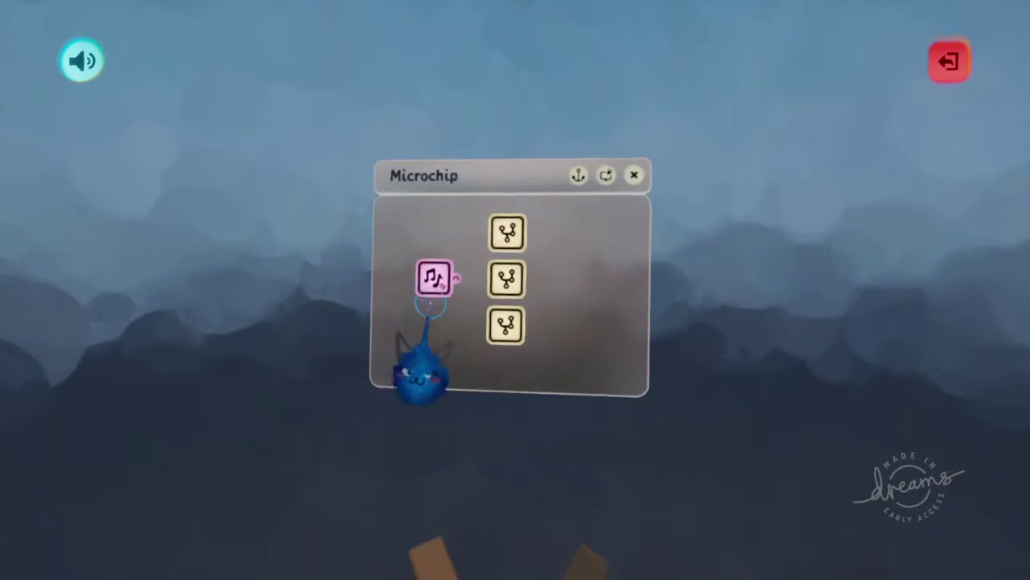
left_click(422, 362)
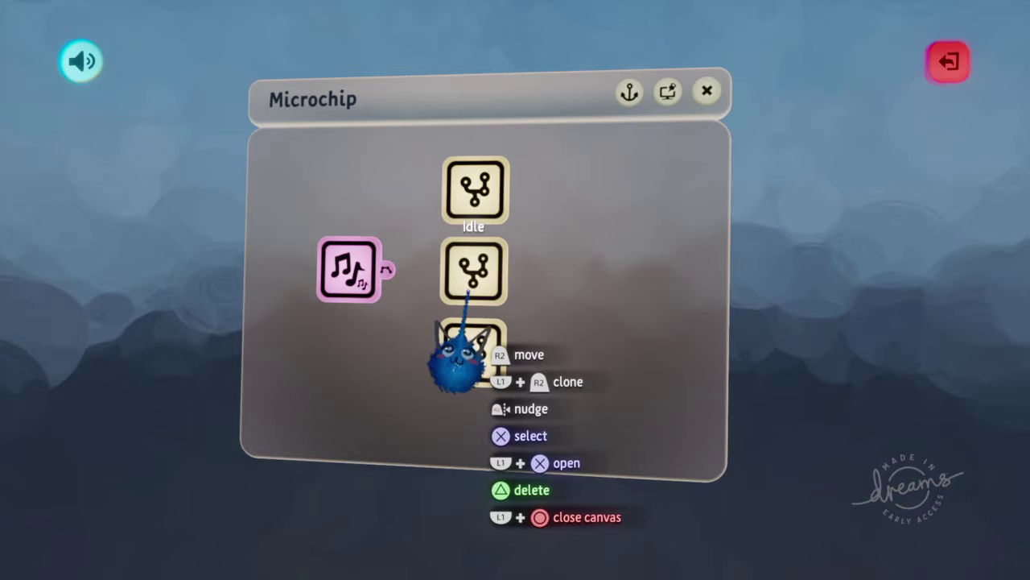
mouse_move(455, 367)
left_mouse_down()
mouse_move(454, 326)
mouse_move(455, 342)
left_mouse_up()
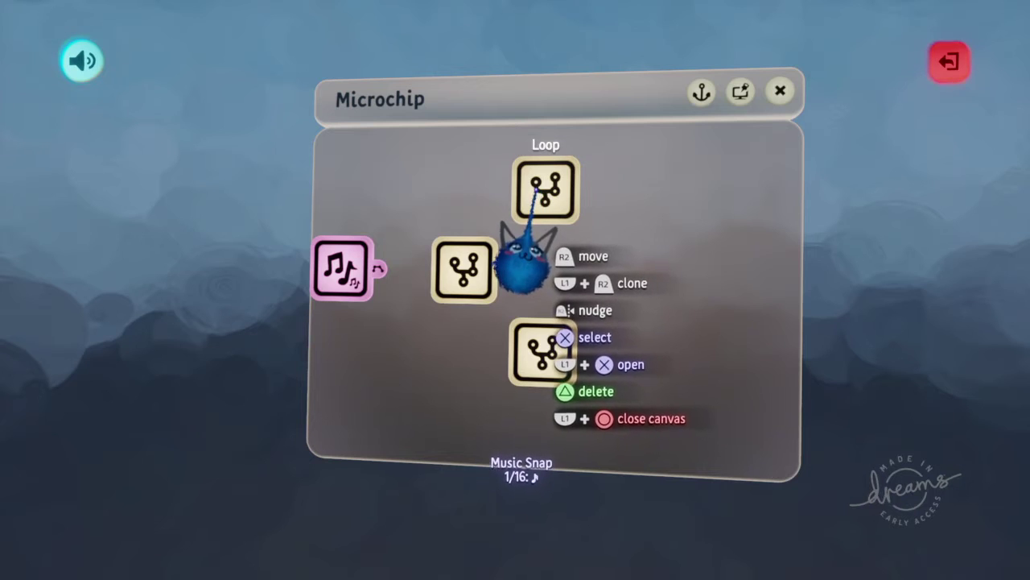
scroll(527, 250, "down", 5)
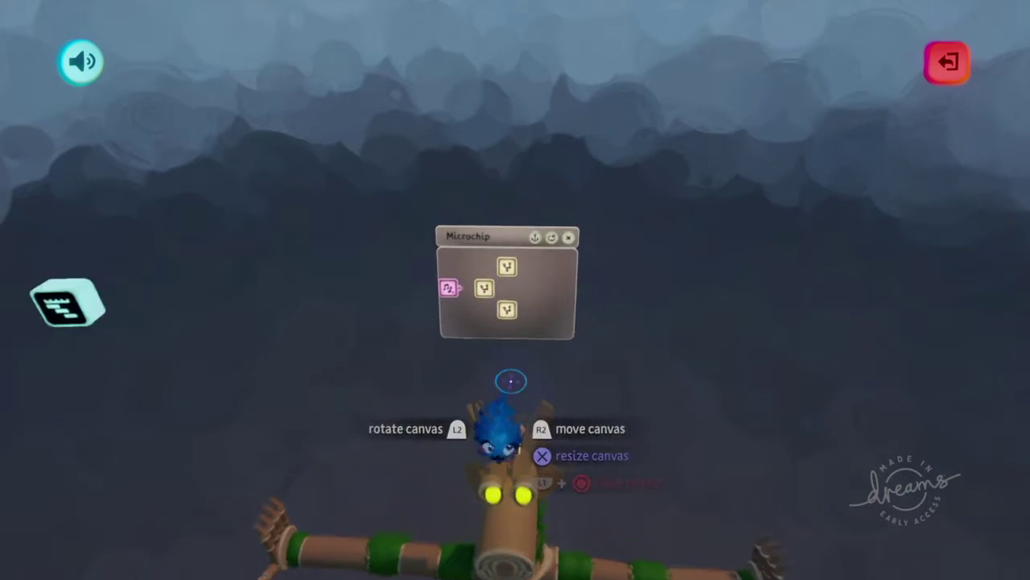
scroll(510, 382, "up", 5)
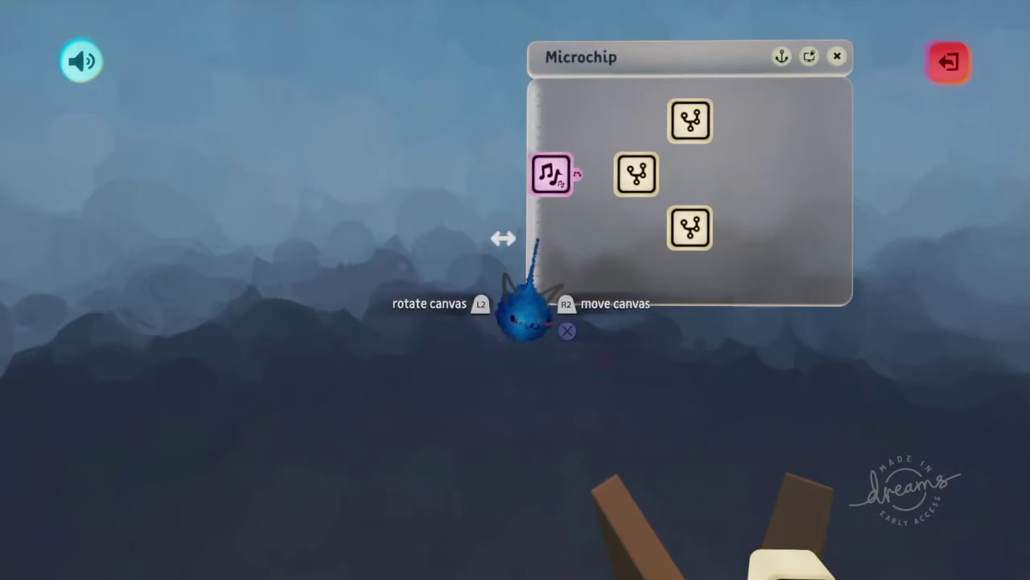
Step: Centre the Microchip canvas and open the Loop chip on its own canvas
left_click_drag(525, 314, 403, 455)
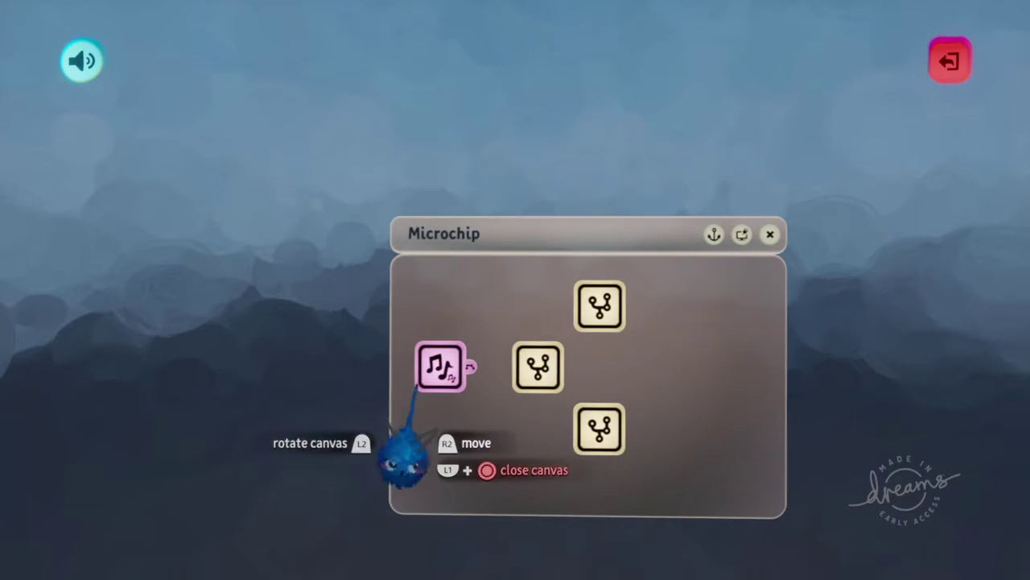
scroll(403, 455, "down", 4)
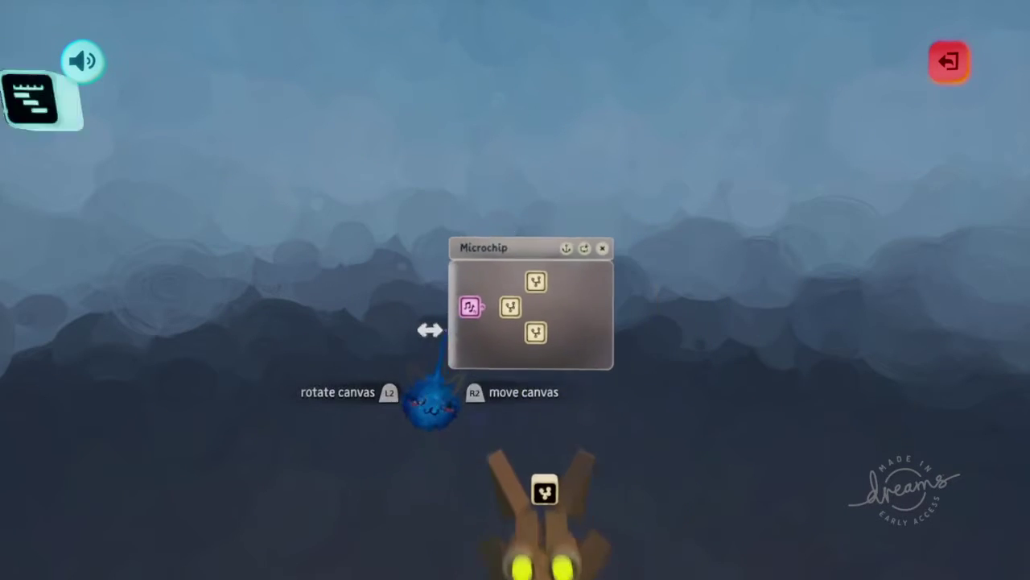
scroll(430, 403, "up", 3)
left_click(448, 324)
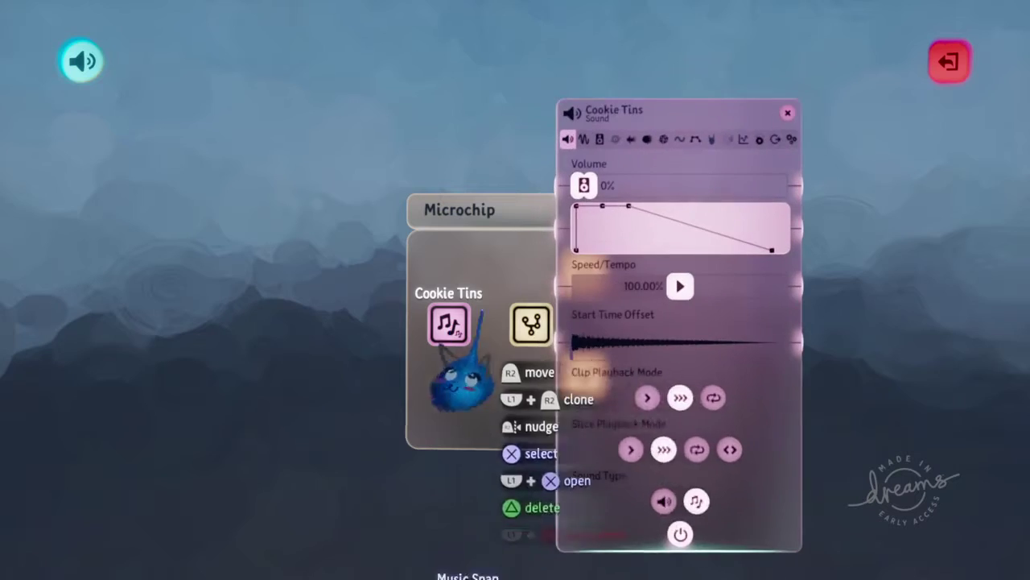
key("Escape")
scroll(495, 413, "up", 2)
double_click(514, 283)
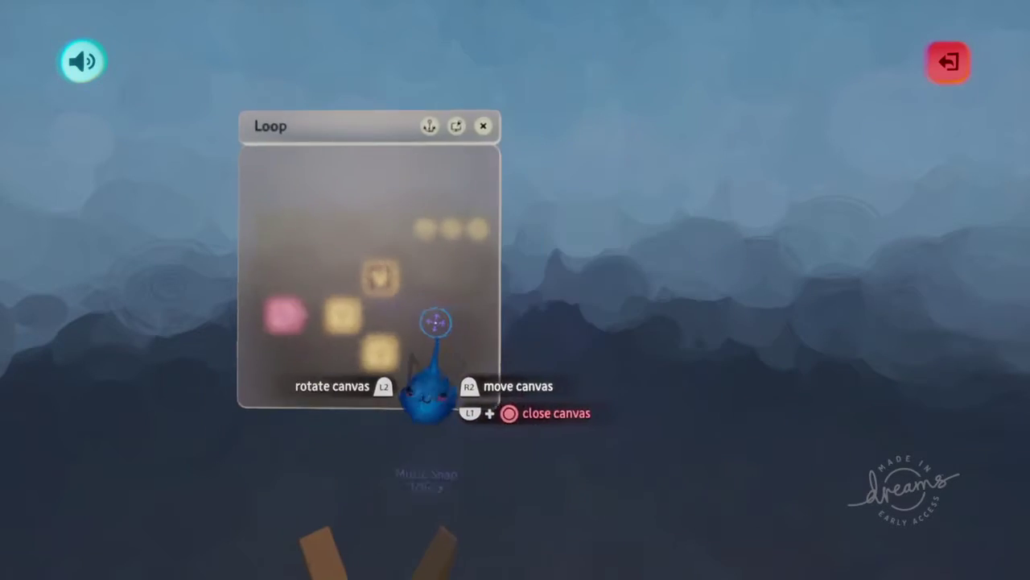
scroll(451, 362, "down", 3)
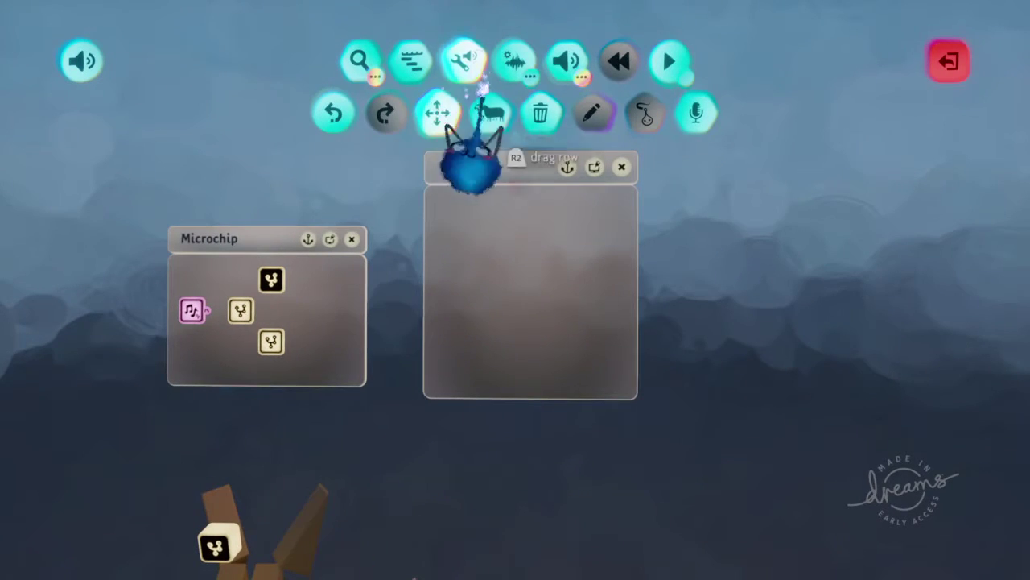
Step: Leave Sound Mode and stamp an Animate keyframe gadget inside the Loop chip
key("Escape")
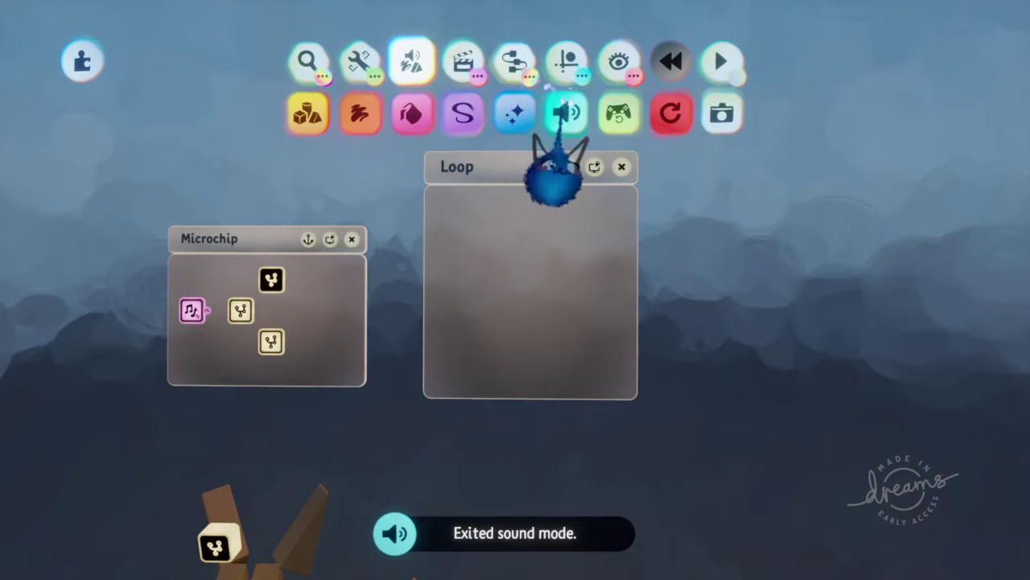
left_click(563, 121)
key("Escape")
left_click(462, 60)
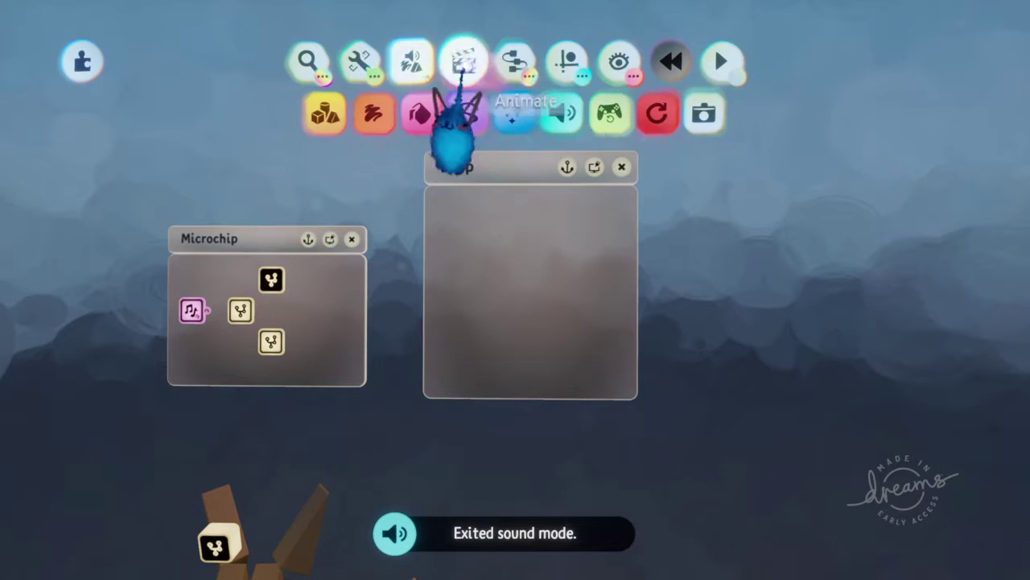
left_click(462, 110)
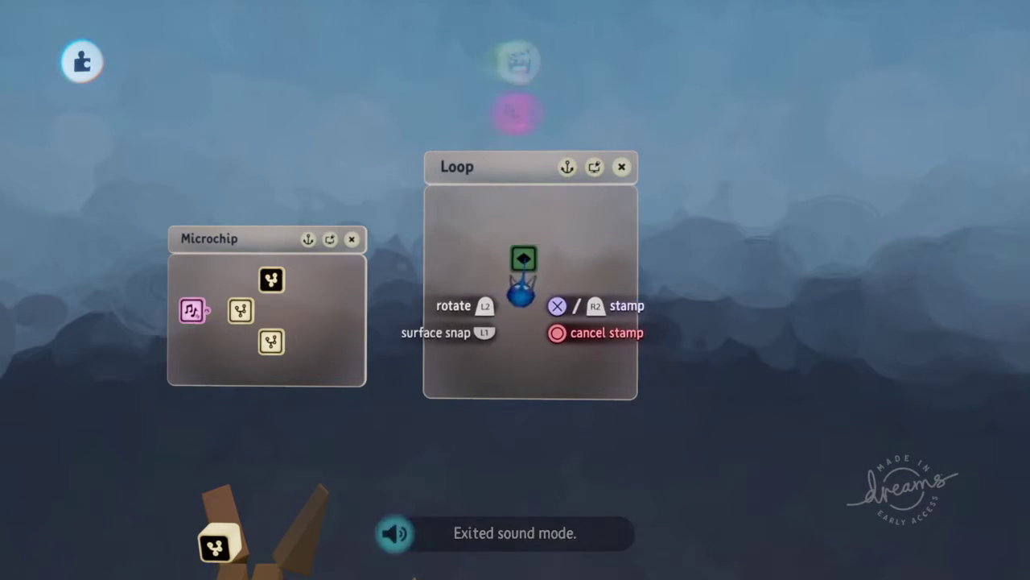
left_click(524, 221)
Step: Close the Loop chip, stop recording, and raise the right arm with its hand upright
key("Escape")
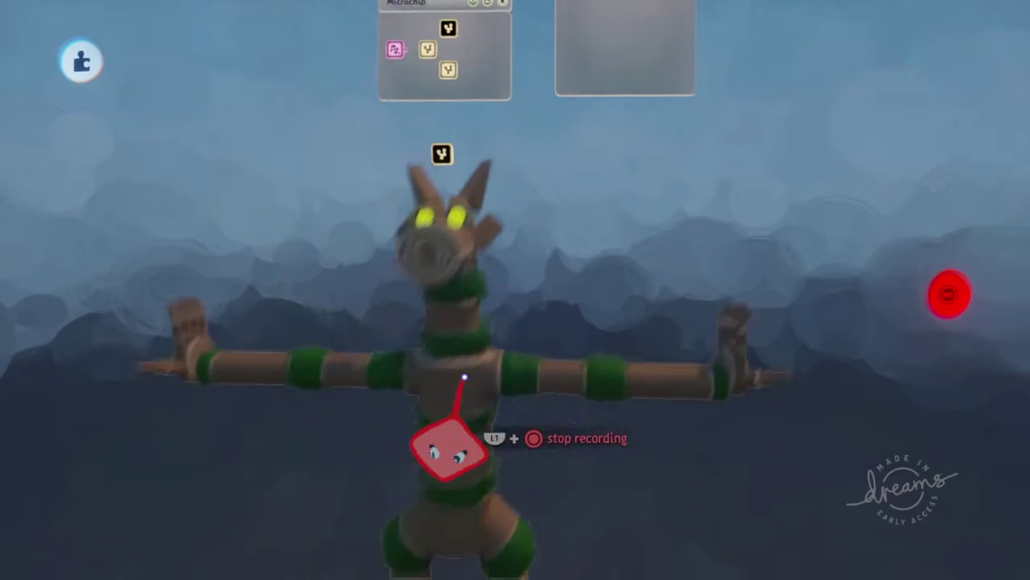
key("Escape")
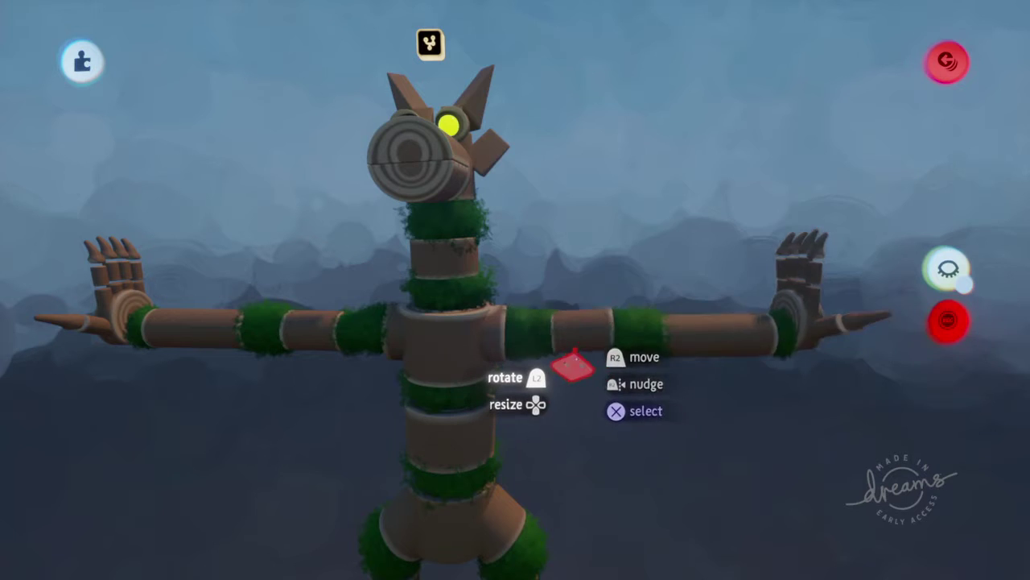
left_click_drag(576, 328, 557, 294)
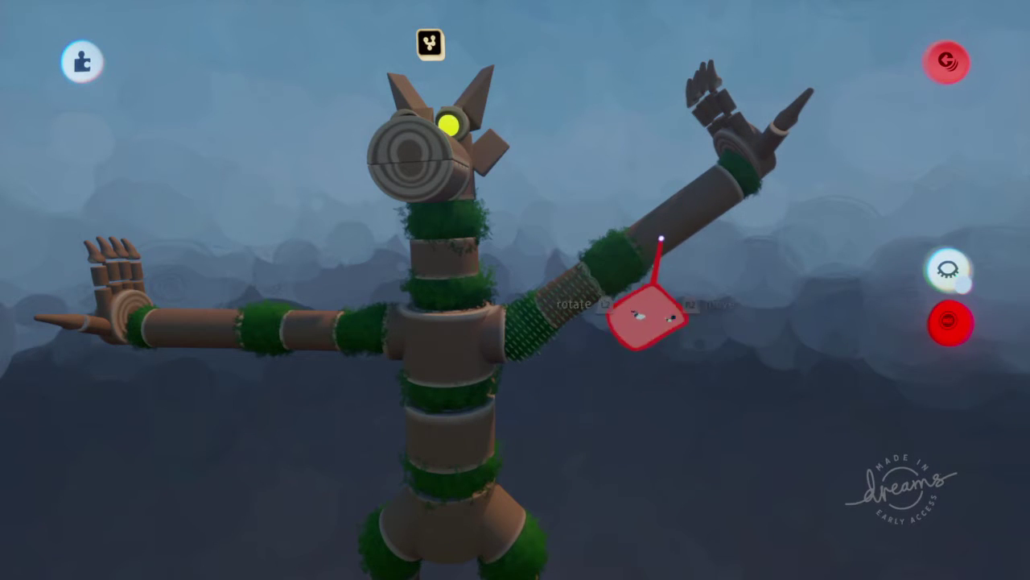
left_click_drag(660, 239, 599, 190)
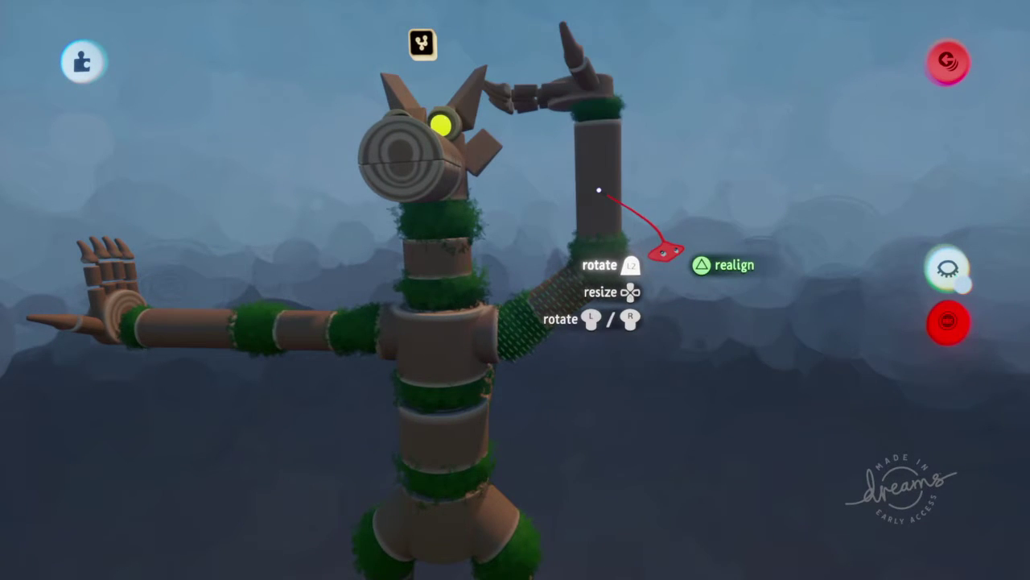
left_click_drag(665, 252, 665, 252)
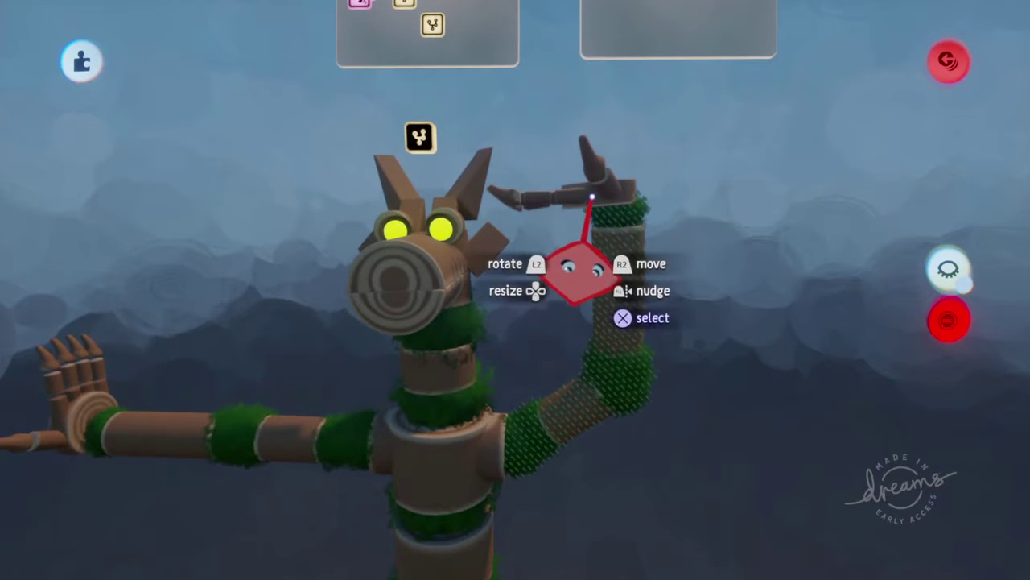
left_click_drag(578, 270, 585, 234)
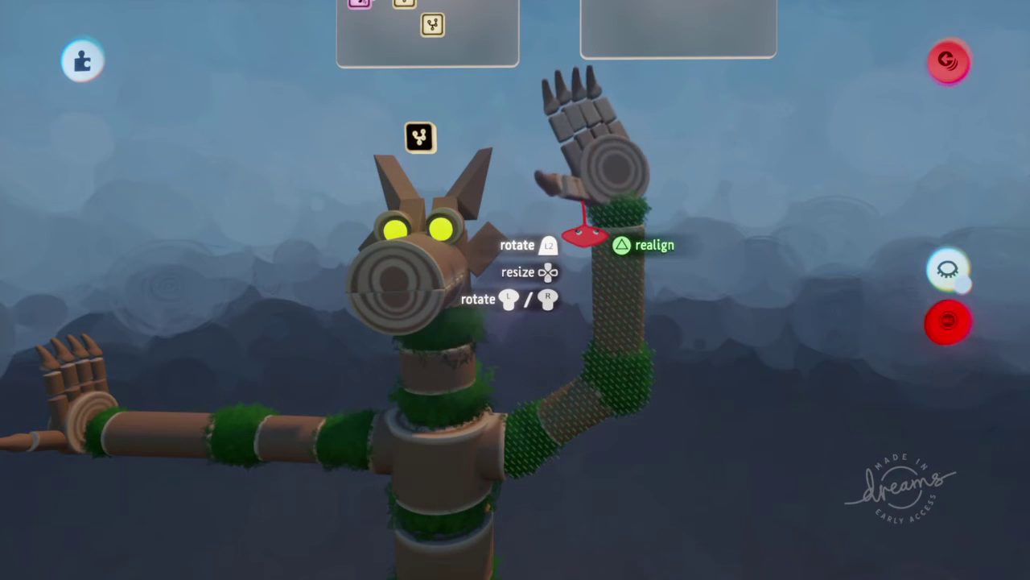
left_click_drag(581, 233, 582, 234)
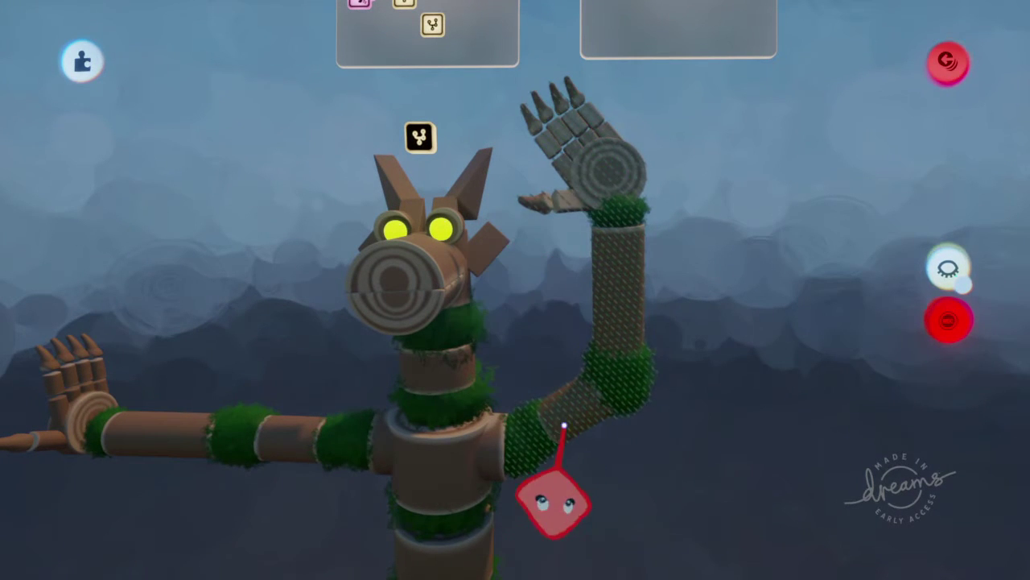
mouse_move(563, 425)
left_mouse_down()
mouse_move(577, 488)
mouse_move(580, 421)
left_mouse_up()
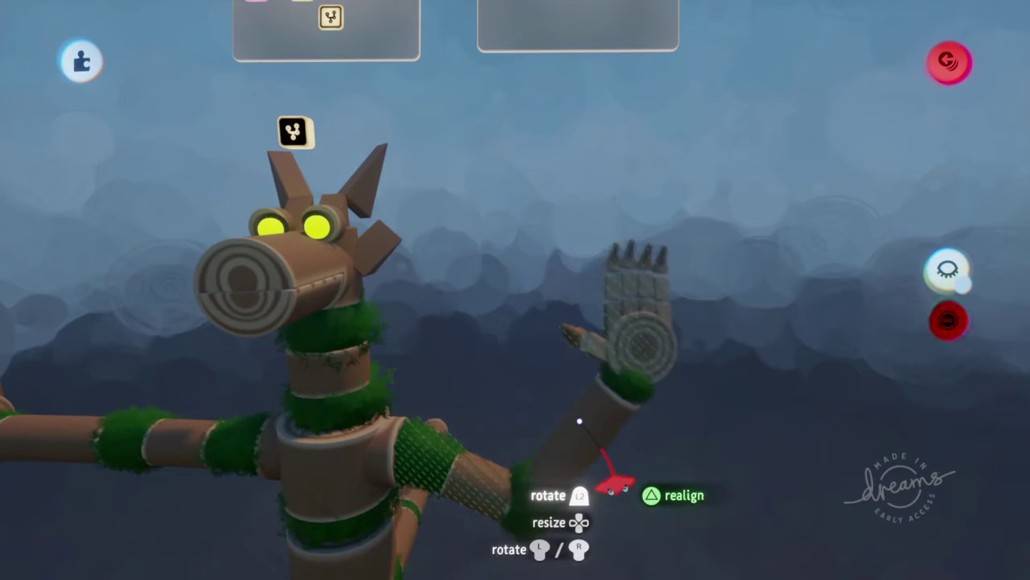
left_click_drag(579, 421, 605, 425)
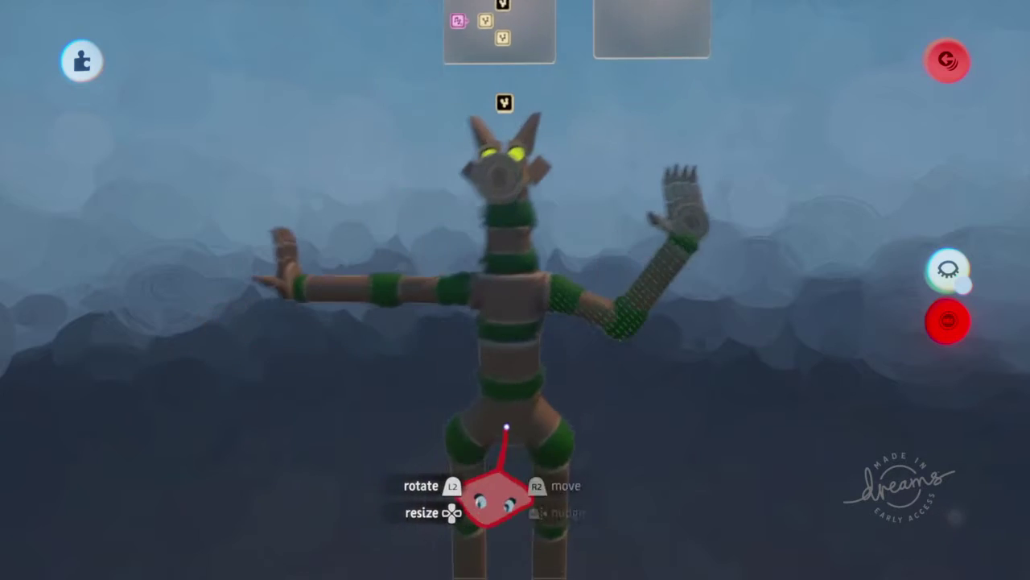
scroll(506, 426, "up", 2)
scroll(506, 425, "up", 2)
scroll(507, 421, "up", 2)
scroll(506, 387, "up", 2)
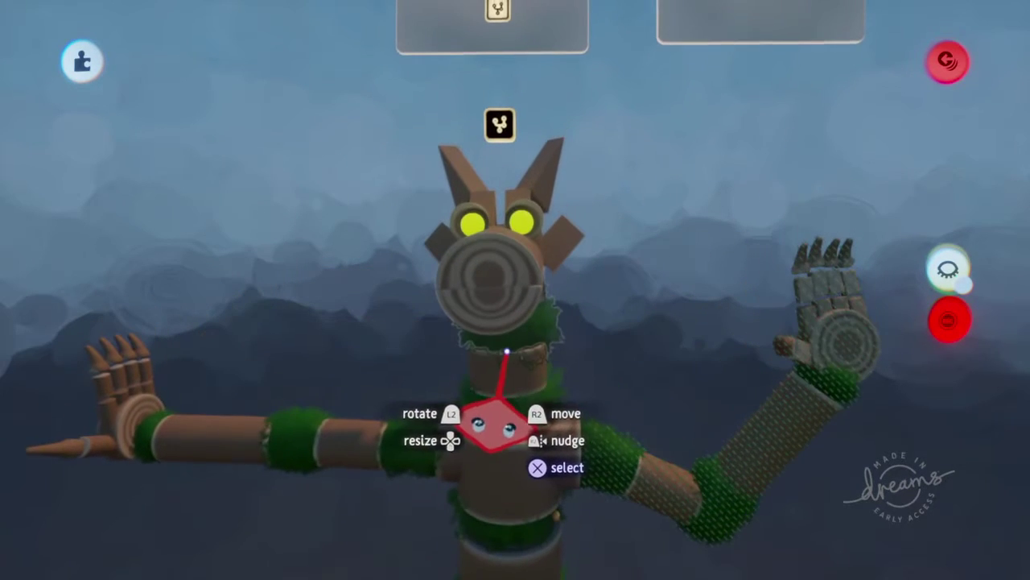
Step: Raise the puppet's left arm to vertical, bent at the elbow
mouse_move(495, 328)
middle_mouse_down()
mouse_move(425, 421)
mouse_move(430, 386)
middle_mouse_up()
left_click_drag(450, 287, 446, 234)
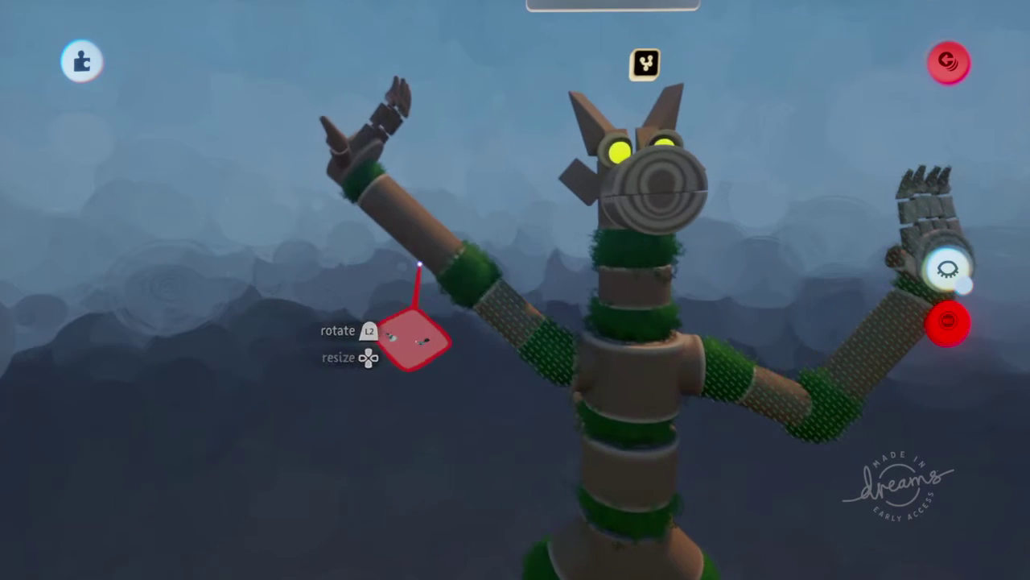
mouse_move(446, 234)
left_mouse_down()
mouse_move(469, 227)
mouse_move(526, 282)
left_mouse_up()
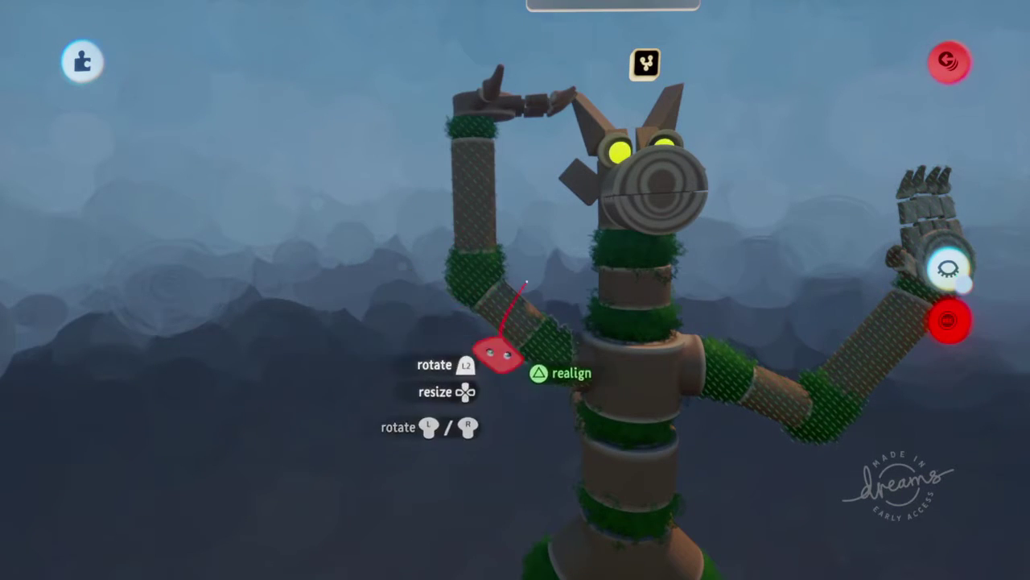
mouse_move(509, 364)
left_mouse_down()
mouse_move(431, 355)
mouse_move(441, 296)
mouse_move(434, 260)
left_mouse_up()
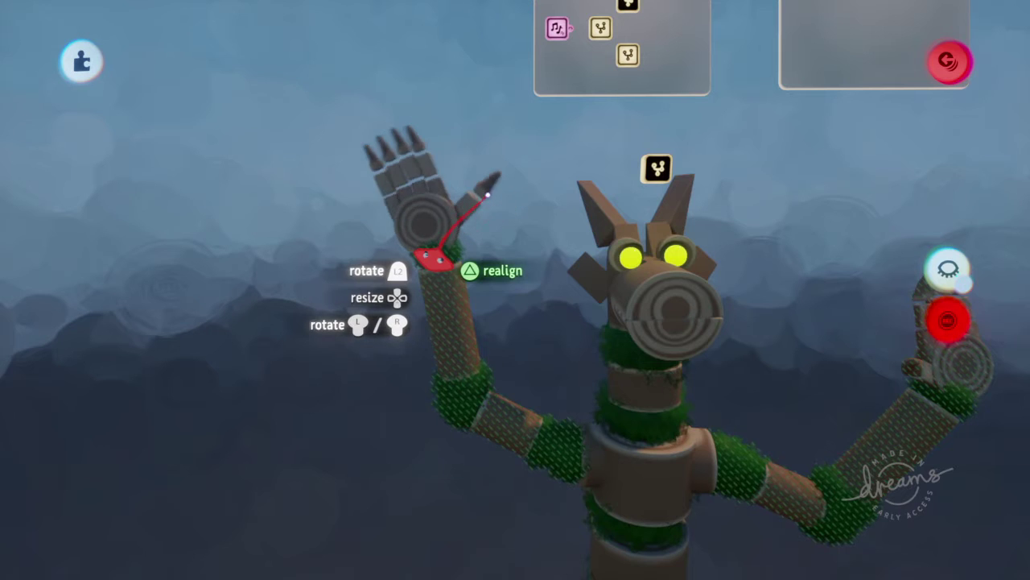
middle_click_drag(433, 259, 397, 370)
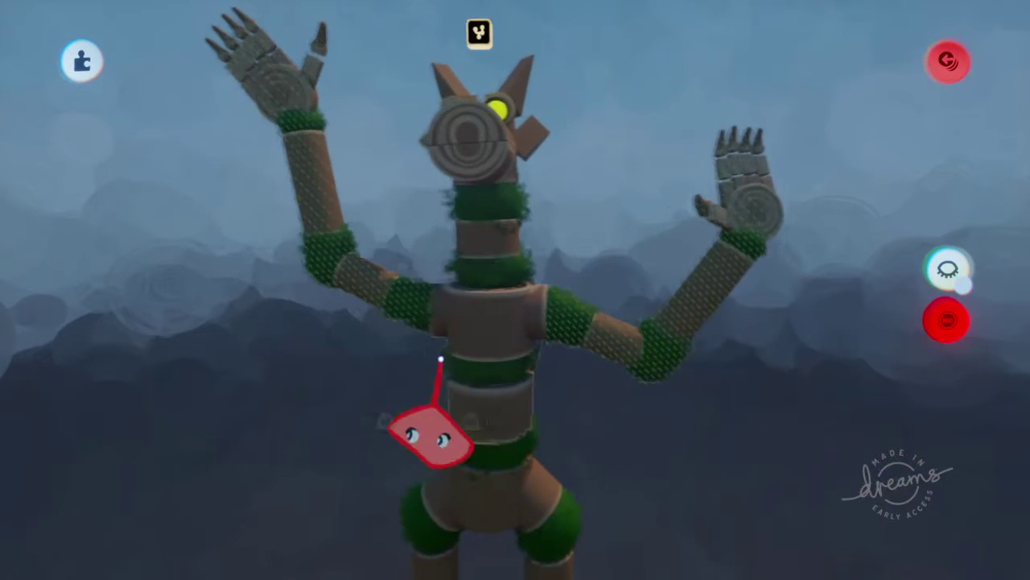
left_click_drag(371, 322, 324, 227)
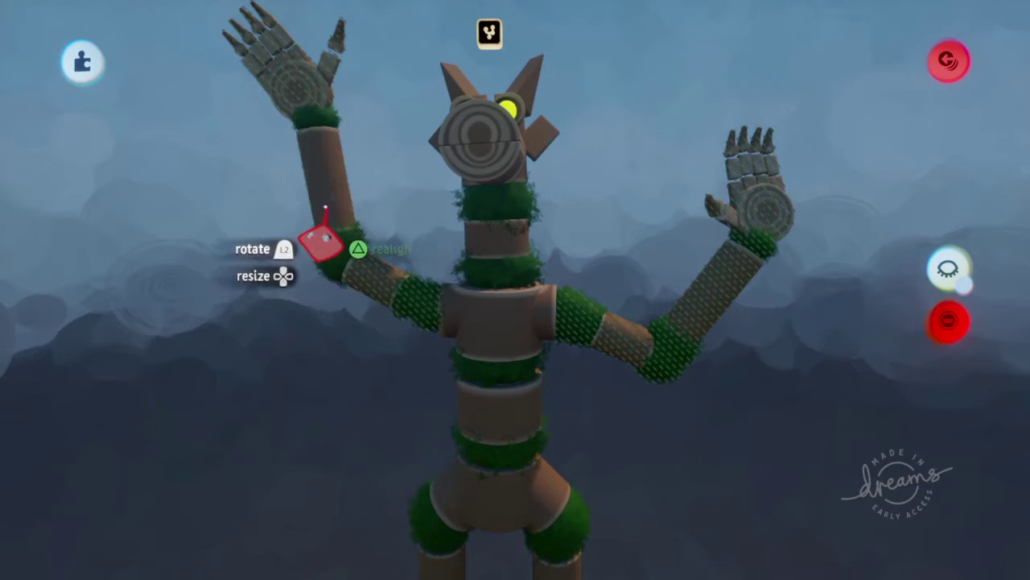
left_click_drag(324, 227, 333, 218)
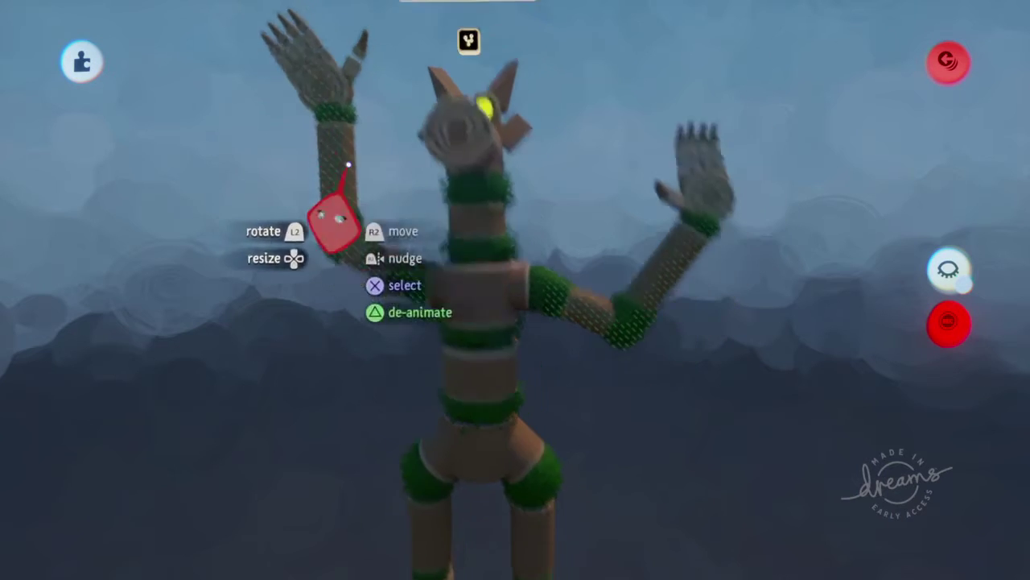
middle_click_drag(334, 218, 488, 455)
middle_click_drag(511, 400, 516, 436)
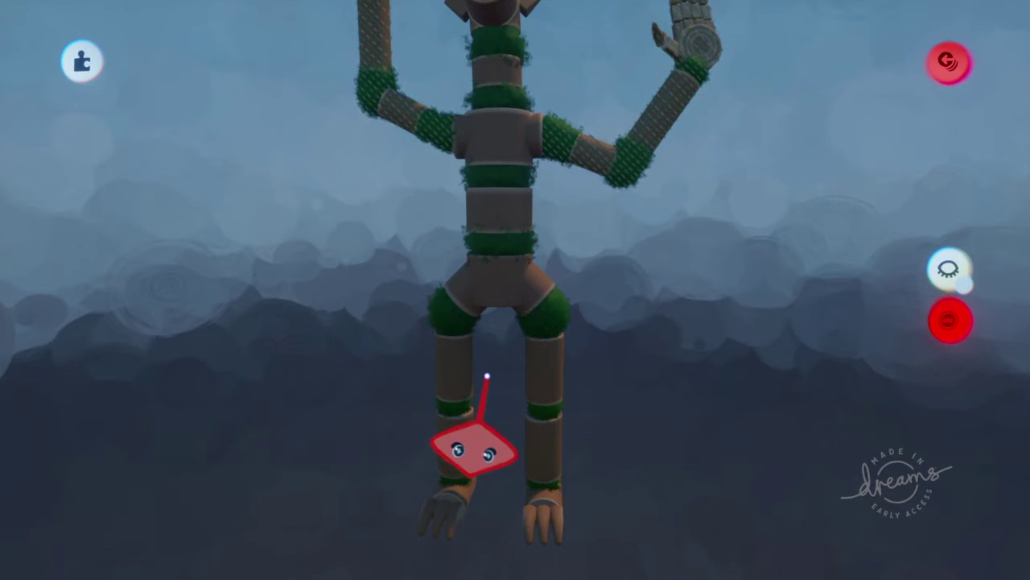
Step: Reposition the puppet's hips higher and to the right
middle_click_drag(486, 367, 508, 384)
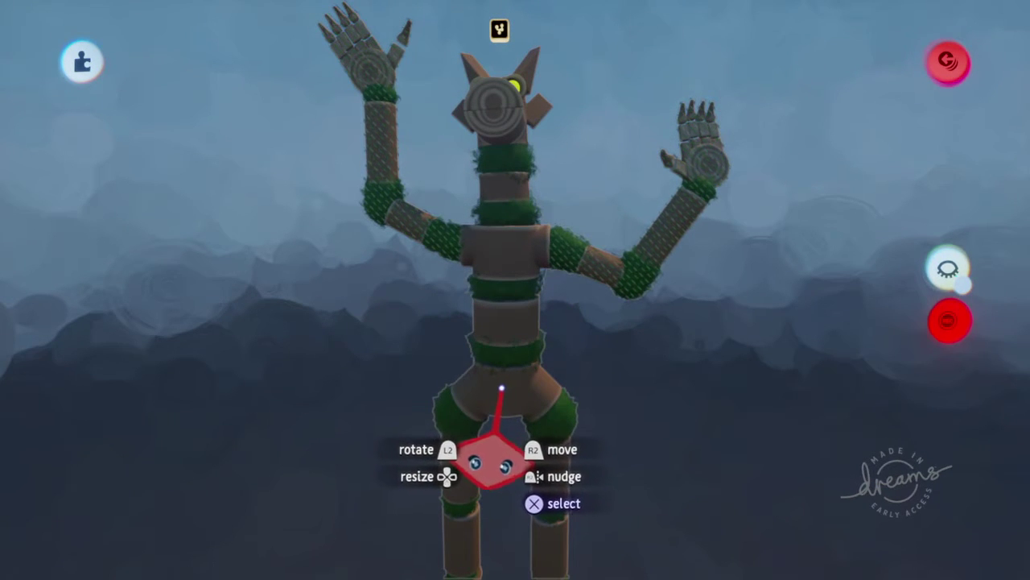
left_click_drag(501, 388, 499, 401)
left_click_drag(515, 495, 510, 460)
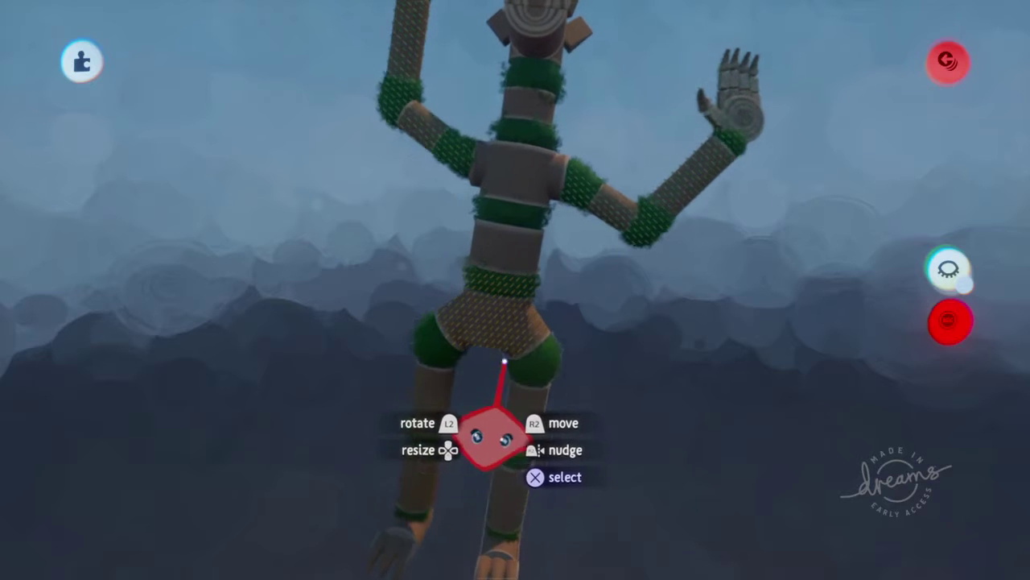
left_click_drag(483, 368, 486, 330)
left_click_drag(471, 397, 475, 354)
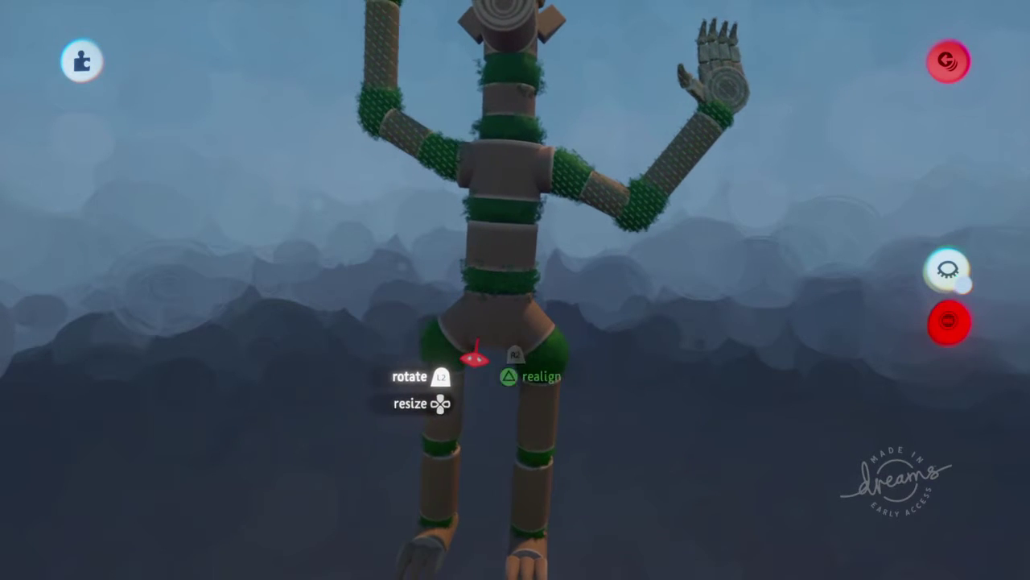
left_click_drag(541, 489, 496, 426)
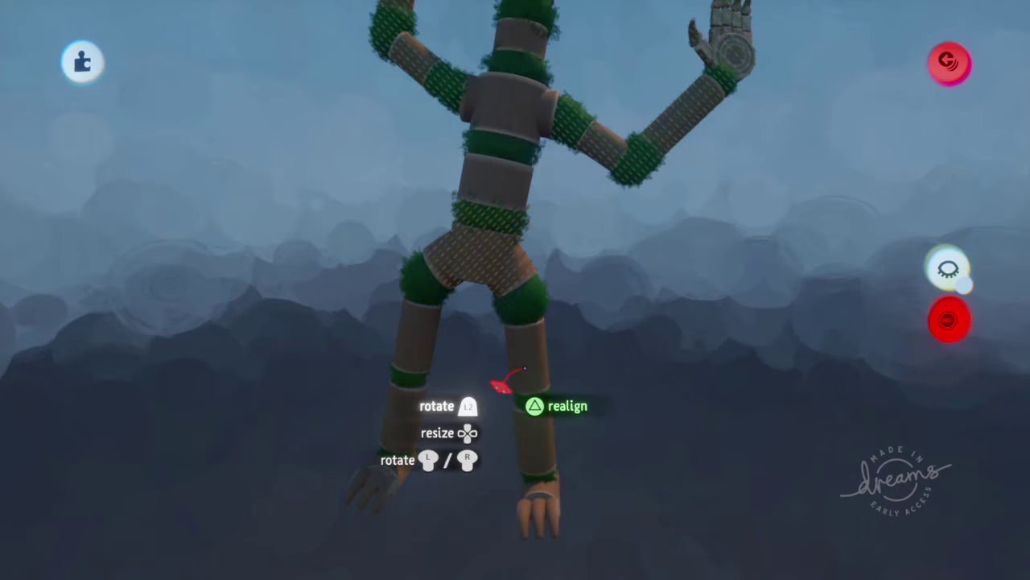
left_click_drag(515, 481, 513, 461)
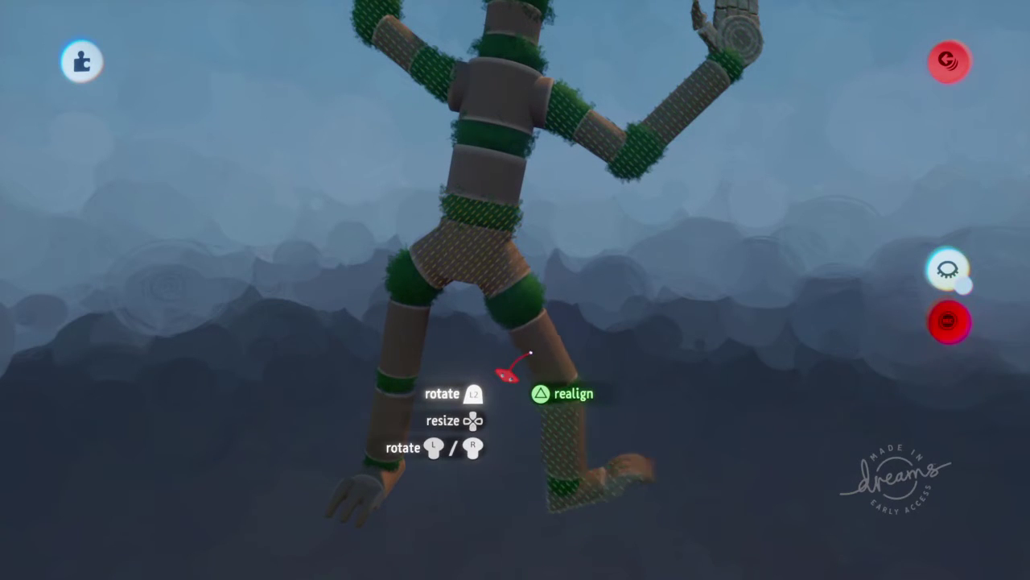
Step: Bend the right knee and rotate its foot, then swing the left leg outward
left_click_drag(507, 374, 559, 517)
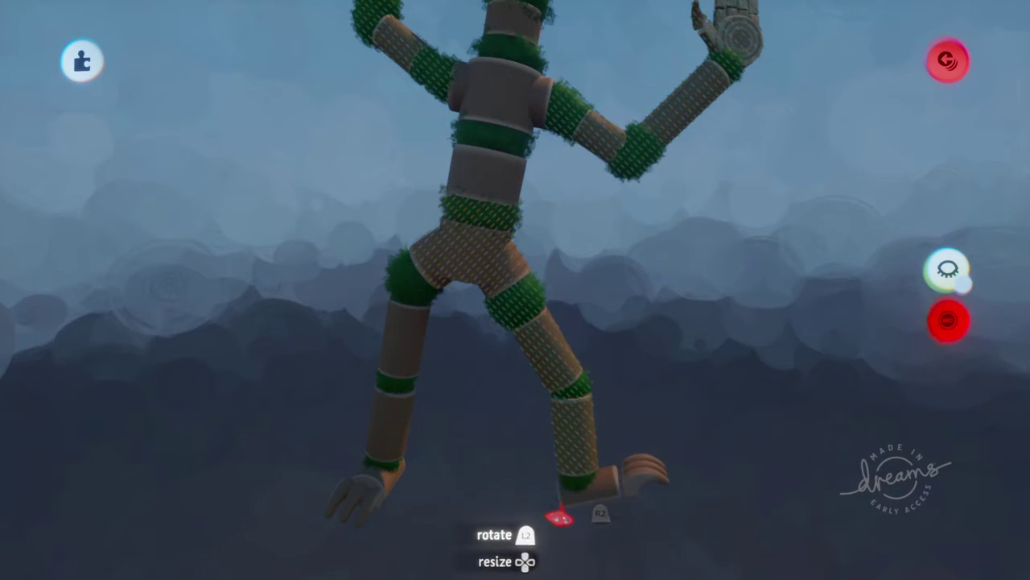
left_click_drag(559, 478, 558, 483)
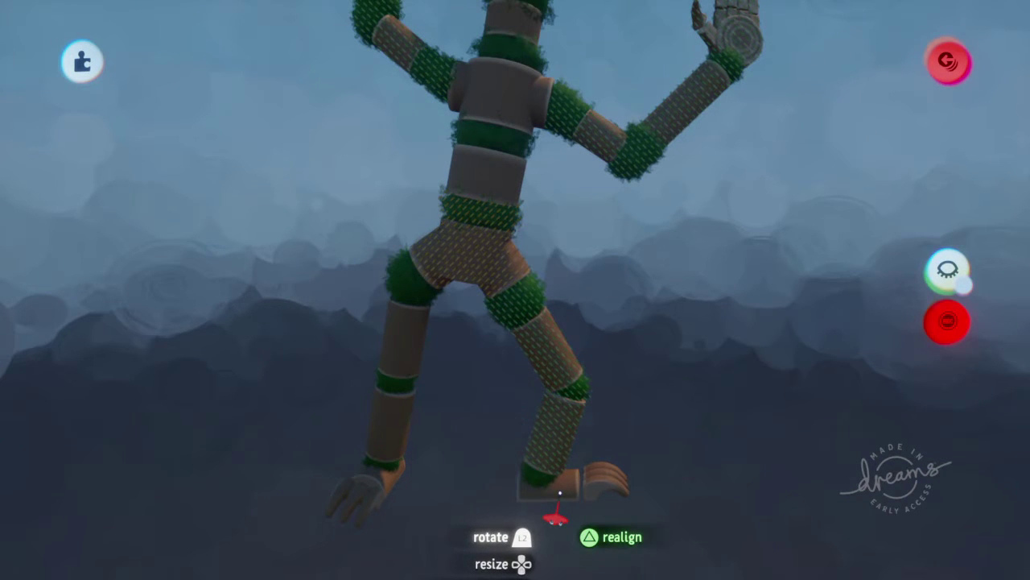
mouse_move(402, 402)
left_mouse_down()
mouse_move(386, 351)
mouse_move(375, 368)
left_mouse_up()
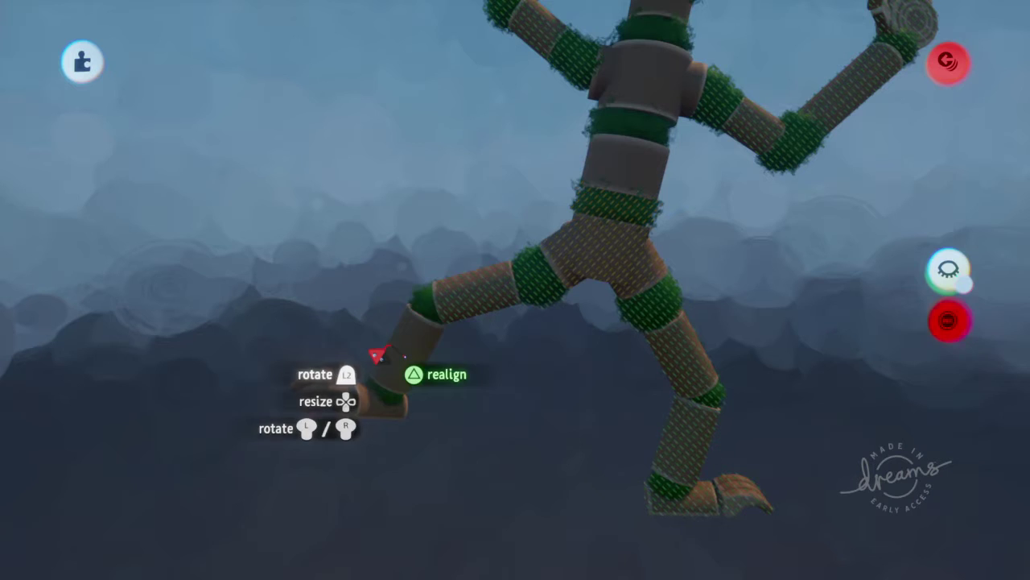
left_click_drag(376, 354, 348, 398)
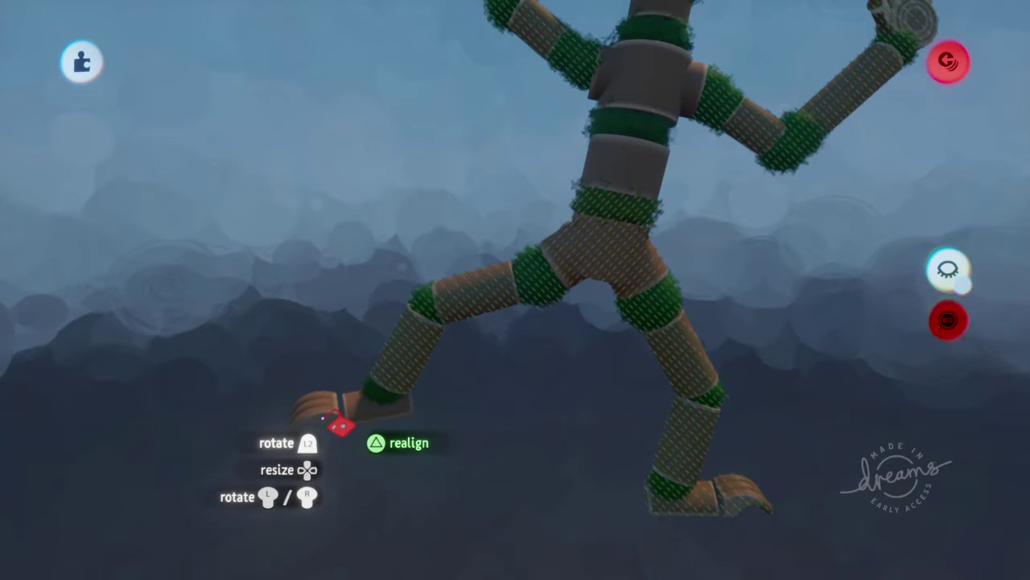
left_click_drag(338, 423, 494, 363)
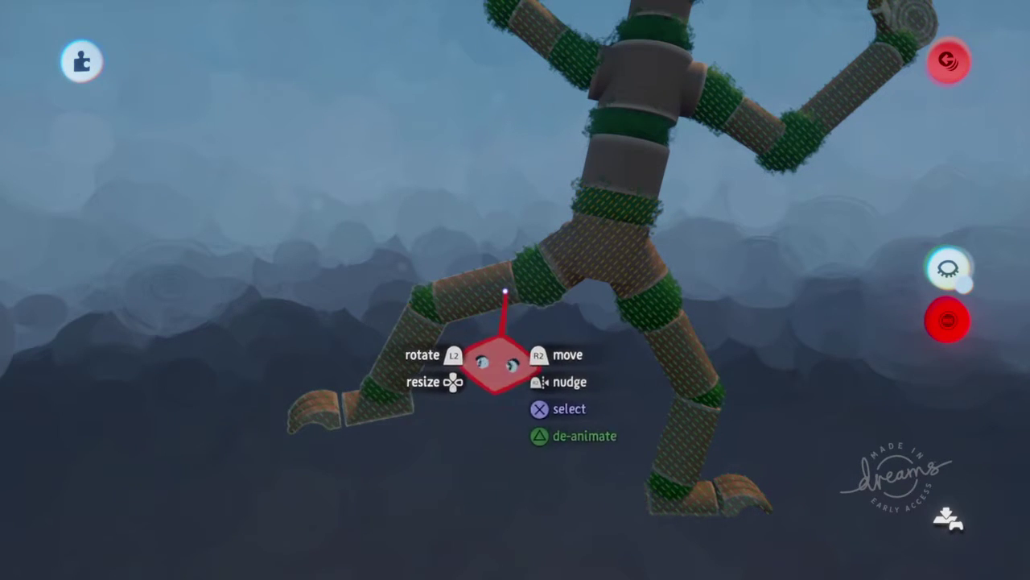
left_click_drag(488, 317, 488, 316)
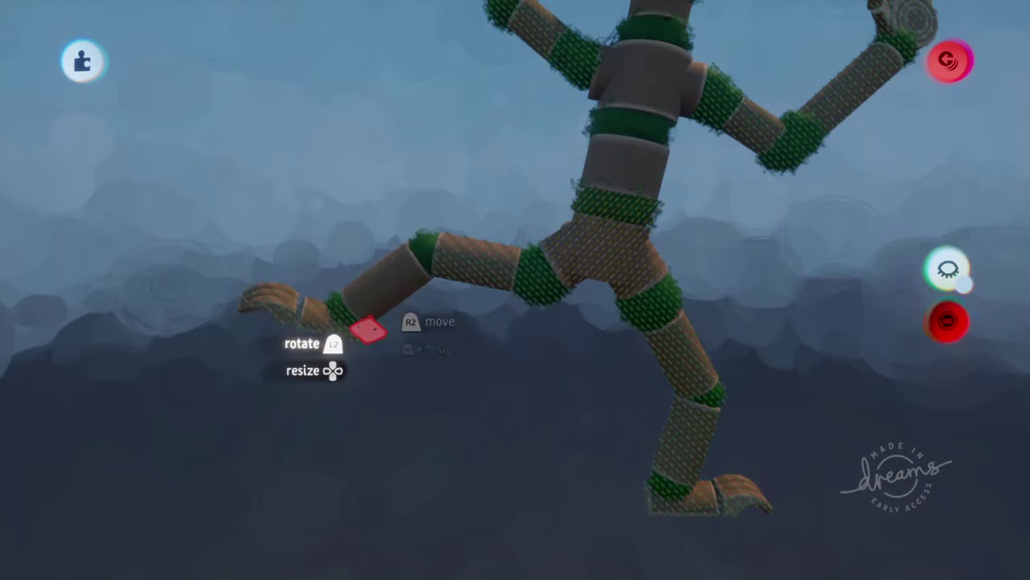
left_click_drag(367, 320, 350, 420)
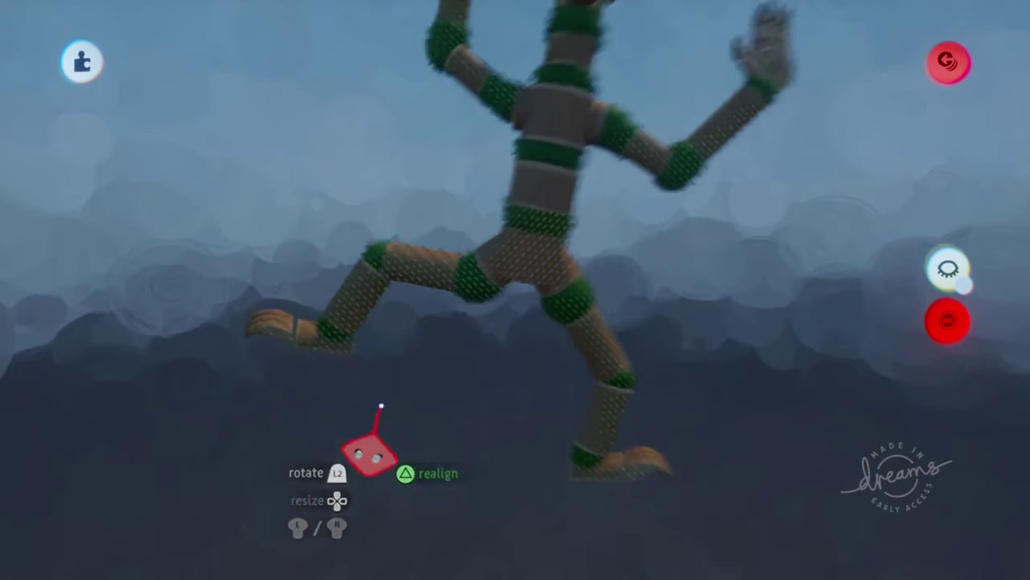
mouse_move(344, 389)
left_mouse_down()
mouse_move(552, 495)
mouse_move(494, 368)
mouse_move(518, 253)
left_mouse_up()
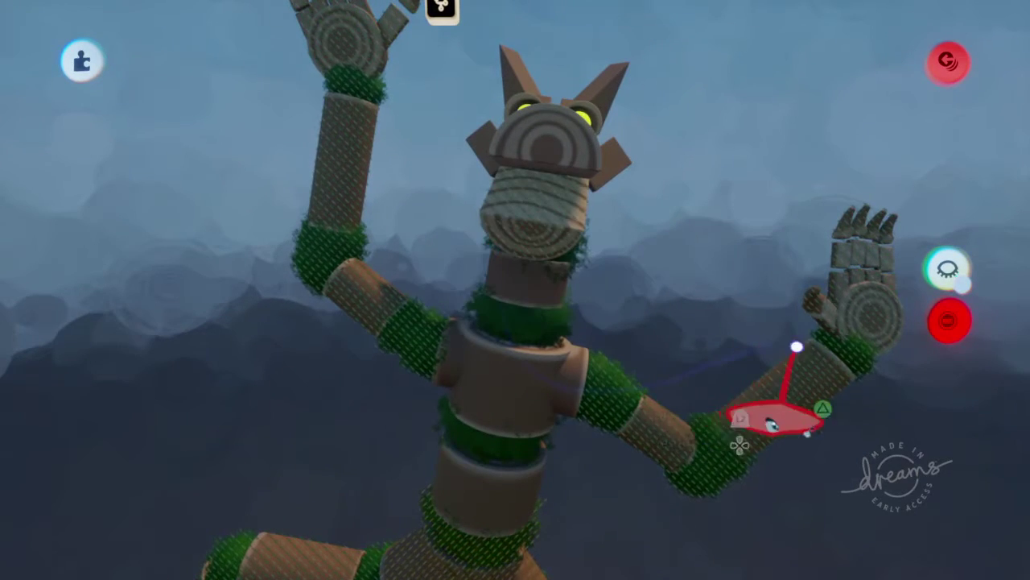
left_click_drag(797, 347, 685, 440)
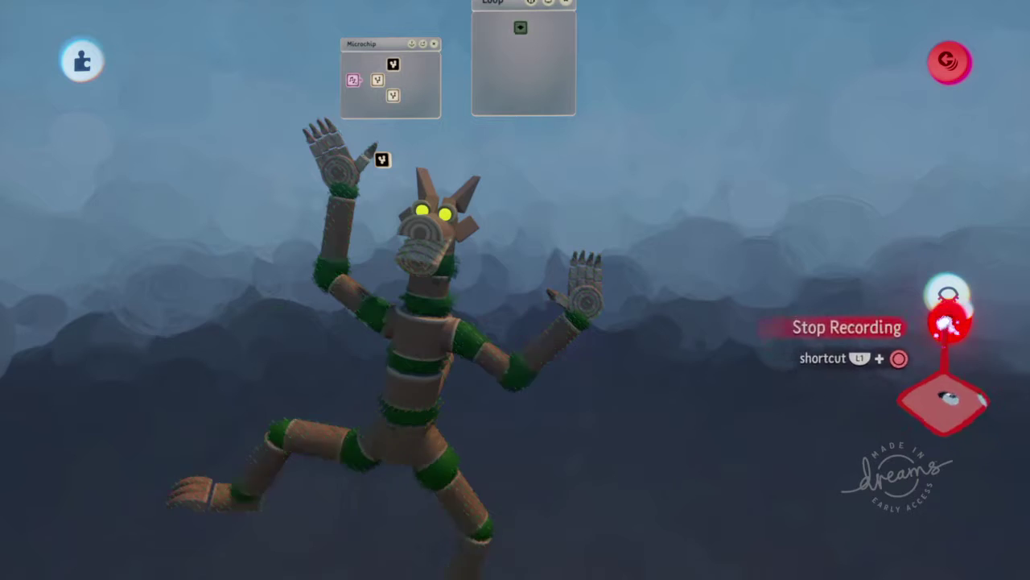
Step: Stop the dance recording, then review and close the Loop keyframe's settings
left_click(949, 322)
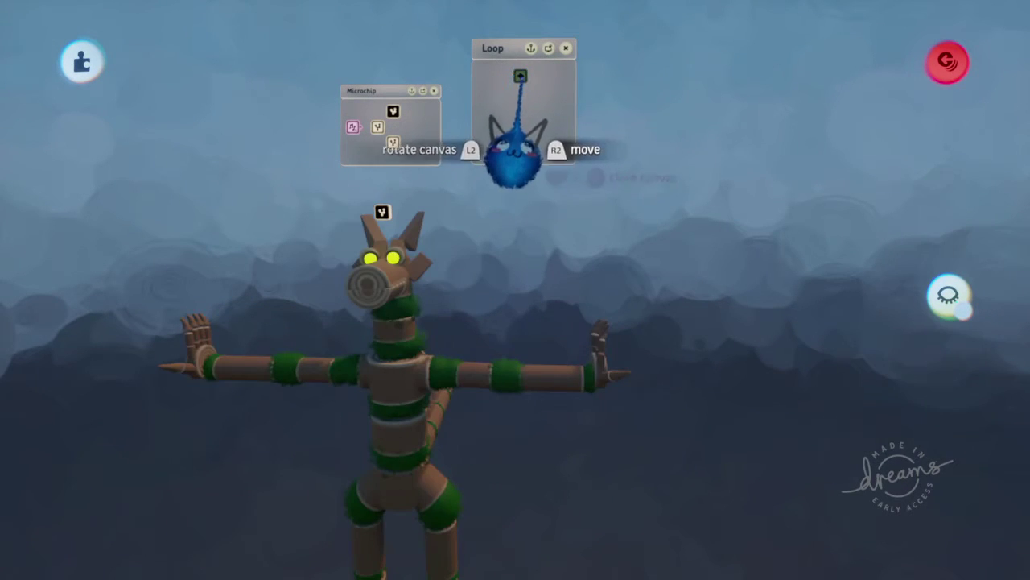
left_click_drag(511, 153, 511, 290)
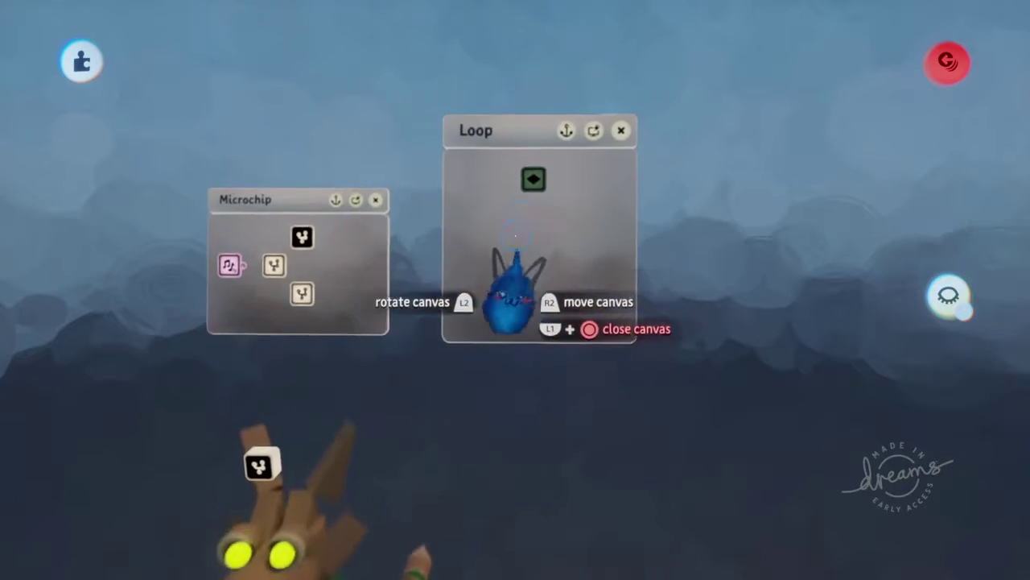
left_click_drag(515, 234, 394, 354)
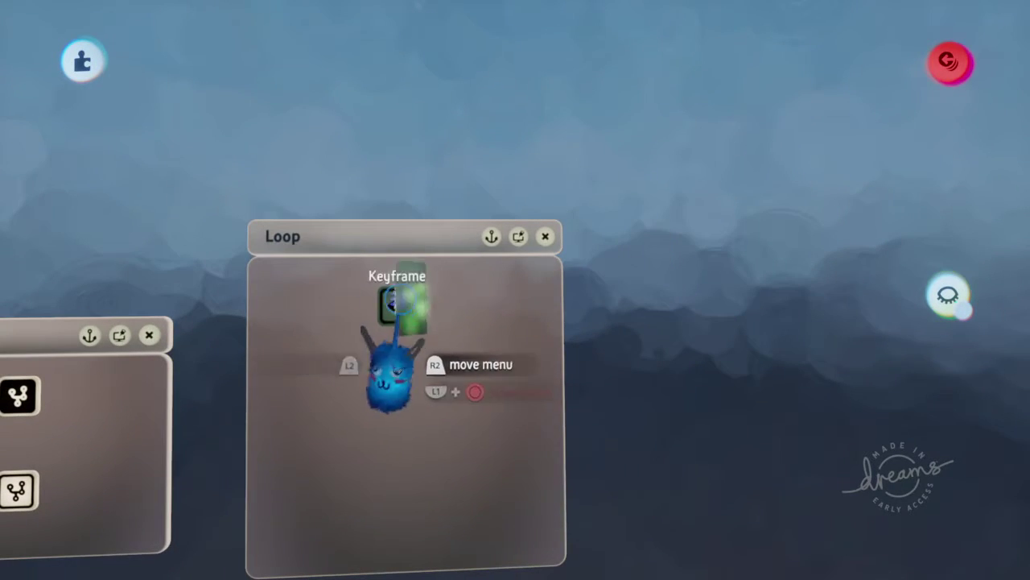
left_click(397, 305)
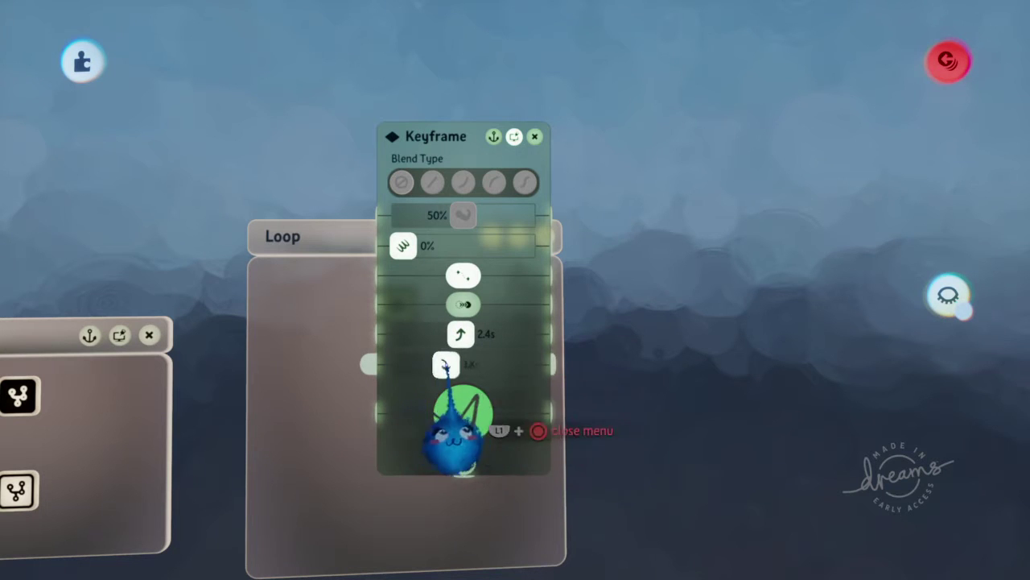
left_click_drag(462, 367, 461, 242)
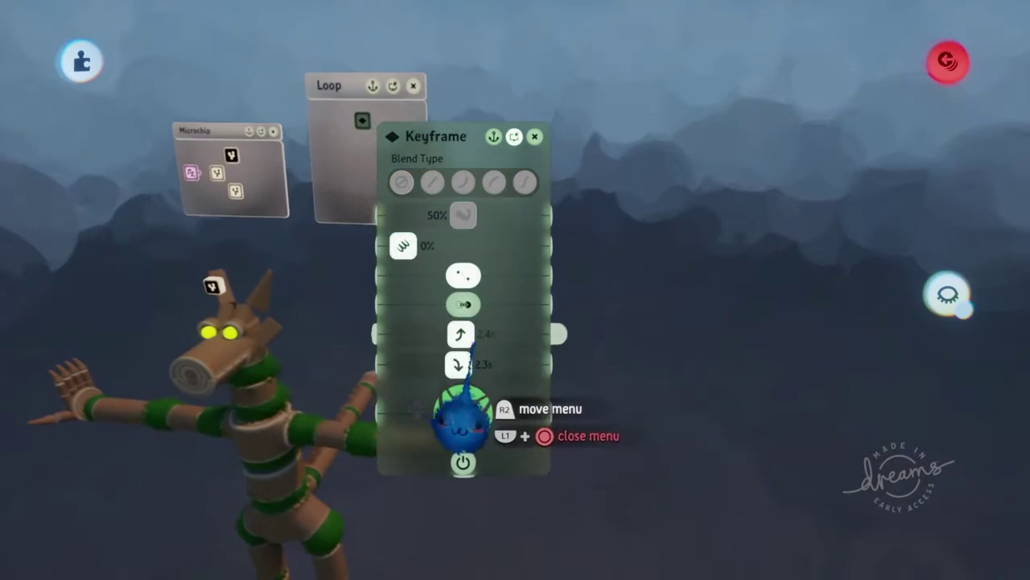
key("Escape")
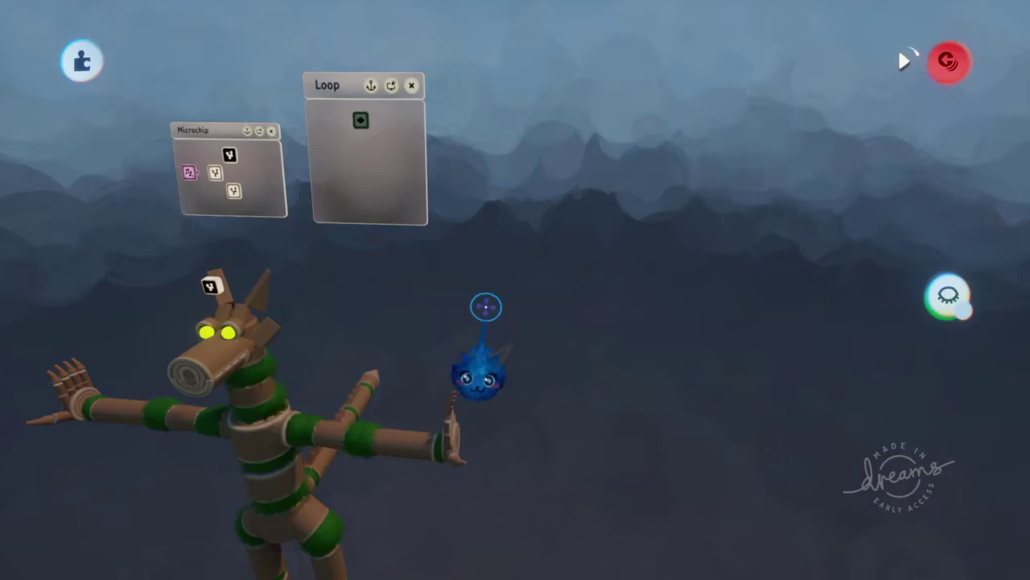
mouse_move(486, 306)
middle_mouse_down()
mouse_move(498, 427)
mouse_move(679, 264)
middle_mouse_up()
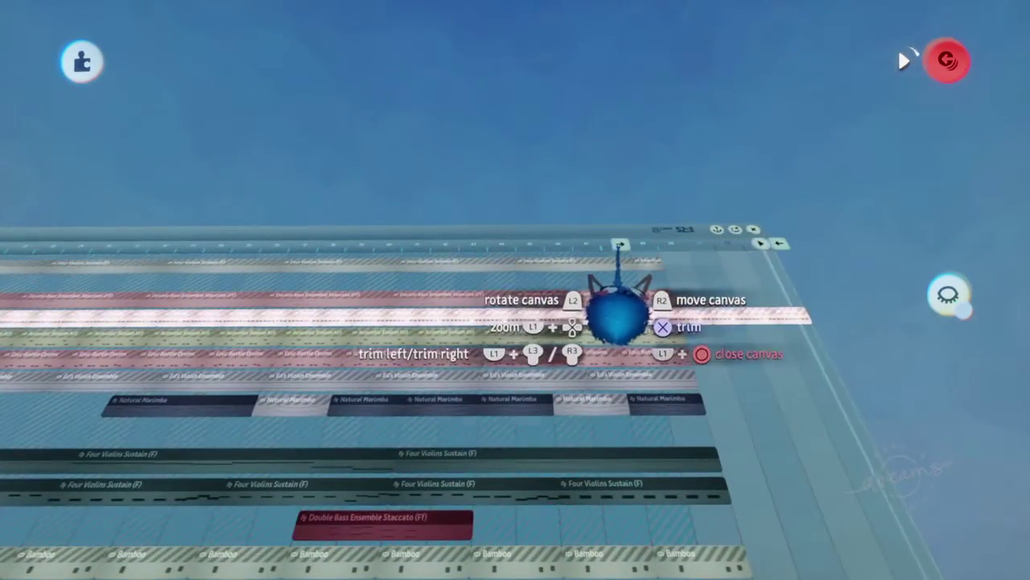
key("Escape")
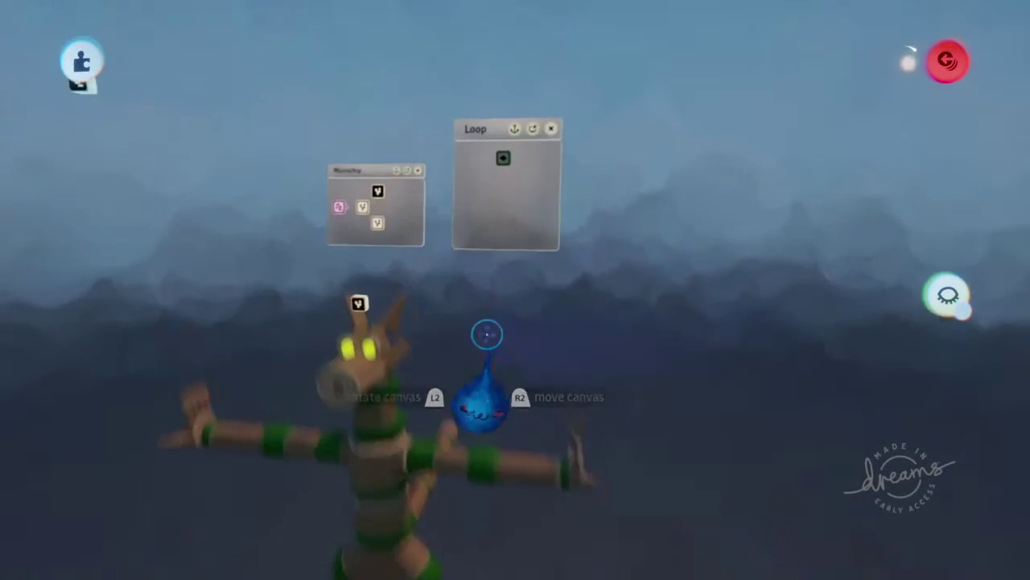
middle_click_drag(487, 334, 489, 250)
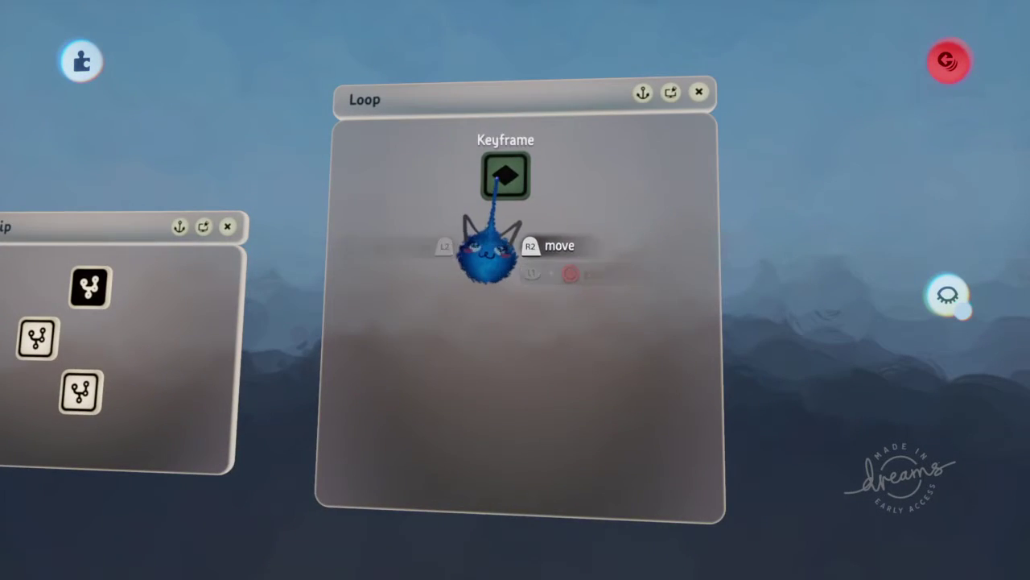
middle_click_drag(495, 182, 466, 320)
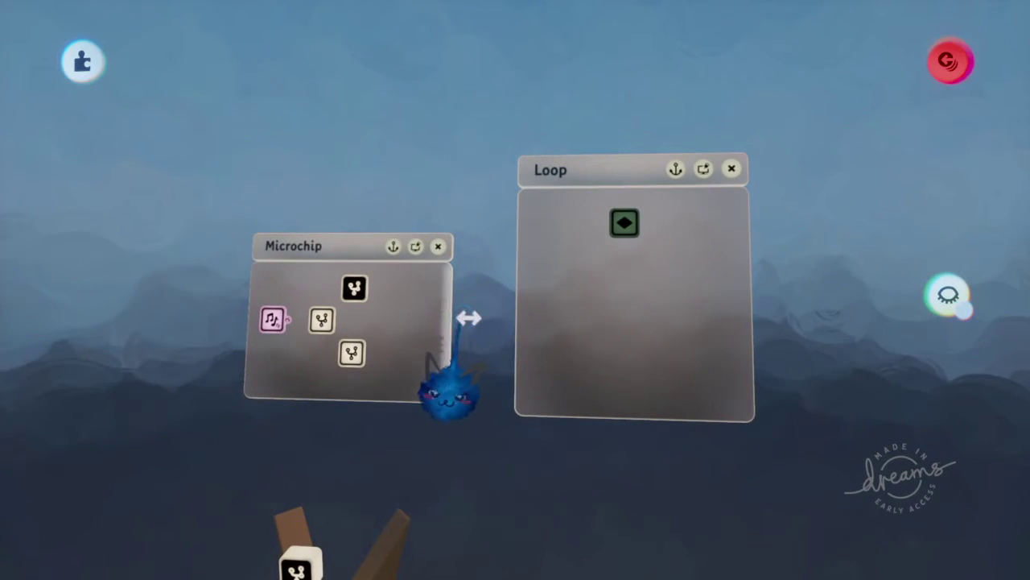
middle_click_drag(443, 315, 463, 342)
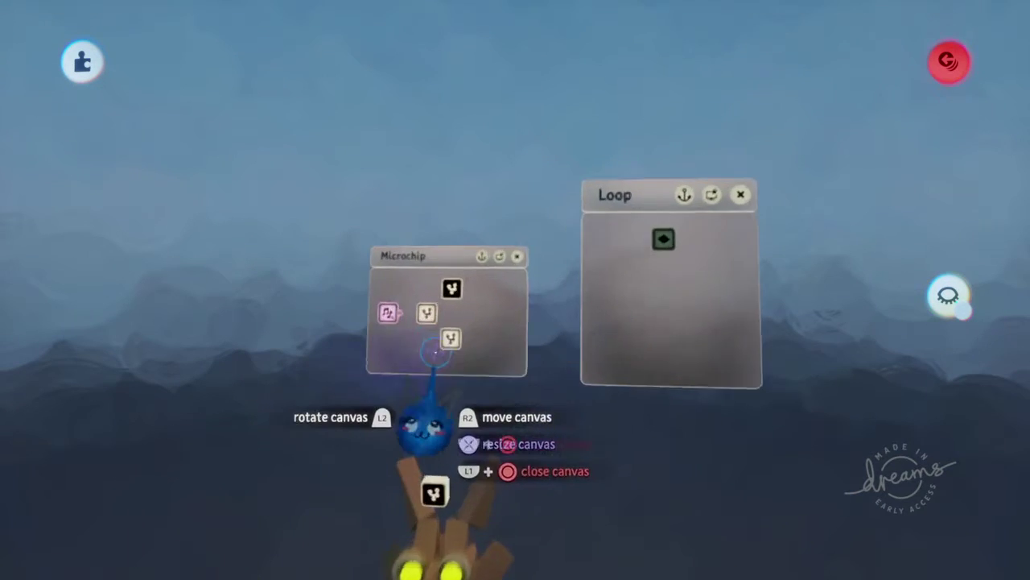
Step: Browse the Cookie Tins compressor, EQ and options settings pages
key("Escape")
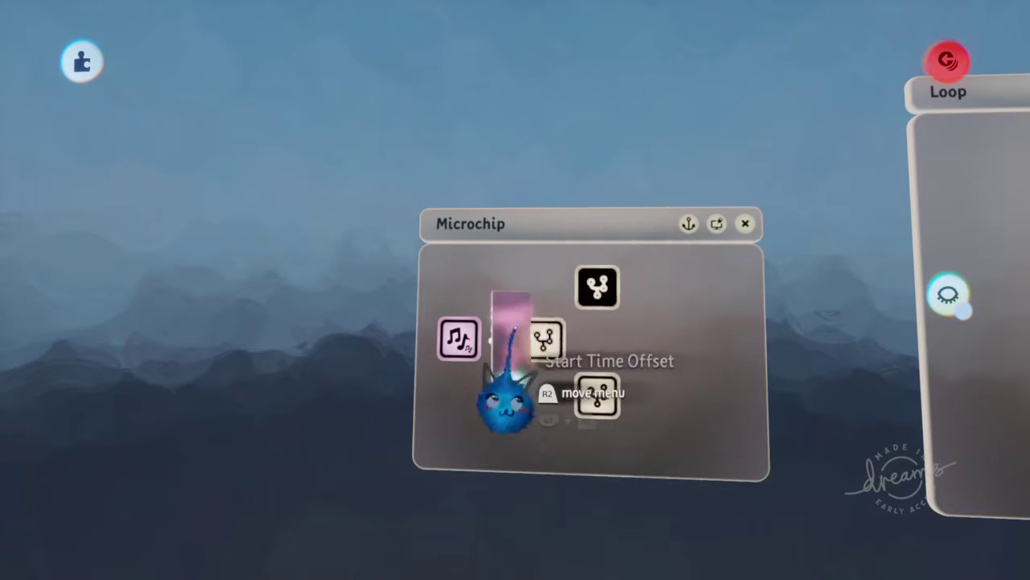
left_click(458, 338)
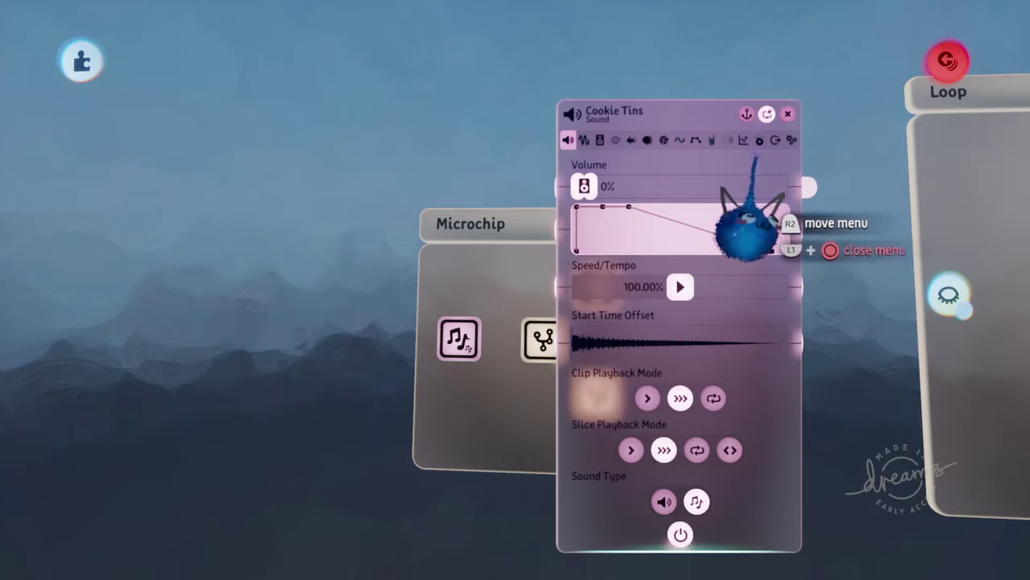
left_click(759, 140)
left_click(743, 140)
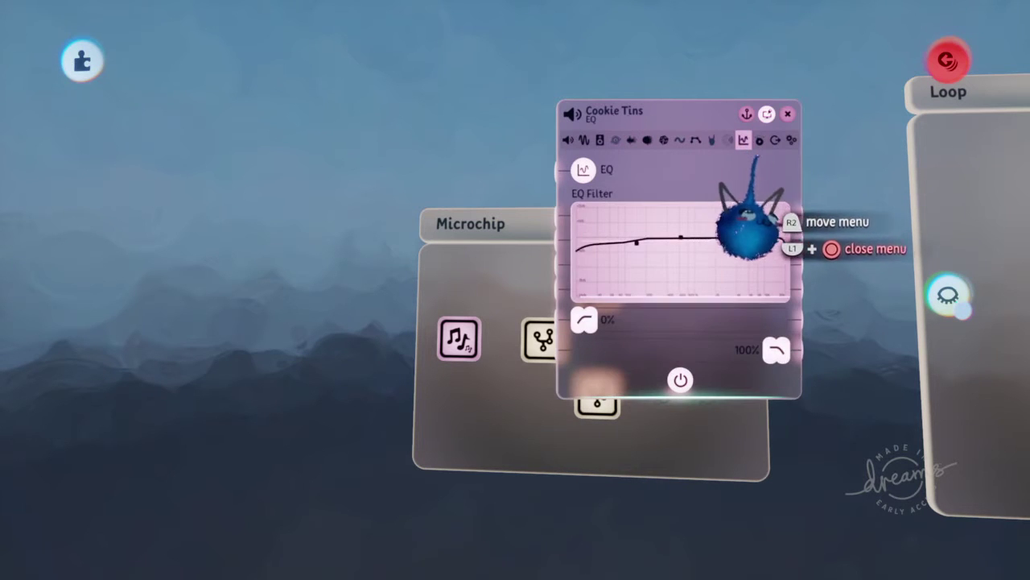
left_click(791, 140)
key("Escape")
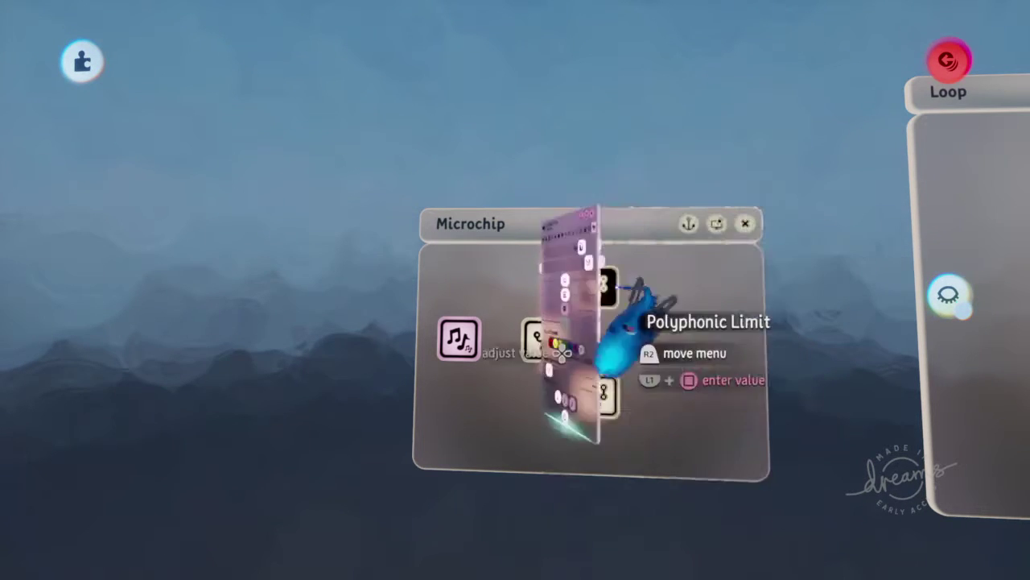
Step: Wire a Cookie Tins sound output to the keyframe's power input
left_click(244, 363)
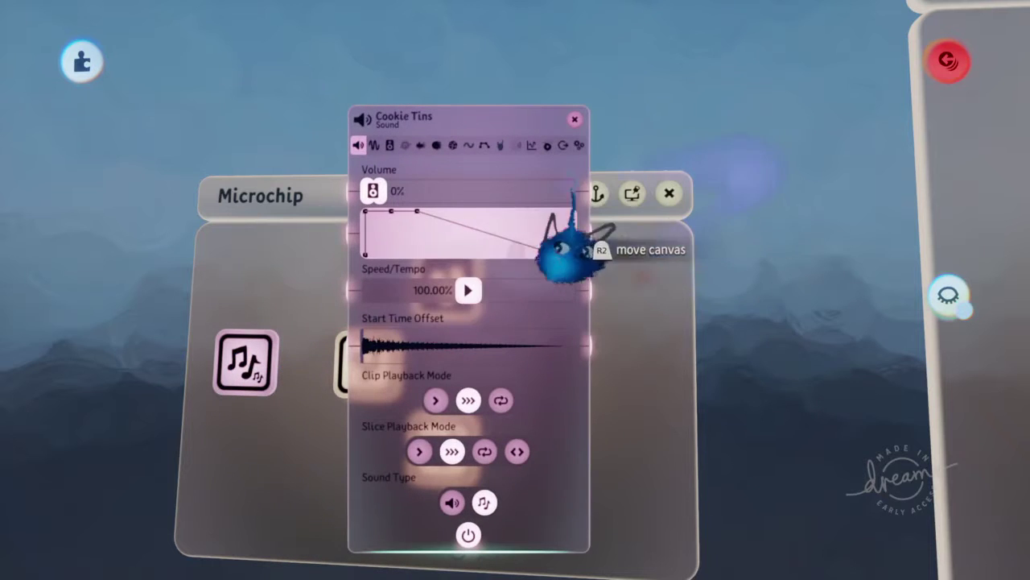
left_click(578, 145)
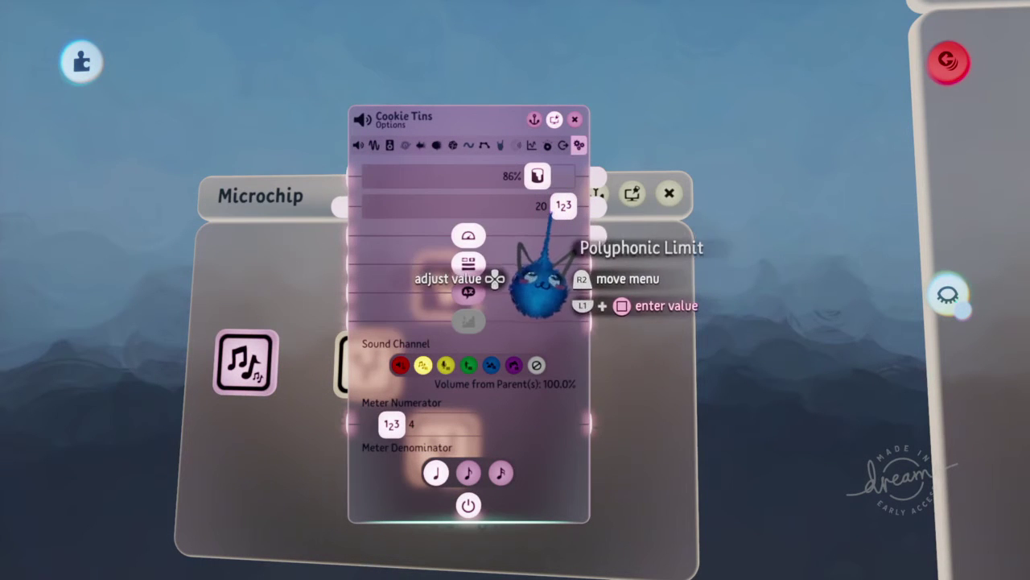
left_click(547, 145)
left_click(562, 145)
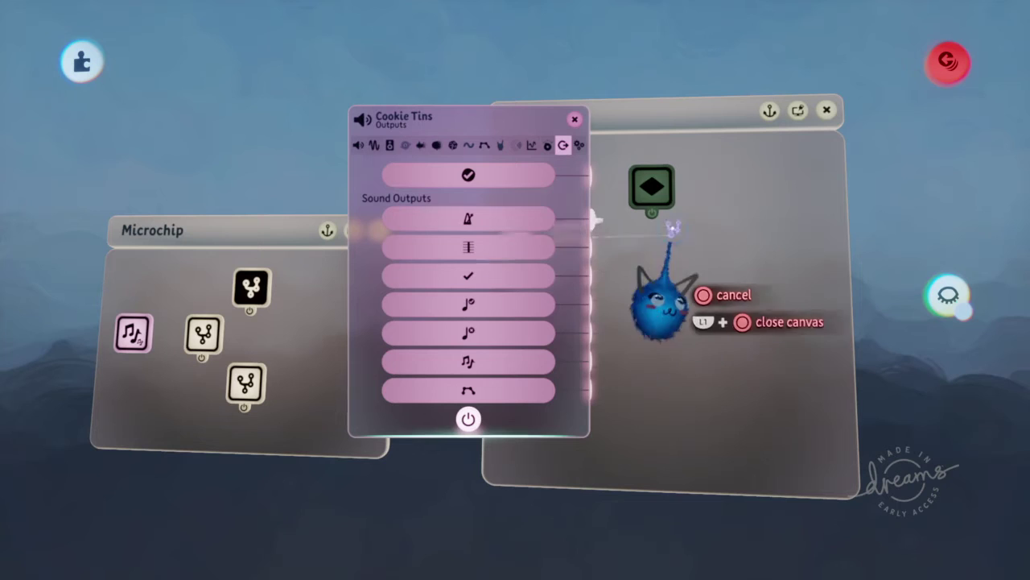
left_click(652, 211)
key("Escape")
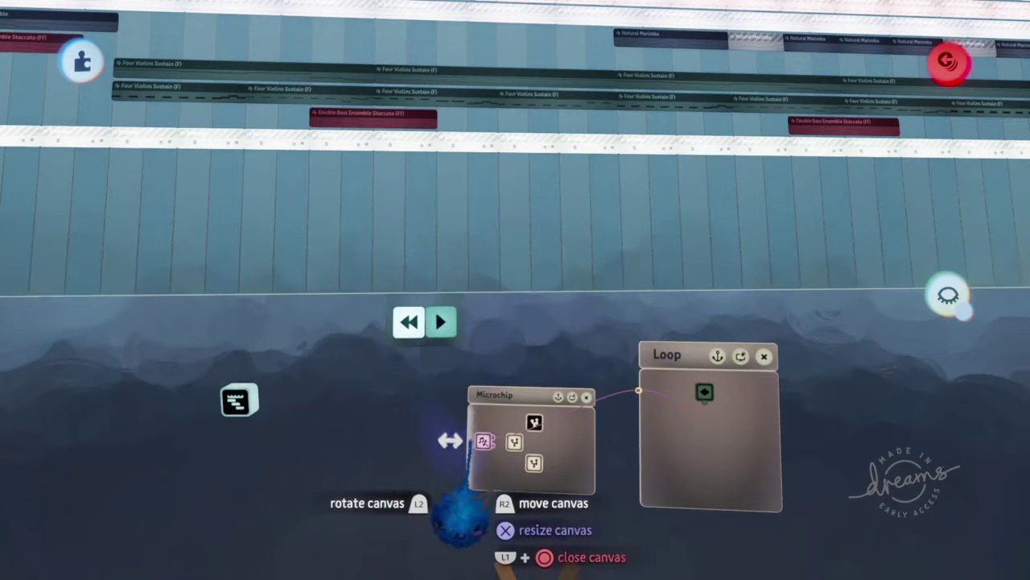
Step: Drop Cookie Tins onto the timeline at the track start and check its clip settings
left_click_drag(483, 442, 343, 302)
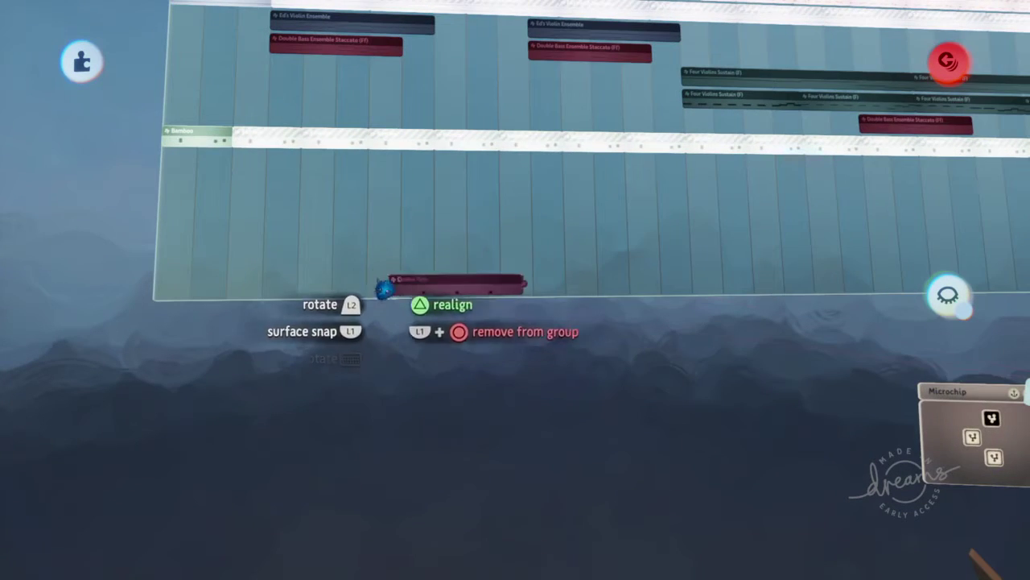
left_click_drag(342, 312, 341, 323)
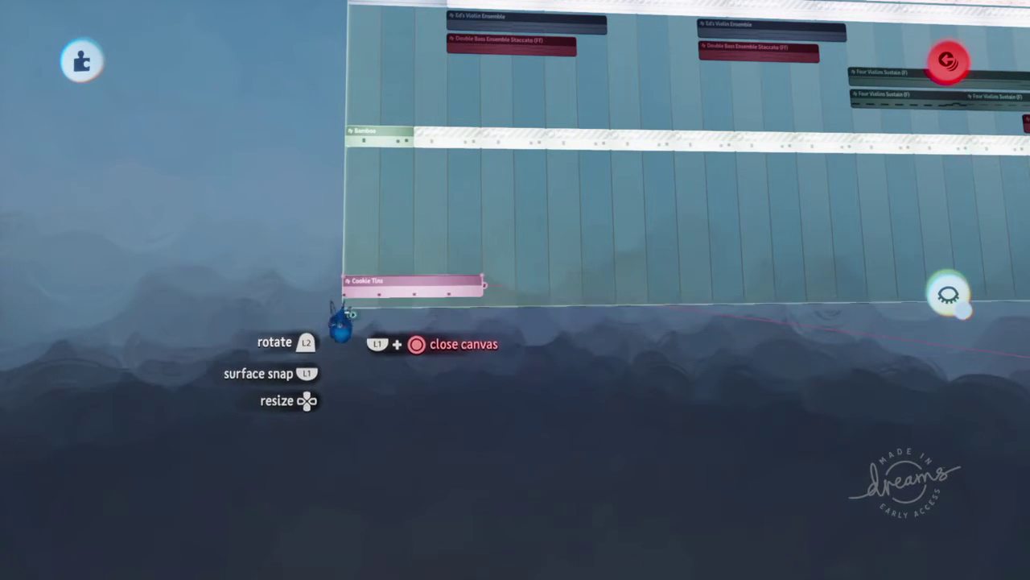
left_click(387, 306)
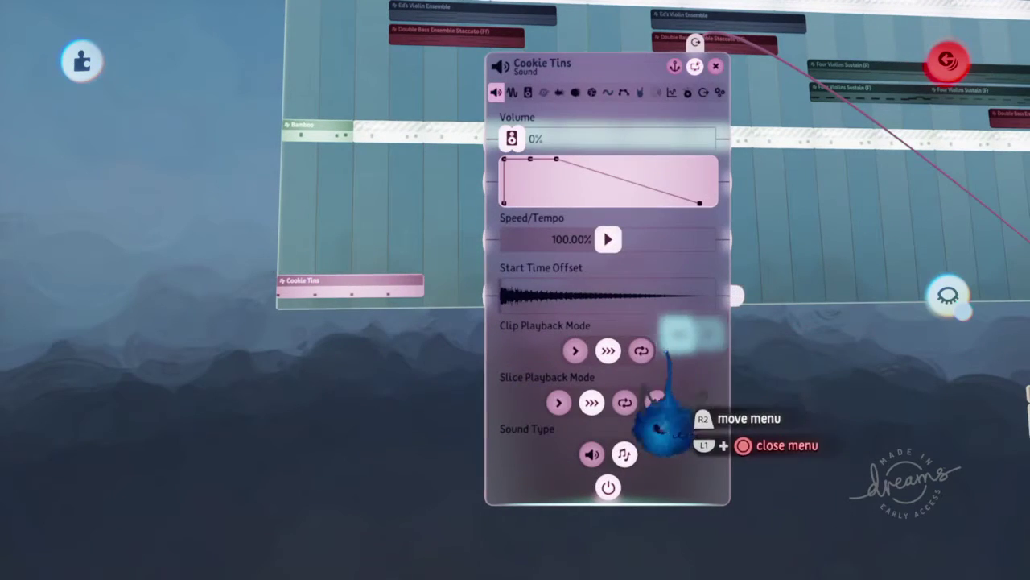
key("Escape")
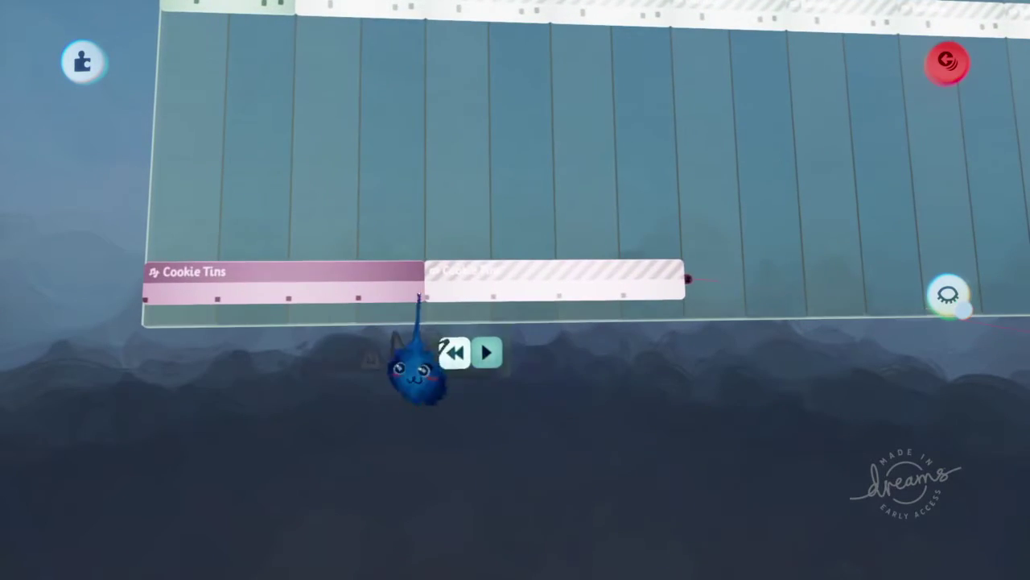
key("Escape")
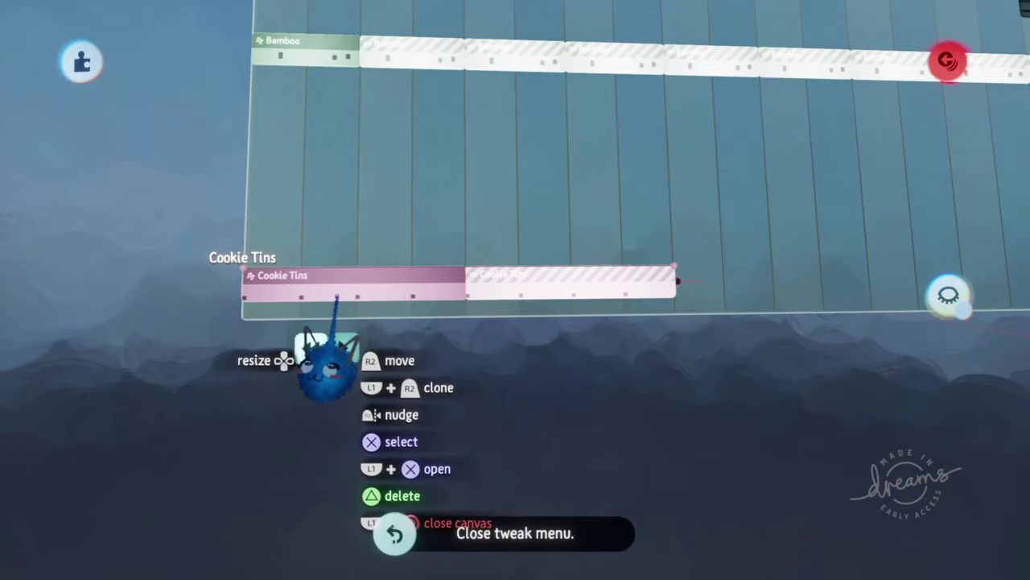
left_click(334, 294)
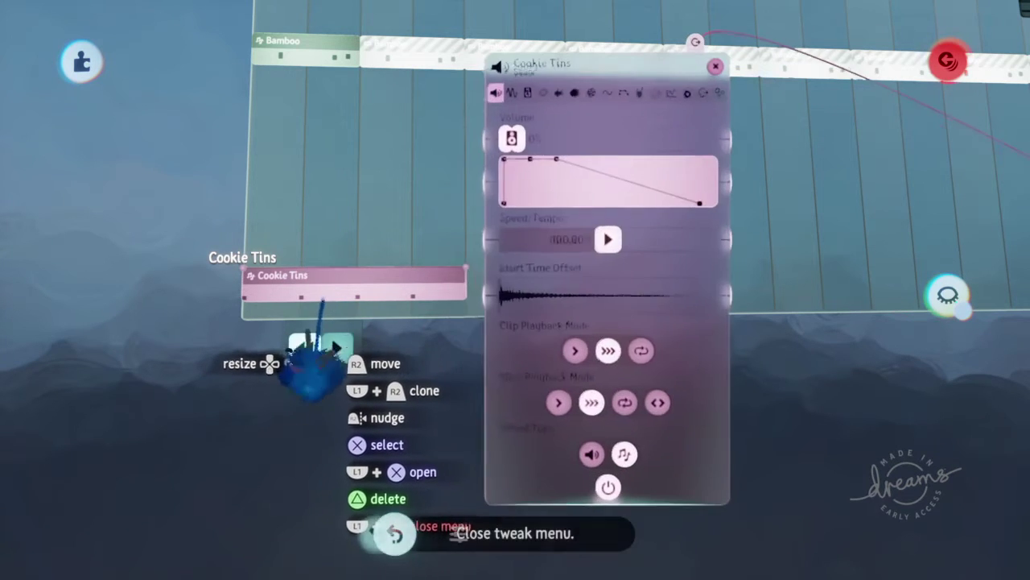
key("Escape")
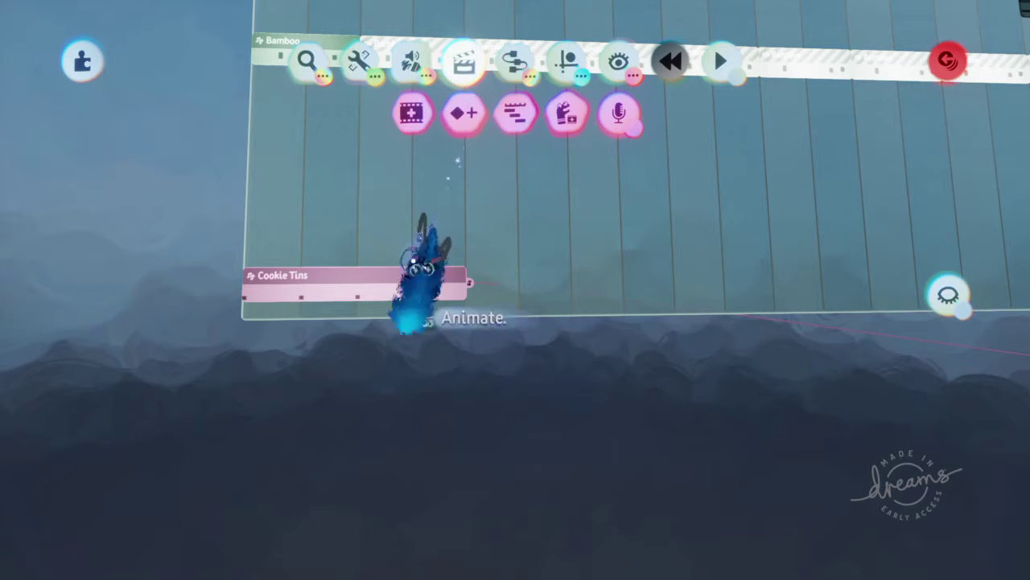
Step: Move Cookie Tins back into the Microchip and place a new Timeline gadget there
left_click_drag(334, 346, 386, 338)
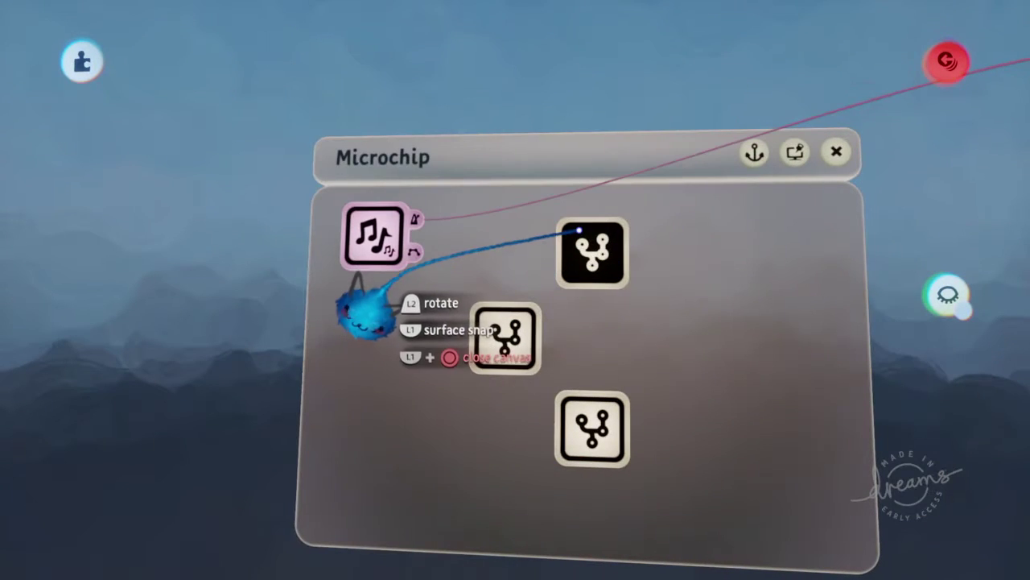
left_click_drag(366, 314, 402, 426)
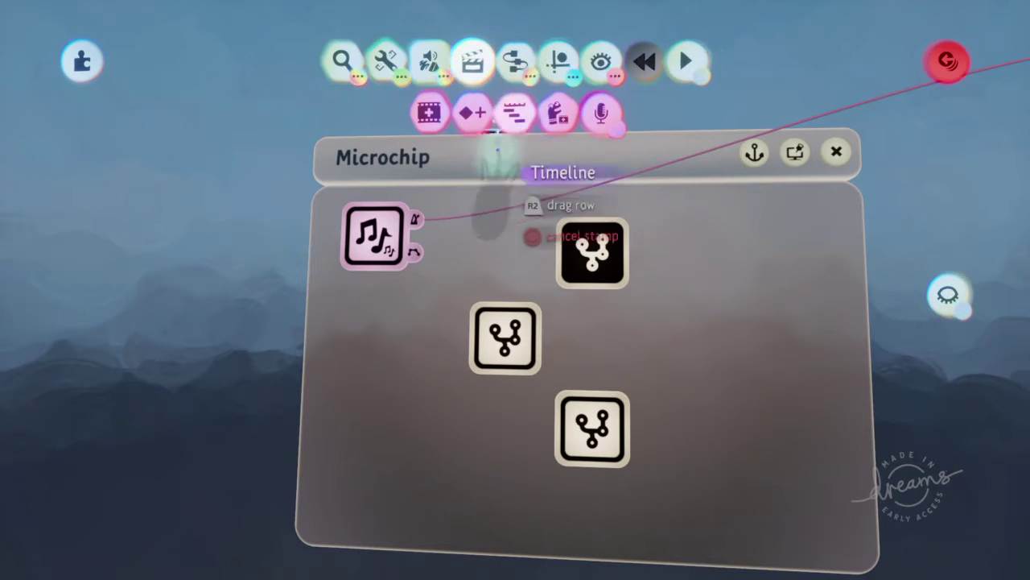
left_click(514, 113)
left_click(359, 394)
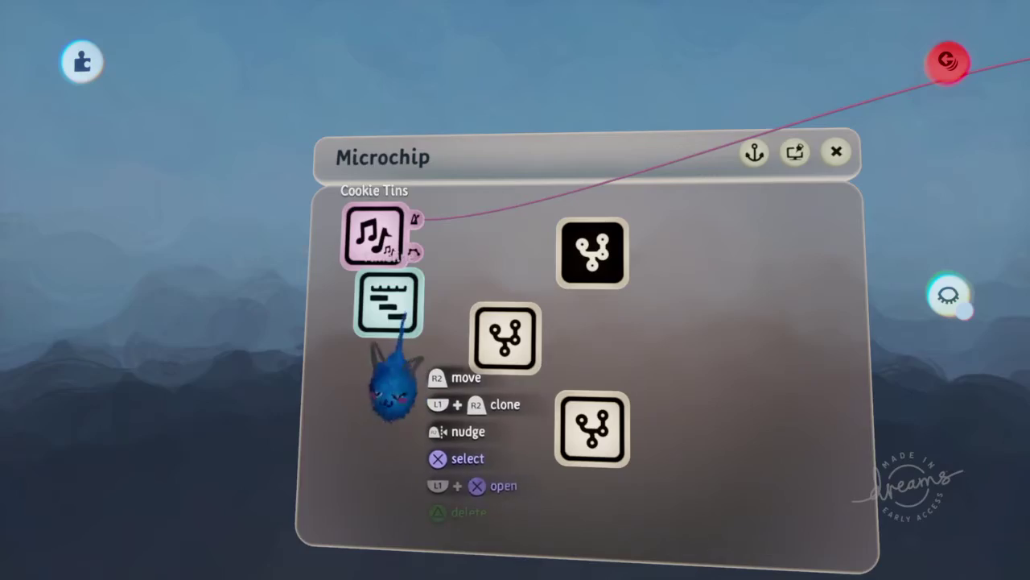
Step: Add the Cookie Tins music to the new timeline and inspect its time ruler
mouse_move(400, 320)
left_mouse_down()
mouse_move(269, 211)
mouse_move(362, 312)
left_mouse_up()
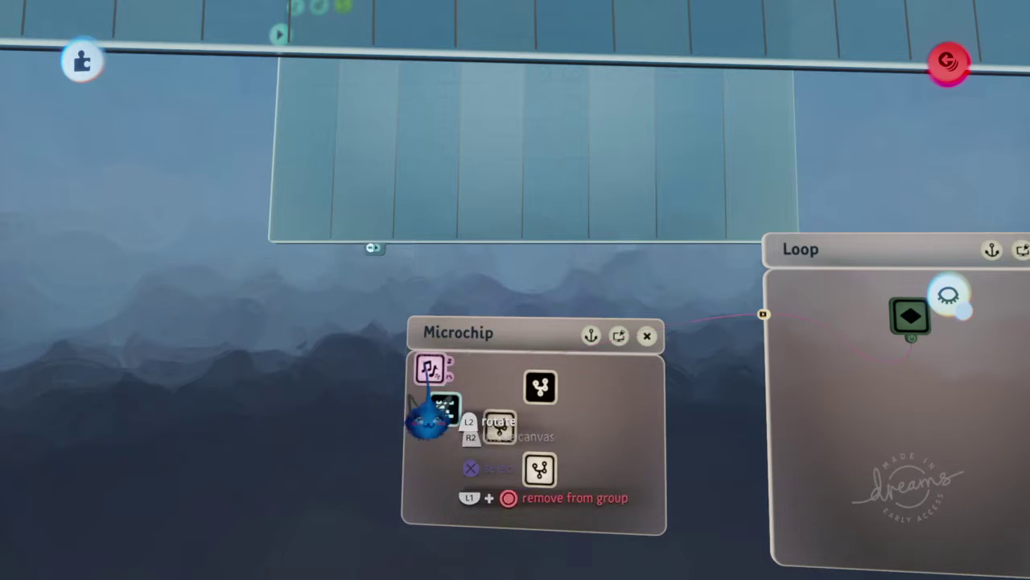
left_click_drag(427, 414, 311, 207)
left_click_drag(249, 179, 193, 528)
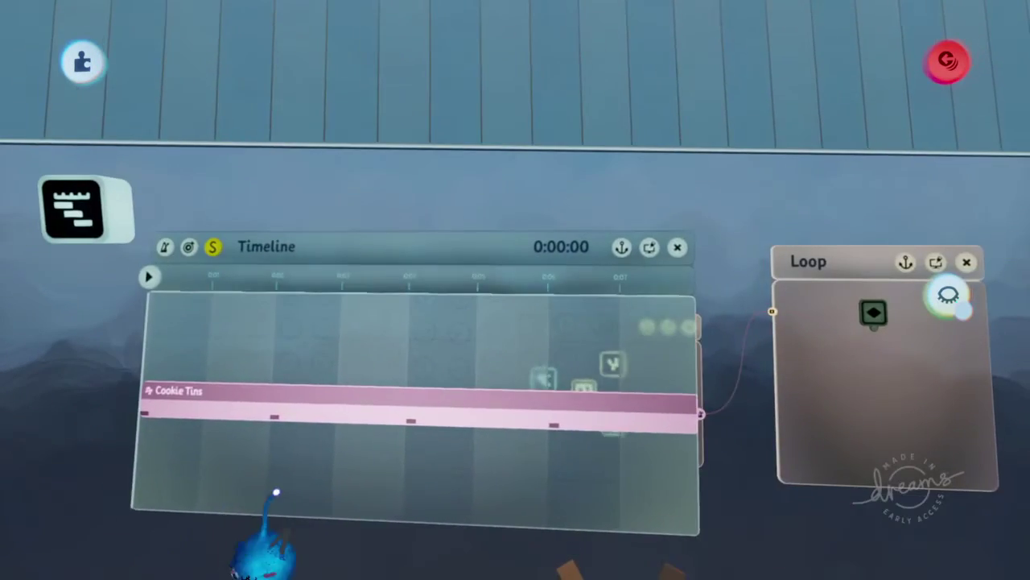
scroll(196, 525, "up", 5)
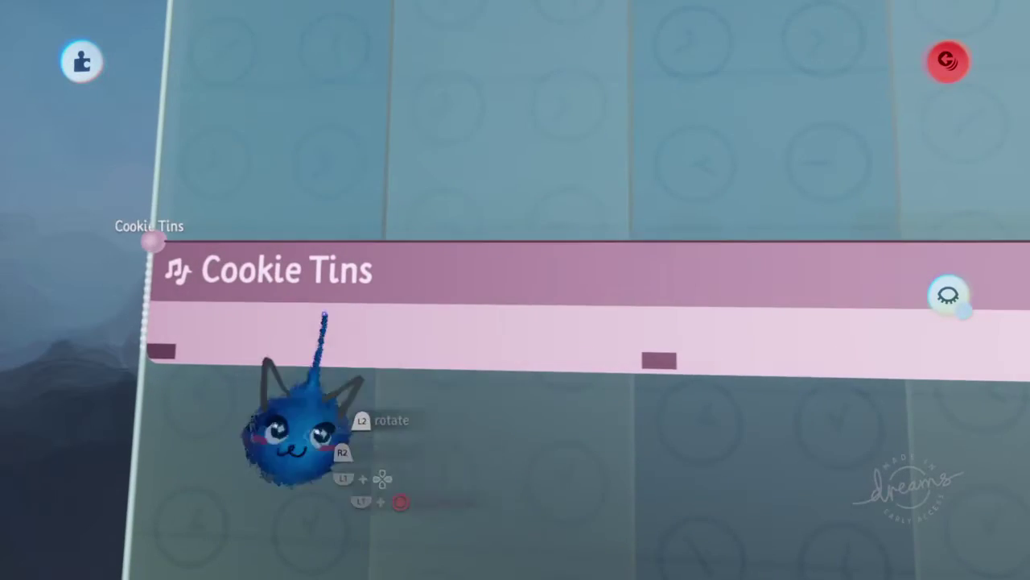
left_click_drag(323, 316, 325, 195)
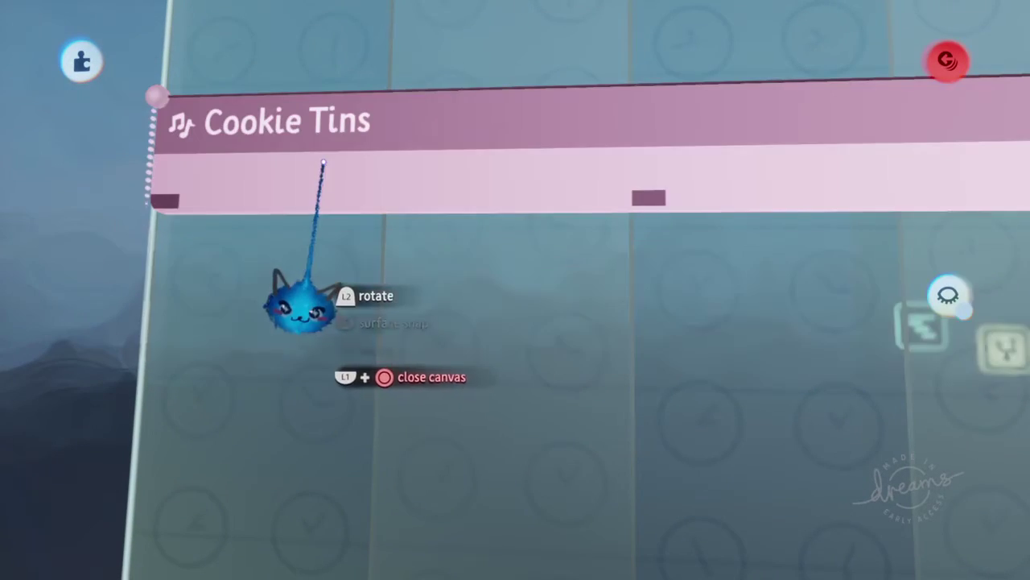
scroll(326, 195, "down", 5)
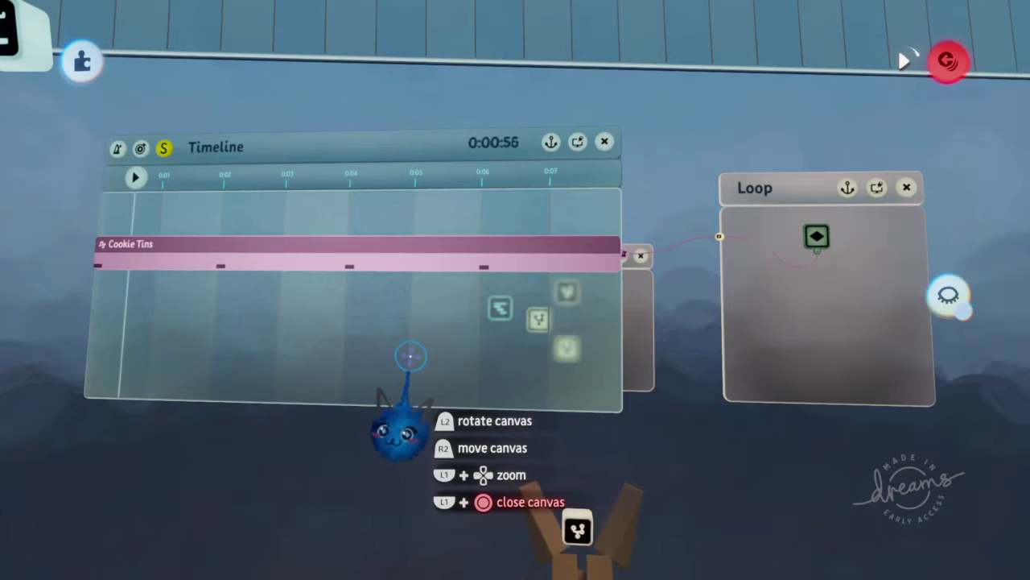
scroll(410, 355, "down", 5)
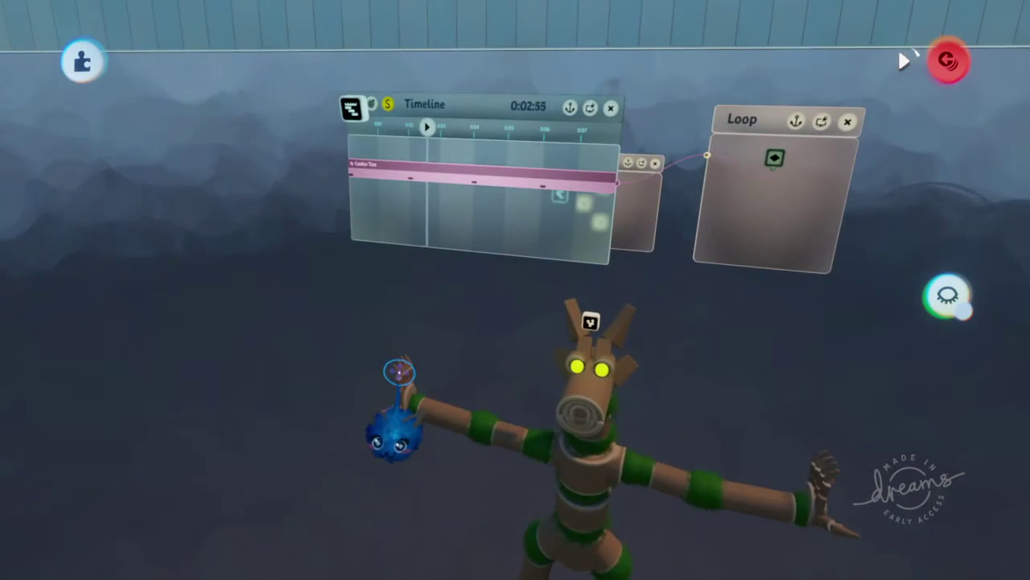
scroll(401, 372, "up", 3)
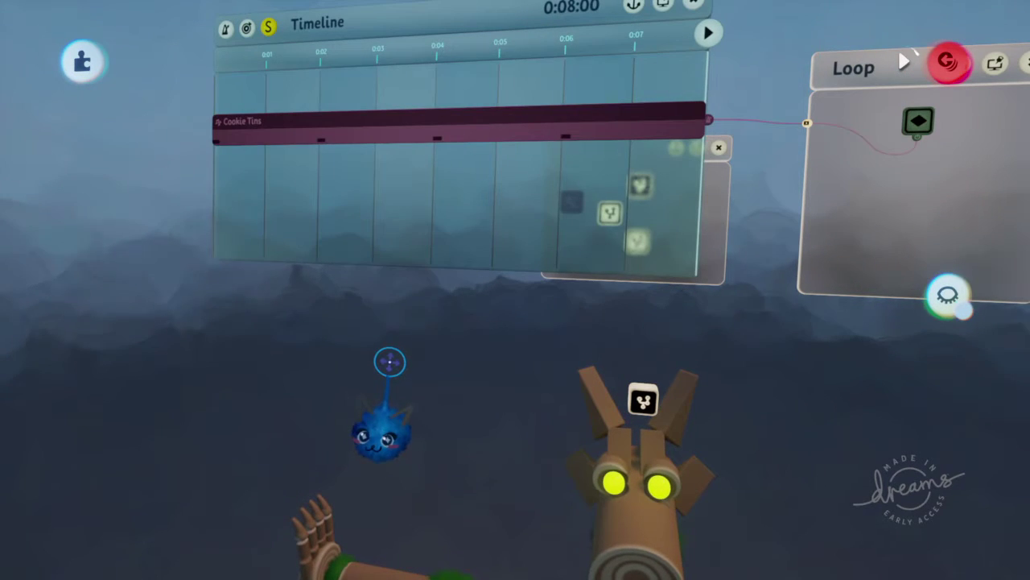
scroll(432, 307, "up", 2)
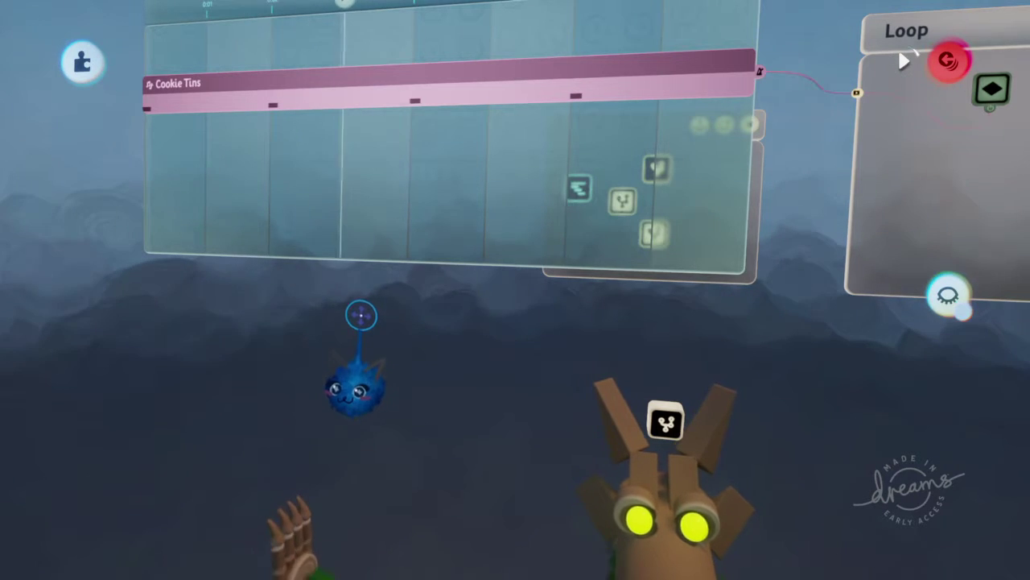
scroll(363, 320, "down", 2)
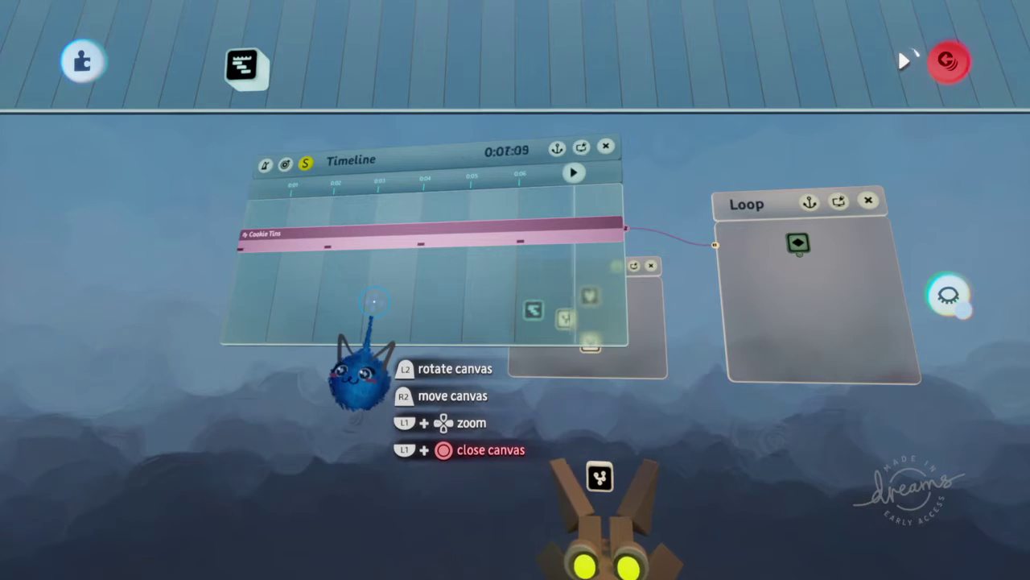
left_click_drag(374, 300, 449, 348)
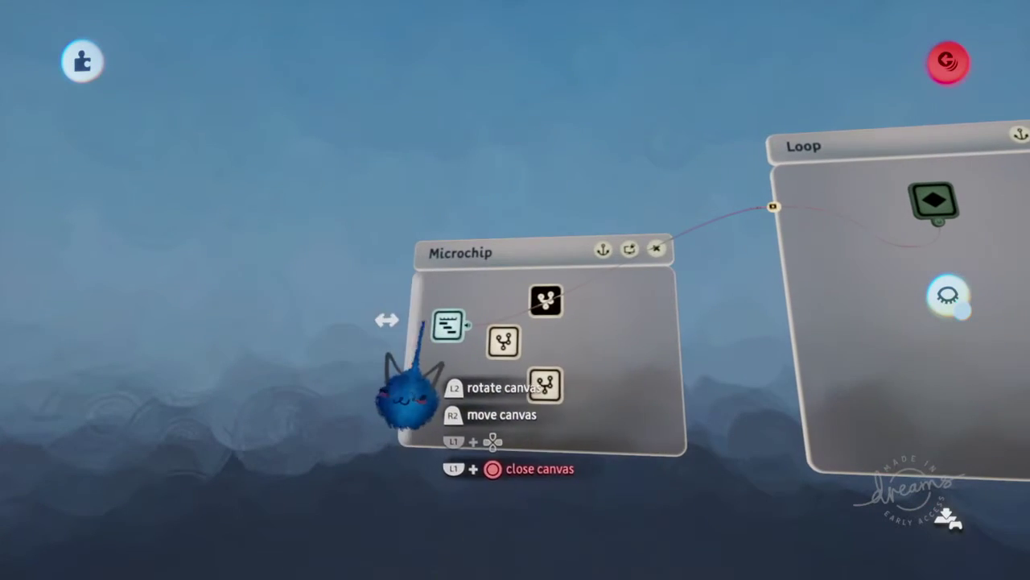
Step: Check the timeline and keyframe properties, then clone the keyframe below the original
left_click(448, 324)
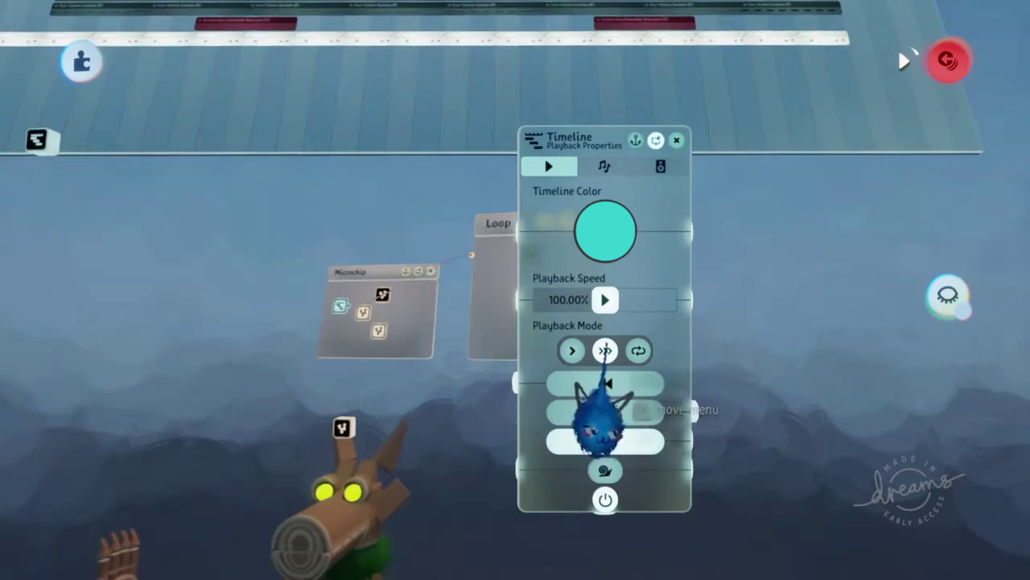
key("Escape")
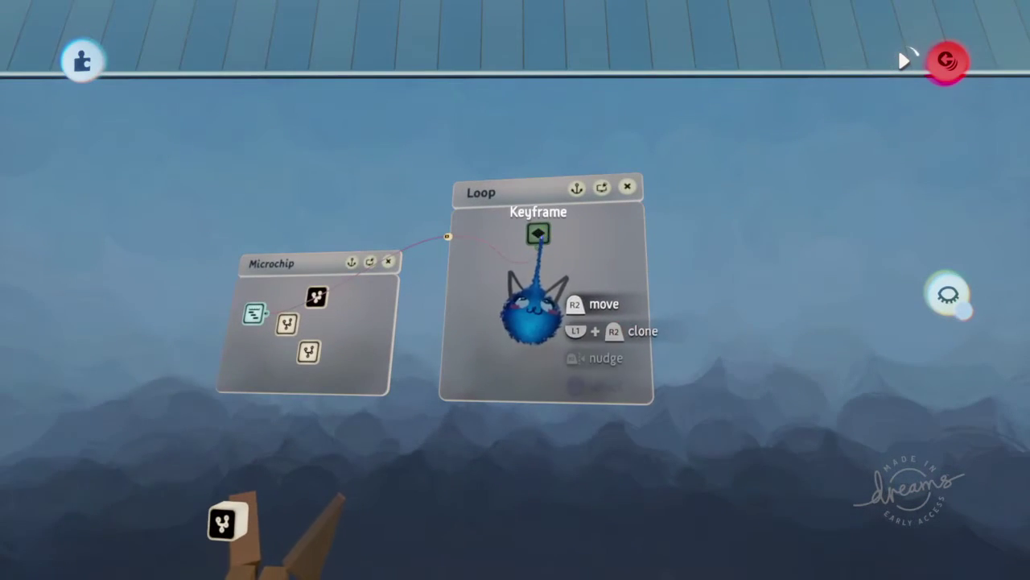
left_click(538, 235)
key("Escape")
key("Escape")
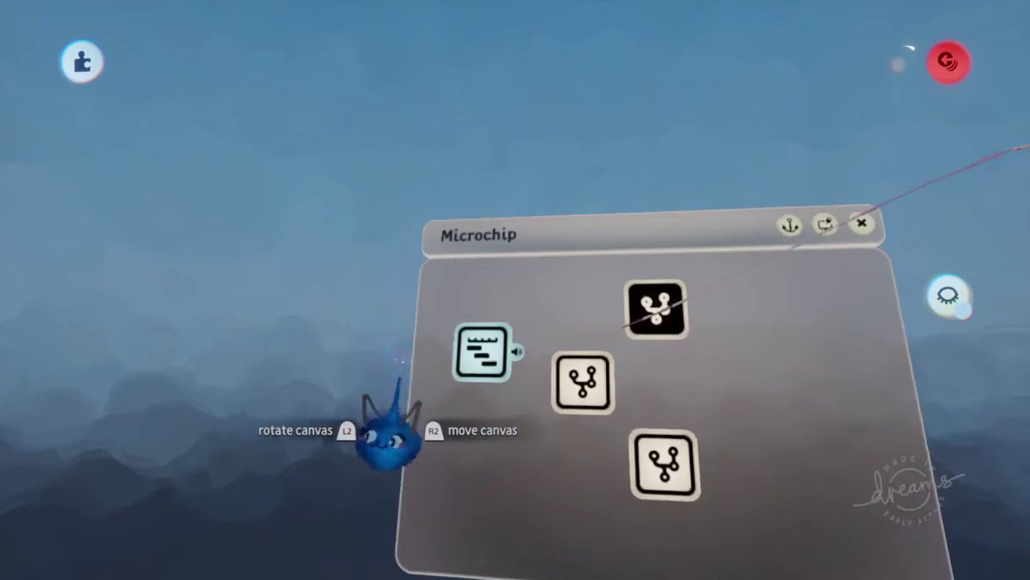
left_click(481, 355)
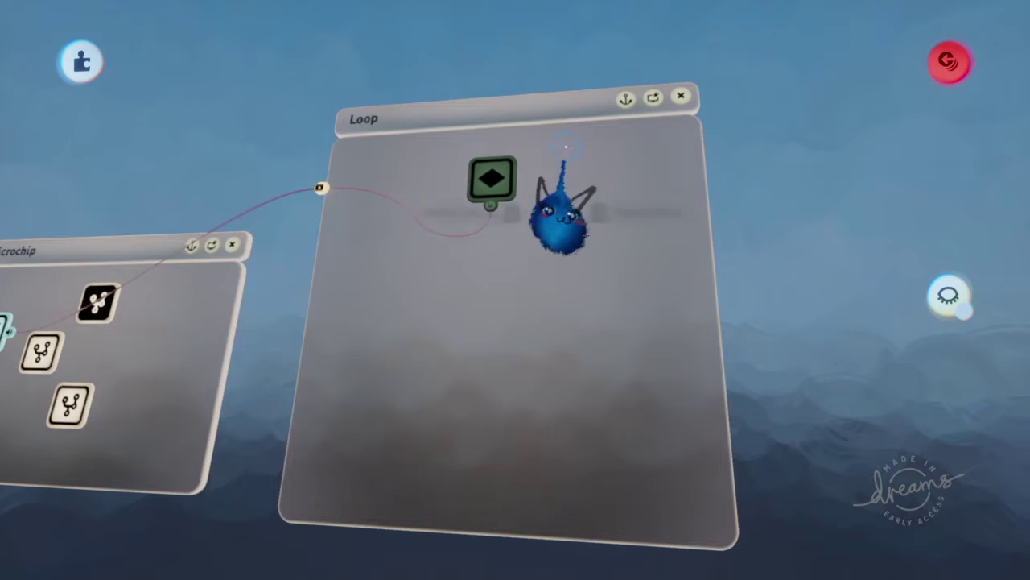
left_click(488, 193)
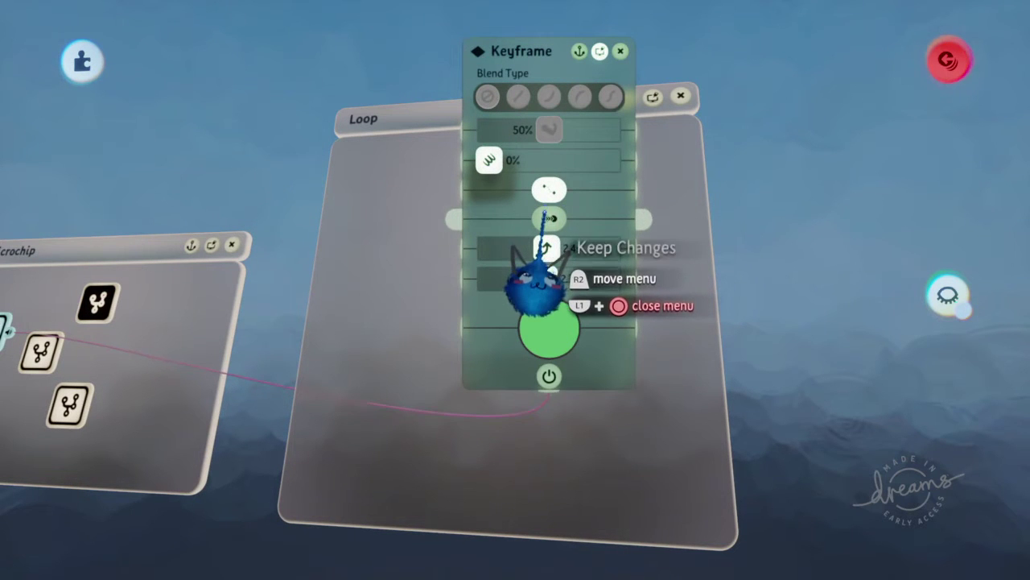
key("Escape")
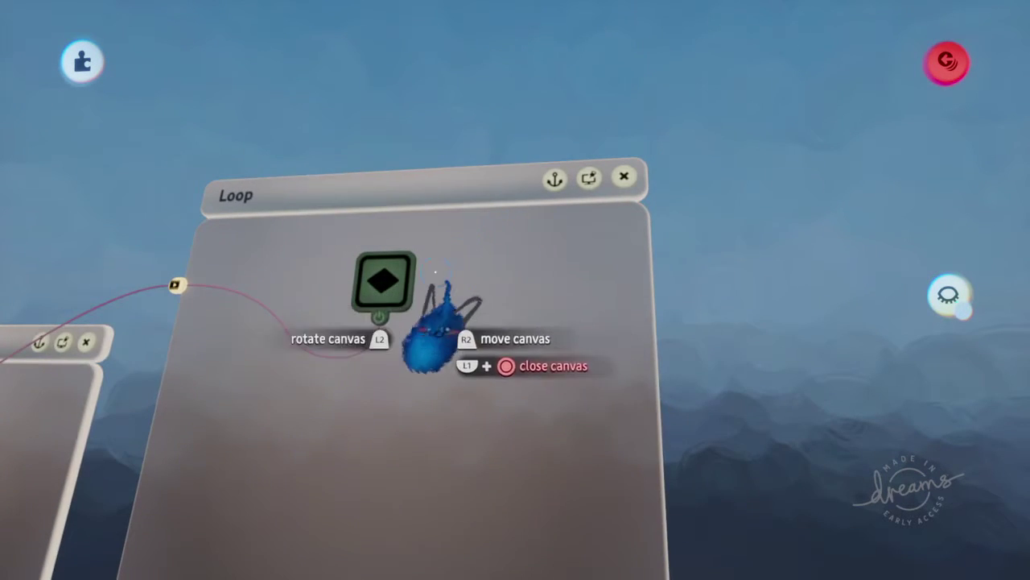
left_click_drag(434, 280, 424, 448)
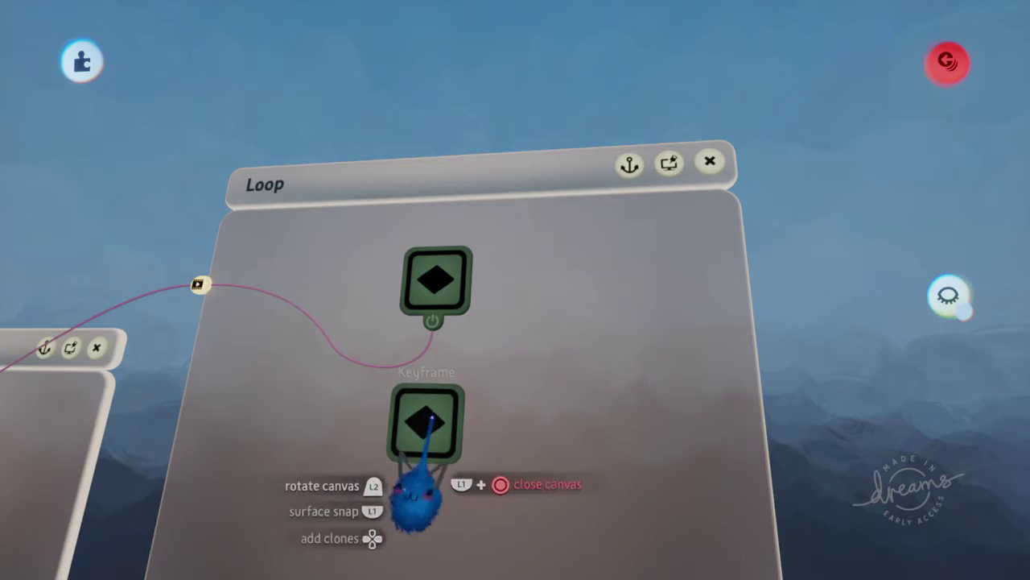
key("Escape")
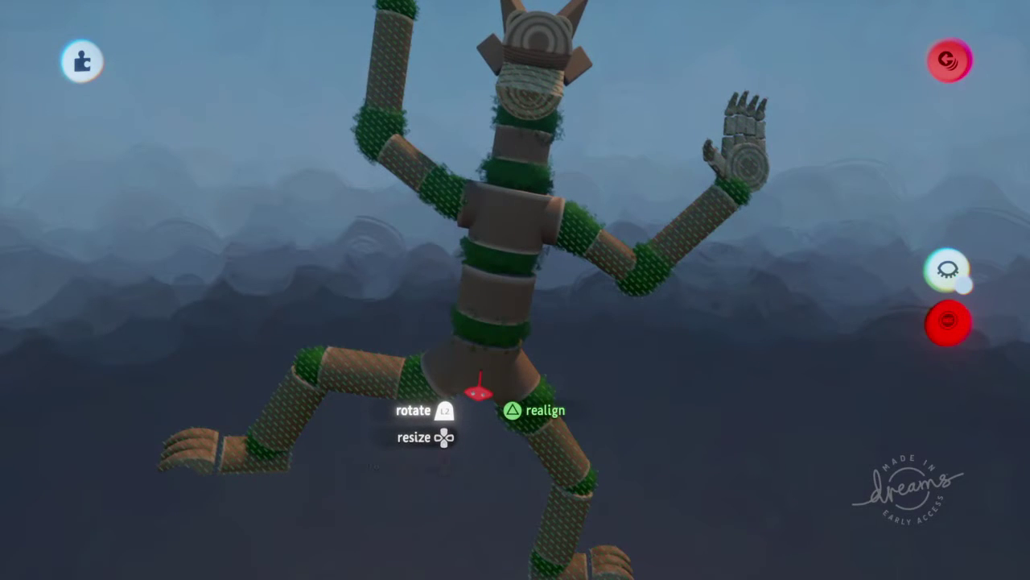
Step: Straighten the raised leg and raise the left arm with its hand upright
left_click(478, 392)
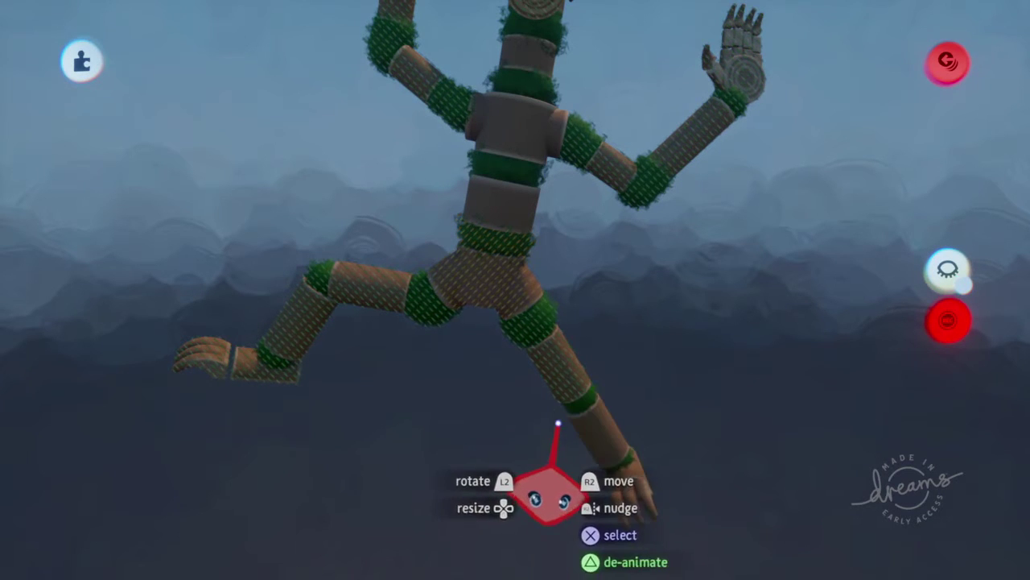
left_click_drag(394, 301, 475, 419)
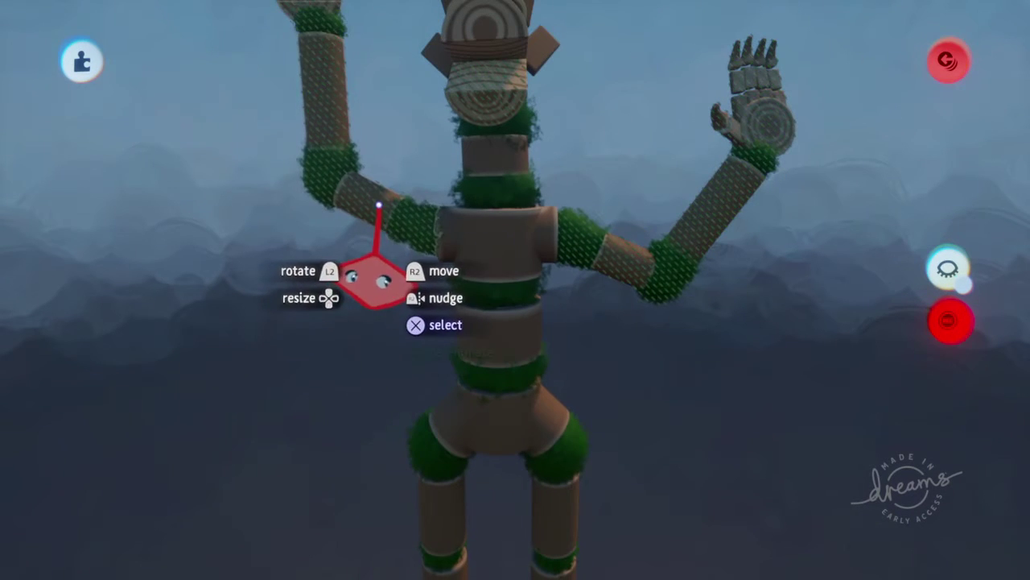
left_click_drag(380, 237, 382, 238)
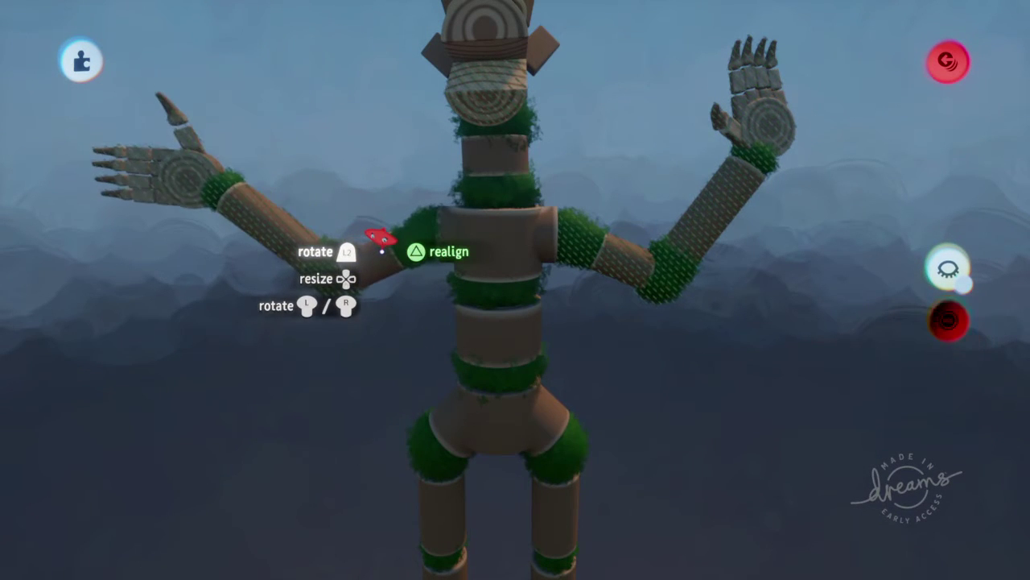
left_click_drag(382, 238, 371, 270)
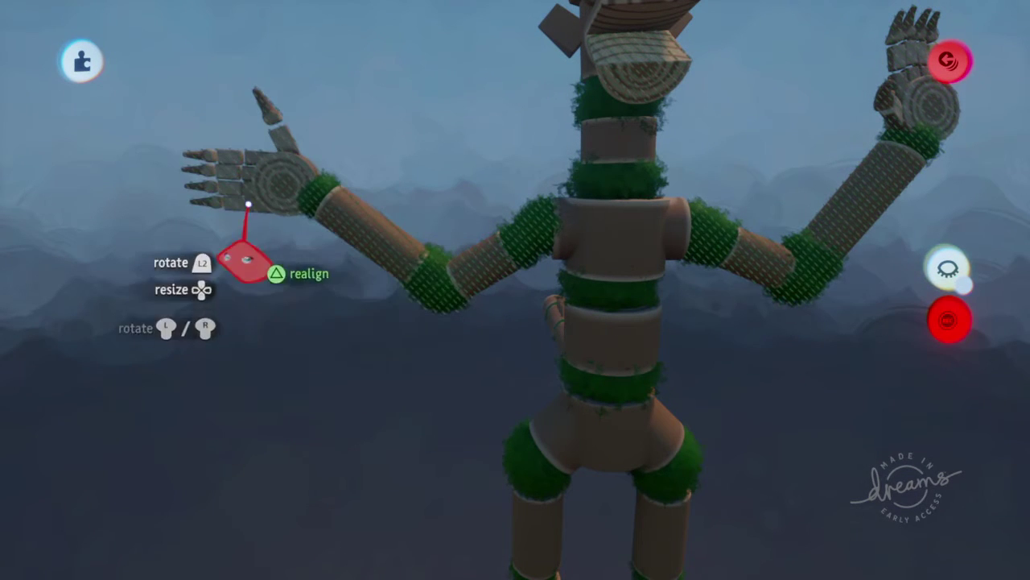
left_click_drag(251, 190, 287, 152)
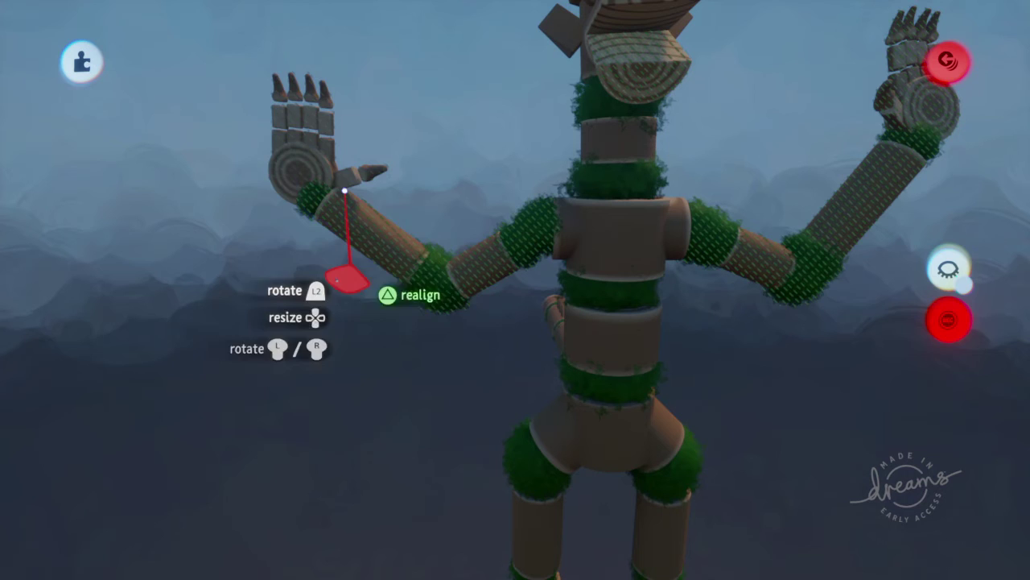
left_click_drag(346, 279, 432, 322)
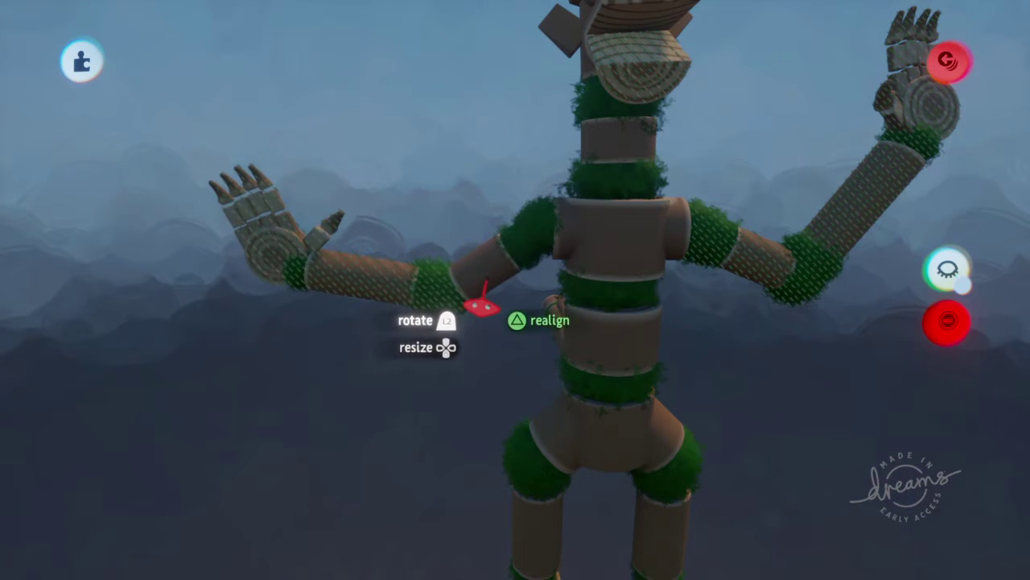
left_click_drag(480, 283, 481, 282)
mouse_move(335, 279)
left_mouse_down()
mouse_move(330, 240)
mouse_move(345, 306)
left_mouse_up()
Step: Bend the right arm at the elbow and turn its forearm and hand upright
middle_click_drag(344, 305, 460, 308)
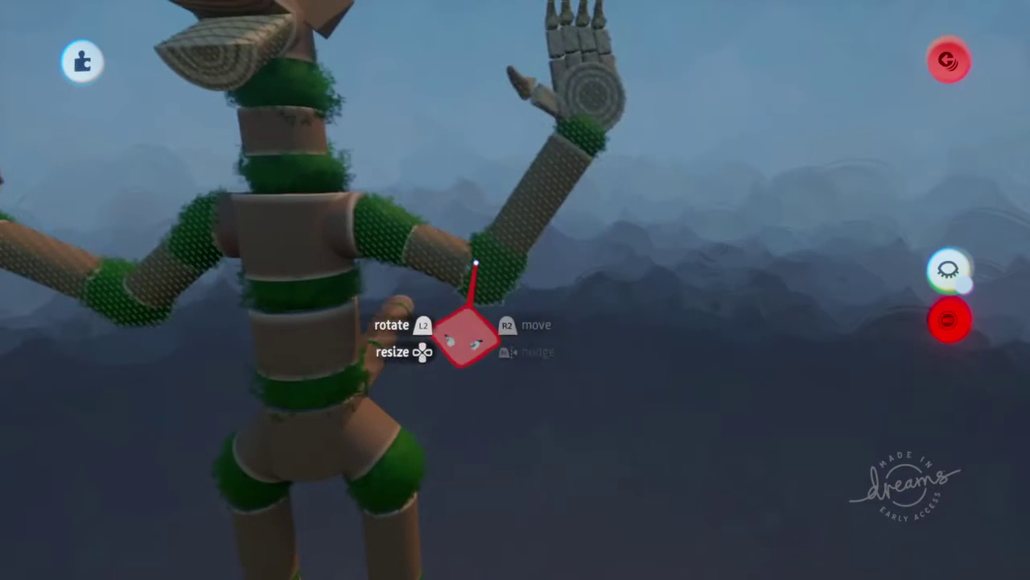
left_click_drag(461, 278, 460, 276)
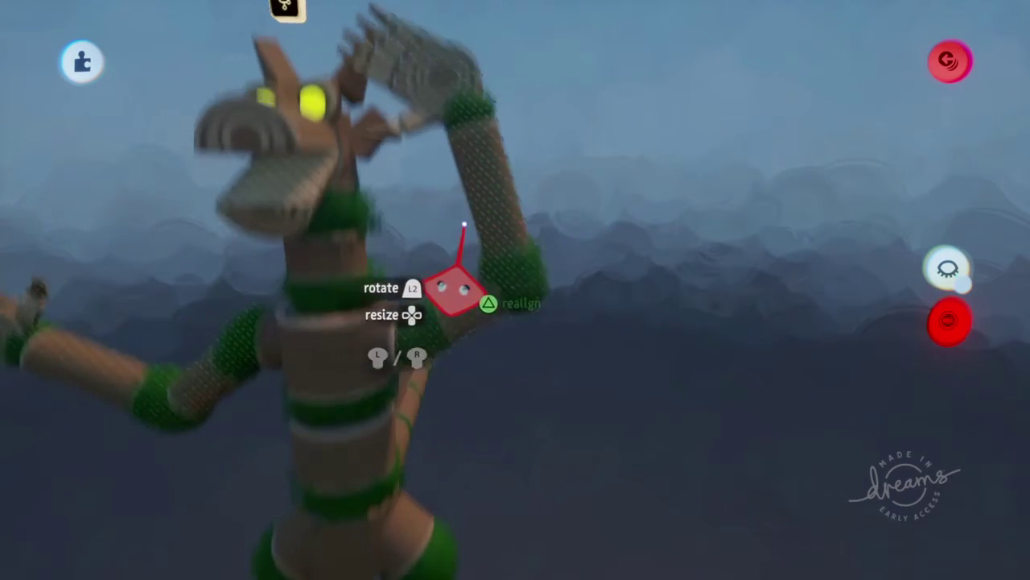
middle_click_drag(460, 276, 487, 284)
left_click_drag(487, 282, 489, 282)
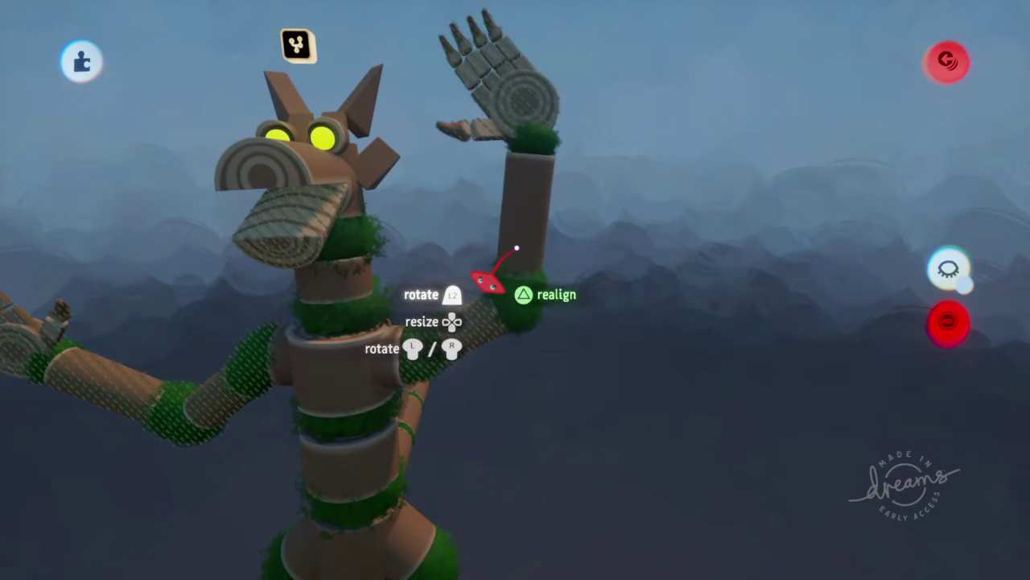
left_click_drag(518, 167, 522, 111)
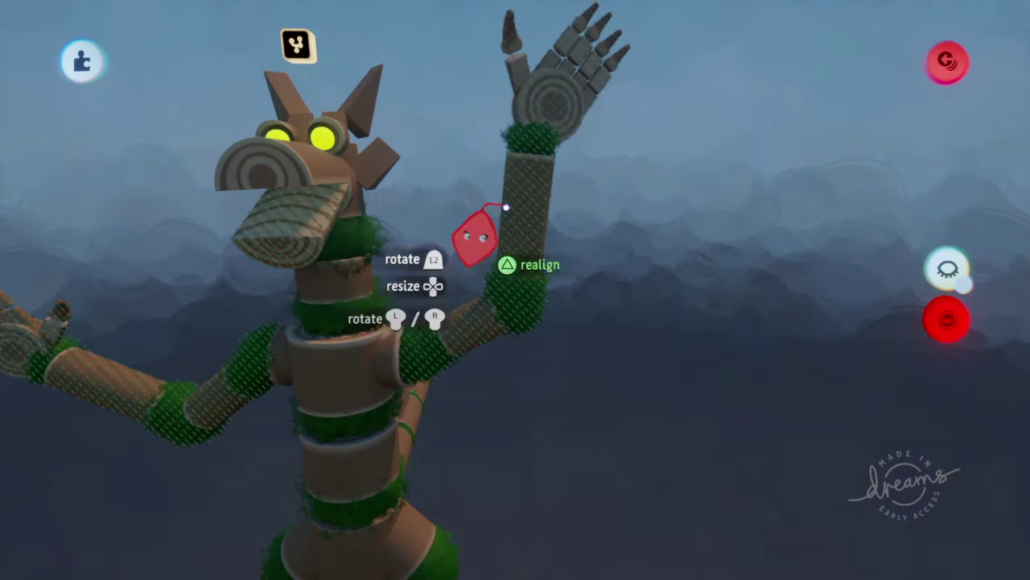
left_click_drag(475, 236, 475, 236)
middle_click_drag(475, 236, 410, 299)
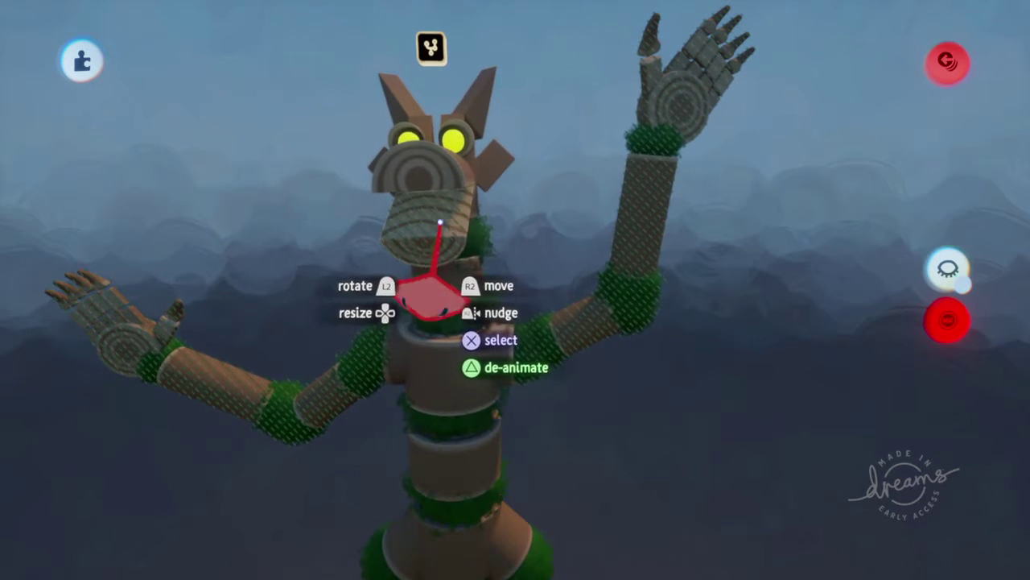
mouse_move(441, 250)
middle_mouse_down()
mouse_move(478, 306)
mouse_move(459, 333)
mouse_move(419, 329)
middle_mouse_up()
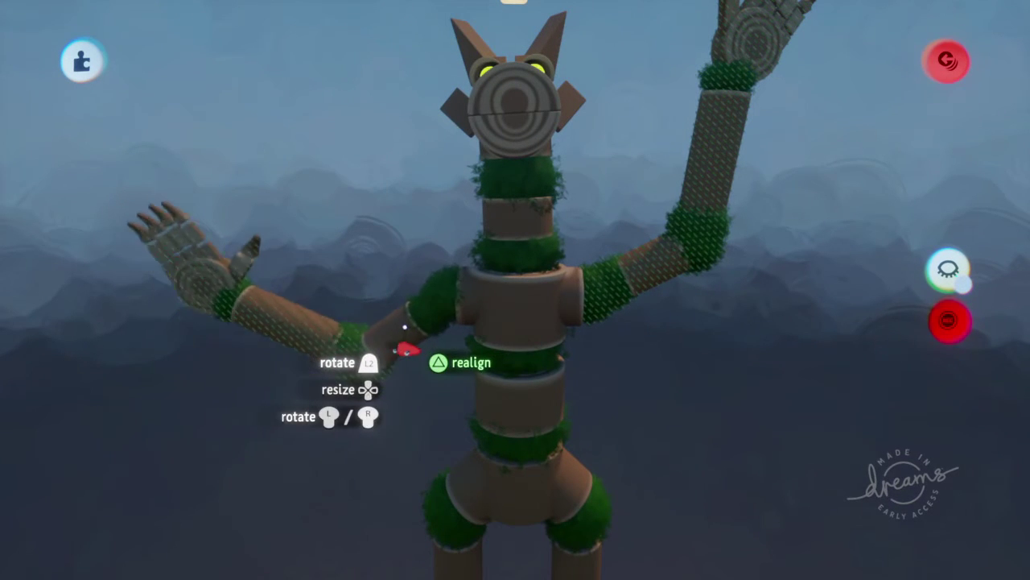
Step: Raise the arm straight up and tilt its hand toward the head
left_click_drag(298, 387, 301, 350)
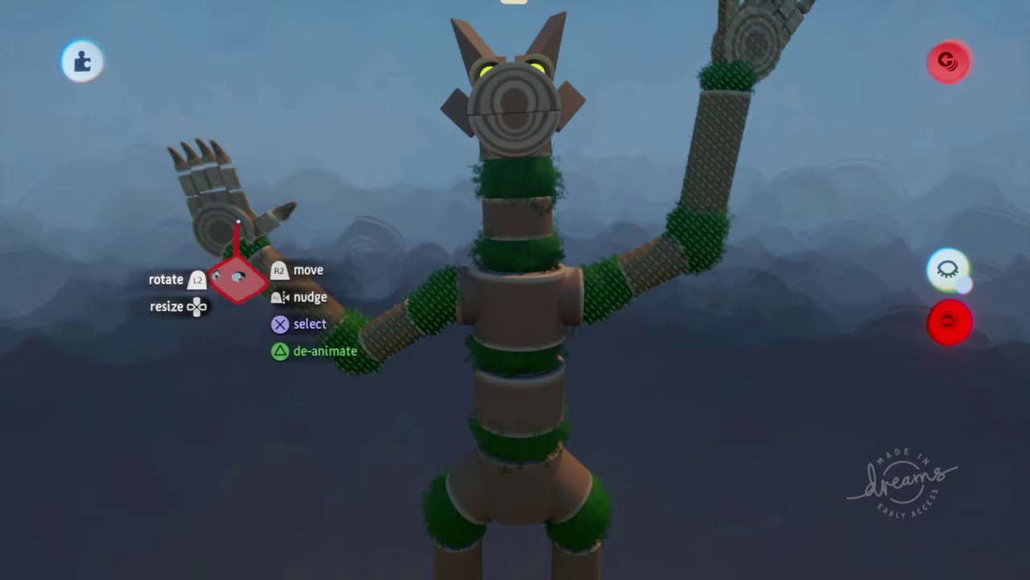
left_click_drag(238, 276, 230, 257)
mouse_move(231, 258)
middle_mouse_down()
mouse_move(391, 459)
mouse_move(456, 426)
mouse_move(379, 414)
mouse_move(340, 340)
middle_mouse_up()
mouse_move(281, 258)
left_mouse_down()
mouse_move(278, 242)
mouse_move(414, 306)
left_mouse_up()
middle_click_drag(414, 306, 469, 367)
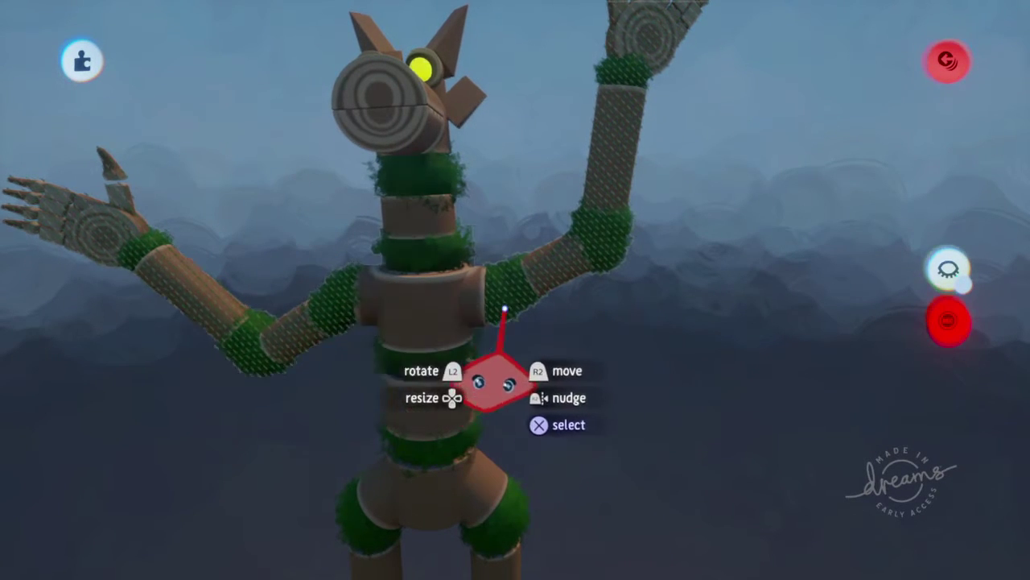
left_click_drag(532, 314, 586, 223)
mouse_move(586, 223)
middle_mouse_down()
mouse_move(503, 282)
mouse_move(537, 281)
middle_mouse_up()
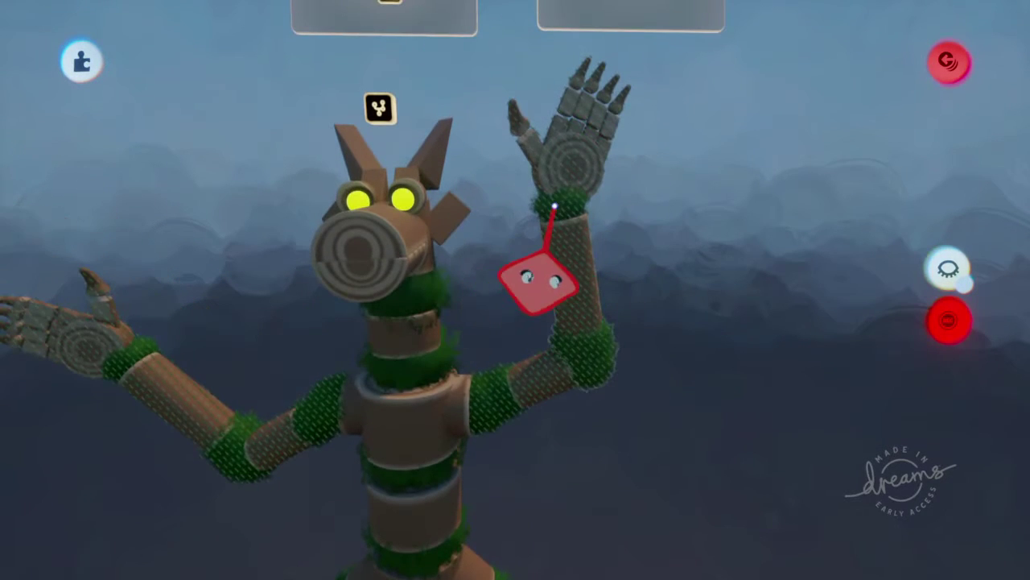
left_click_drag(546, 262, 544, 211)
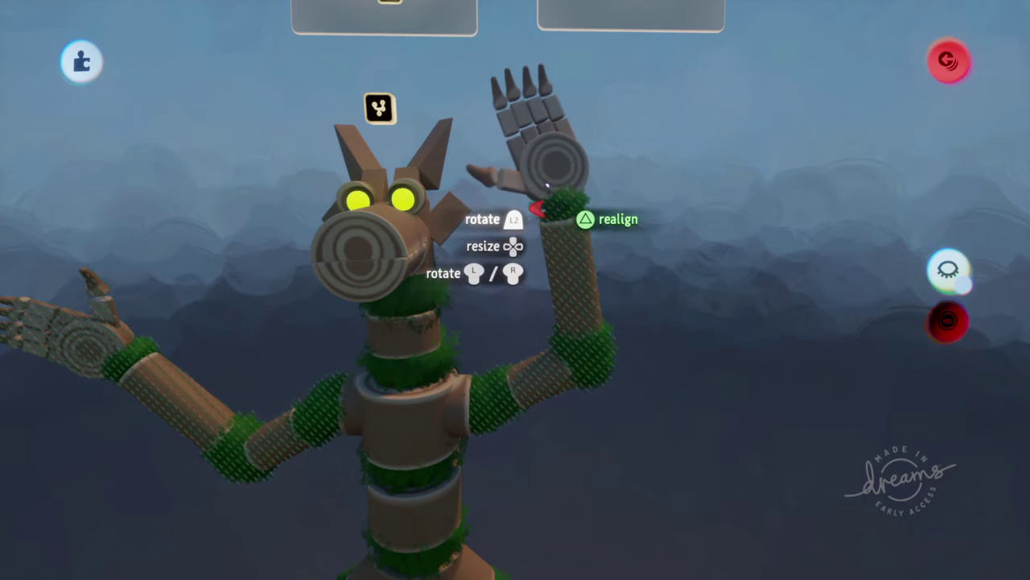
middle_click_drag(537, 208, 375, 367)
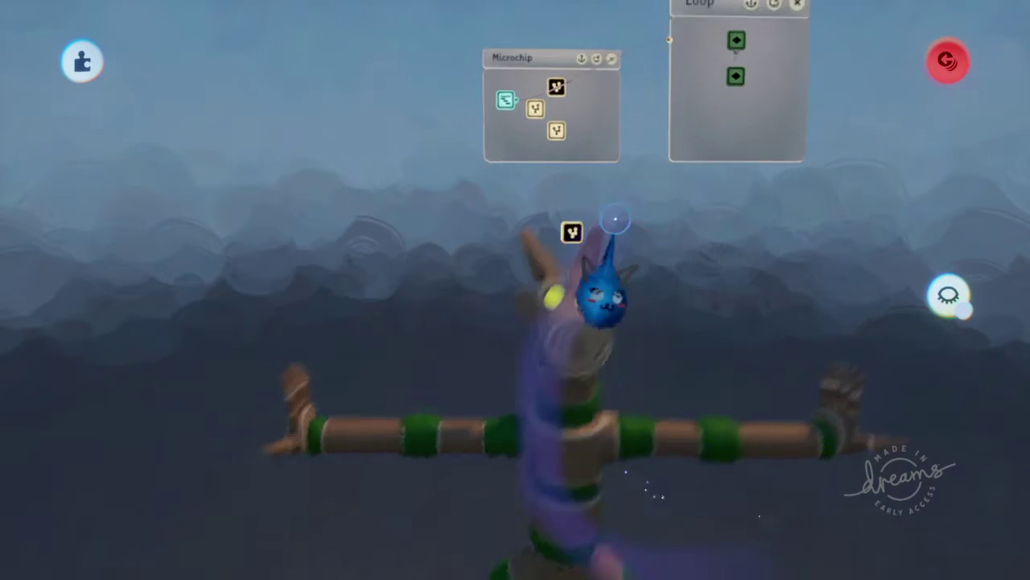
Step: Adjust the puppet's raised hands, one after the other
middle_click_drag(610, 287, 690, 137)
middle_click_drag(644, 165, 411, 246)
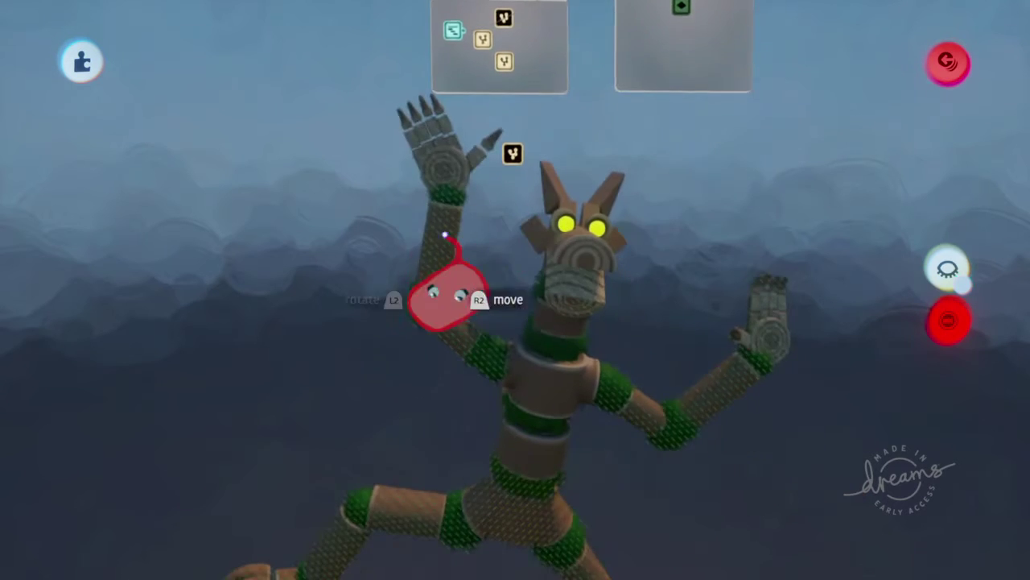
middle_click_drag(426, 166, 668, 214)
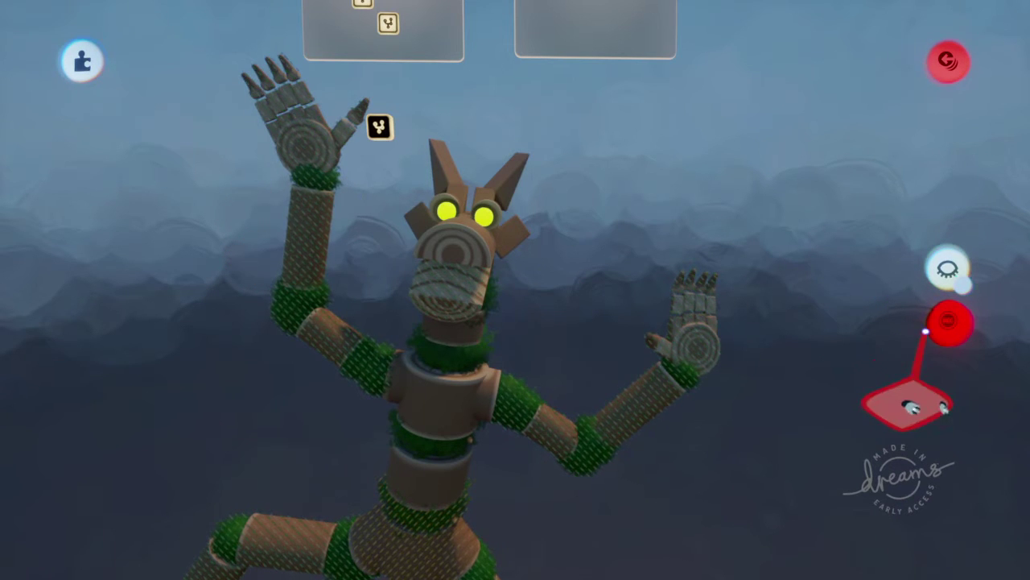
middle_click_drag(908, 406, 540, 209)
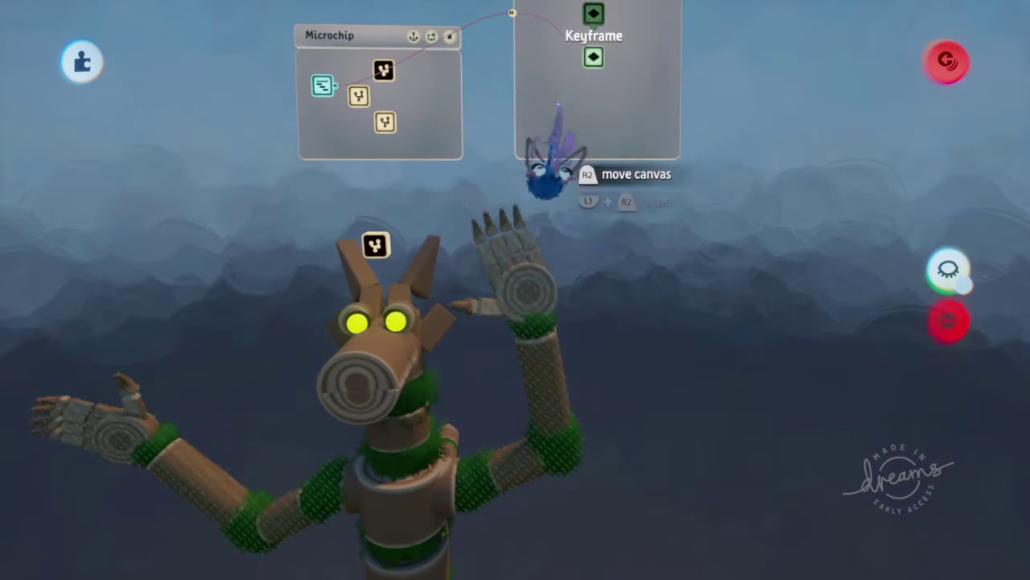
middle_click_drag(584, 121, 472, 257)
left_click_drag(502, 180, 503, 169)
middle_click_drag(503, 169, 408, 360)
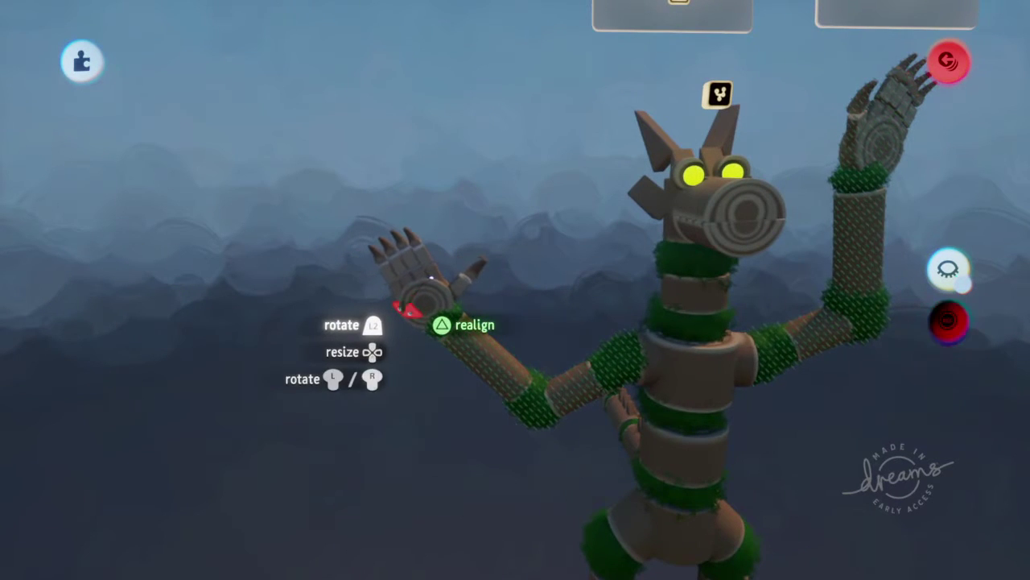
Step: Pull one lower leg out to hang straight, and lift the arm with forearm bent down
middle_click_drag(421, 341, 548, 414)
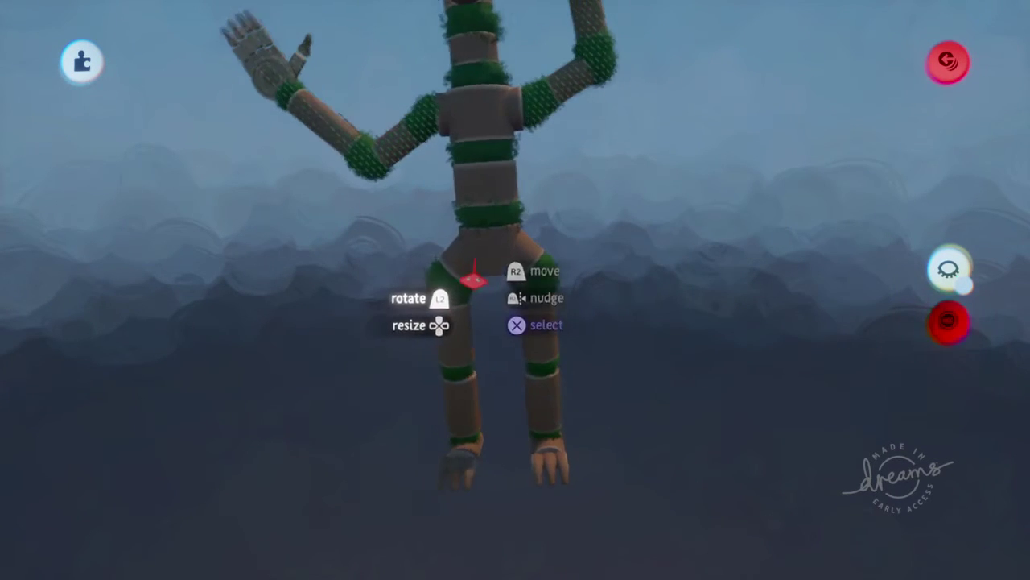
middle_click_drag(473, 278, 469, 412)
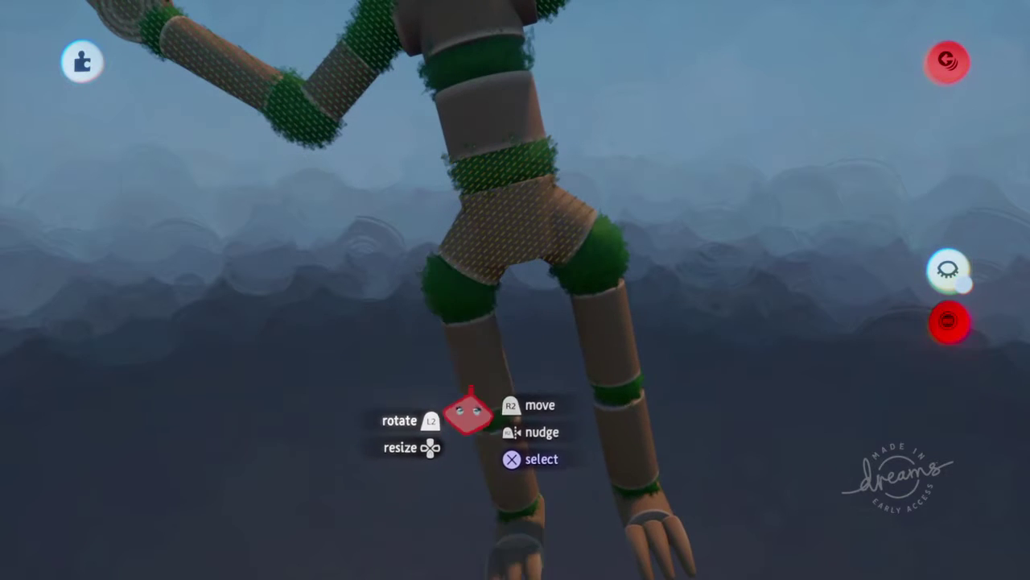
mouse_move(469, 412)
left_mouse_down()
mouse_move(470, 397)
mouse_move(411, 411)
left_mouse_up()
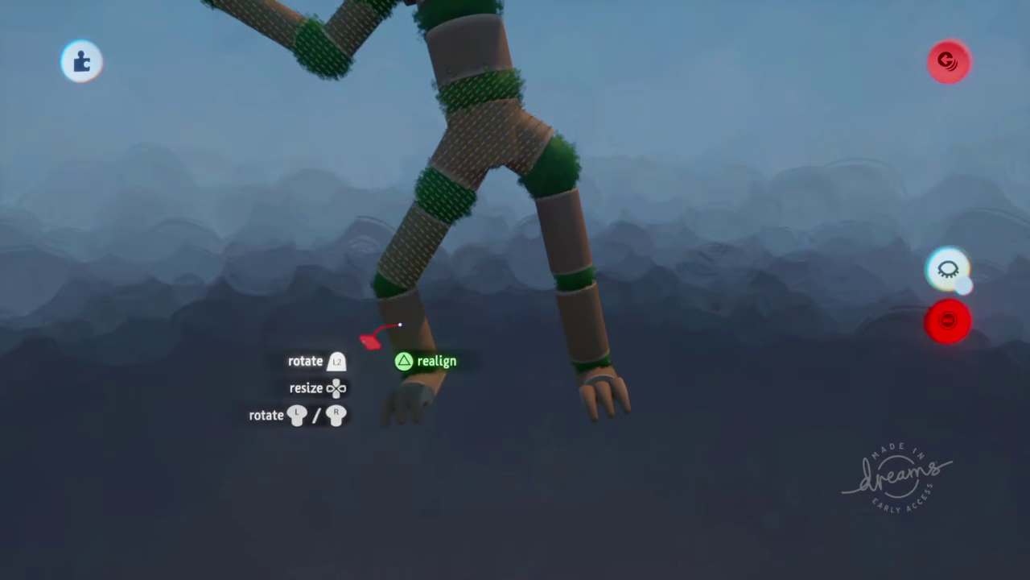
mouse_move(371, 340)
left_mouse_down()
mouse_move(427, 465)
mouse_move(427, 400)
mouse_move(483, 314)
left_mouse_up()
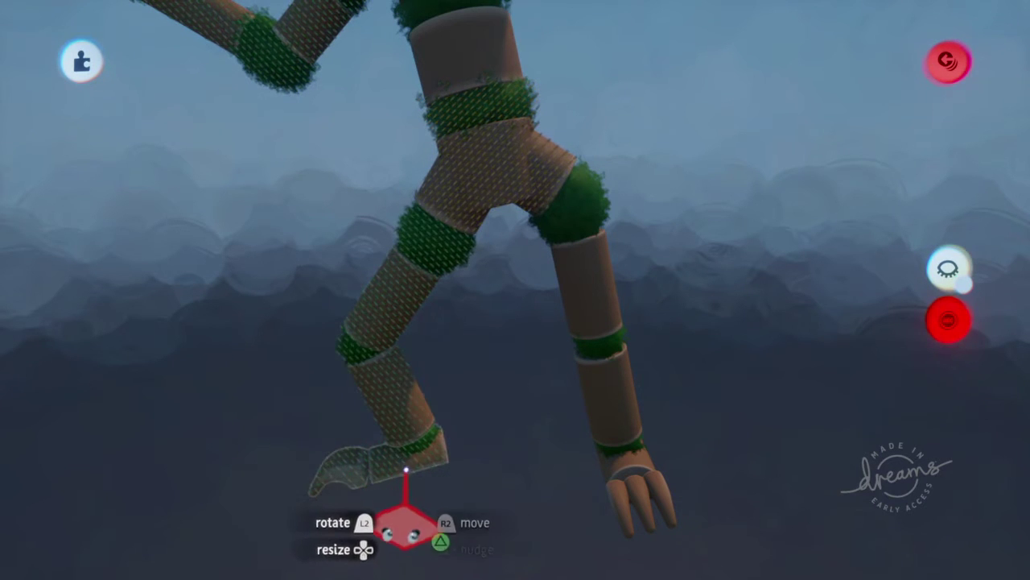
mouse_move(547, 344)
left_mouse_down()
mouse_move(538, 331)
mouse_move(553, 358)
left_mouse_up()
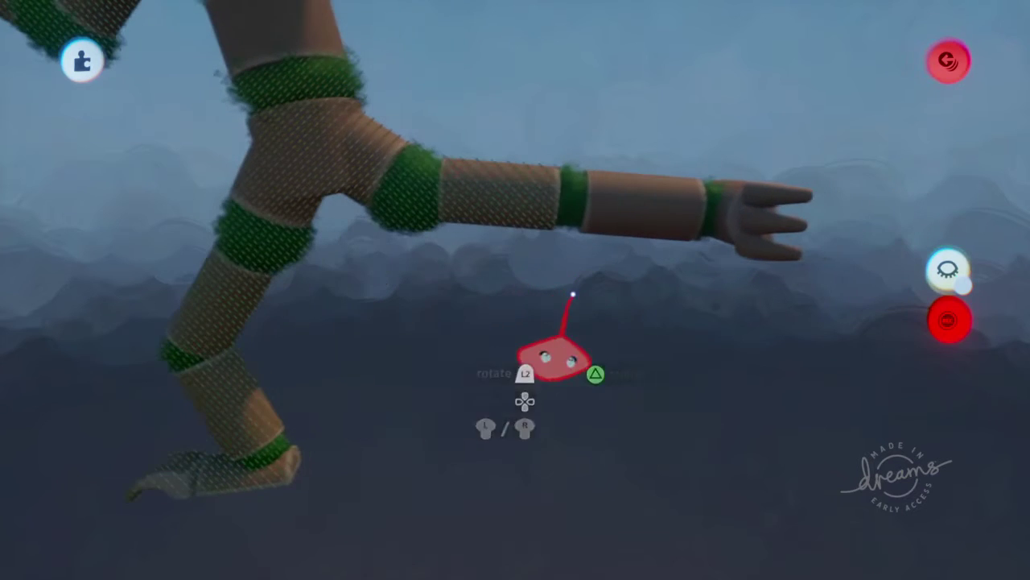
mouse_move(592, 300)
left_mouse_down()
mouse_move(620, 414)
mouse_move(636, 394)
mouse_move(478, 409)
left_mouse_up()
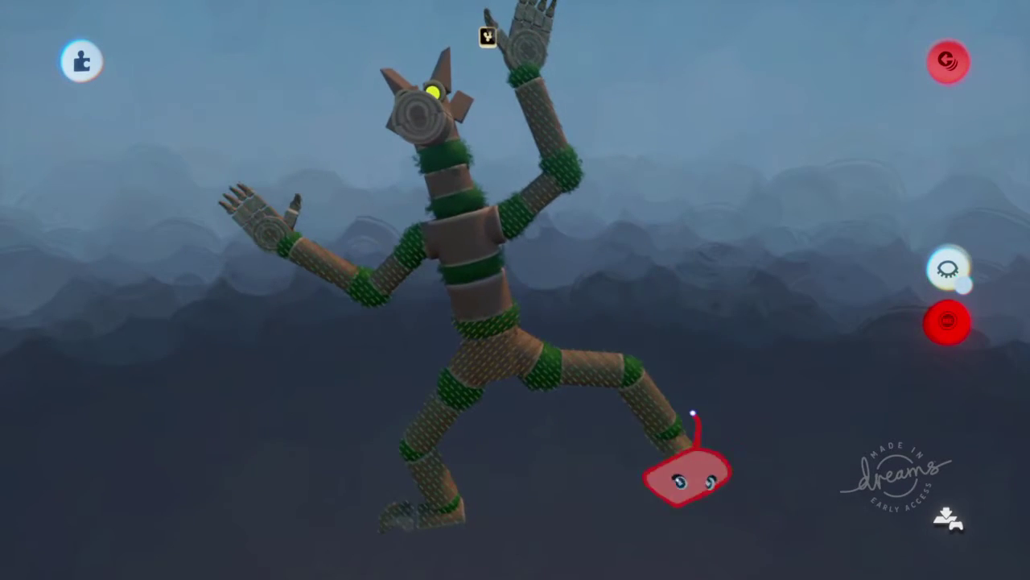
scroll(545, 472, "up", 2)
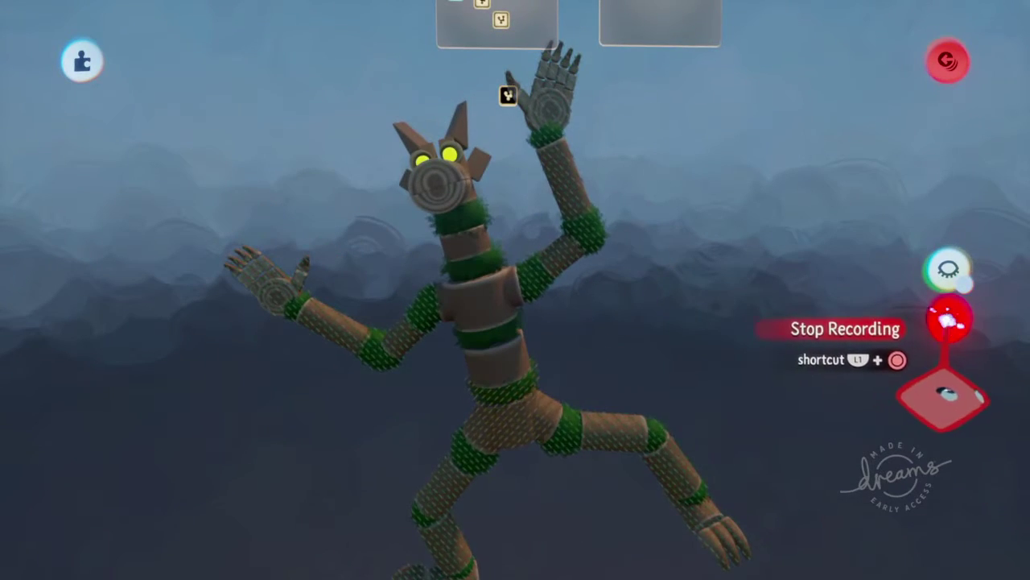
Step: Stop recording, then add a Selector wiring output A to the upper keyframe, B to the lower
left_click(950, 320)
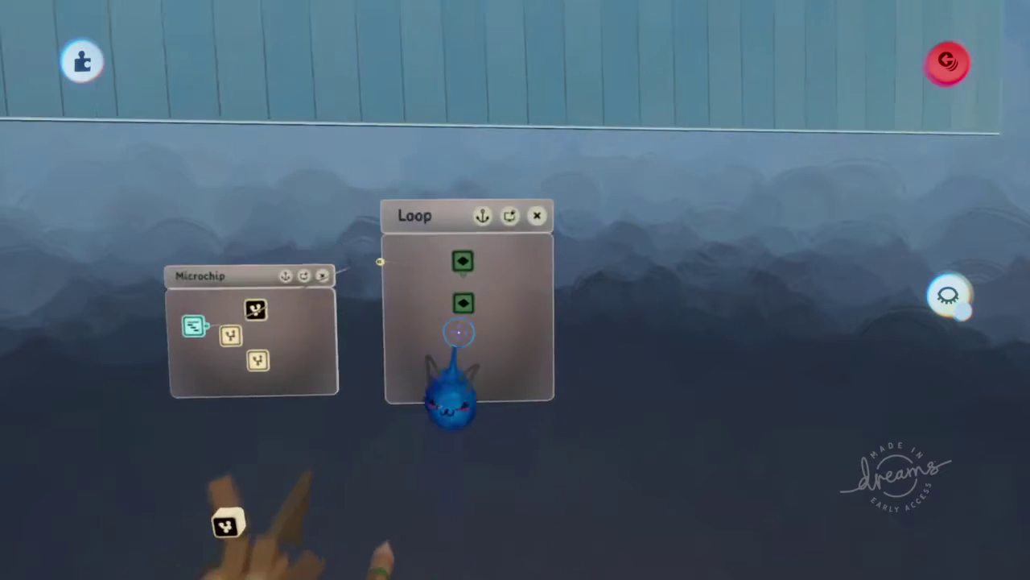
scroll(459, 332, "up", 3)
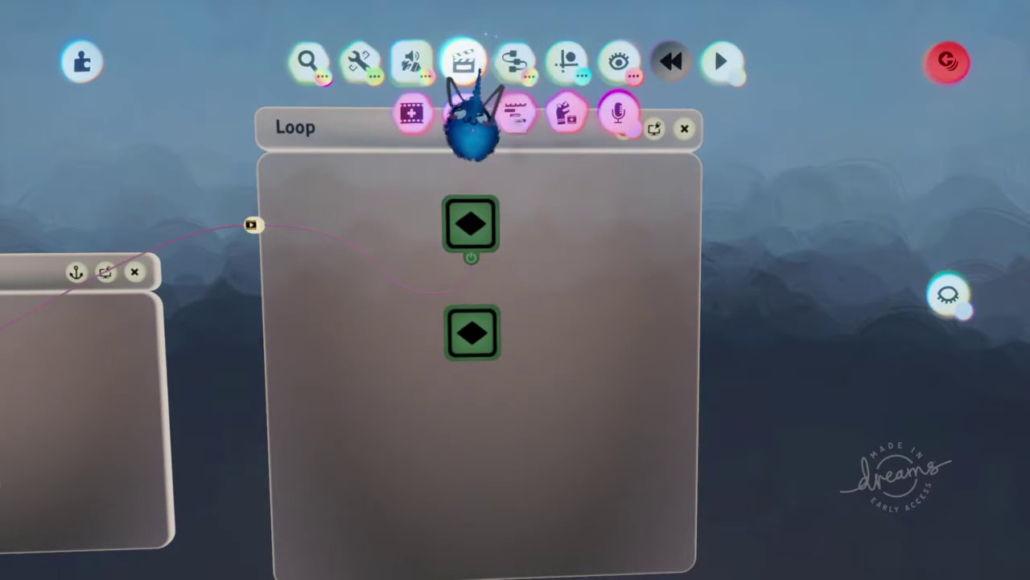
left_click(515, 60)
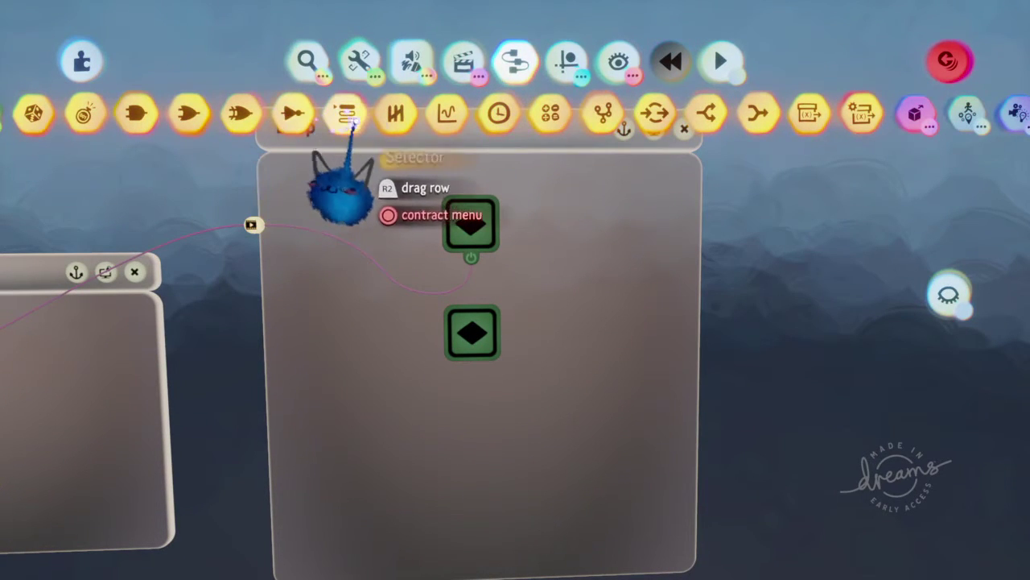
left_click(347, 117)
left_click(564, 410)
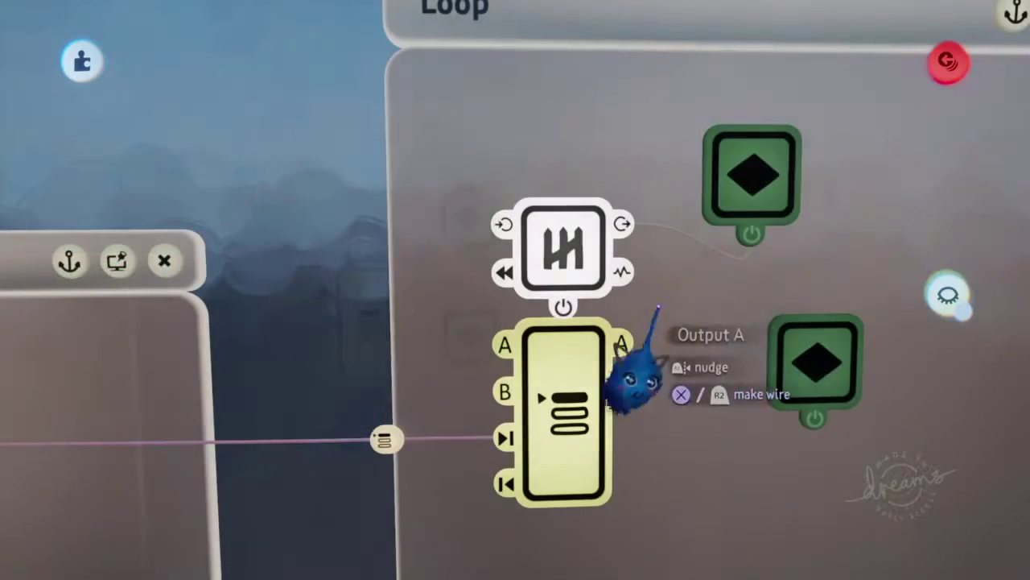
left_click_drag(621, 344, 751, 233)
mouse_move(622, 391)
left_mouse_down()
mouse_move(805, 443)
mouse_move(813, 416)
left_mouse_up()
scroll(573, 376, "down", 5)
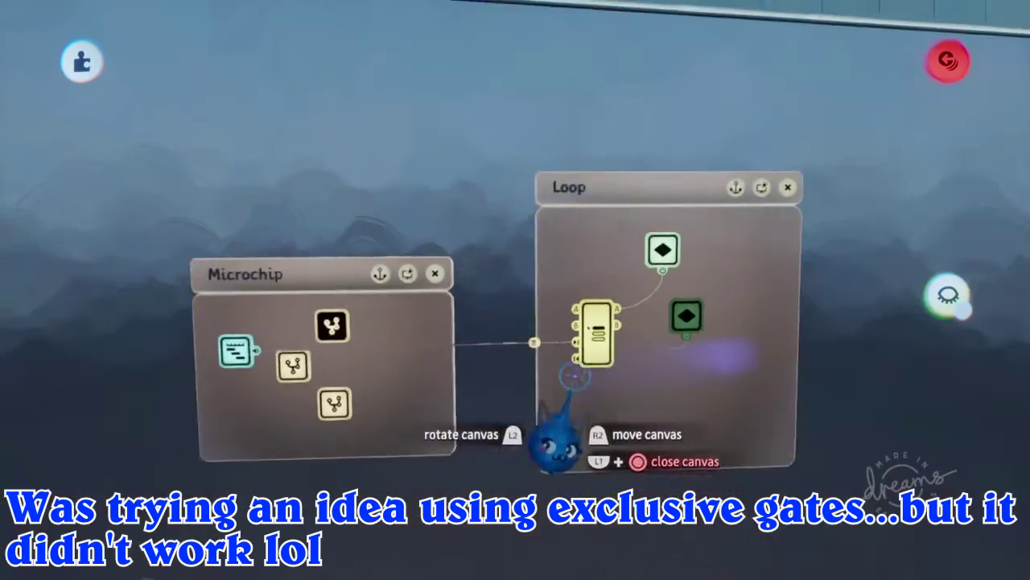
scroll(573, 375, "down", 3)
scroll(586, 350, "down", 3)
left_click_drag(586, 350, 594, 379)
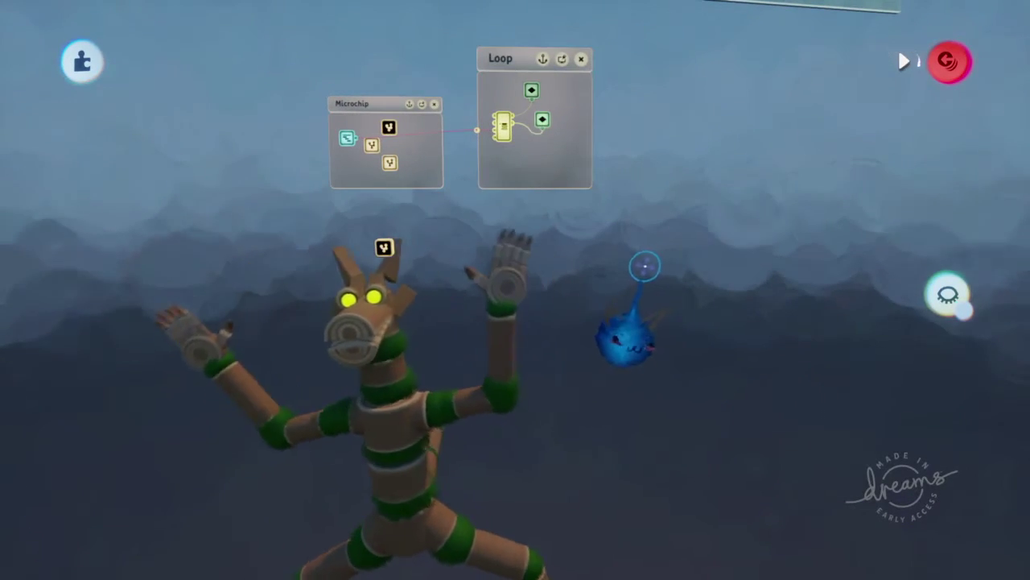
scroll(633, 283, "up", 3)
scroll(552, 265, "up", 4)
scroll(552, 241, "up", 2)
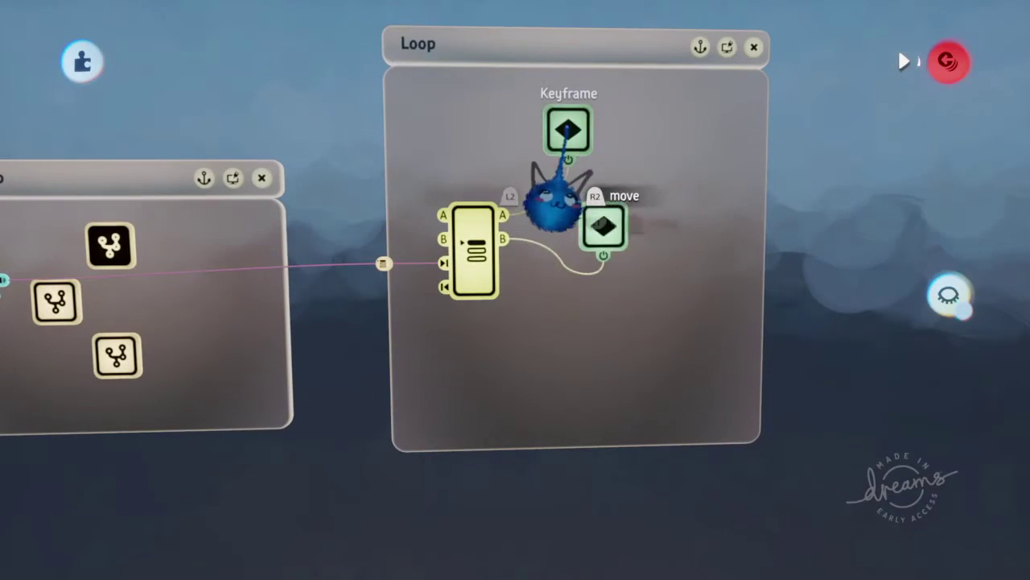
Step: Set both Loop keyframes' slow power up and power down to 0.5 seconds
left_click(600, 237)
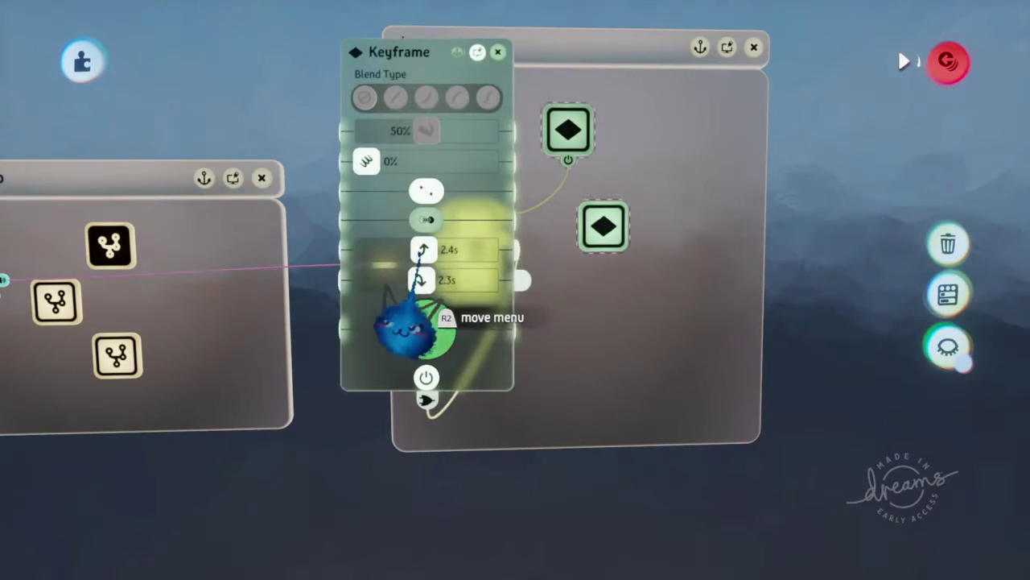
left_click_drag(421, 252, 393, 251)
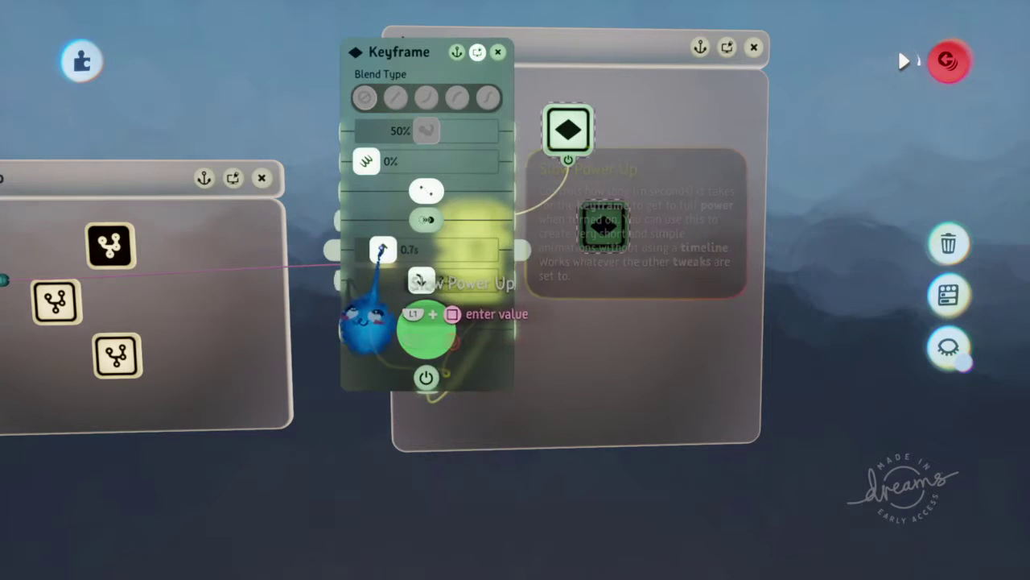
left_click_drag(380, 249, 385, 249)
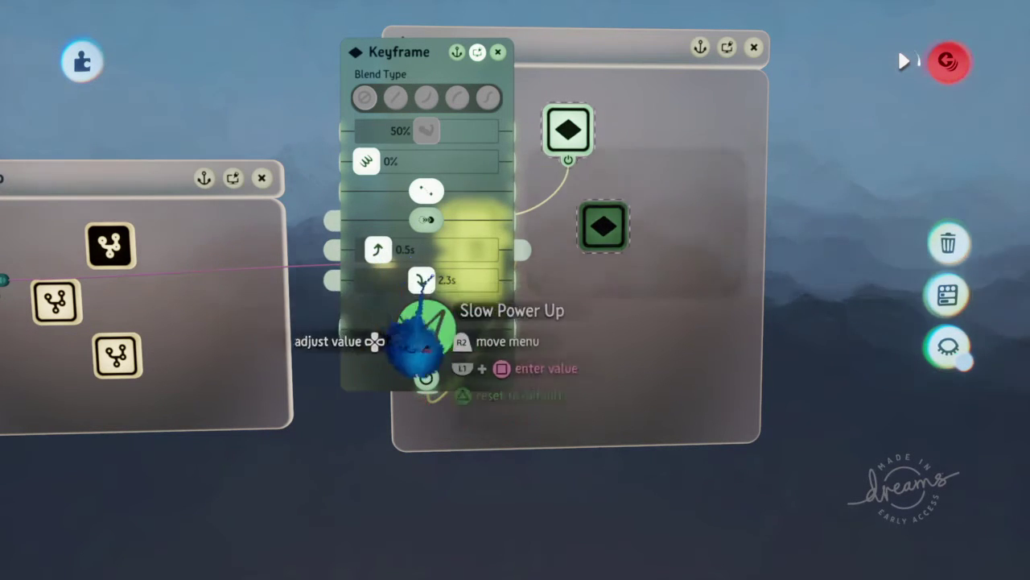
left_click_drag(421, 278, 417, 277)
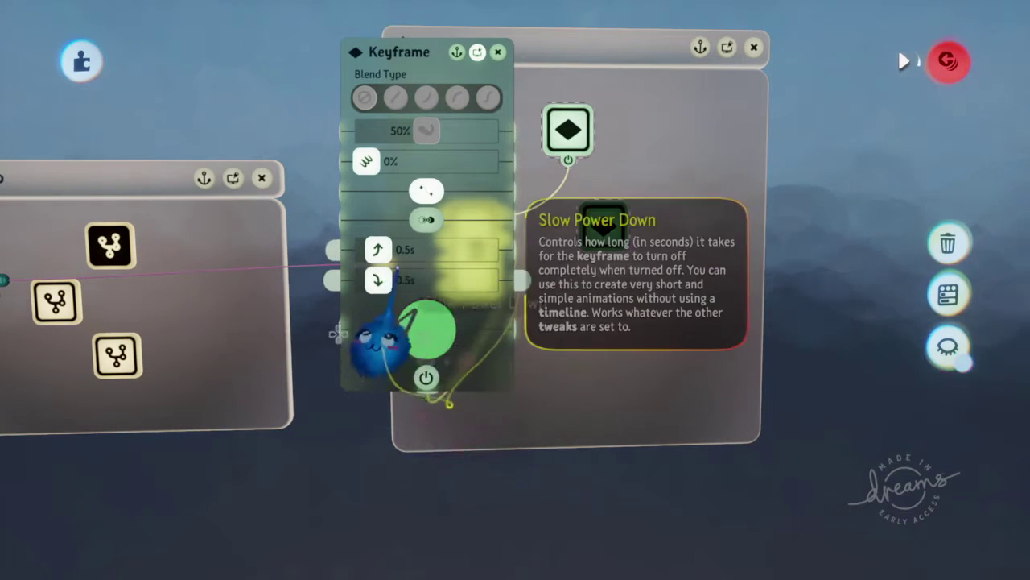
key("Escape")
scroll(539, 279, "down", 5)
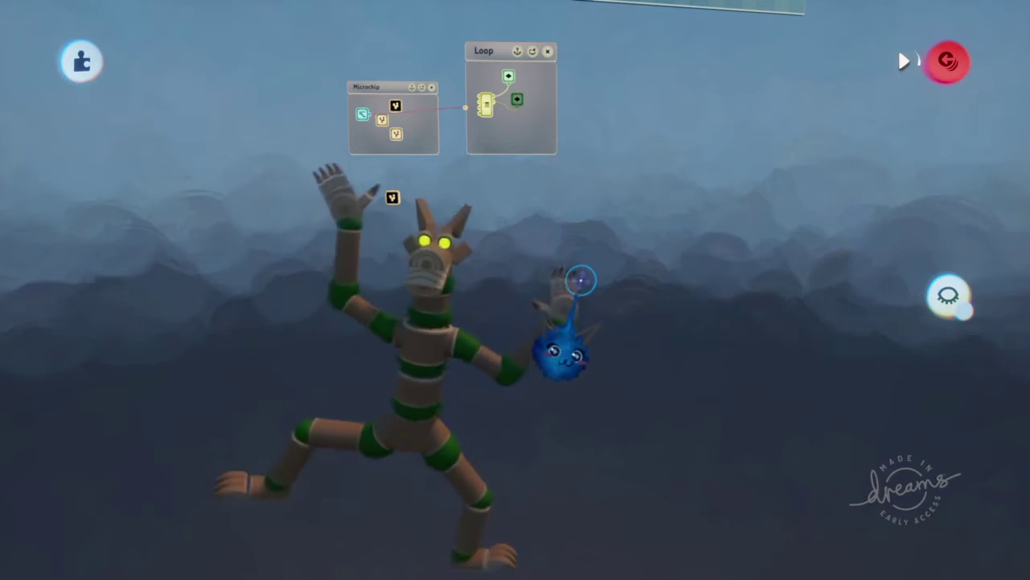
middle_click_drag(585, 273, 603, 288)
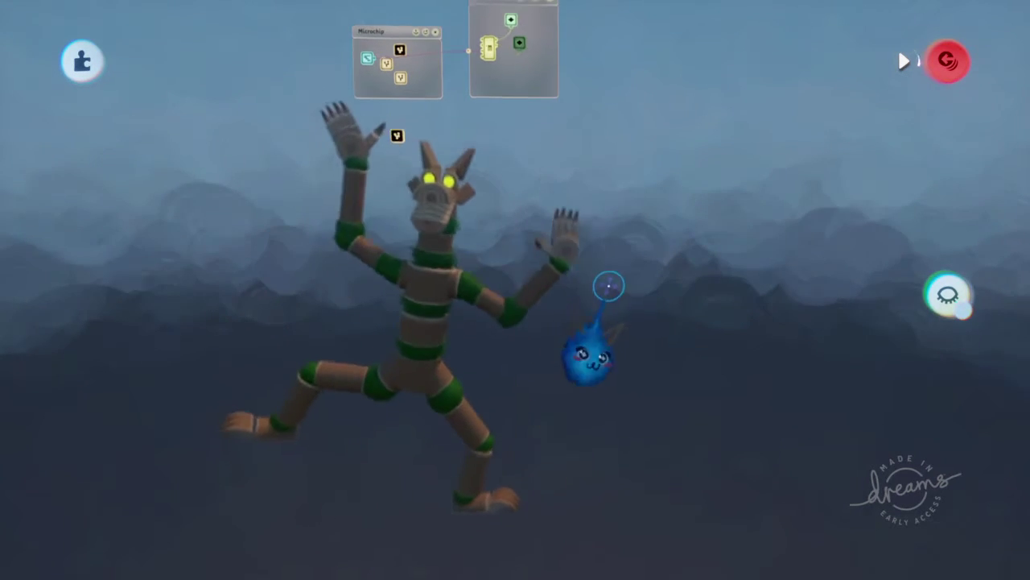
scroll(603, 288, "up", 5)
scroll(561, 241, "down", 3)
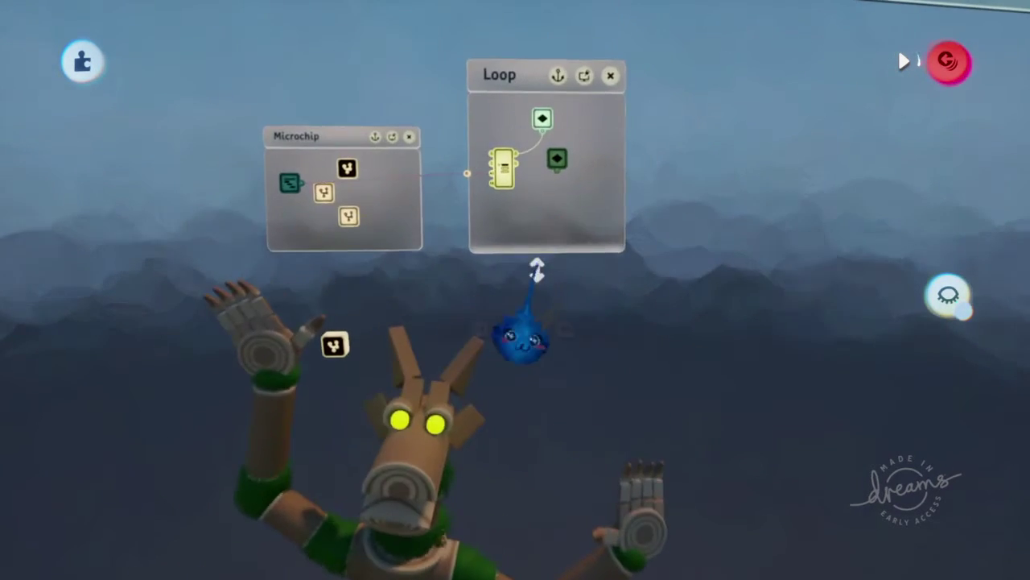
middle_click_drag(515, 338, 372, 394)
scroll(372, 394, "up", 5)
left_click(391, 318)
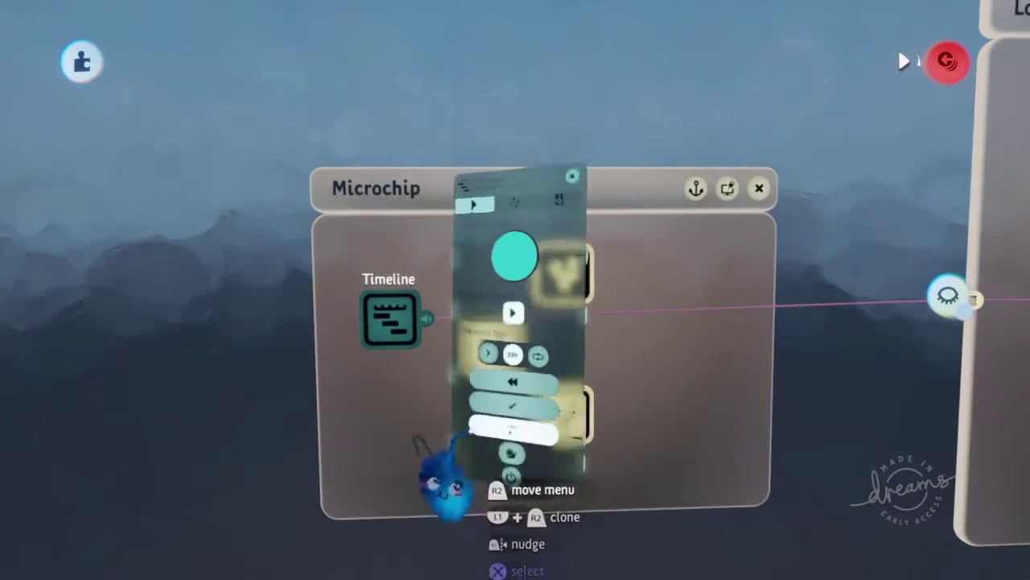
key("Escape")
scroll(567, 298, "down", 3)
scroll(568, 298, "down", 5)
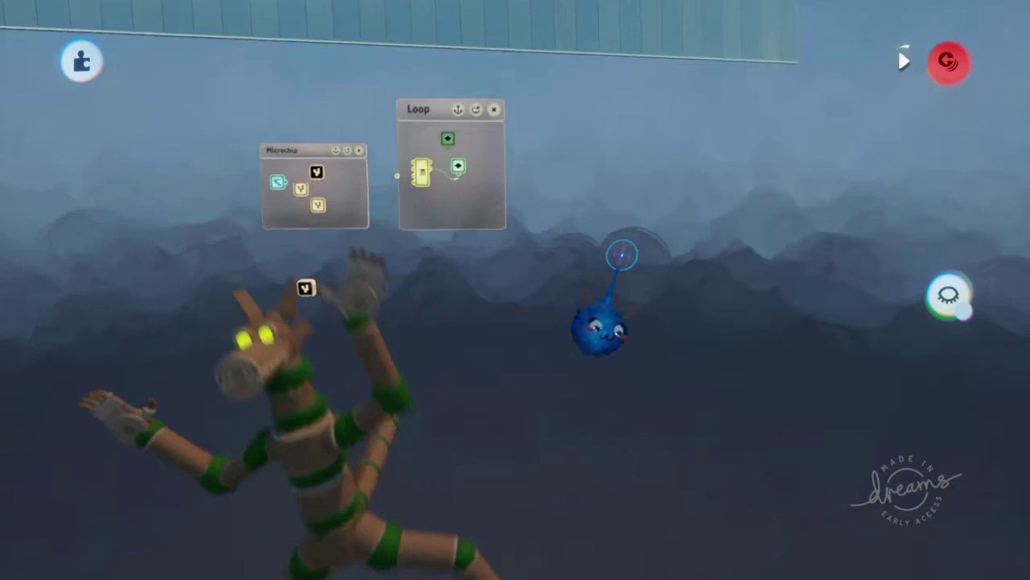
scroll(621, 255, "down", 2)
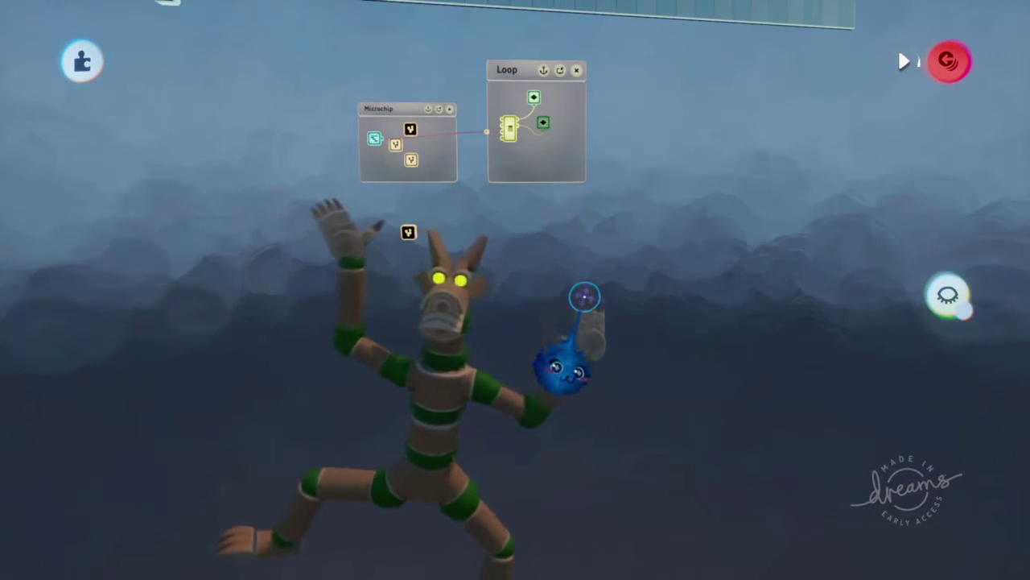
scroll(600, 294, "down", 2)
scroll(599, 294, "down", 2)
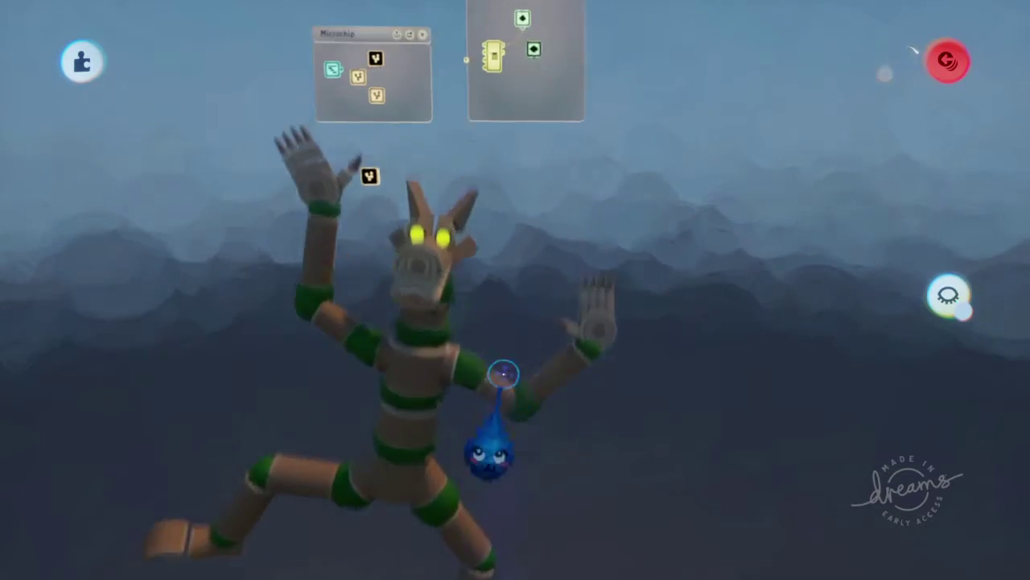
scroll(502, 334, "up", 3)
scroll(548, 207, "up", 3)
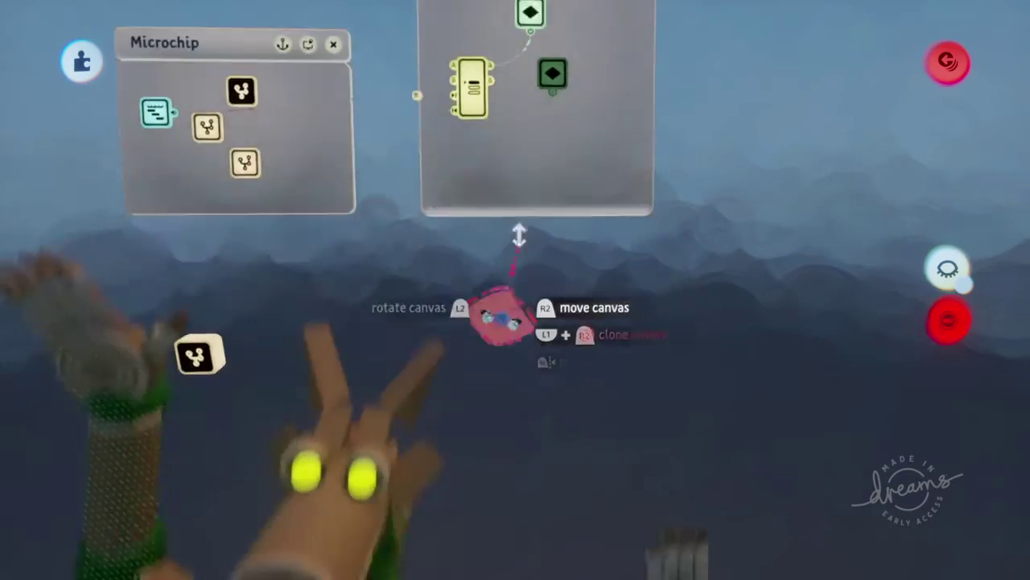
scroll(518, 310, "up", 5)
scroll(417, 347, "up", 3)
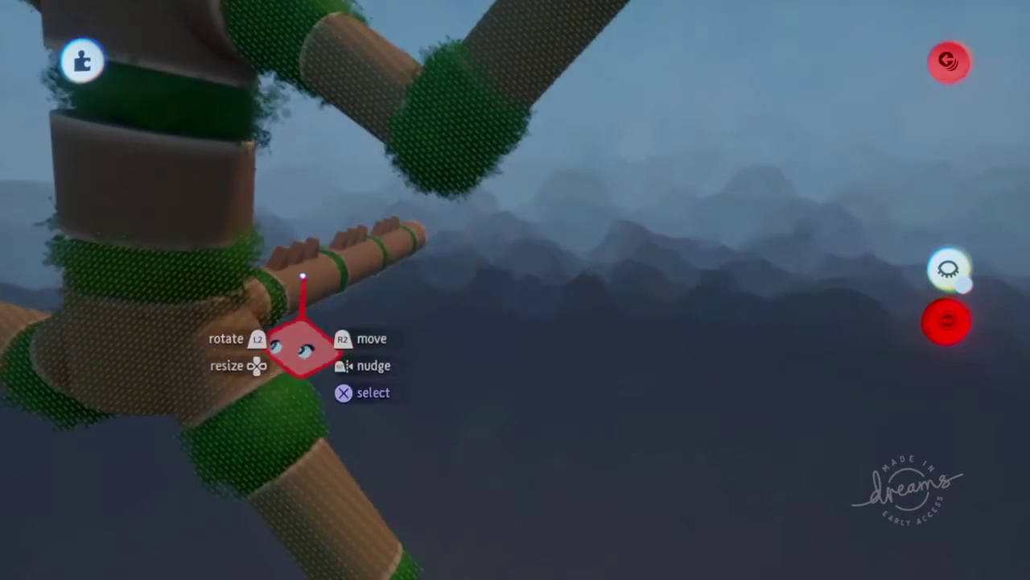
Step: Record the spiked tail swinging up, then bending its tip downward, and stop recording
left_click_drag(314, 316, 315, 314)
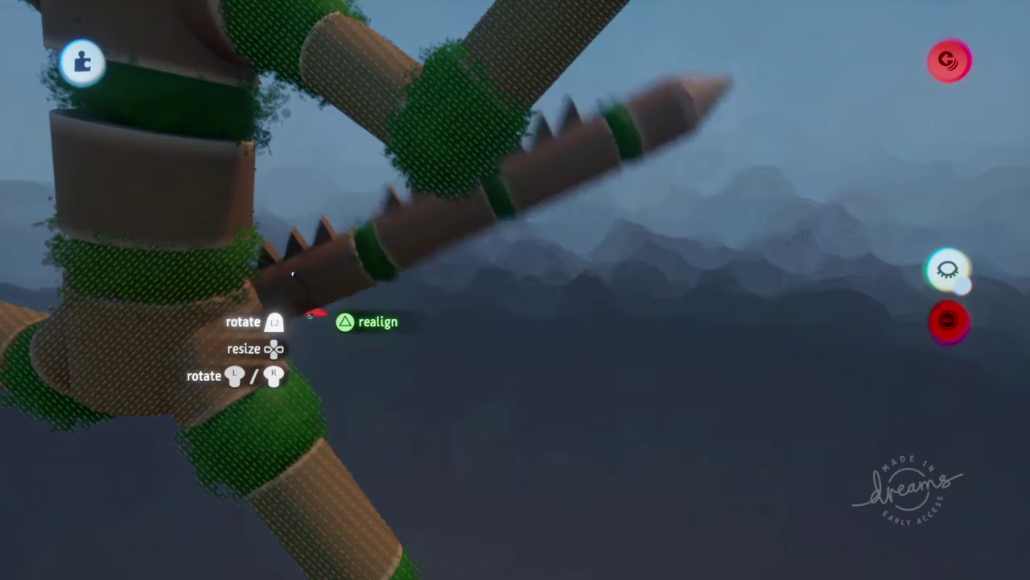
left_click_drag(394, 312, 422, 287)
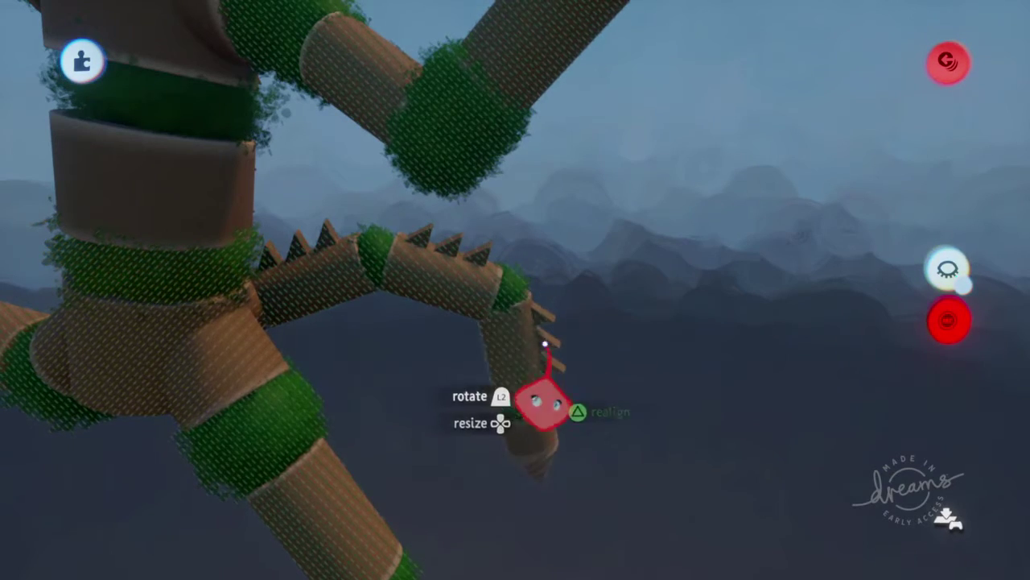
left_click_drag(544, 402, 547, 364)
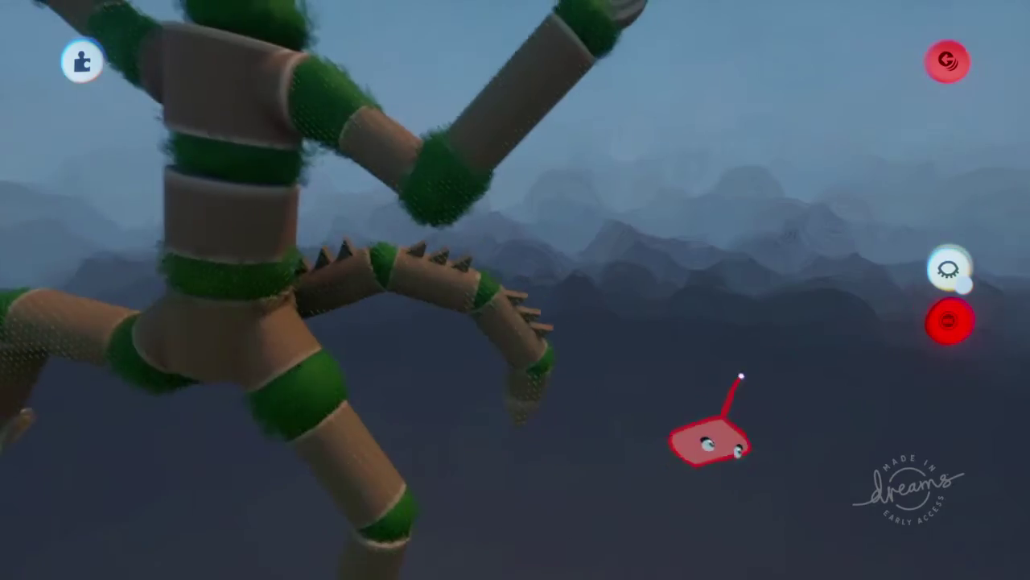
left_click(950, 322)
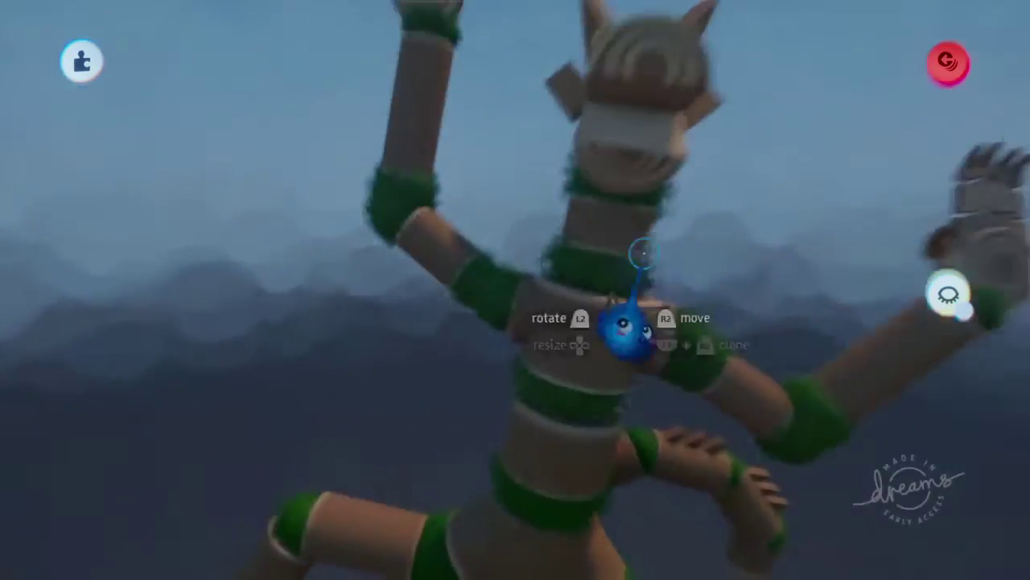
Step: Reveal the puppet's chips, rotate a tail segment downward, and orbit around the puppet
left_click(603, 70)
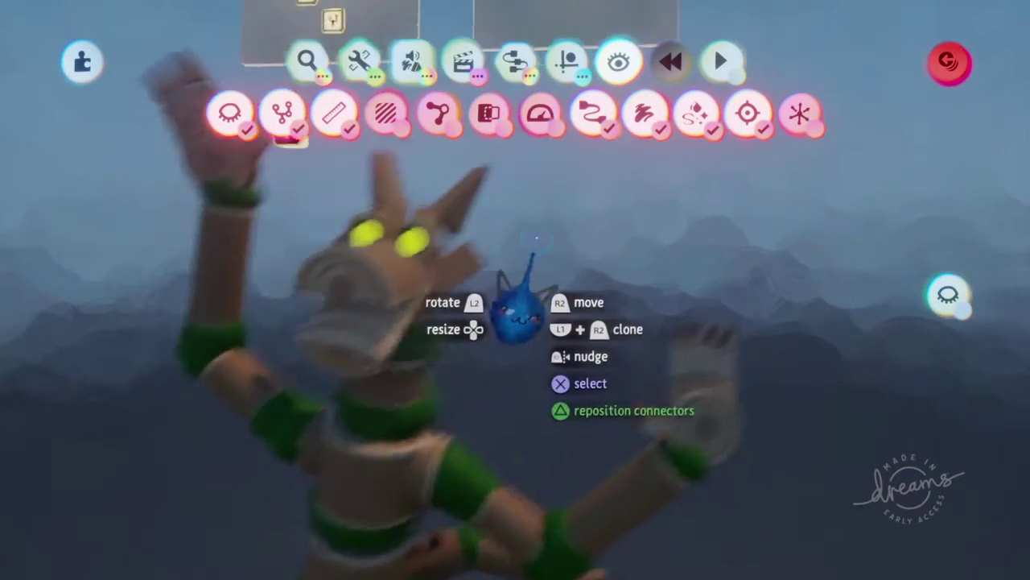
left_click(517, 299)
key("Escape")
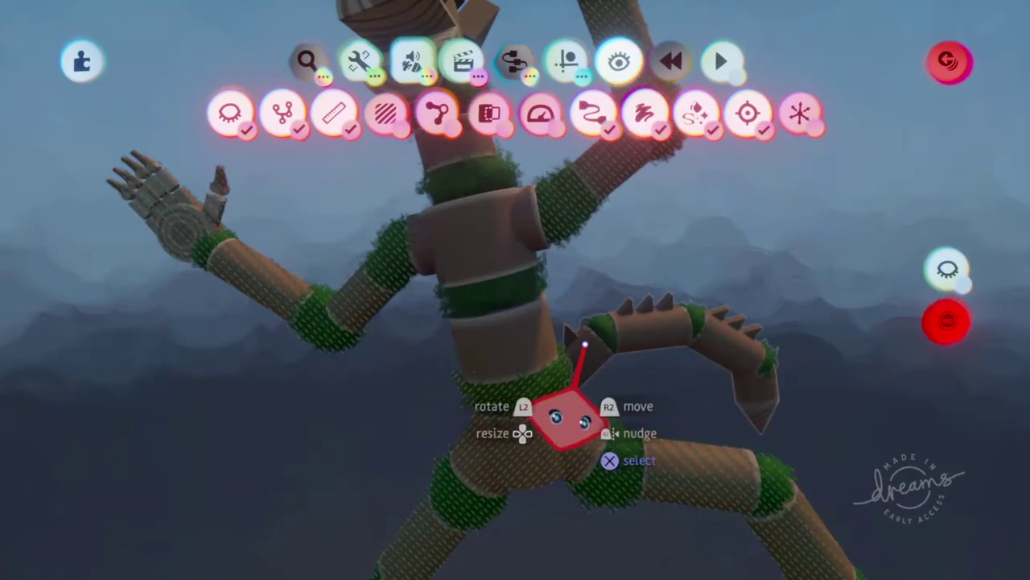
left_click_drag(585, 345, 577, 345)
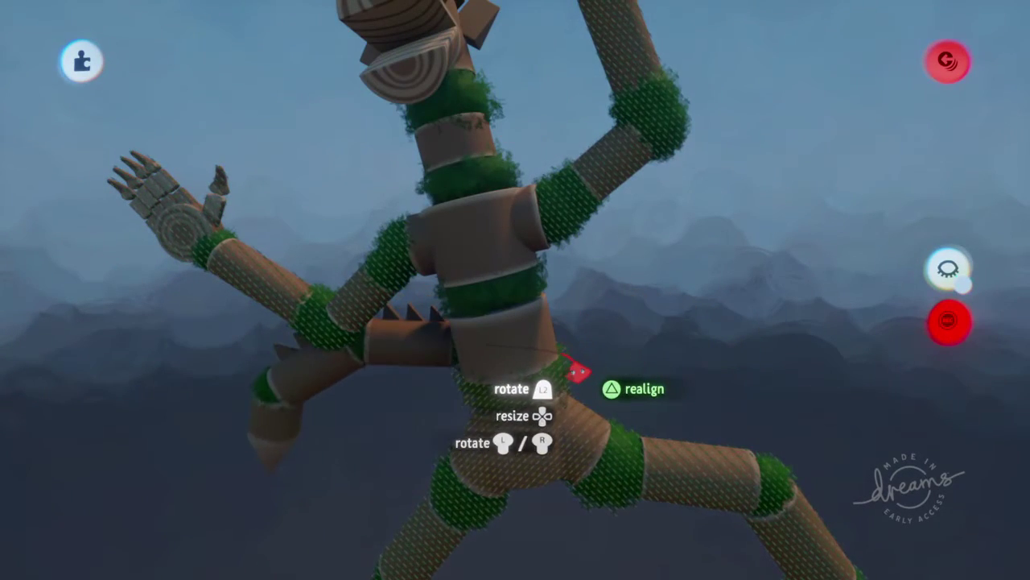
scroll(528, 443, "up", 5)
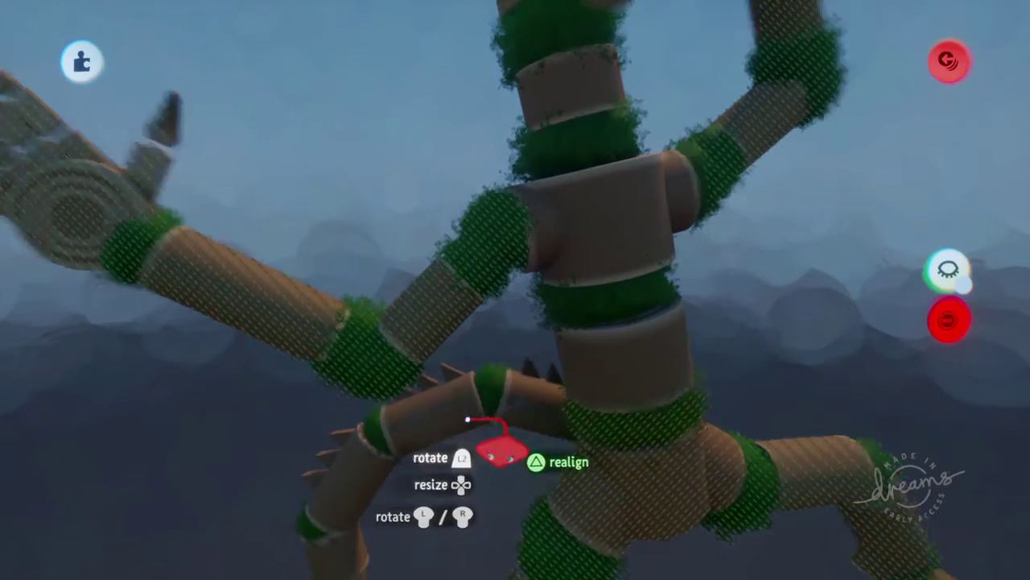
middle_click_drag(494, 414, 437, 214)
left_click_drag(427, 240, 360, 350)
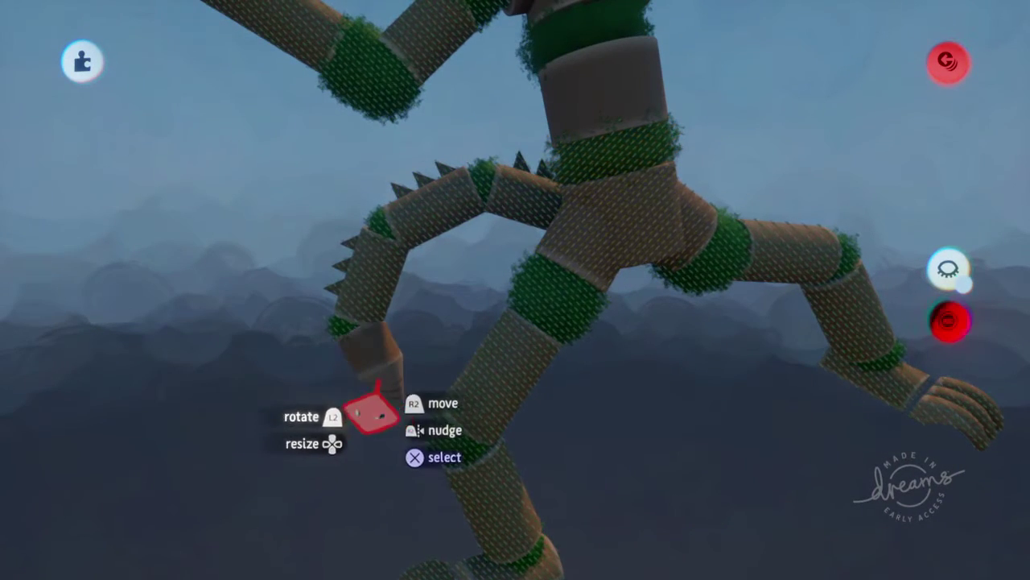
left_click_drag(950, 322, 777, 294)
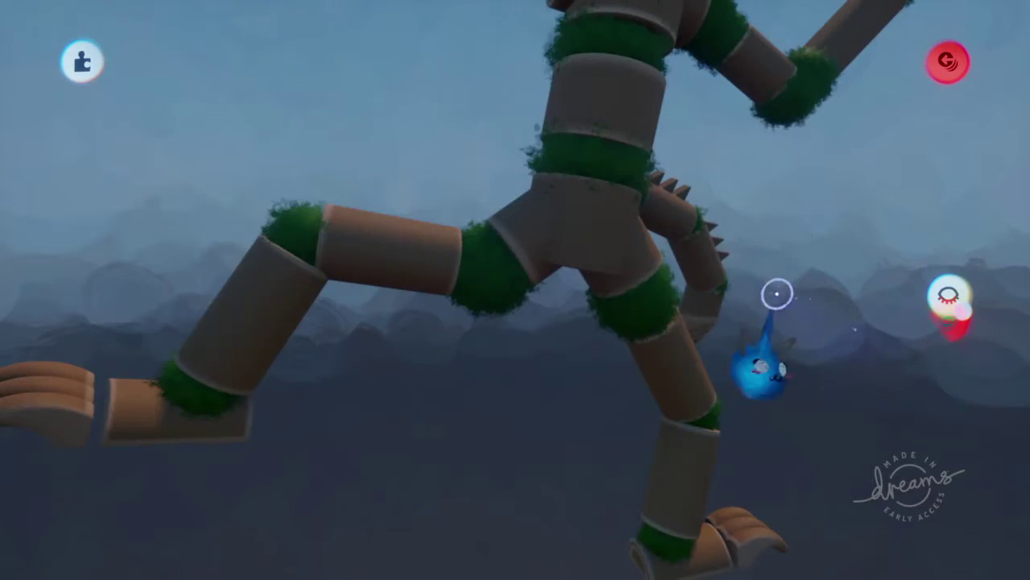
middle_click_drag(702, 249, 511, 285)
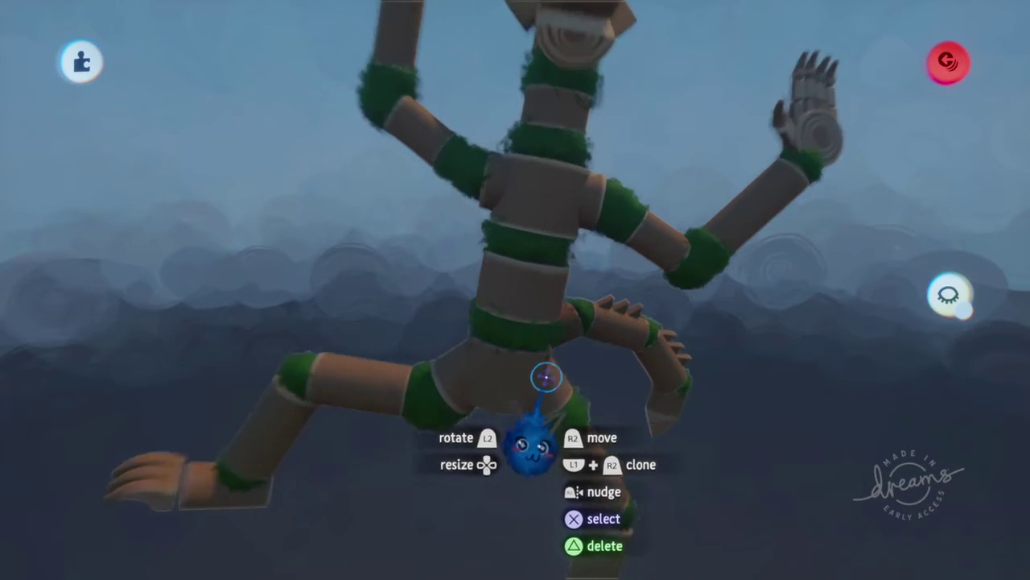
Step: Record the spiked tail moved and turned into a downward-arched pose, then stop recording
mouse_move(538, 366)
middle_mouse_down()
mouse_move(679, 173)
mouse_move(545, 311)
mouse_move(527, 283)
mouse_move(518, 400)
middle_mouse_up()
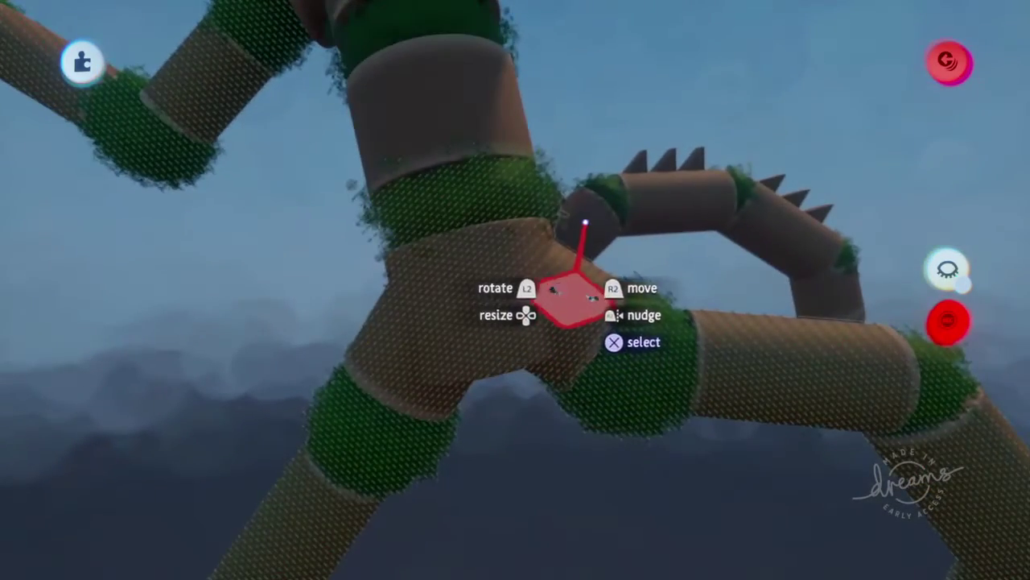
left_click_drag(571, 296, 582, 256)
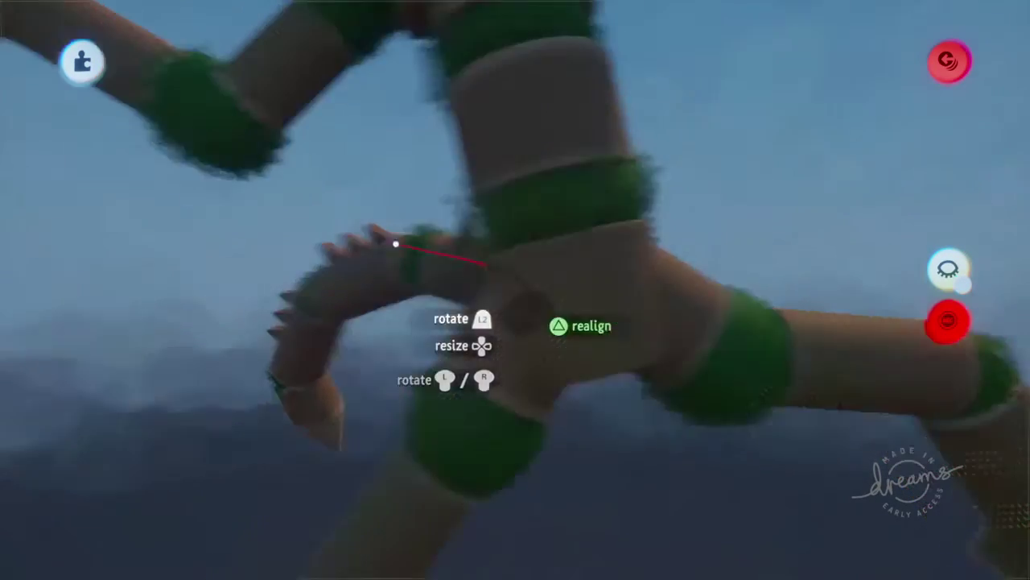
left_click_drag(578, 256, 551, 354)
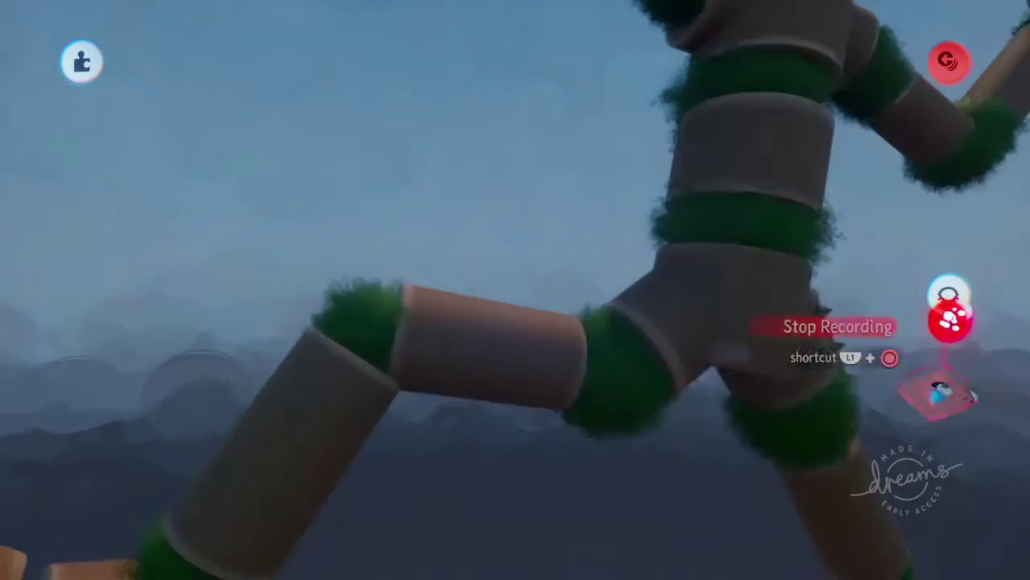
left_click(950, 320)
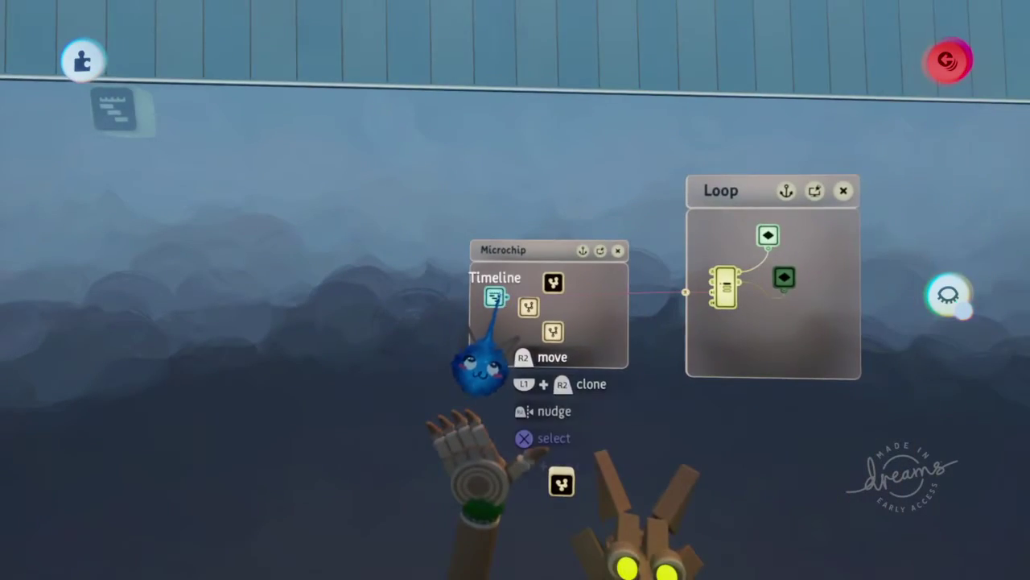
Step: Pull the Timeline out of the Microchip, frame it, and show its Playback Properties
mouse_move(484, 298)
left_mouse_down()
mouse_move(393, 304)
mouse_move(378, 237)
mouse_move(515, 330)
left_mouse_up()
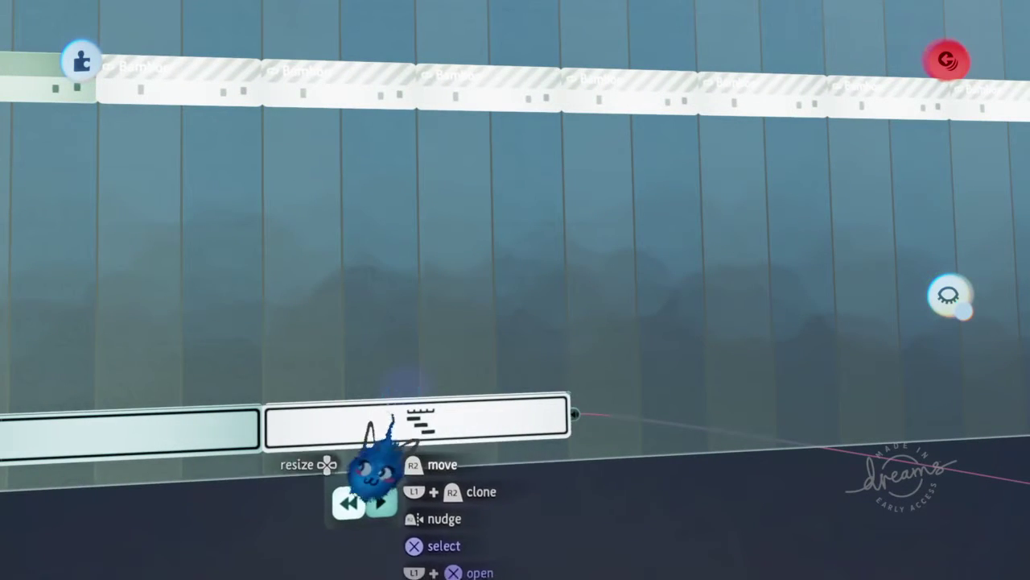
mouse_move(387, 419)
middle_mouse_down()
mouse_move(361, 424)
mouse_move(525, 415)
middle_mouse_up()
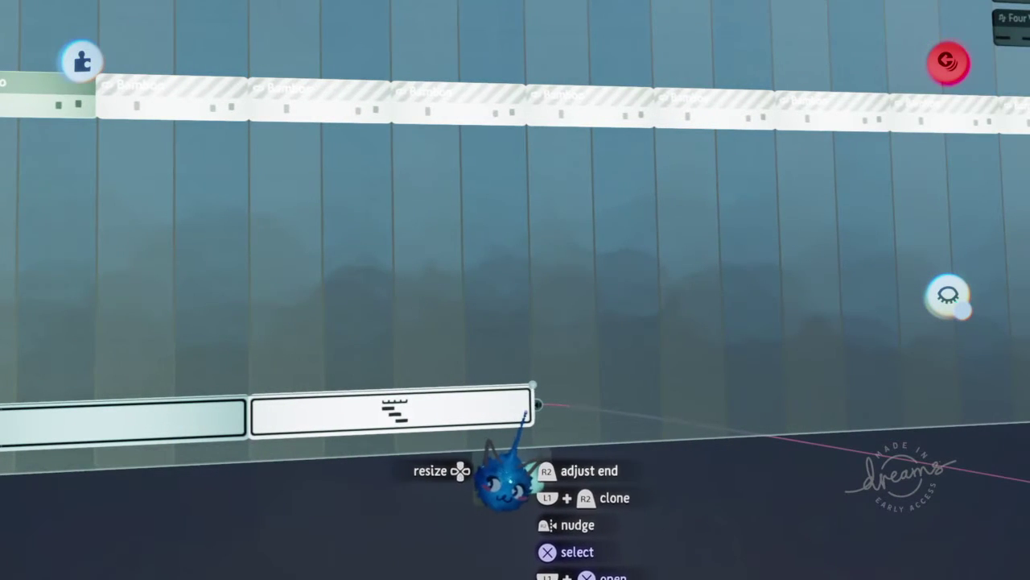
left_click_drag(537, 404, 731, 357)
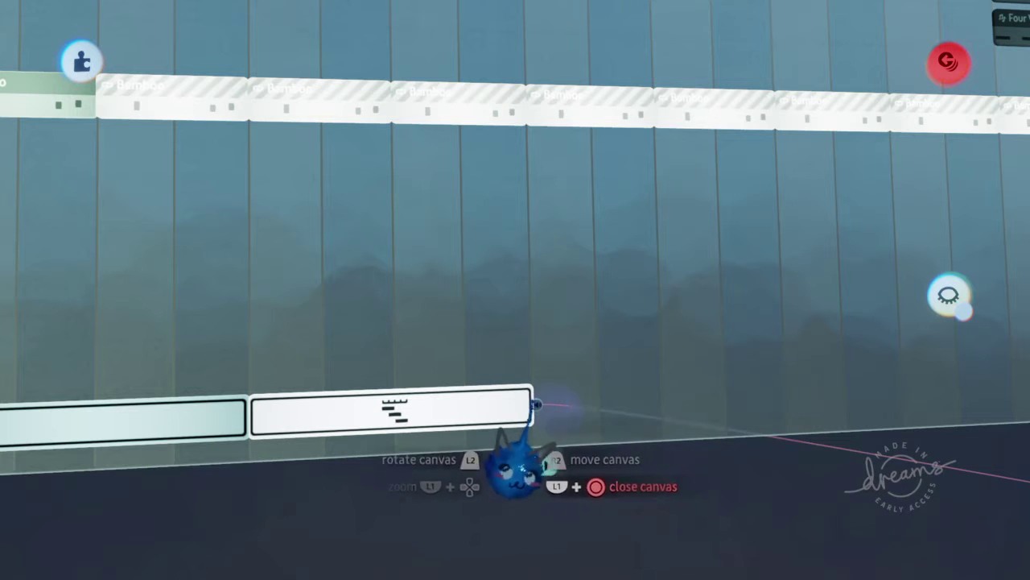
scroll(552, 483, "up", 5)
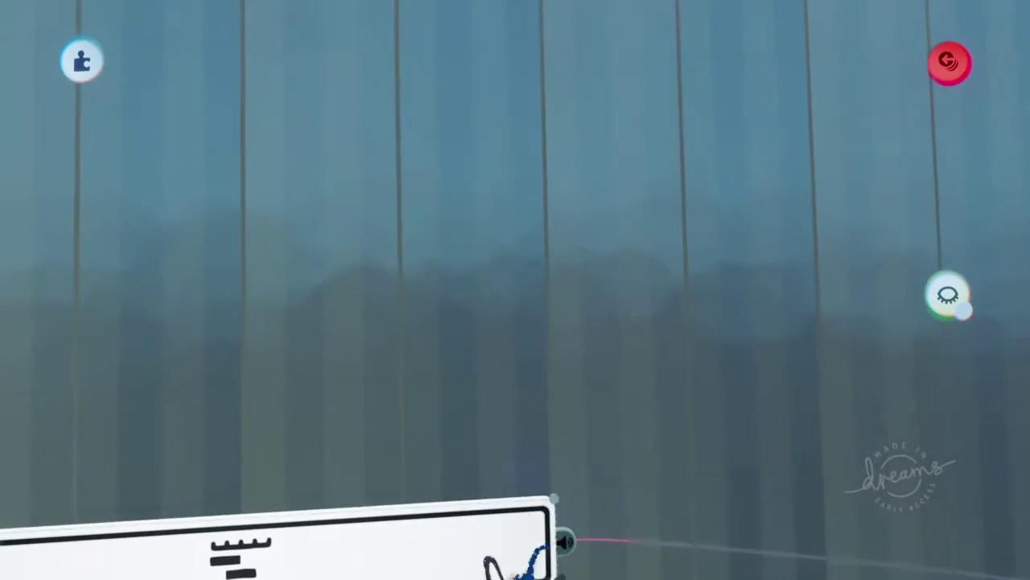
scroll(594, 473, "down", 5)
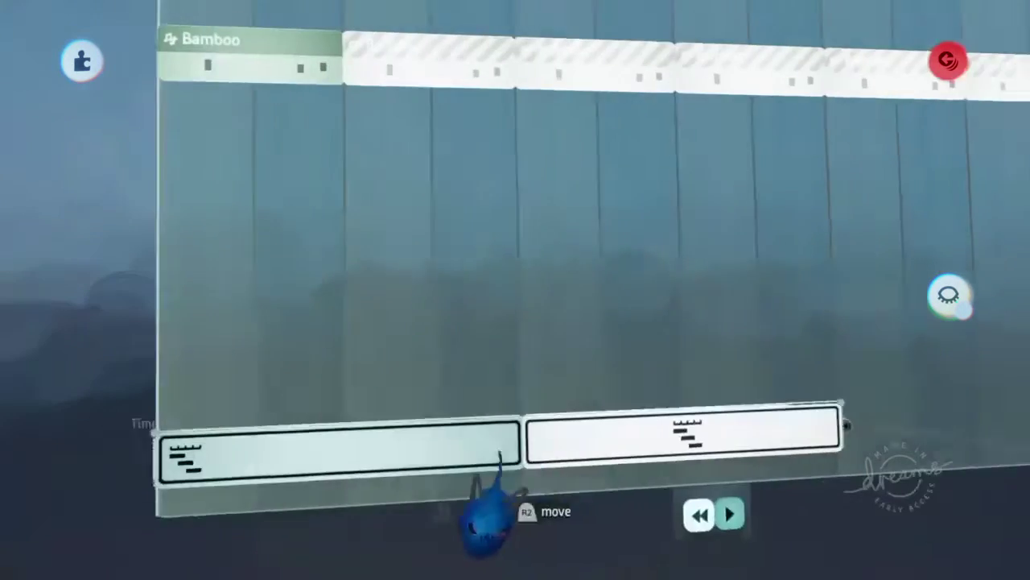
left_click(504, 483)
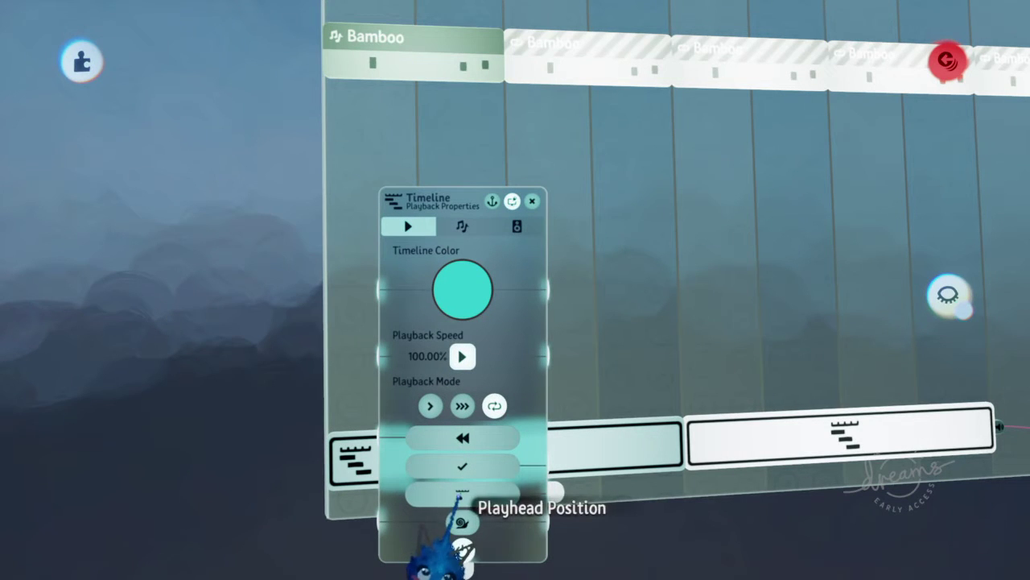
Step: Reopen the Timeline's playback properties and move the panel to the left
key("Escape")
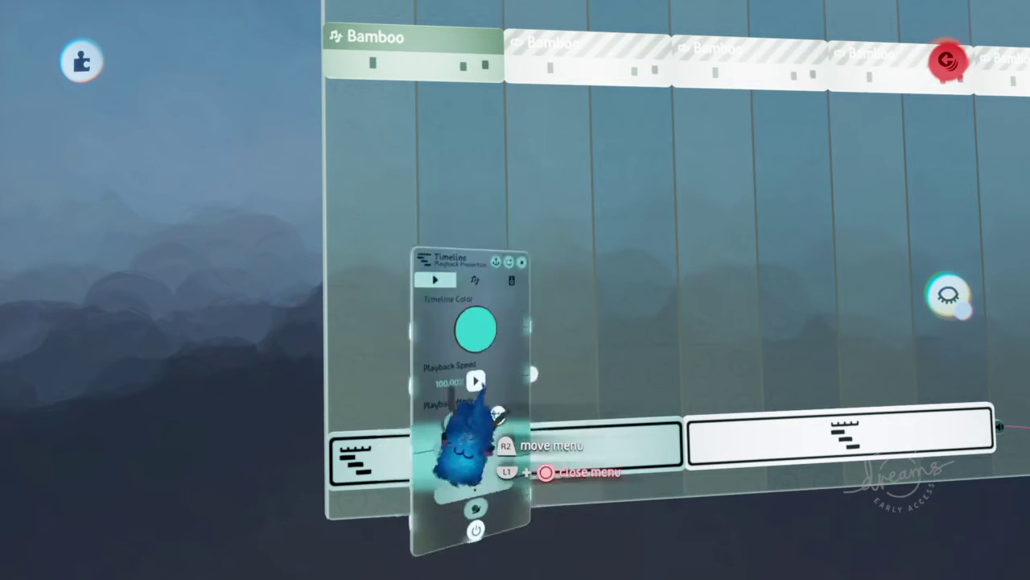
scroll(458, 483, "down", 3)
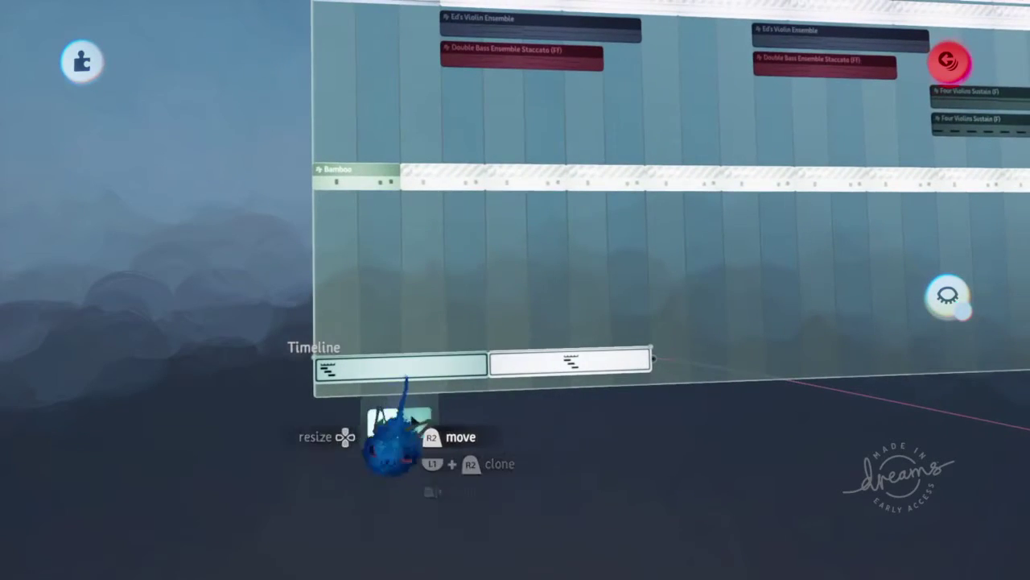
scroll(434, 372, "up", 3)
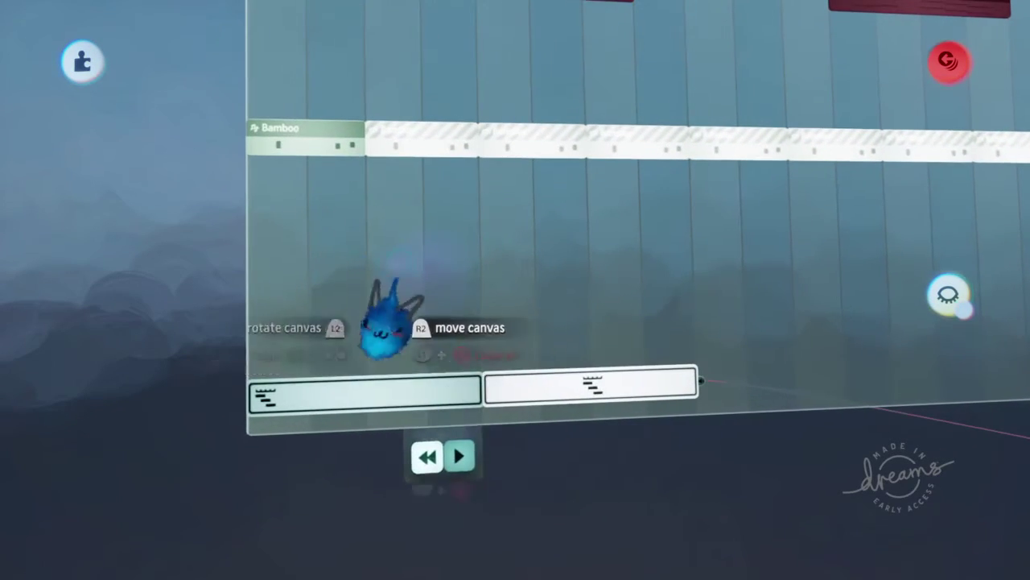
left_click(460, 344)
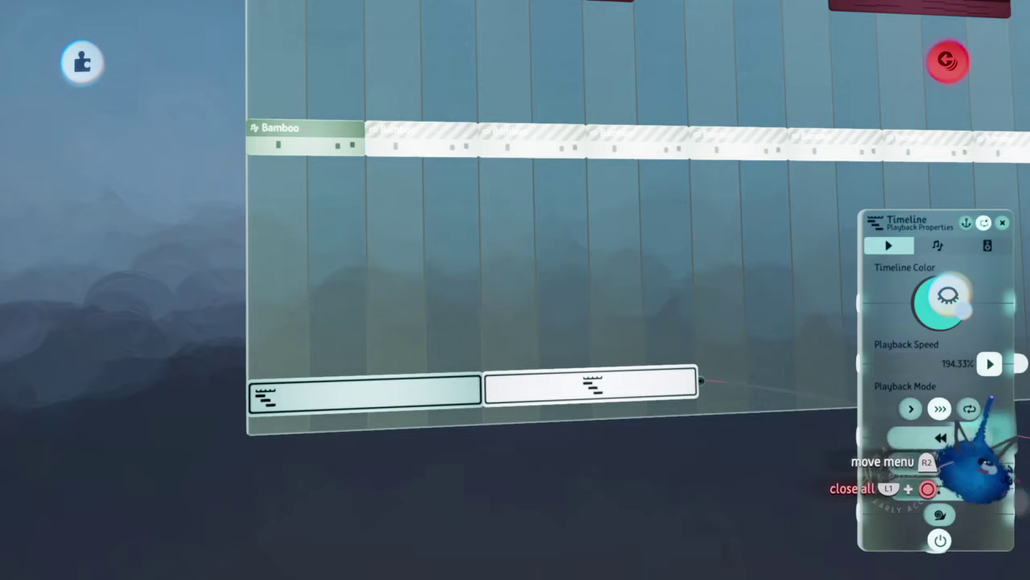
left_click_drag(950, 475, 201, 386)
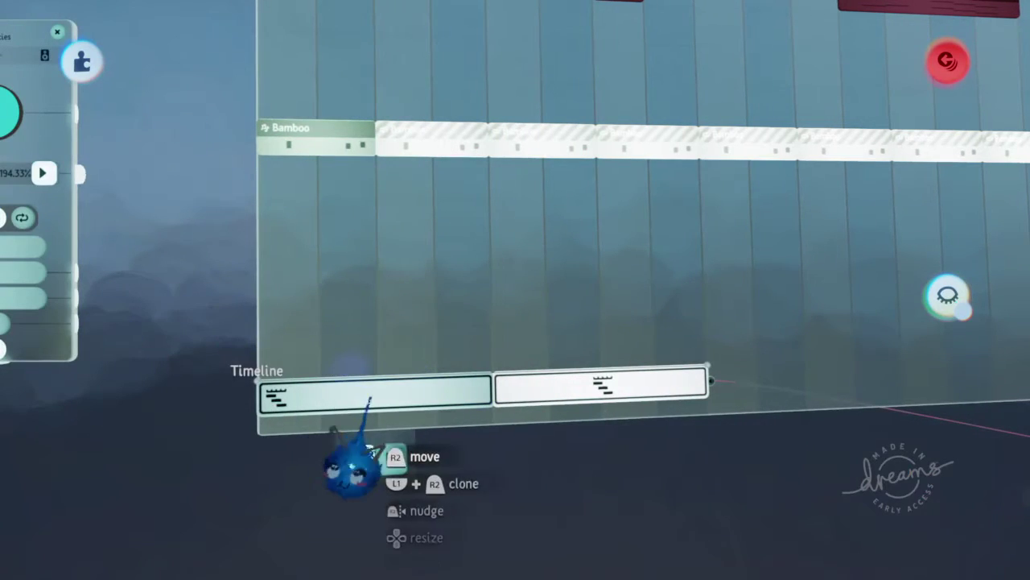
Step: Collapse the Timeline into the Microchip and check the second Timeline's playback properties
left_click_drag(354, 451, 471, 322)
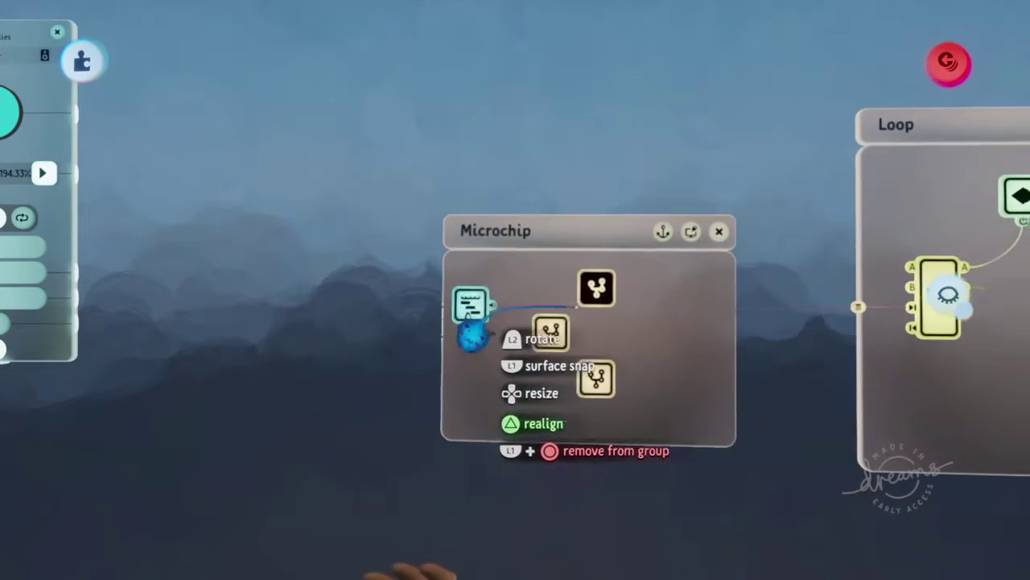
mouse_move(483, 339)
middle_mouse_down()
mouse_move(77, 411)
mouse_move(354, 310)
middle_mouse_up()
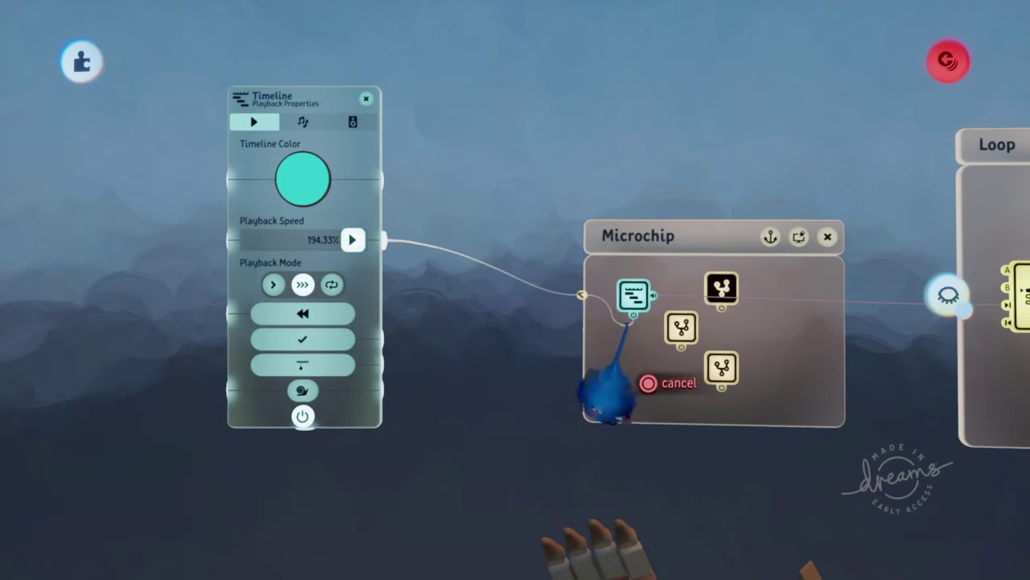
left_click(633, 298)
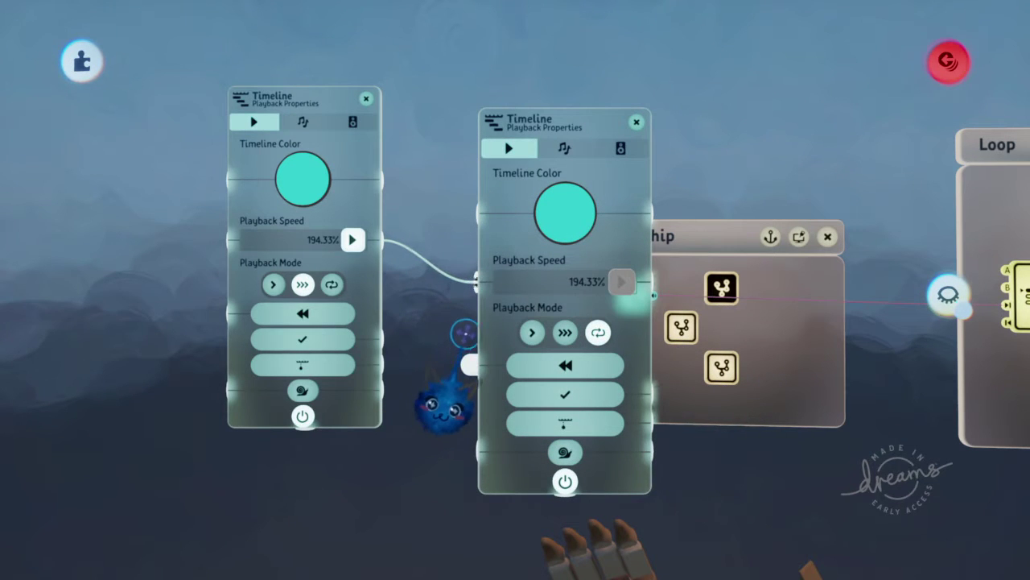
key("Escape")
left_click_drag(322, 413, 311, 357)
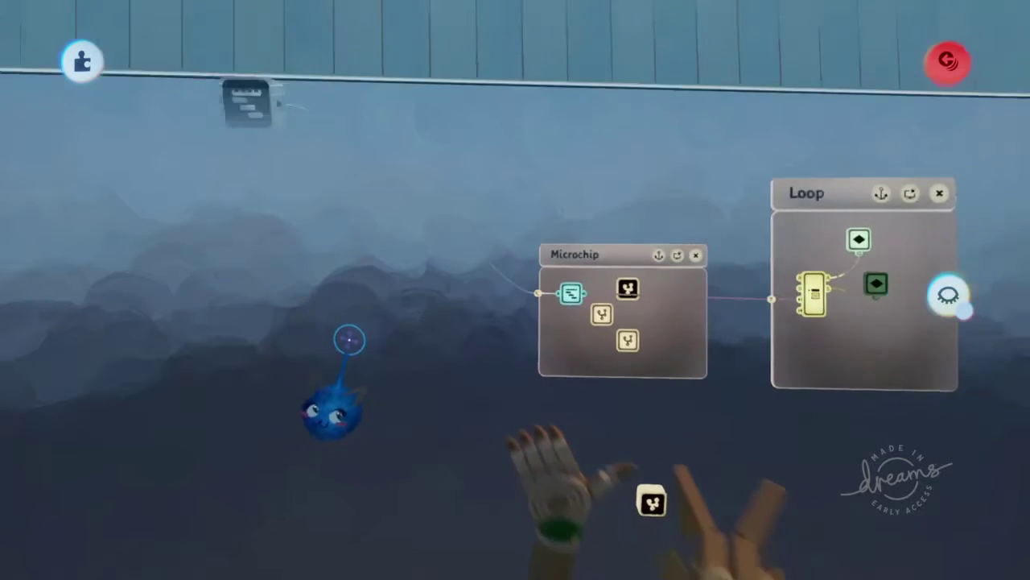
middle_click_drag(346, 346, 461, 342)
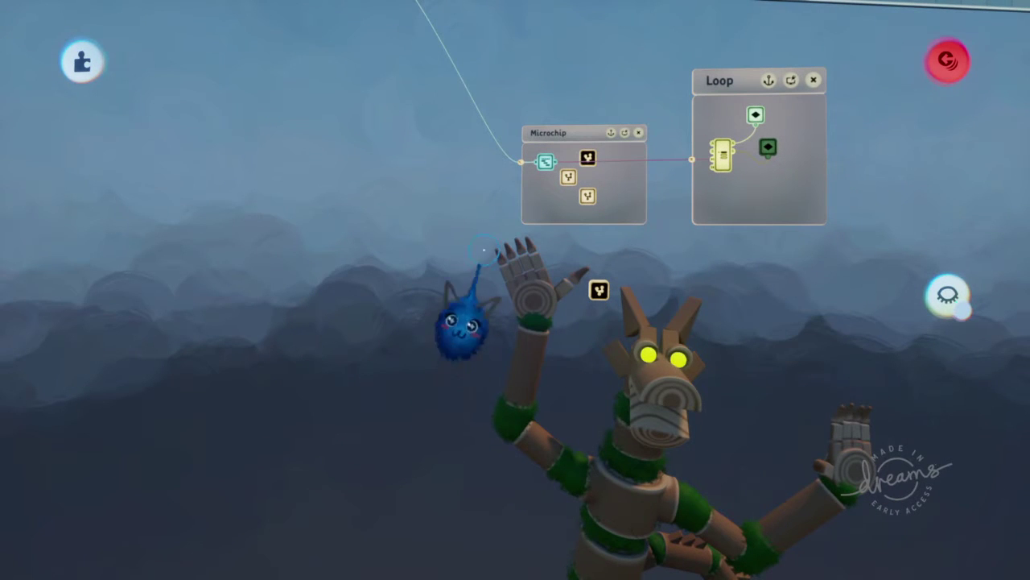
middle_click_drag(485, 239, 465, 280)
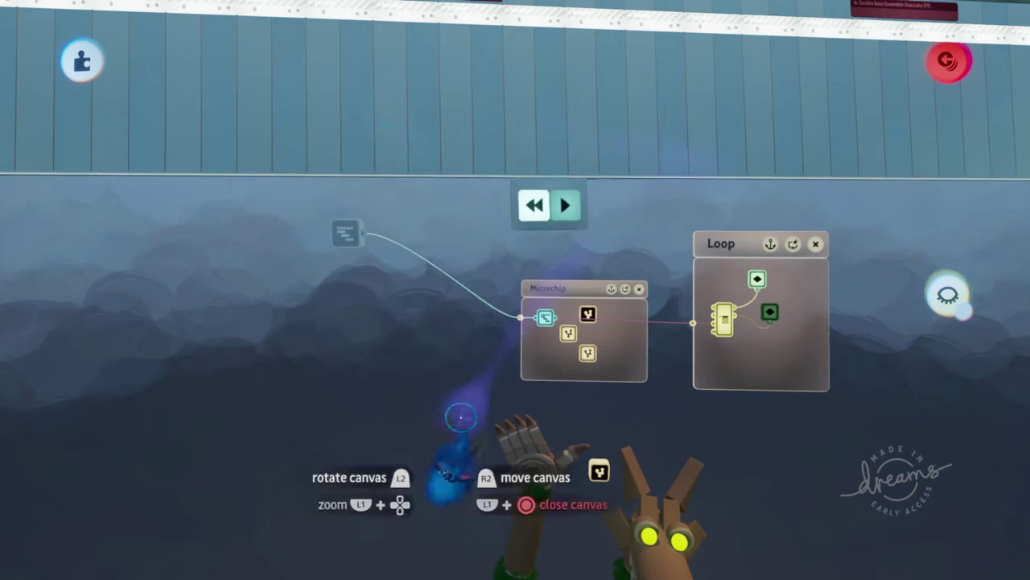
middle_click_drag(460, 414, 380, 398)
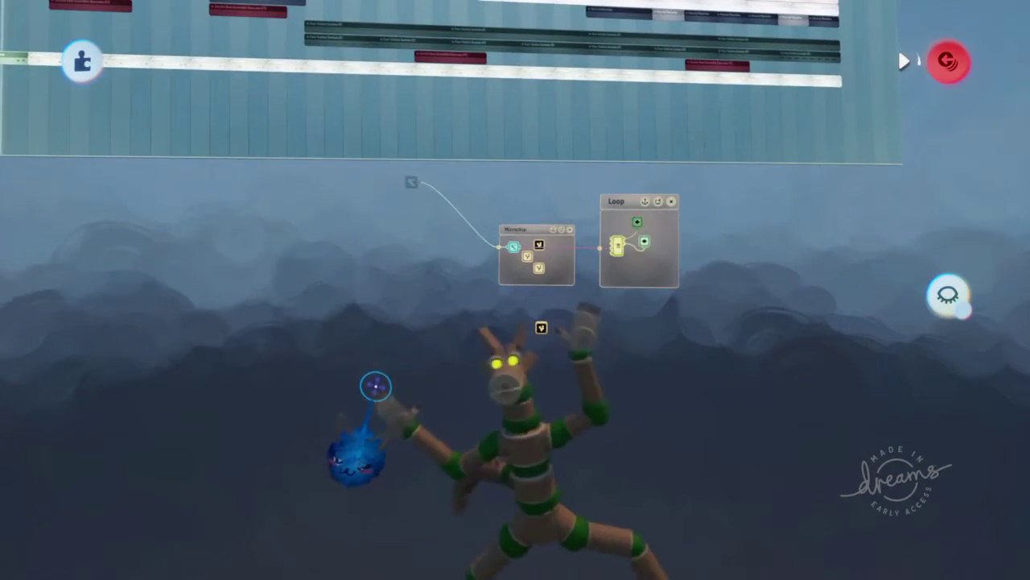
mouse_move(439, 439)
middle_mouse_down()
mouse_move(555, 515)
mouse_move(718, 371)
mouse_move(459, 387)
middle_mouse_up()
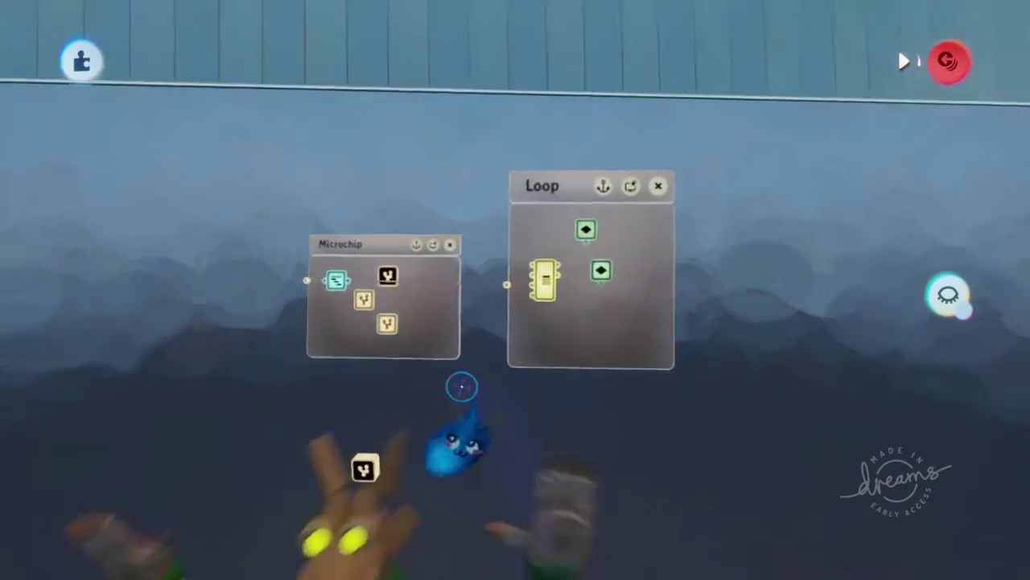
middle_click_drag(402, 402, 371, 314)
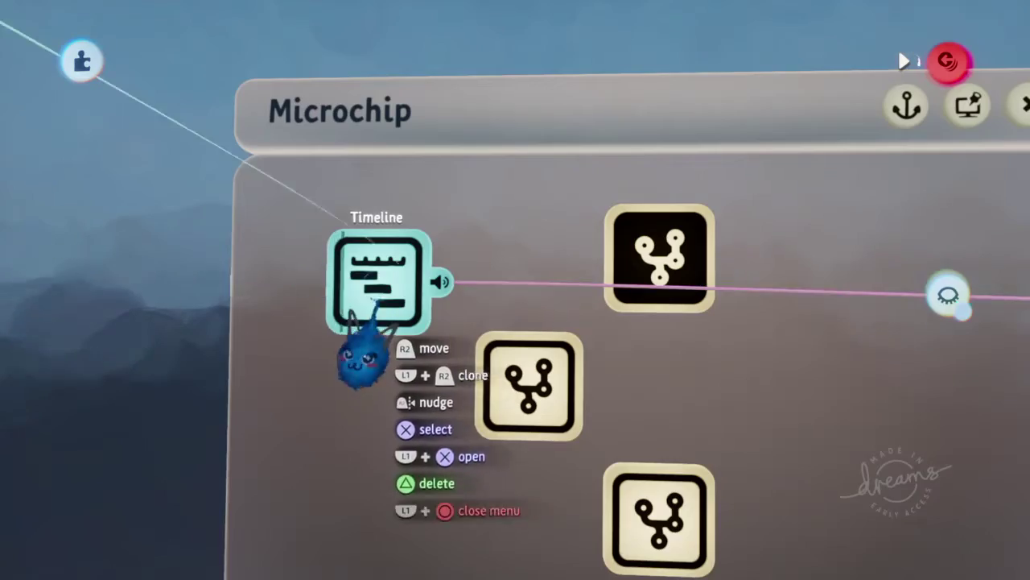
Step: Open the Microchip's Timeline node into its own canvas and frame it
left_click(369, 314)
middle_click_drag(354, 377, 583, 346)
key("Escape")
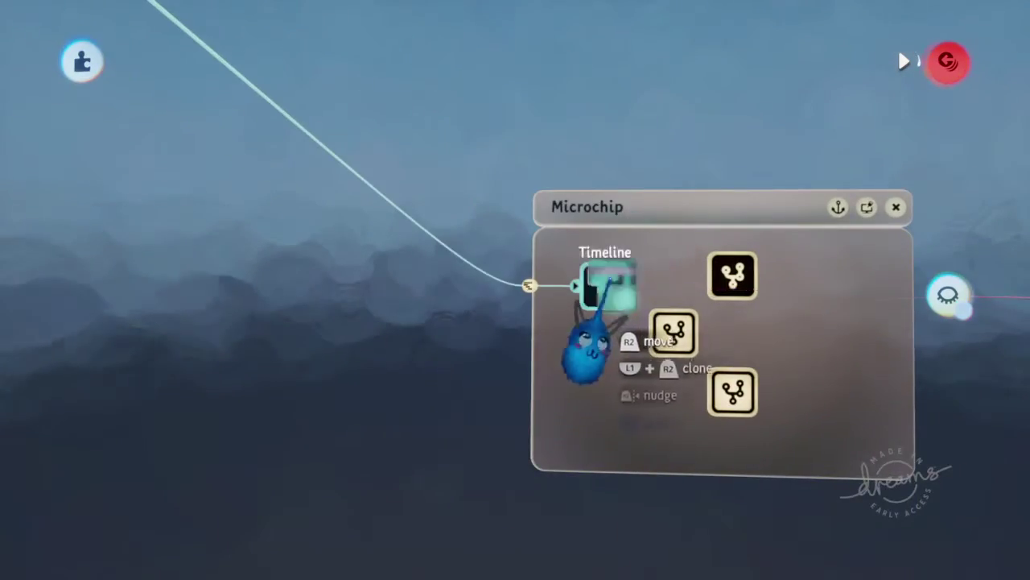
left_click(610, 280)
middle_click_drag(574, 345, 412, 367)
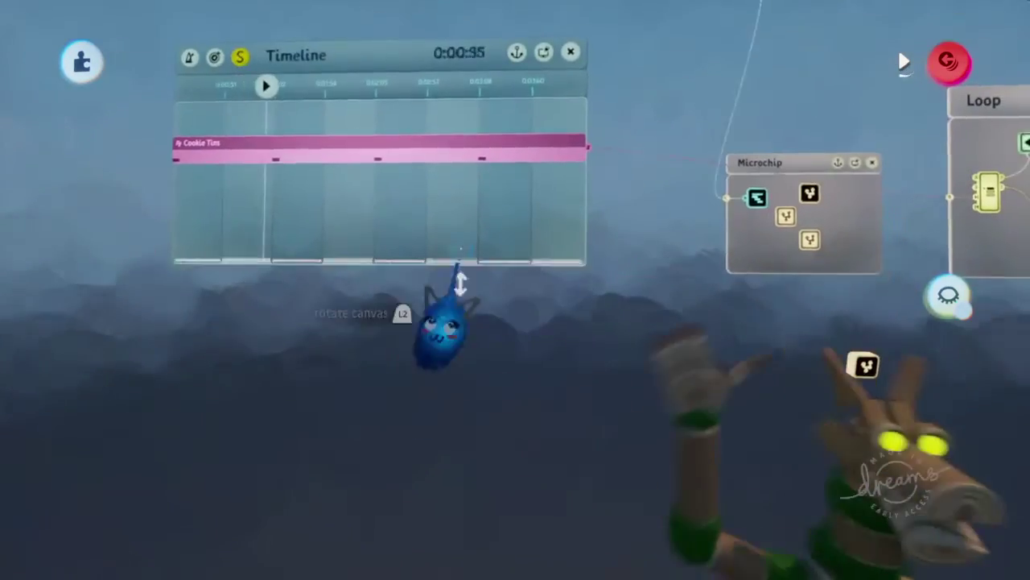
middle_click_drag(394, 435, 425, 205)
Step: Inspect the Cookie Tins clip's sound outputs
left_click(419, 270)
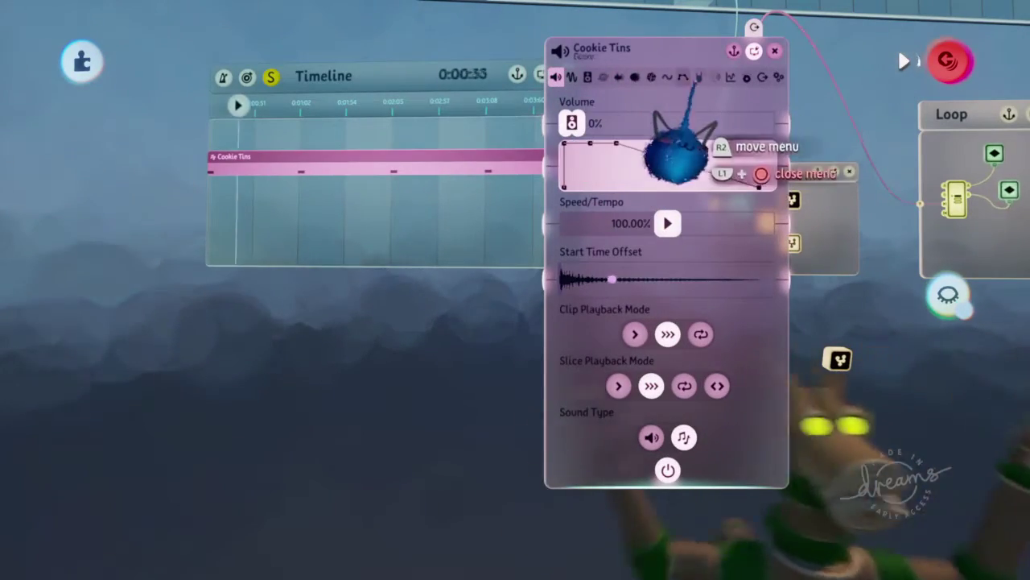
left_click(763, 77)
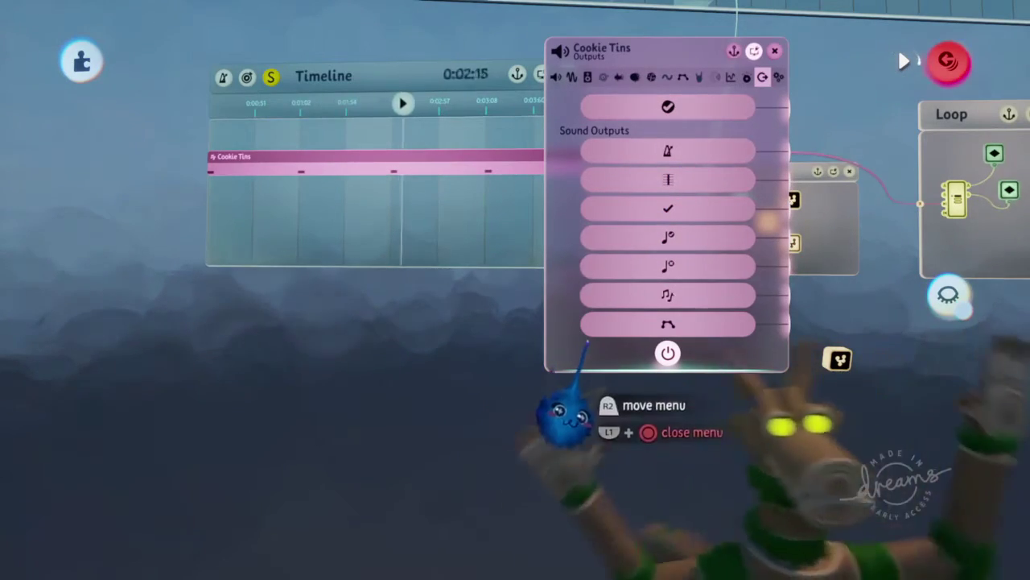
key("Escape")
scroll(531, 322, "up", 5)
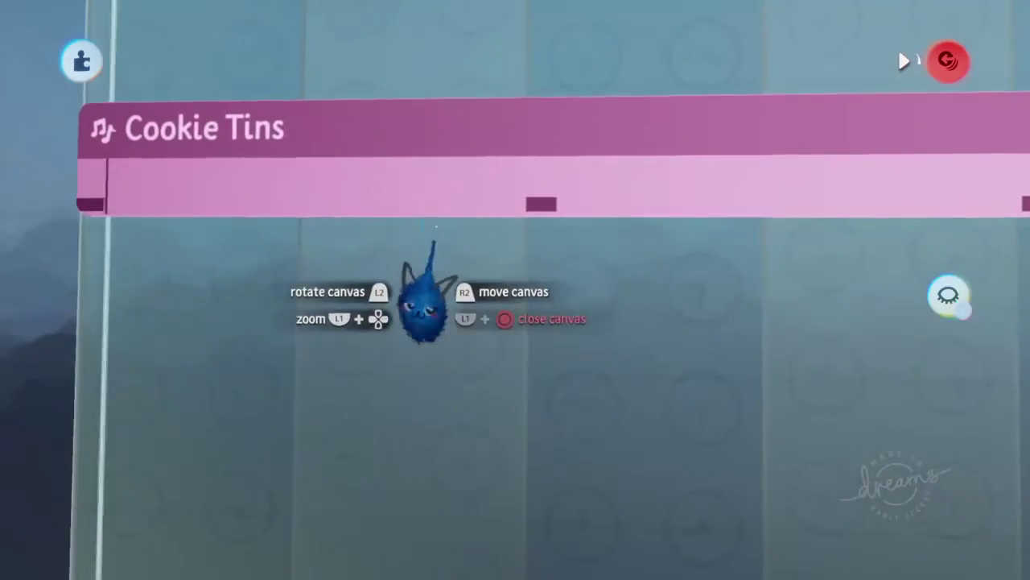
scroll(435, 228, "down", 5)
Step: Move the first Cookie Tins note later in the bar, then reopen its sound settings
left_click(414, 230)
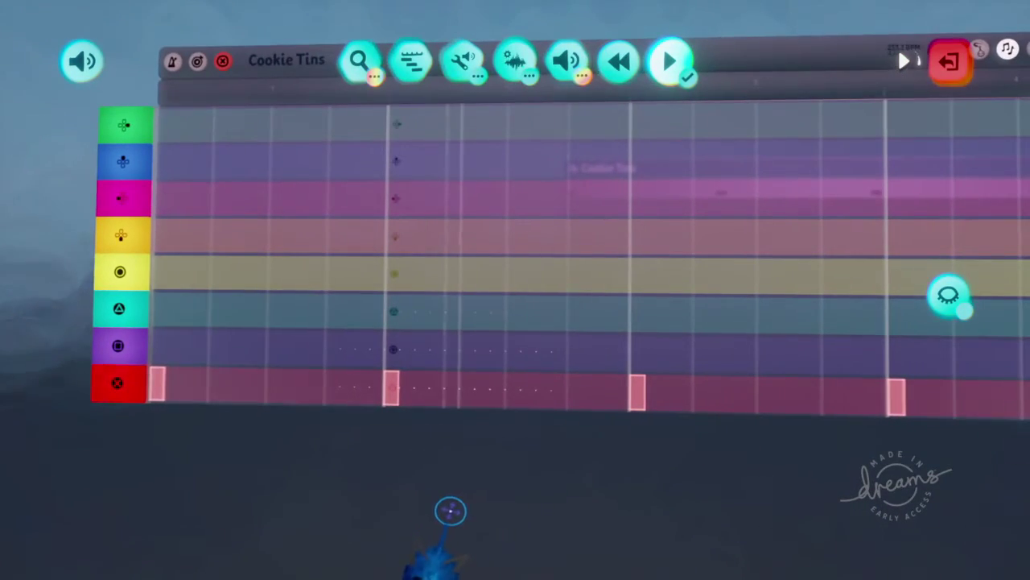
scroll(450, 510, "up", 3)
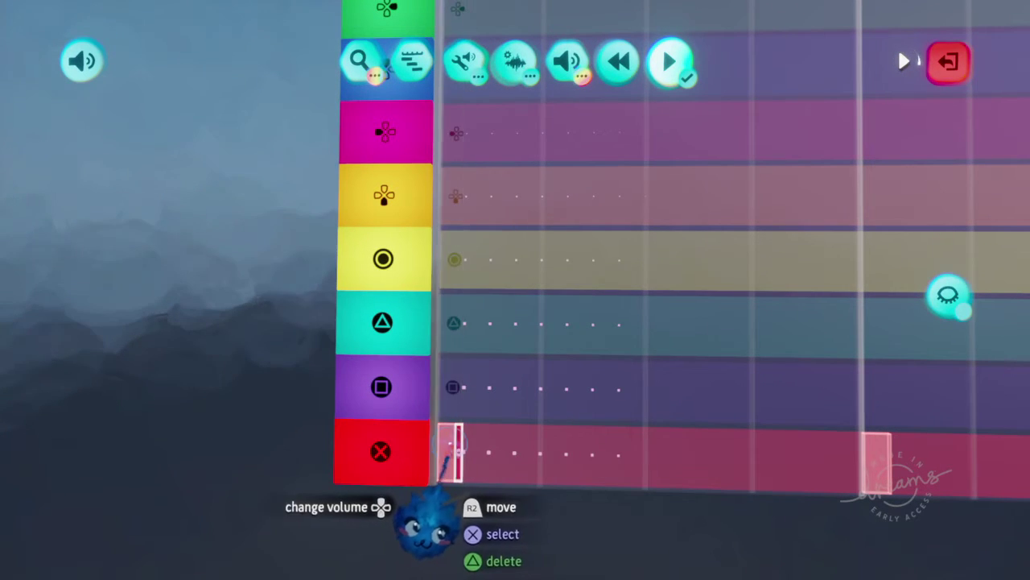
left_click_drag(449, 447, 649, 459)
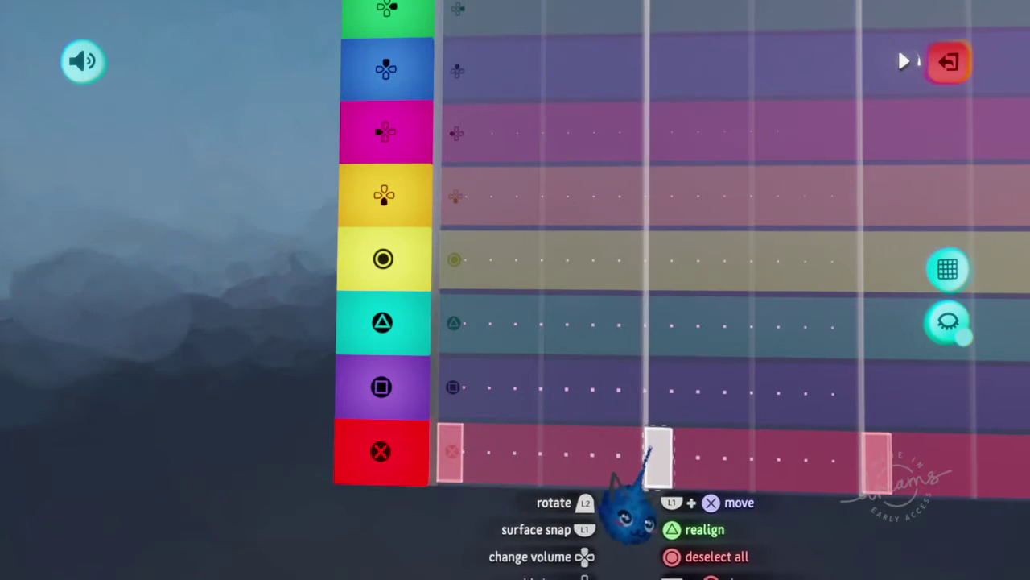
key("Escape")
key("Escape")
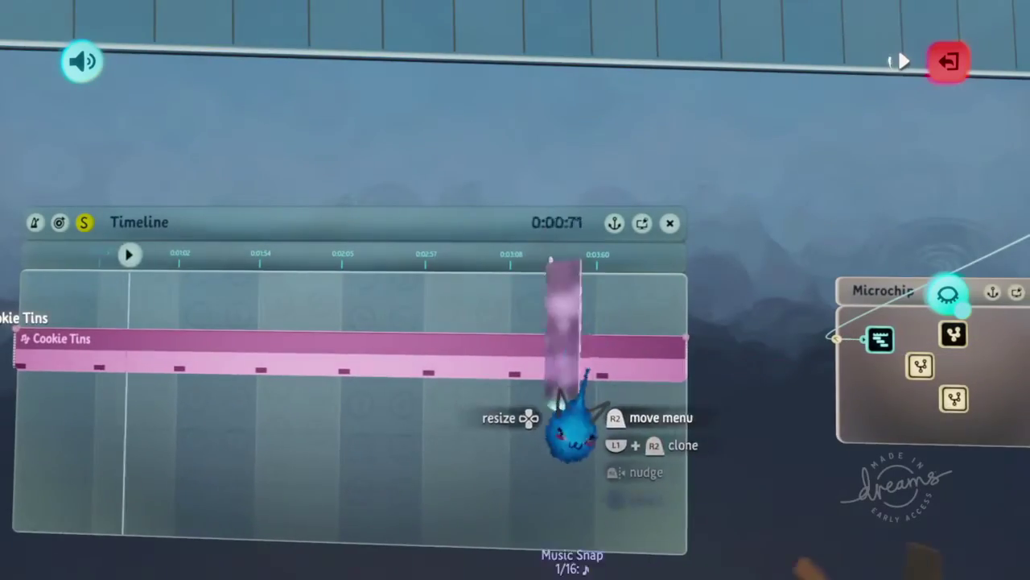
left_click(587, 374)
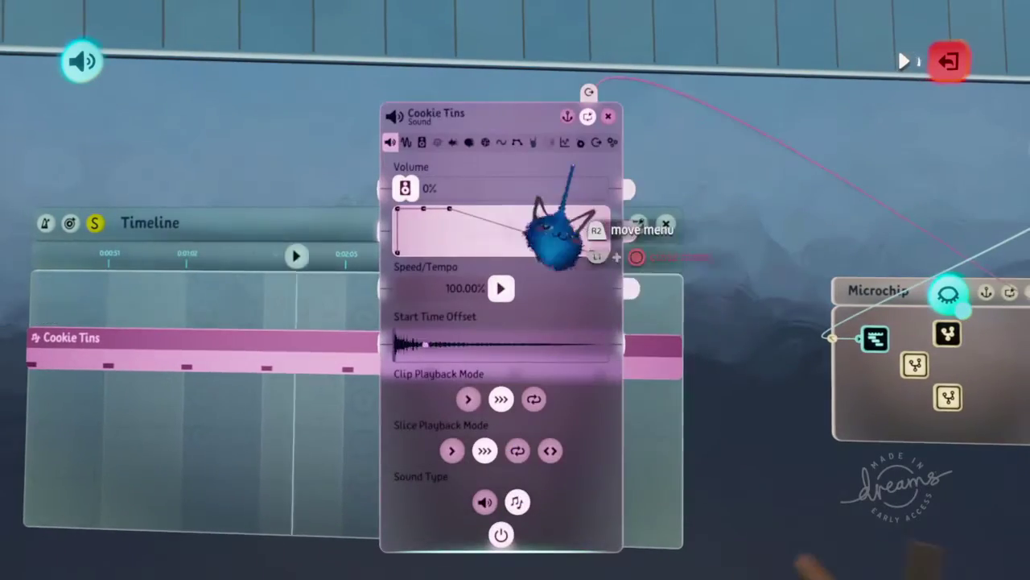
Step: Wire the Cookie Tins Note On output into the Loop chip's input port
left_click(597, 143)
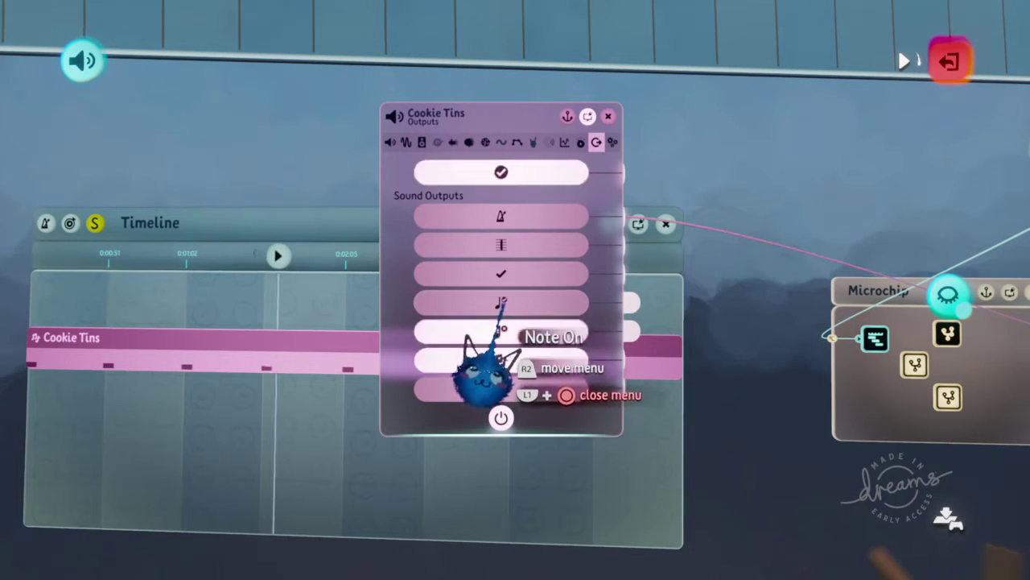
left_click(501, 304)
left_click(833, 341)
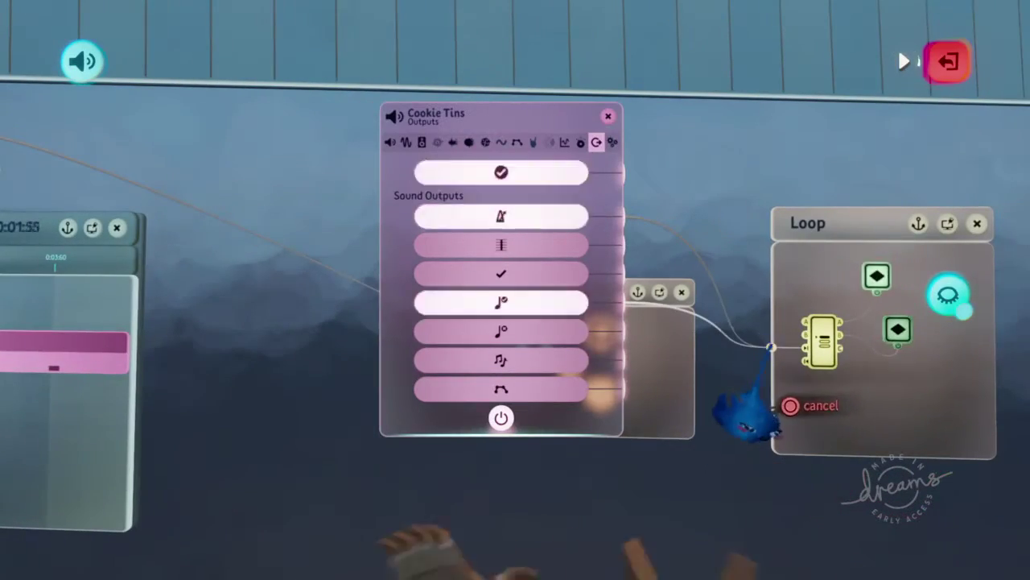
left_click(771, 348)
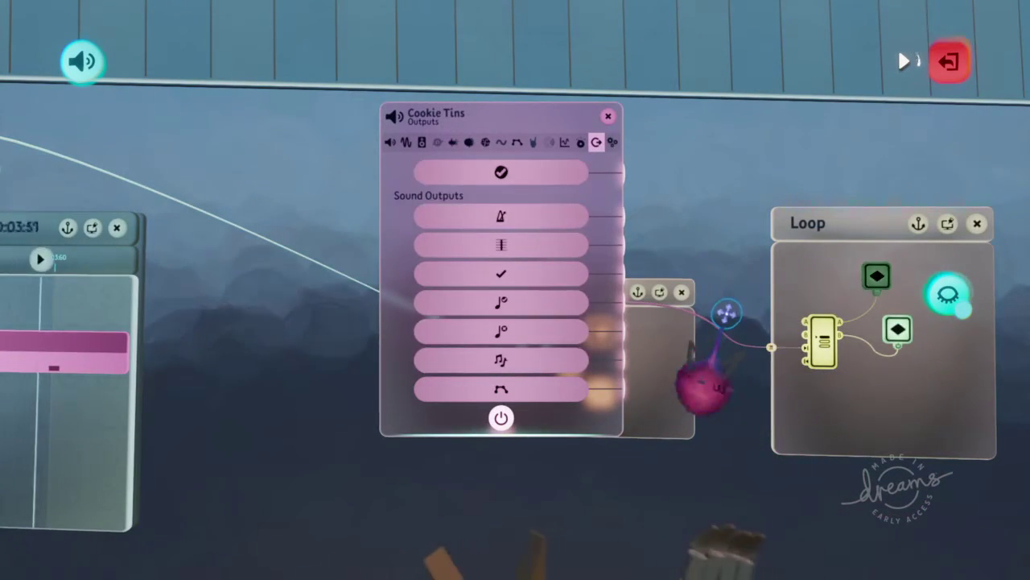
key("Escape")
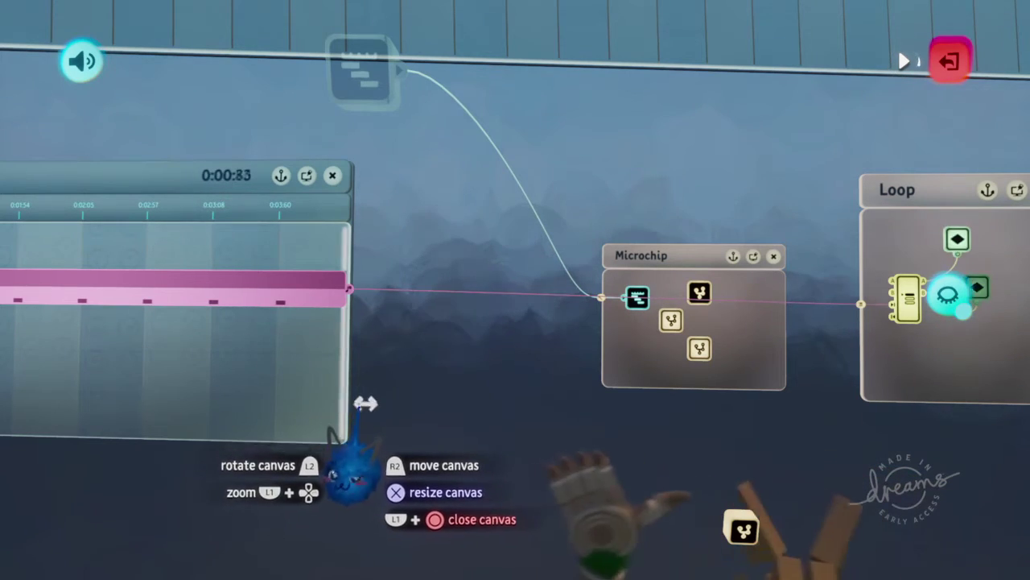
Step: Stop playback, leave sound editing mode, and reframe the chips
key("space")
key("Escape")
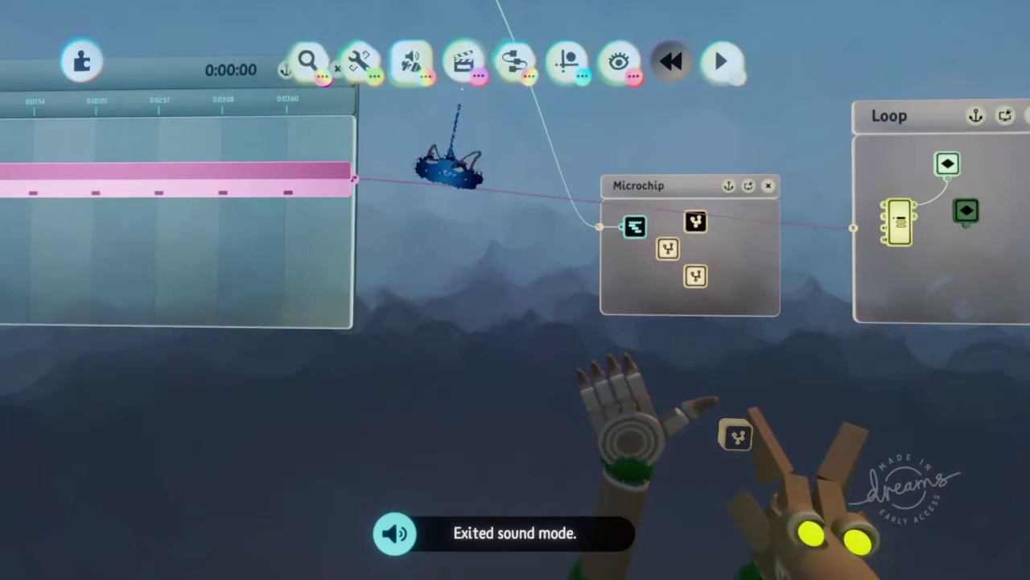
middle_click_drag(463, 201, 399, 326)
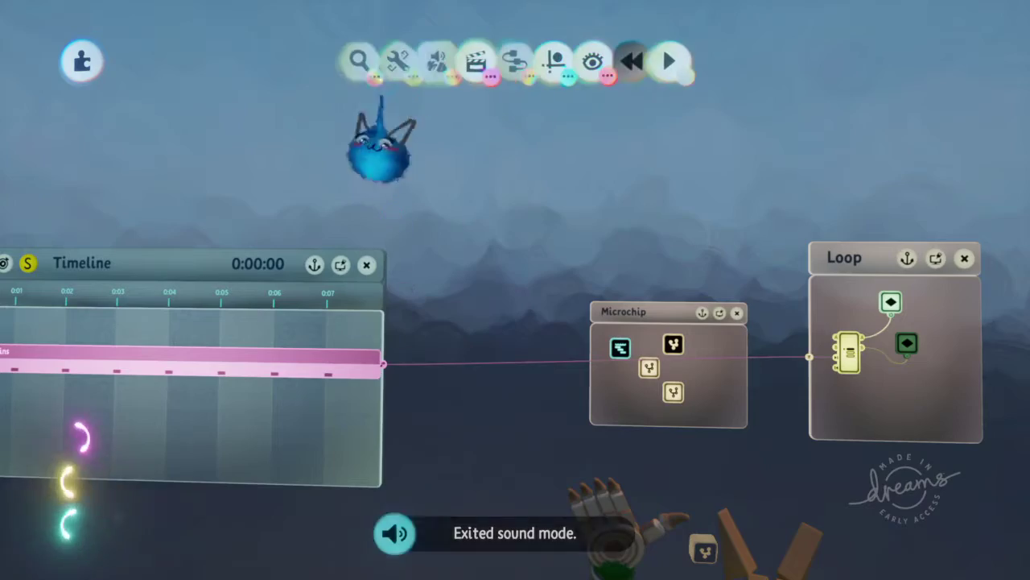
Step: Stamp the Rouge song from My Creations and check its Timeline's playback properties
left_click(308, 64)
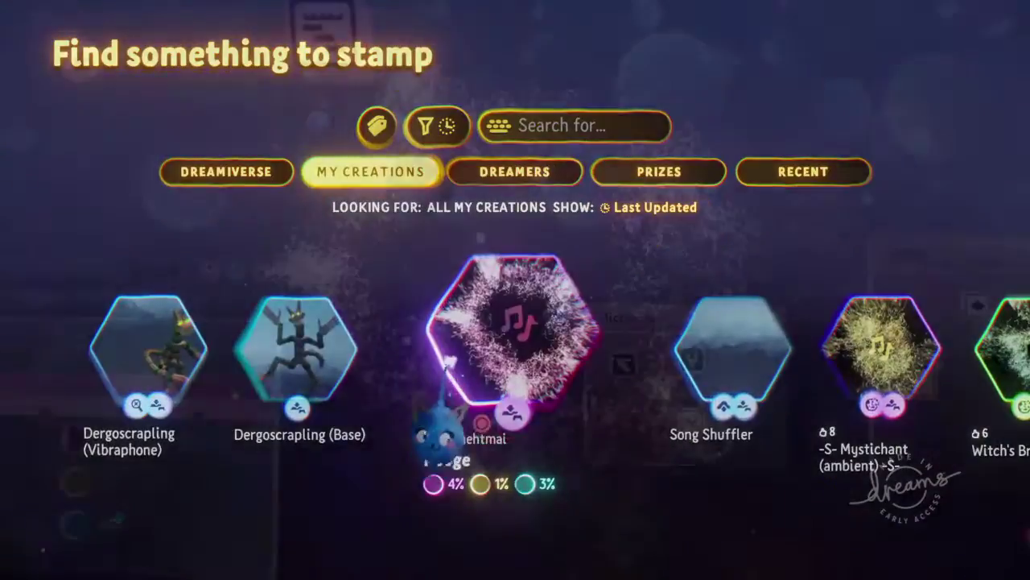
left_click(451, 394)
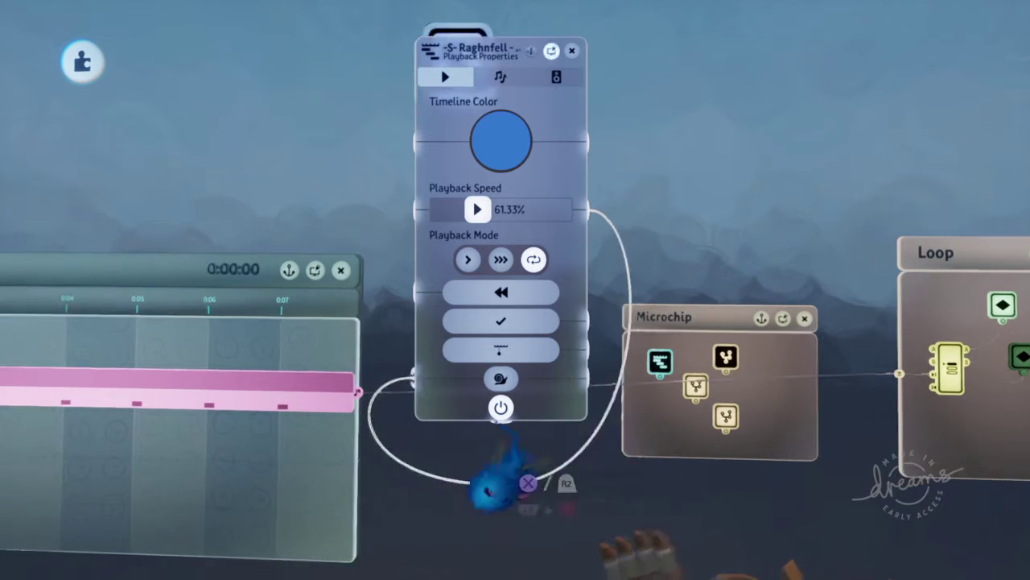
left_click(322, 484)
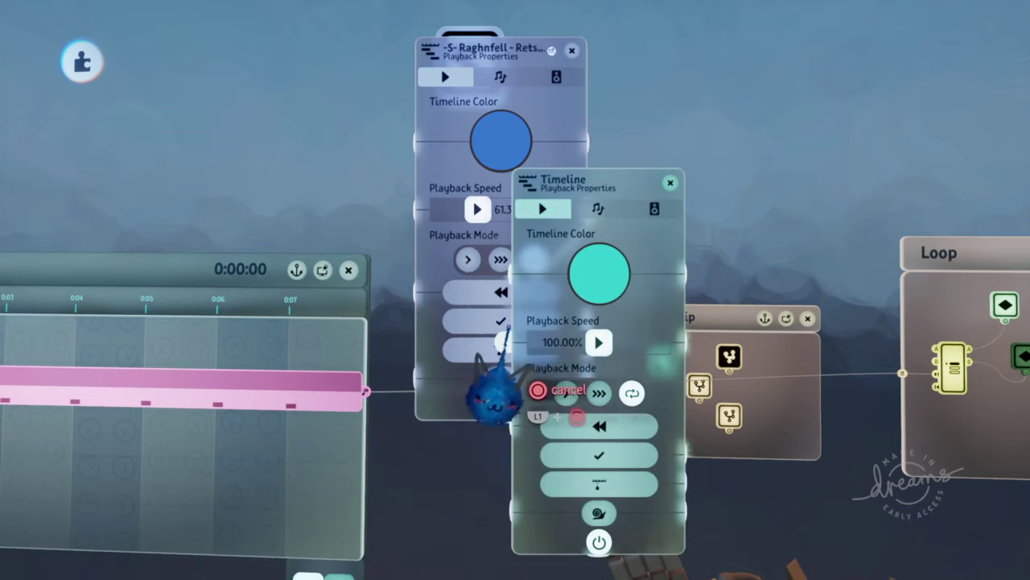
key("Escape")
key("Escape")
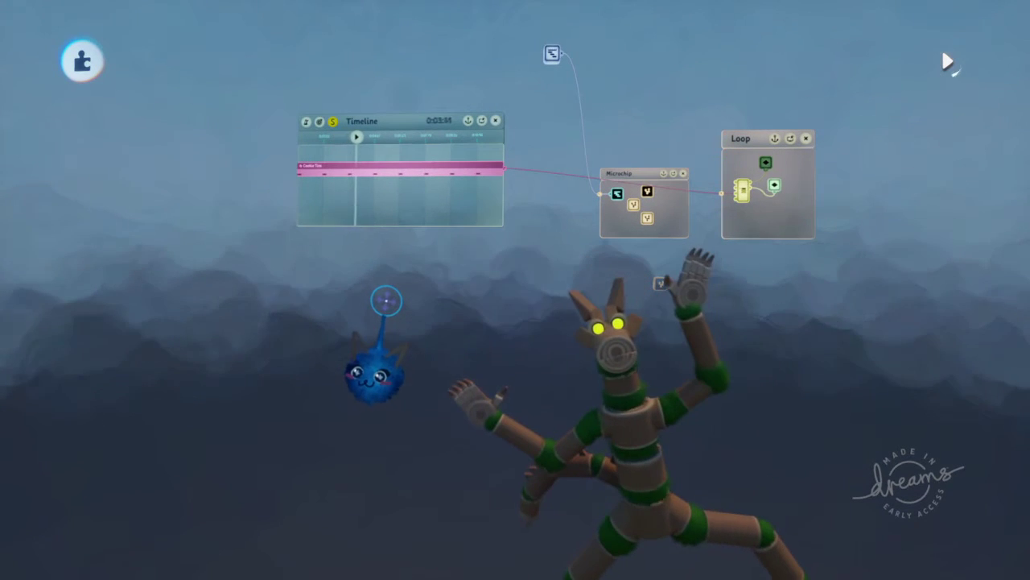
middle_click_drag(387, 300, 446, 301)
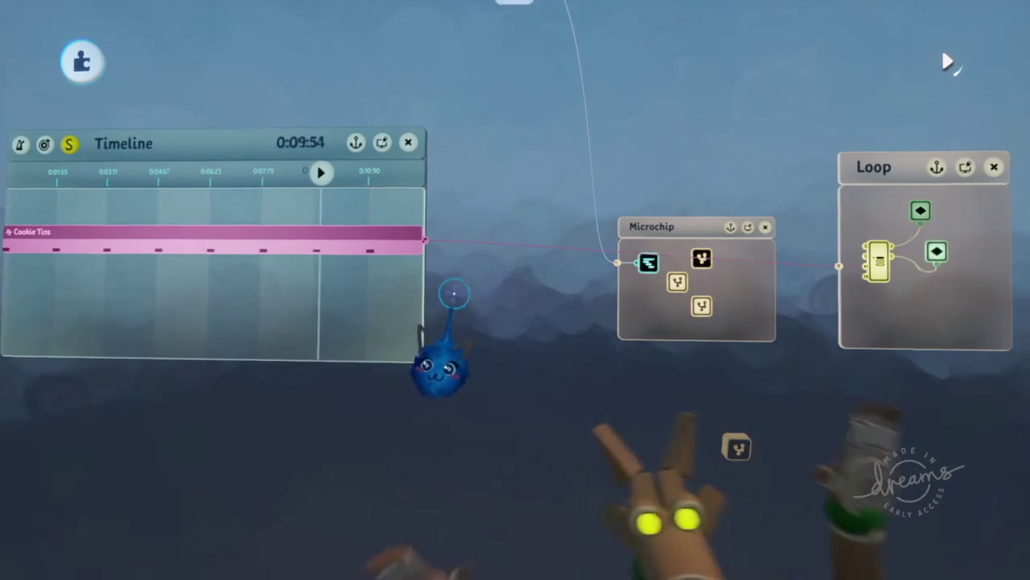
middle_click_drag(447, 300, 348, 295)
middle_click_drag(195, 304, 334, 413)
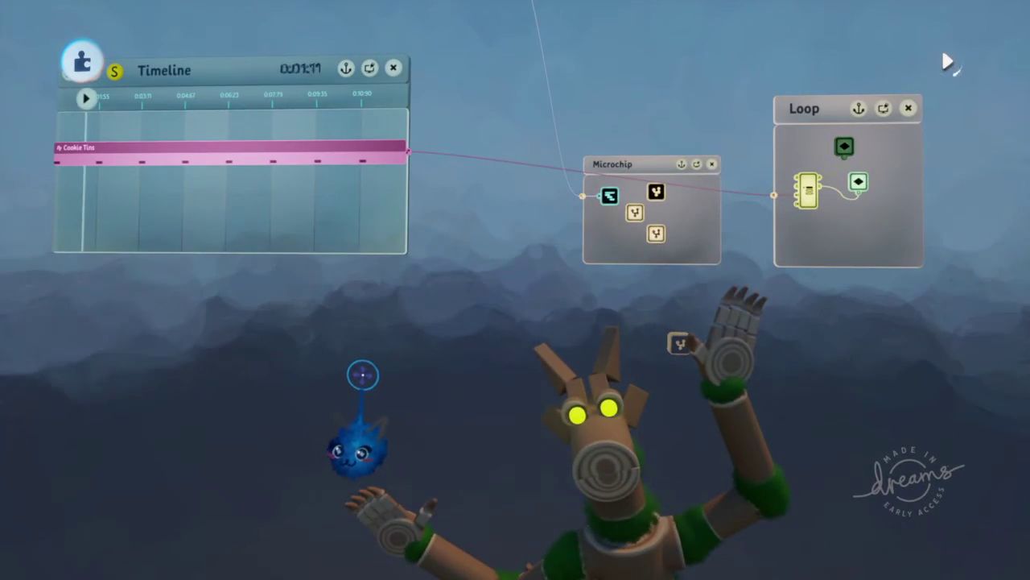
mouse_move(359, 451)
middle_mouse_down()
mouse_move(552, 358)
mouse_move(537, 343)
middle_mouse_up()
mouse_move(533, 282)
middle_mouse_down()
mouse_move(464, 323)
mouse_move(437, 425)
mouse_move(412, 388)
mouse_move(448, 373)
mouse_move(423, 295)
mouse_move(319, 222)
mouse_move(311, 315)
mouse_move(339, 373)
mouse_move(287, 322)
middle_mouse_up()
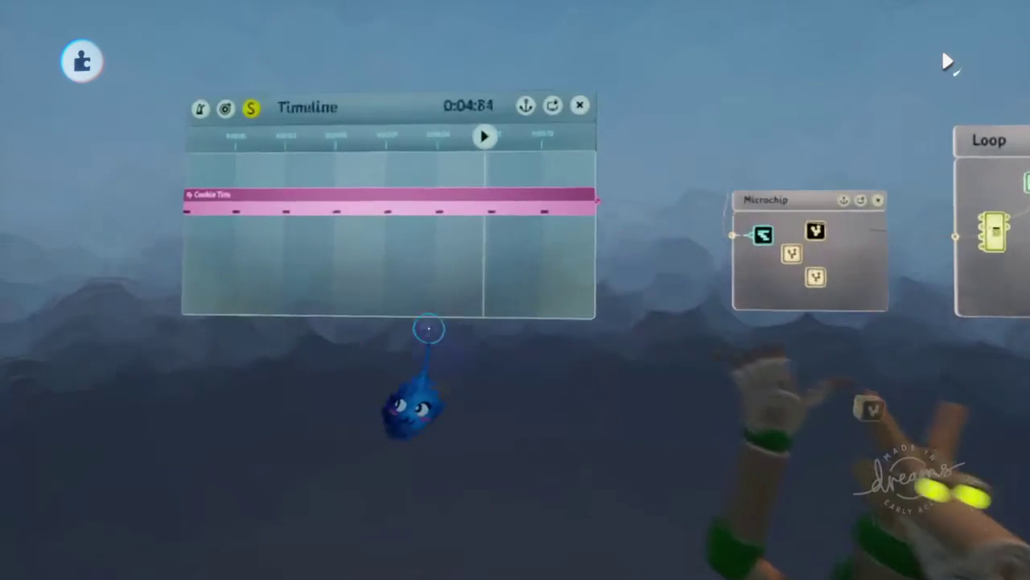
middle_click_drag(325, 312, 506, 410)
Step: Check the Cookie Tins sound outputs, then zoom into its note sequencer lanes
left_click(515, 354)
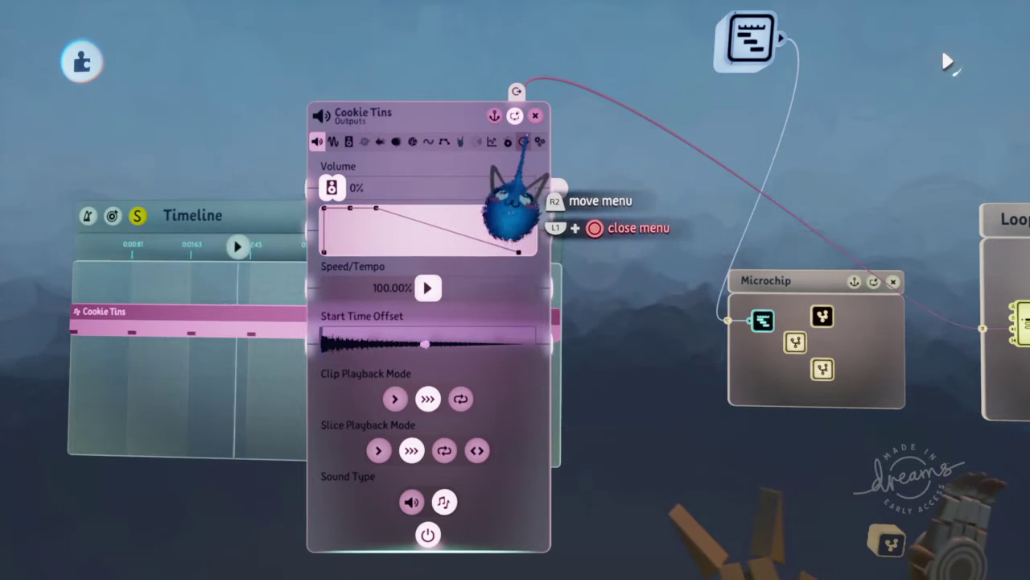
left_click(523, 141)
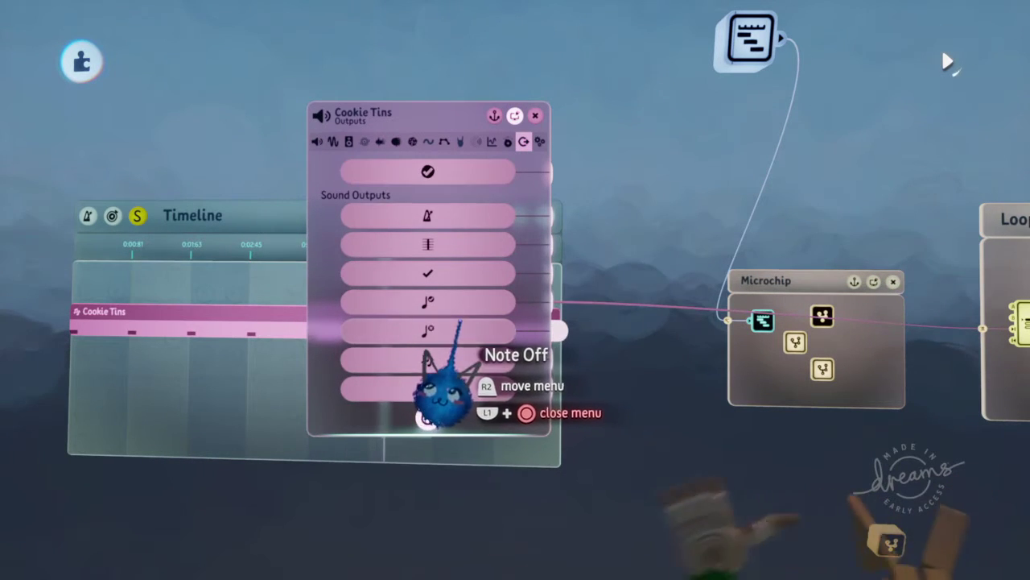
key("Escape")
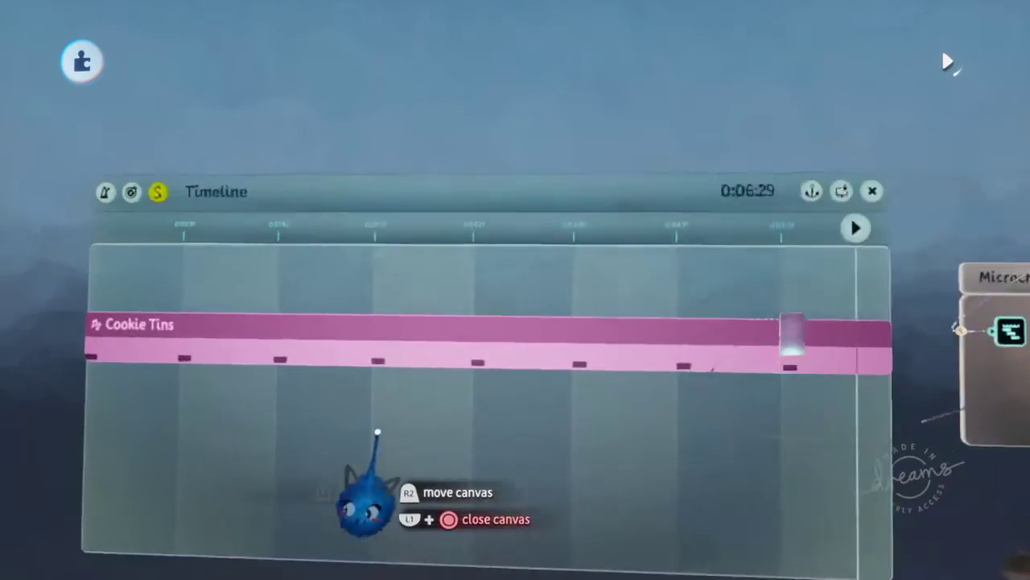
key("Escape")
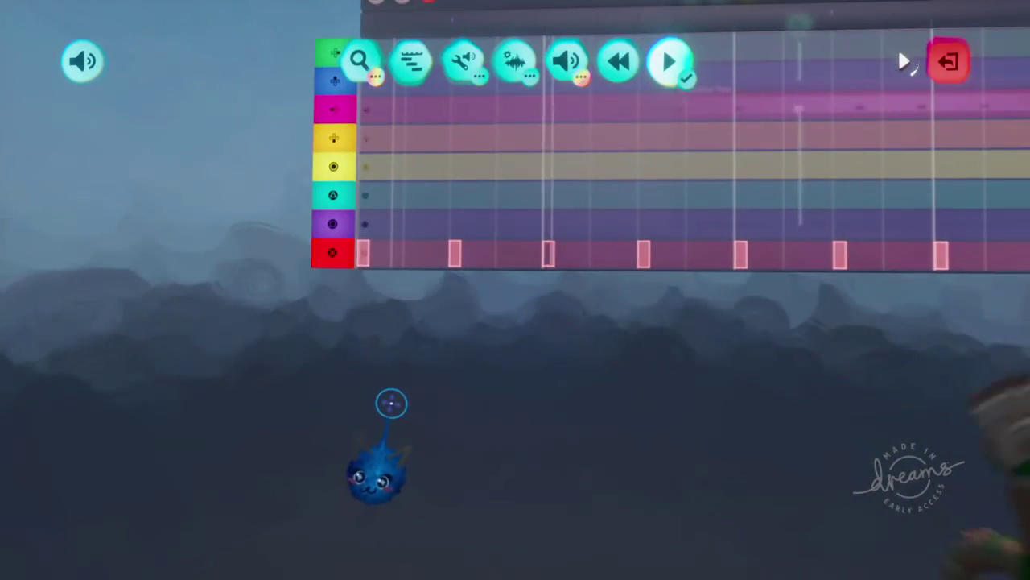
left_click(391, 403)
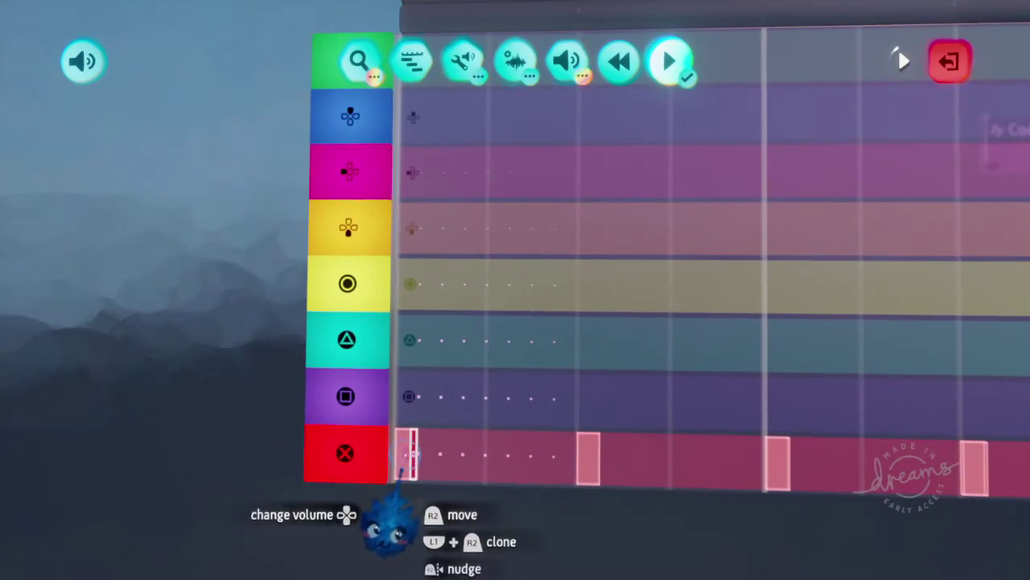
Step: Space Cookie Tins notes evenly along the cross row by moving and cloning them
left_click_drag(386, 536, 395, 533)
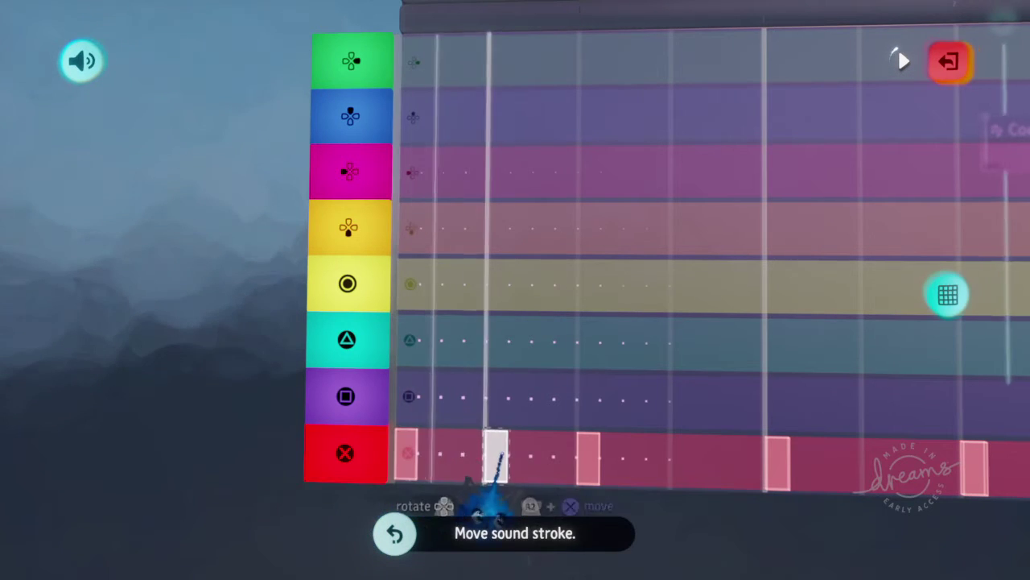
left_click_drag(493, 475, 498, 476)
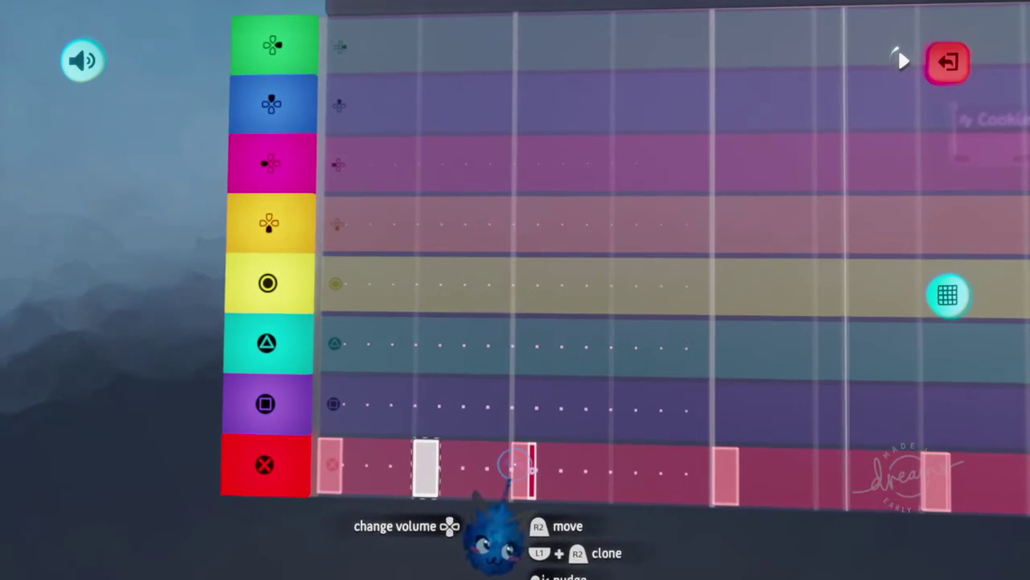
scroll(507, 466, "down", 2)
left_click(453, 454, "ctrl")
scroll(453, 453, "down", 5)
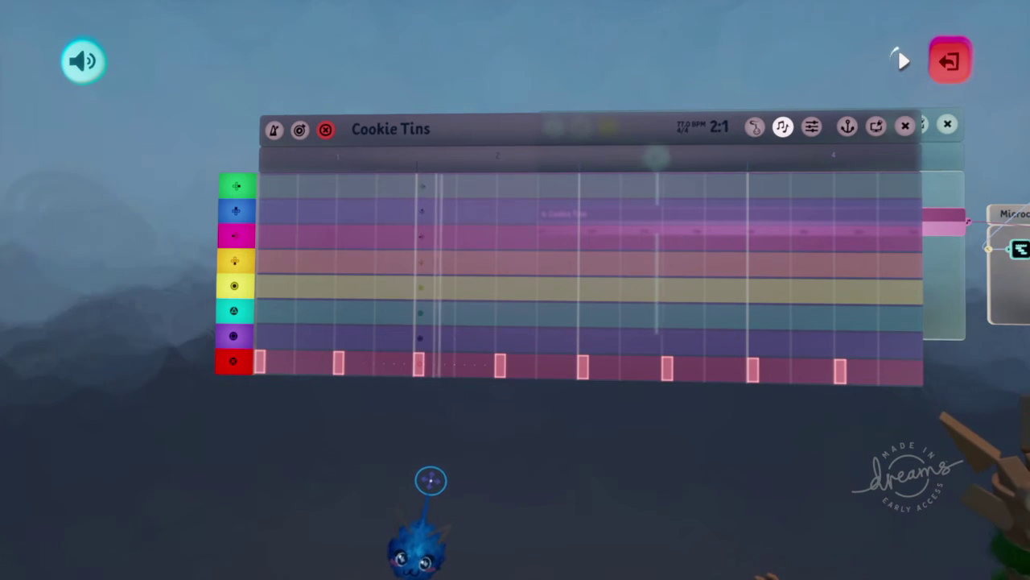
scroll(429, 481, "up", 5)
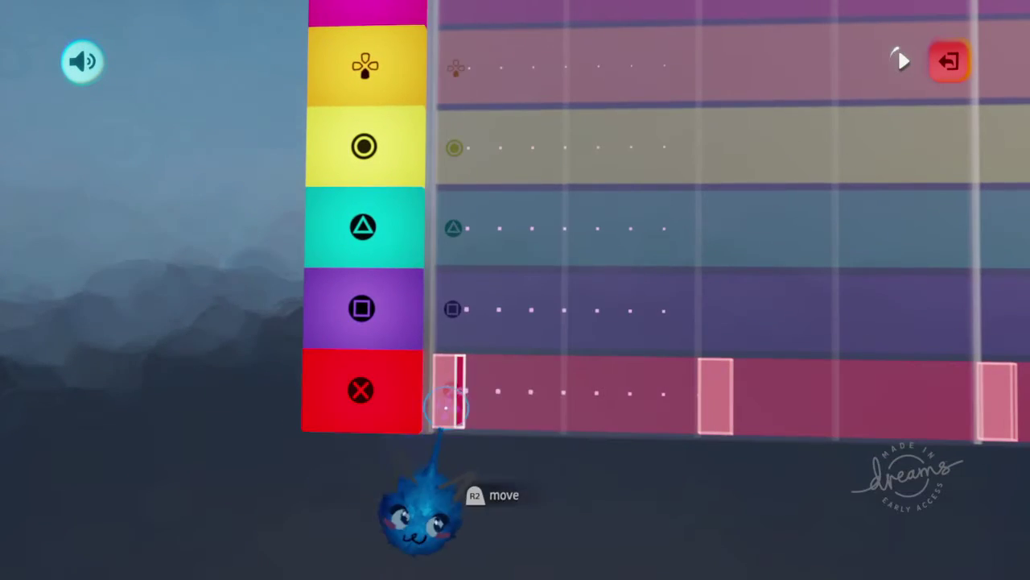
left_click_drag(453, 391, 594, 388)
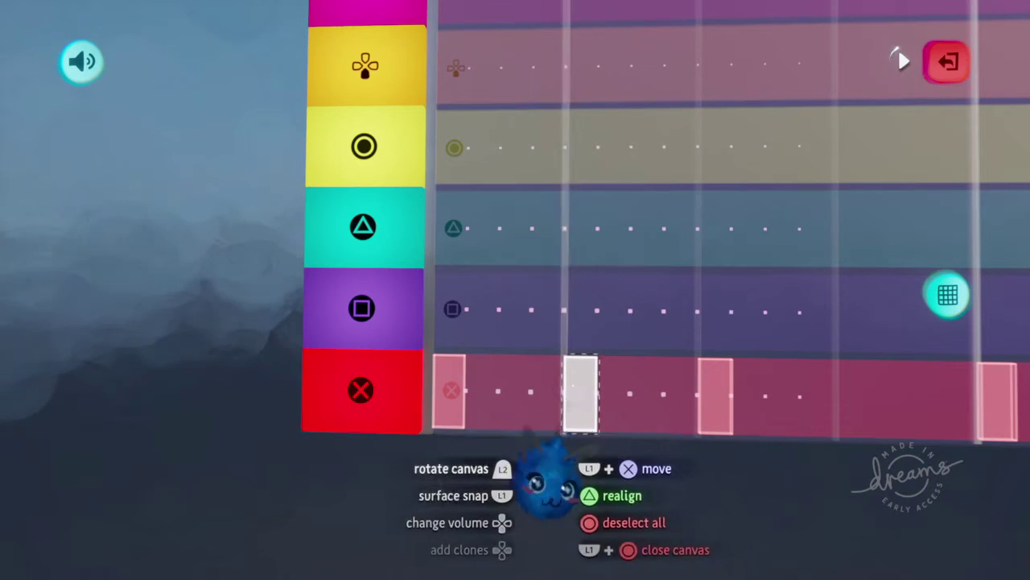
scroll(563, 401, "down", 3)
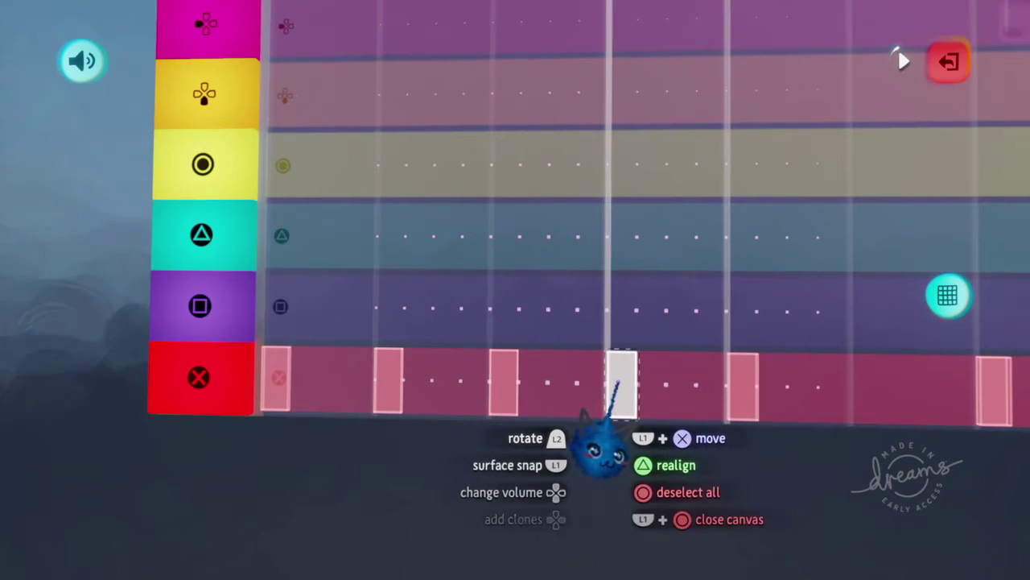
scroll(612, 455, "down", 5)
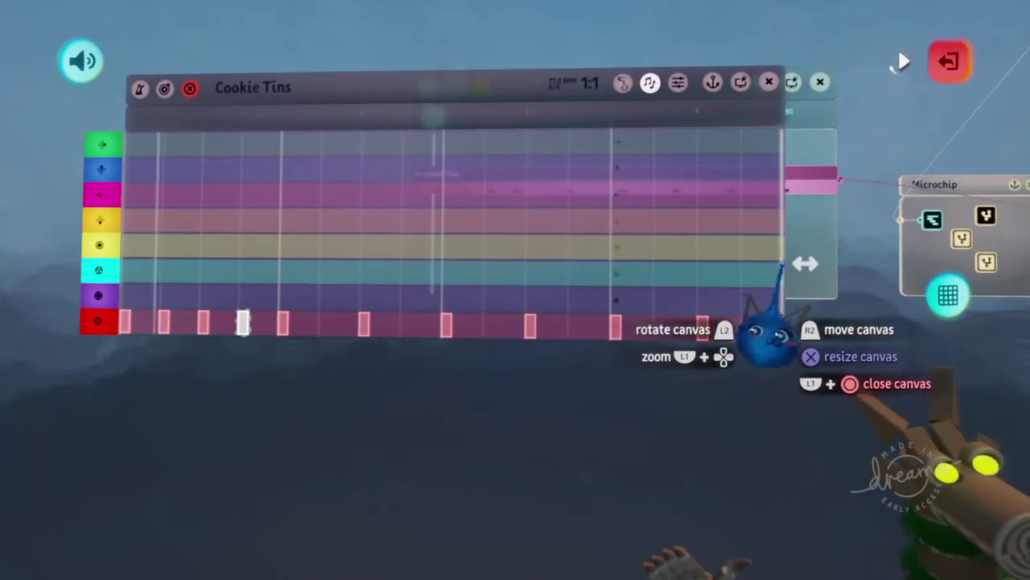
Step: Shorten the Cookie Tins clip from its end so it loops along the timeline
left_click_drag(780, 267, 333, 340)
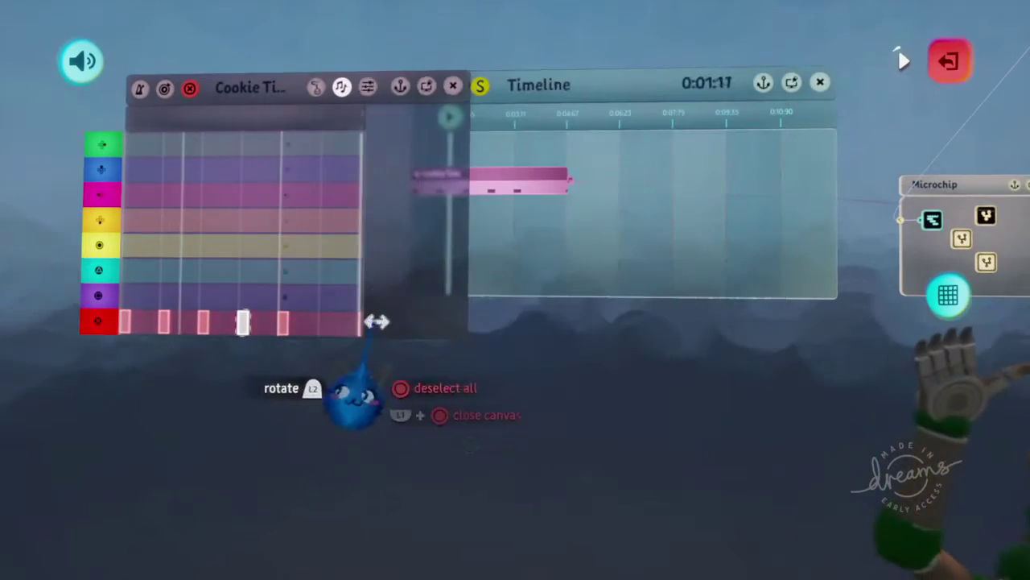
key("ctrl+z")
key("Escape")
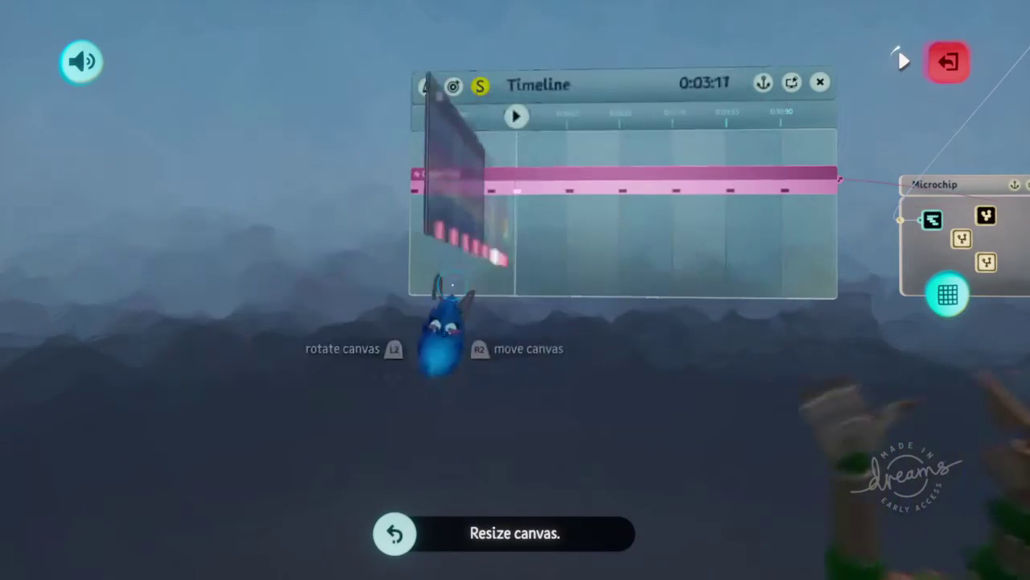
key("ctrl+z")
scroll(449, 374, "up", 3)
scroll(449, 374, "down", 5)
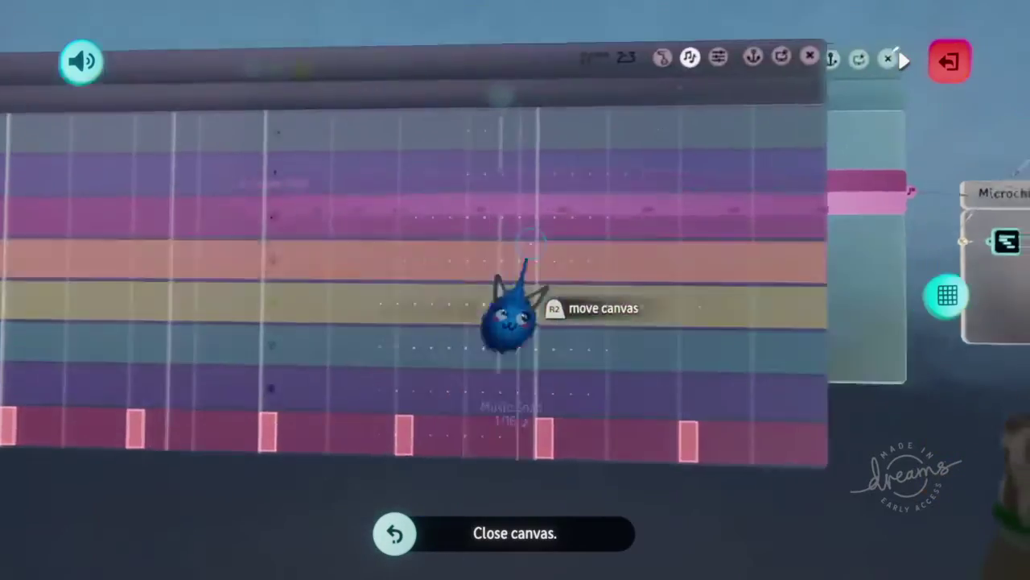
left_click_drag(648, 342, 338, 345)
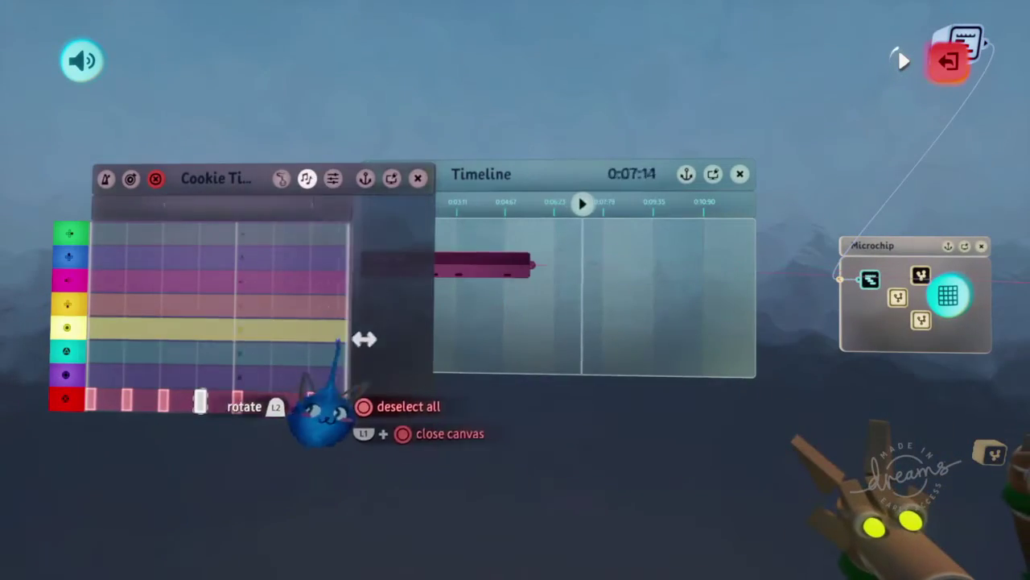
key("Escape")
scroll(241, 386, "up", 3)
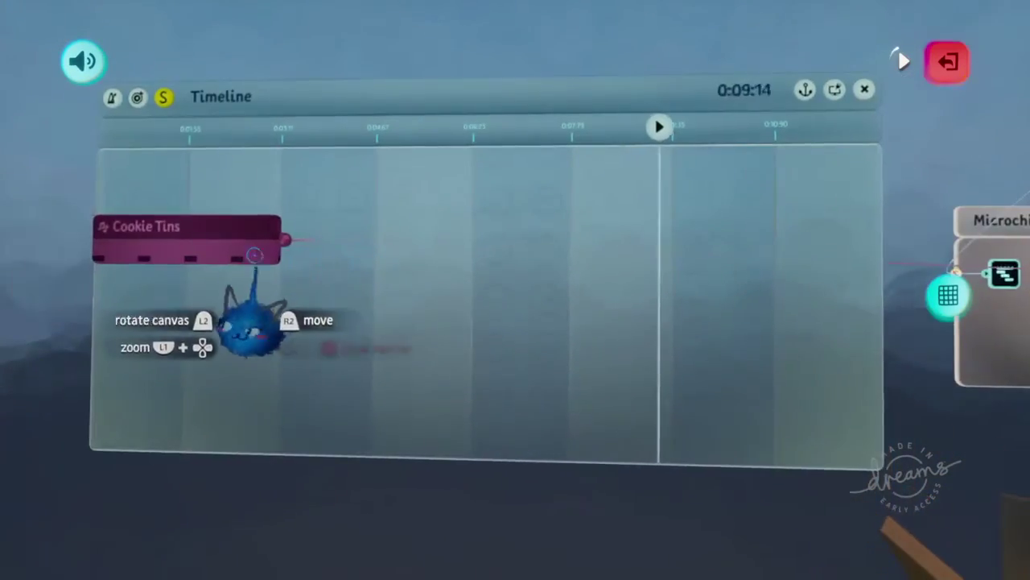
key("Escape")
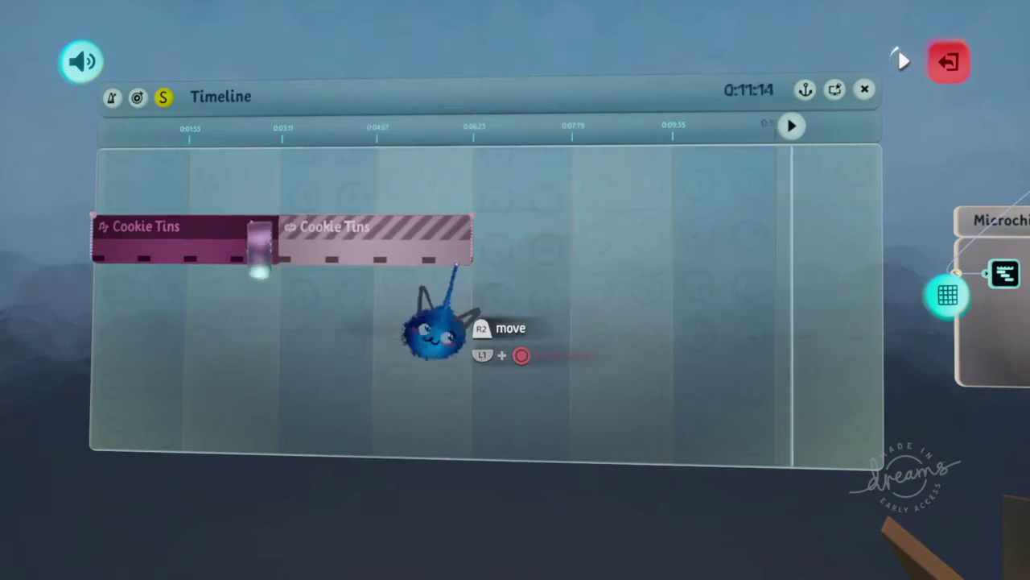
scroll(564, 306, "up", 3)
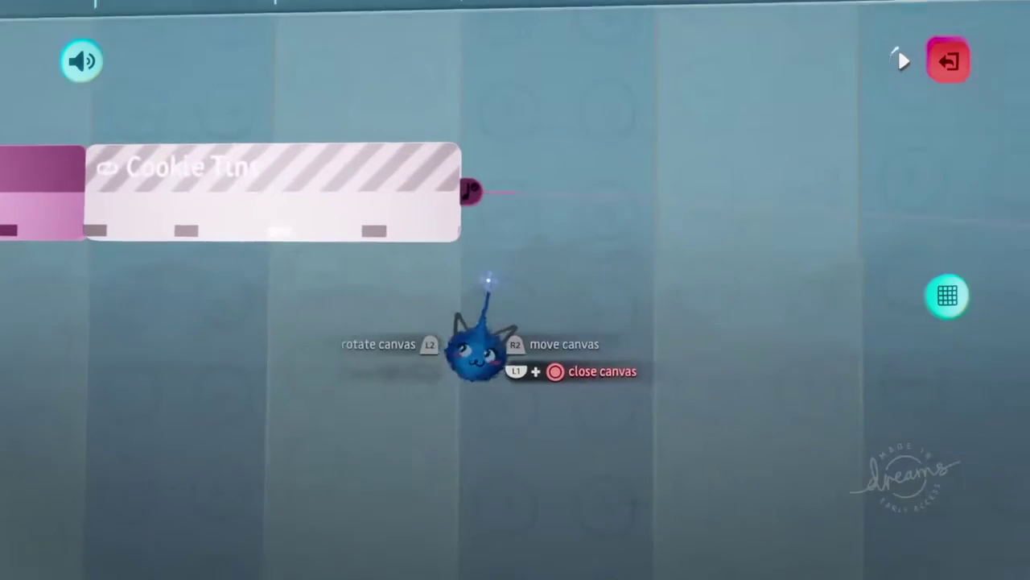
scroll(573, 318, "down", 3)
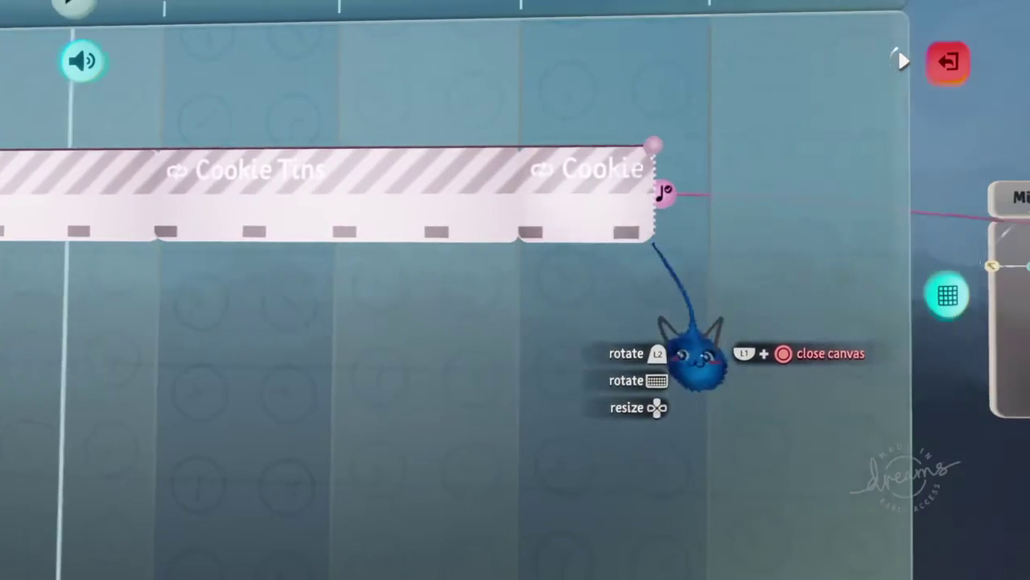
scroll(610, 342, "down", 5)
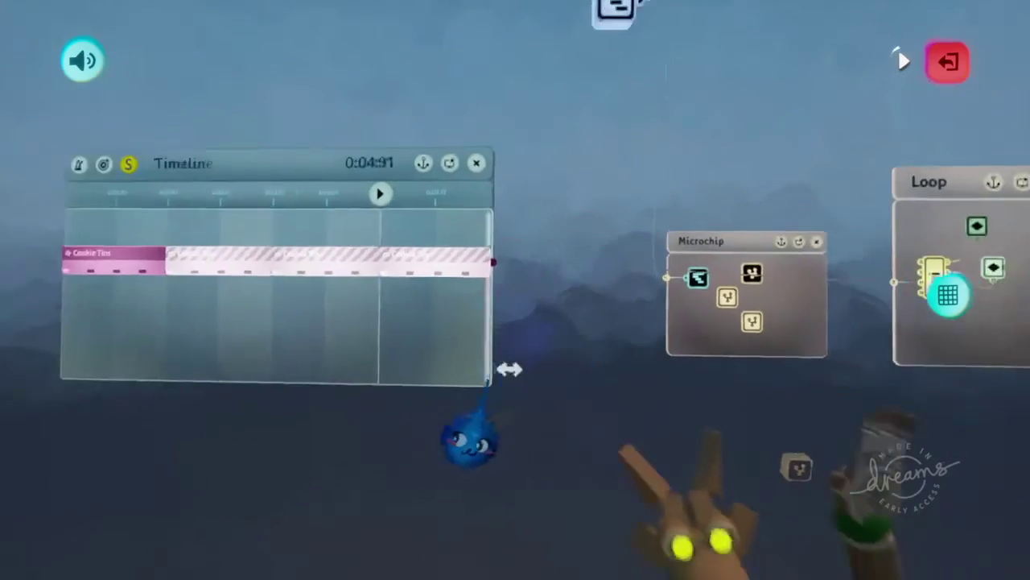
scroll(490, 386, "up", 3)
scroll(472, 402, "up", 3)
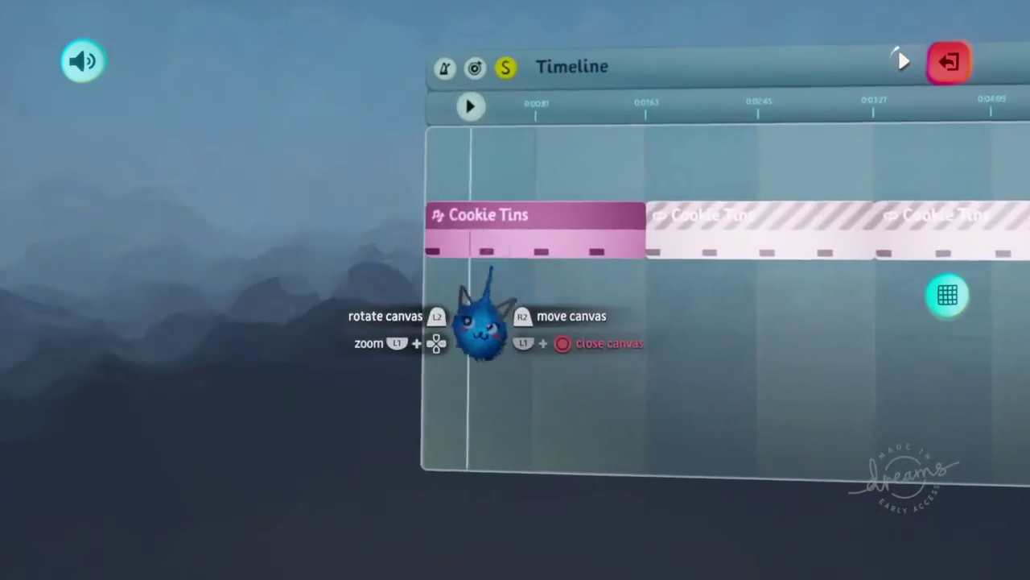
scroll(483, 322, "up", 3)
scroll(471, 310, "up", 2)
scroll(409, 329, "up", 3)
scroll(456, 345, "up", 3)
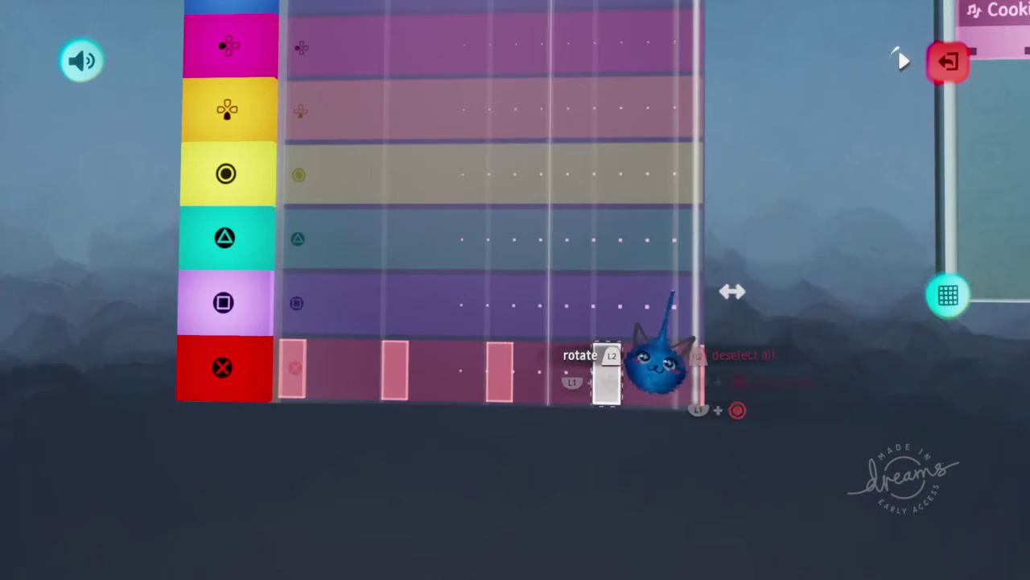
Step: Narrow the sequencer canvas and remove the extra narrow cross-row note
mouse_move(660, 280)
left_mouse_down()
mouse_move(627, 251)
mouse_move(733, 252)
left_mouse_up()
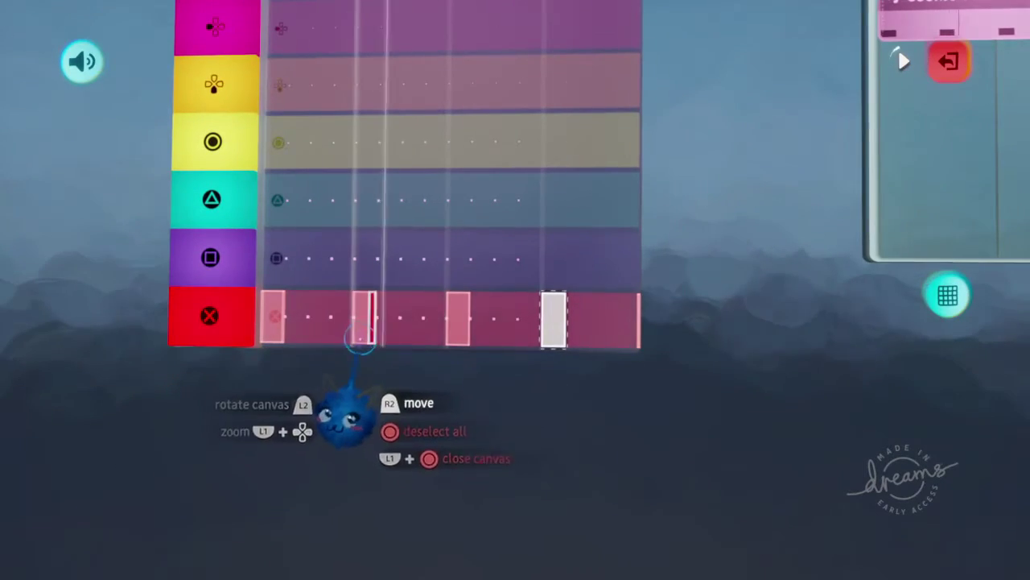
left_click_drag(355, 323, 476, 315)
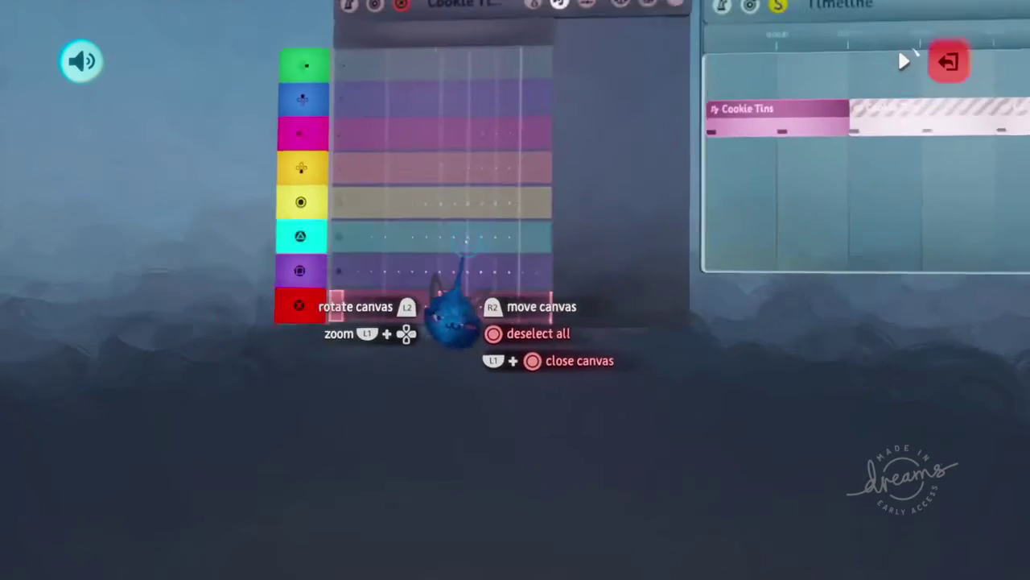
left_click(435, 273)
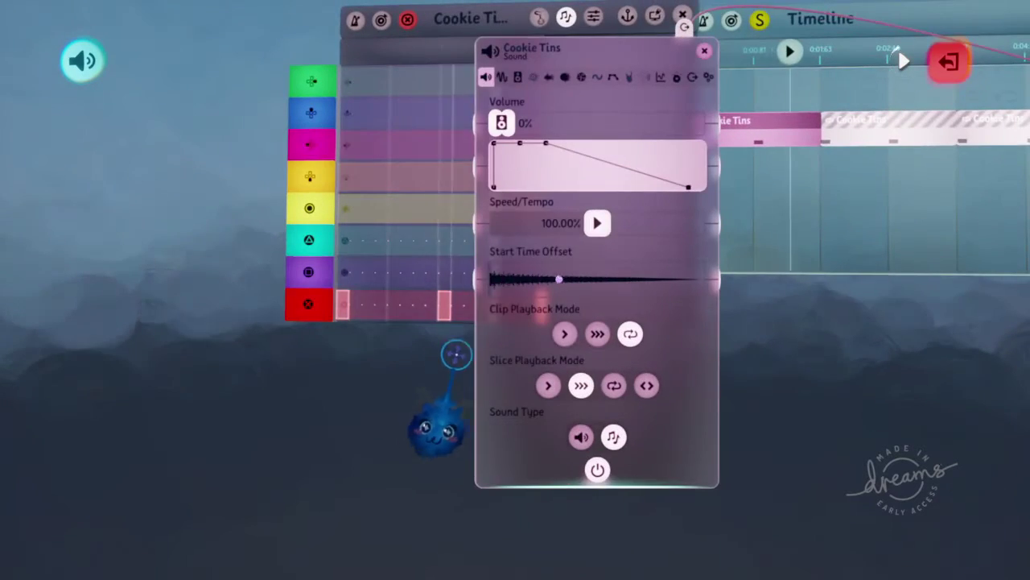
key("Escape")
Step: Frame the Timeline and Microchip together and close the timeline's playback settings
left_click_drag(535, 342, 487, 366)
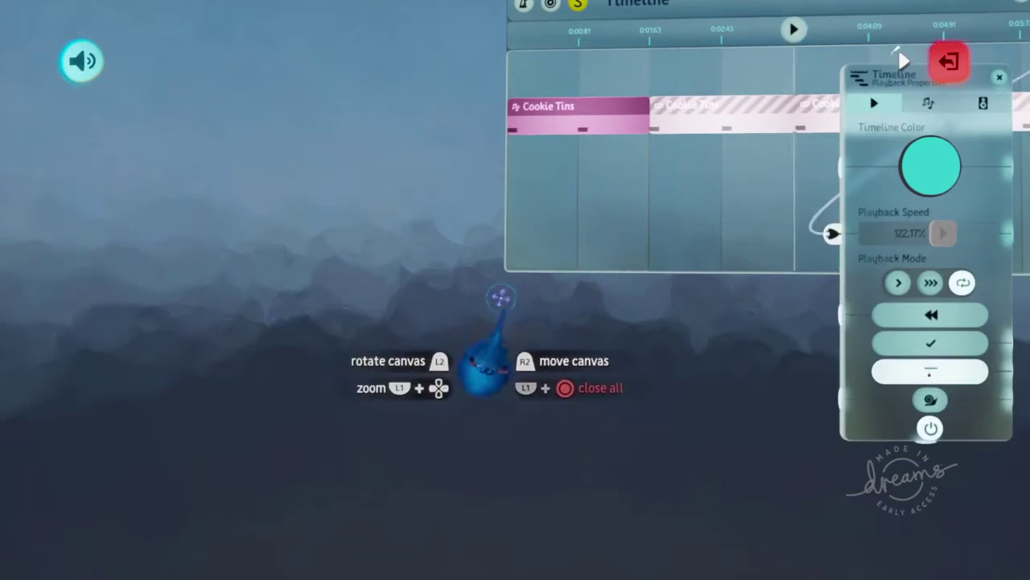
left_click_drag(506, 303, 674, 391)
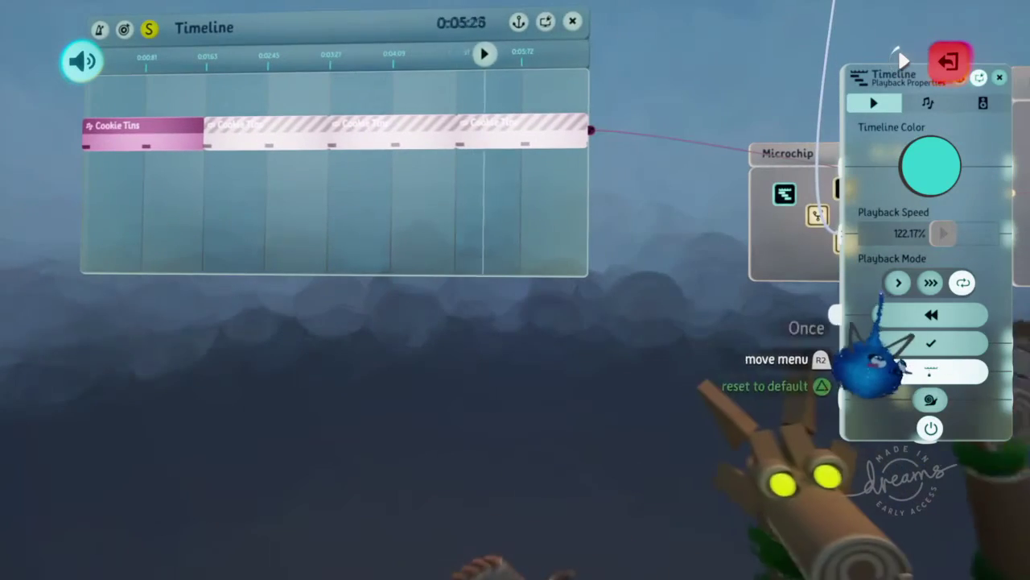
key("Escape")
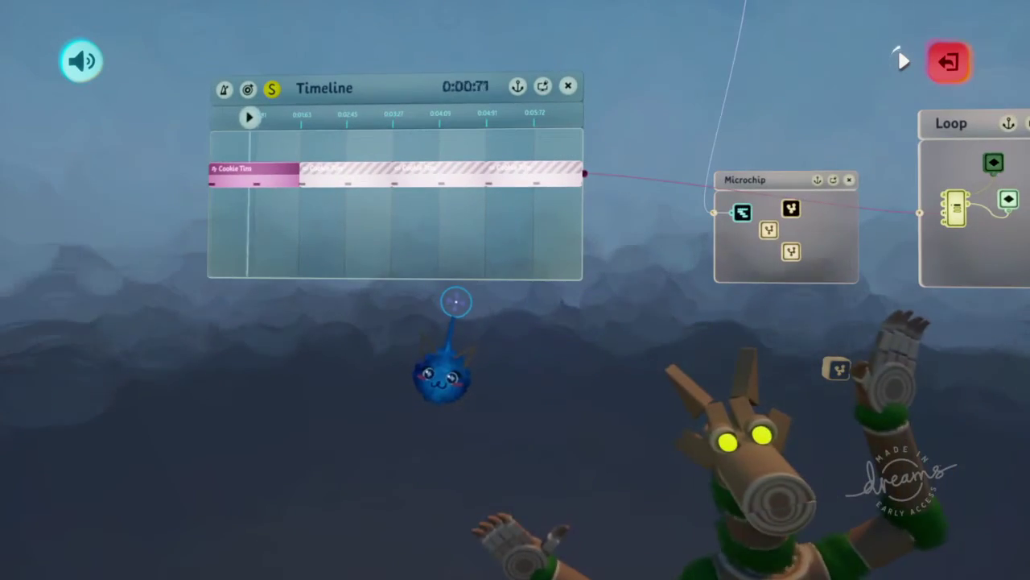
Step: Shift the red Cookie Tins note one step earlier and close the note grid
left_click(387, 136)
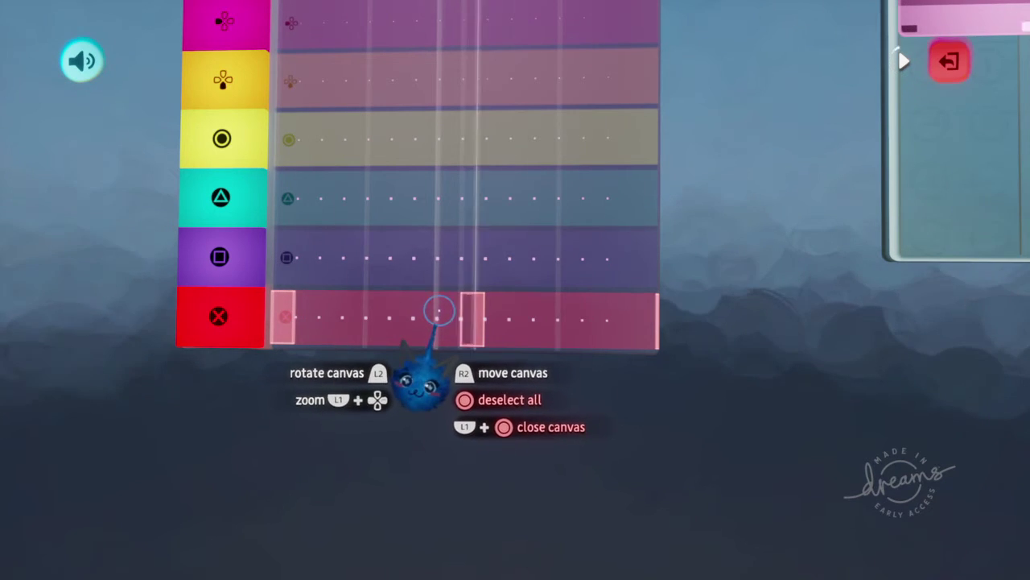
key("Escape")
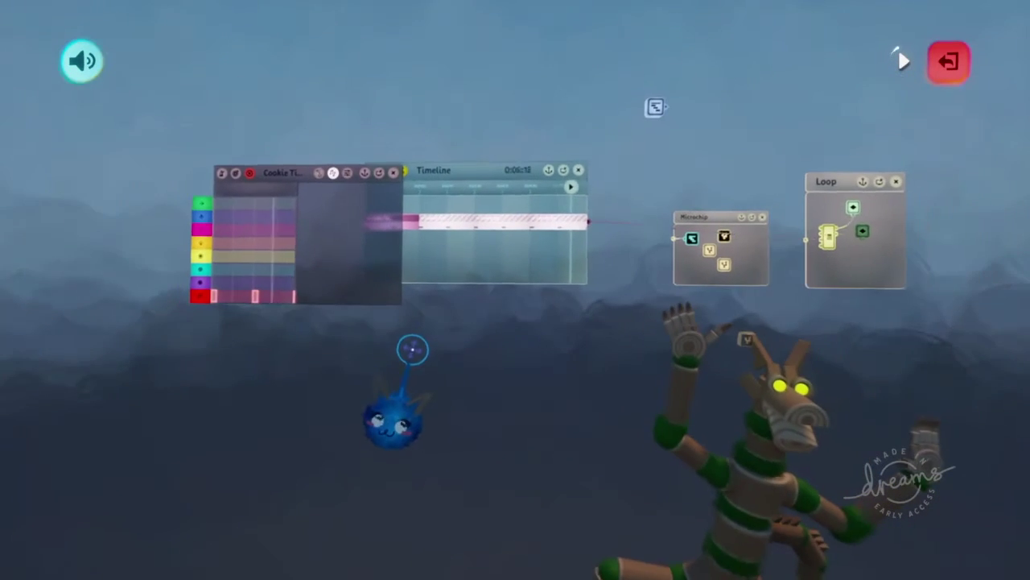
scroll(418, 349, "up", 5)
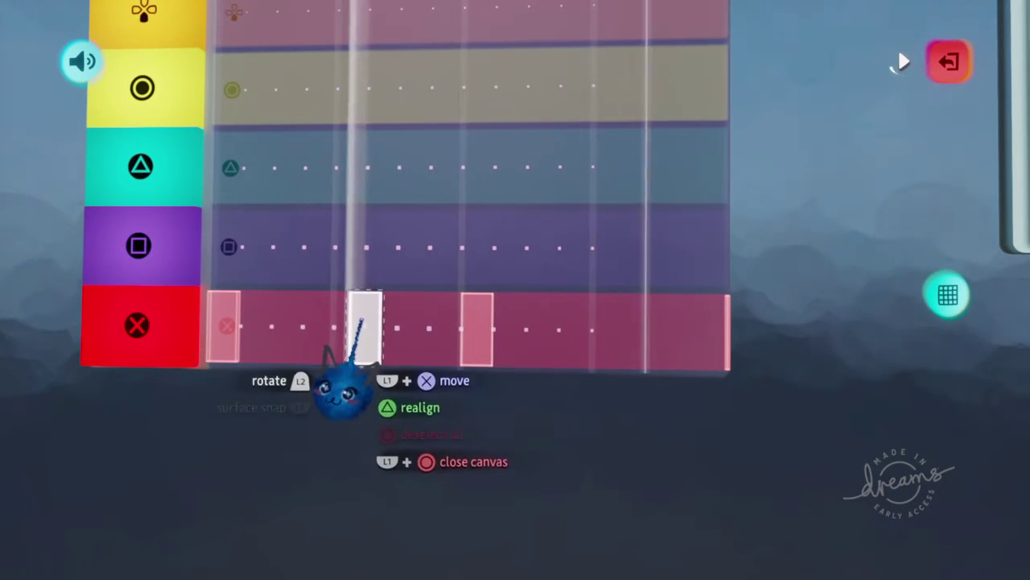
left_click_drag(360, 322, 337, 342)
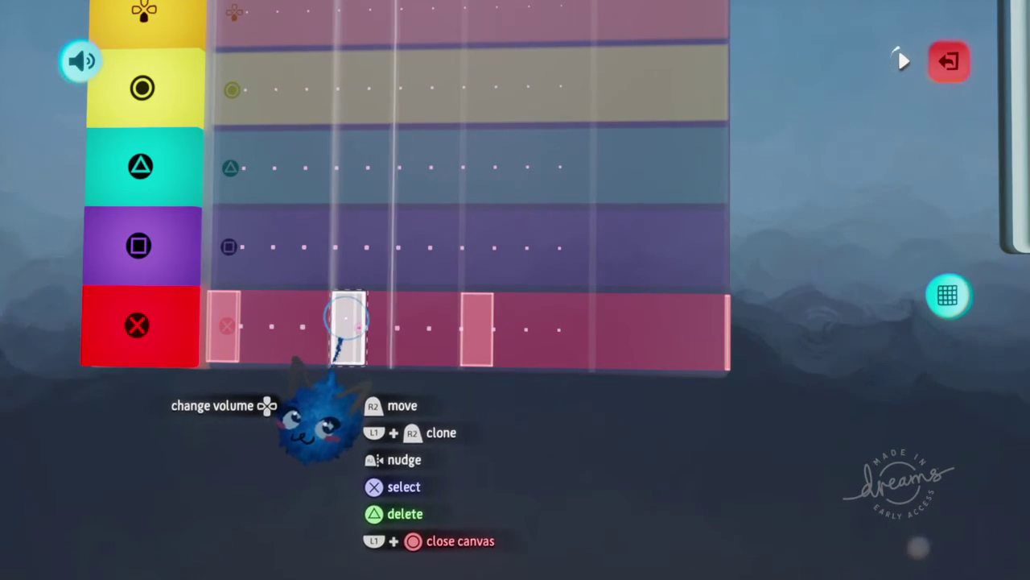
key("Escape")
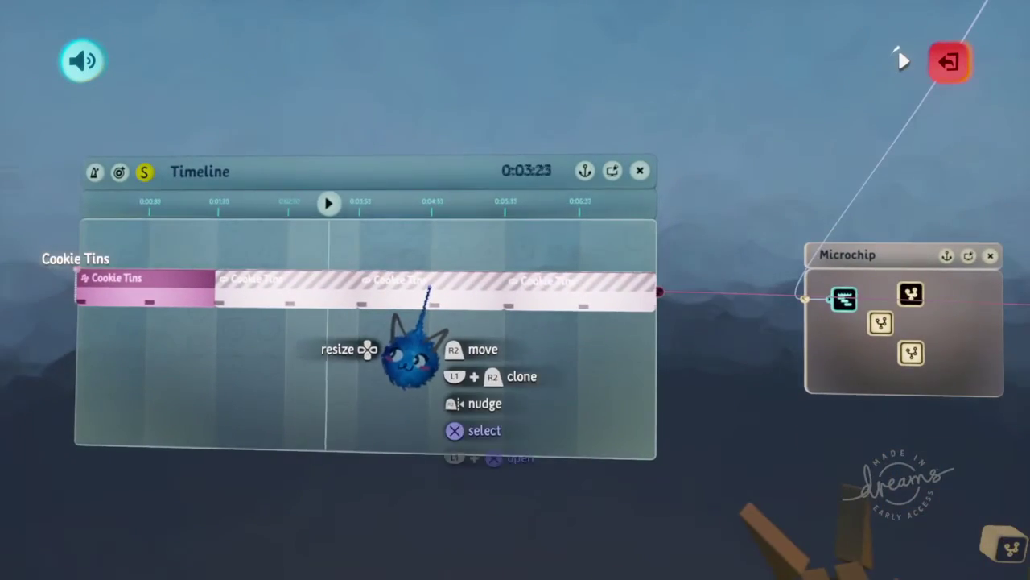
middle_click_drag(412, 354, 416, 367)
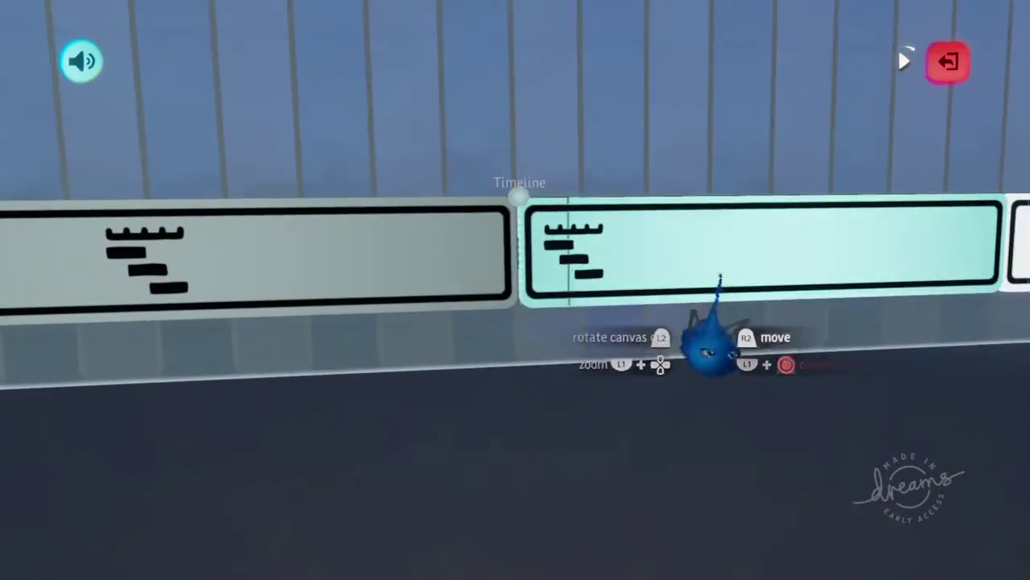
Step: Open the song timeline and survey its Four Violins, Celtic Harp, Double Bass and drum tracks
left_click(719, 282)
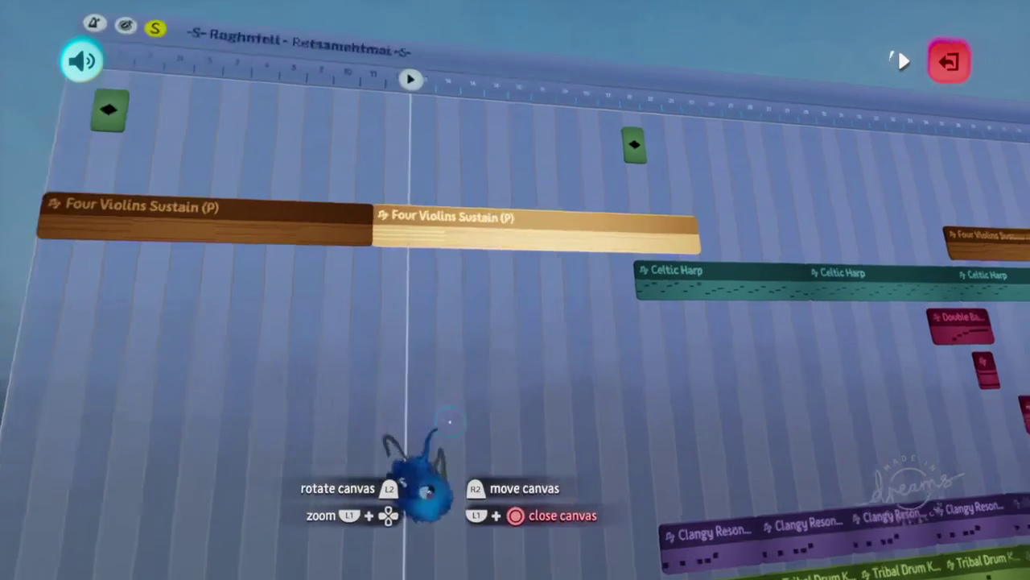
mouse_move(471, 322)
left_mouse_down()
mouse_move(499, 324)
mouse_move(511, 278)
mouse_move(526, 281)
mouse_move(552, 265)
mouse_move(545, 258)
mouse_move(544, 320)
mouse_move(531, 290)
mouse_move(530, 310)
mouse_move(528, 288)
mouse_move(520, 310)
left_mouse_up()
mouse_move(515, 350)
left_mouse_down()
mouse_move(524, 403)
mouse_move(494, 349)
mouse_move(500, 363)
left_mouse_up()
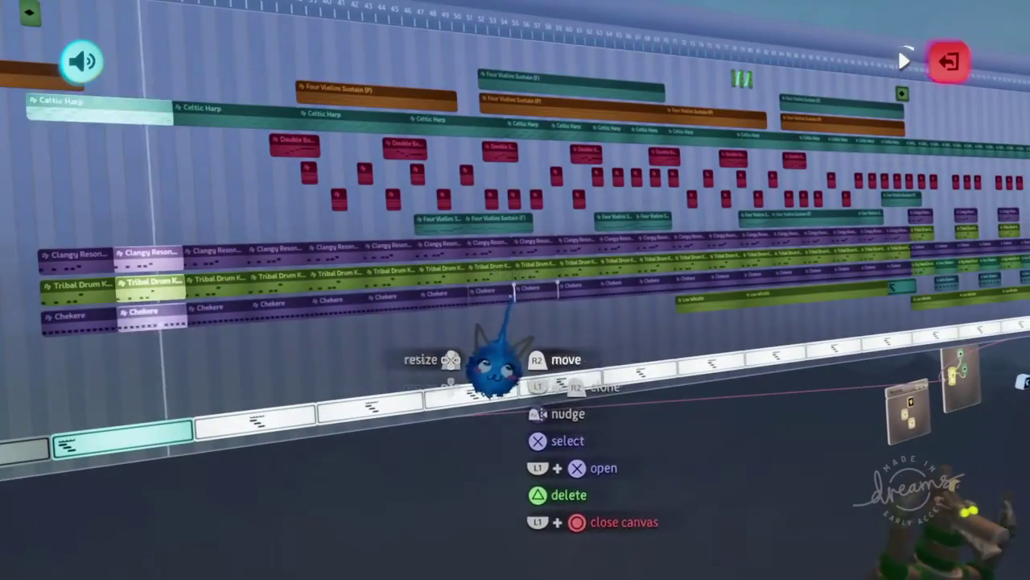
mouse_move(511, 314)
left_mouse_down()
mouse_move(499, 322)
mouse_move(479, 306)
mouse_move(507, 266)
mouse_move(519, 328)
mouse_move(485, 310)
left_mouse_up()
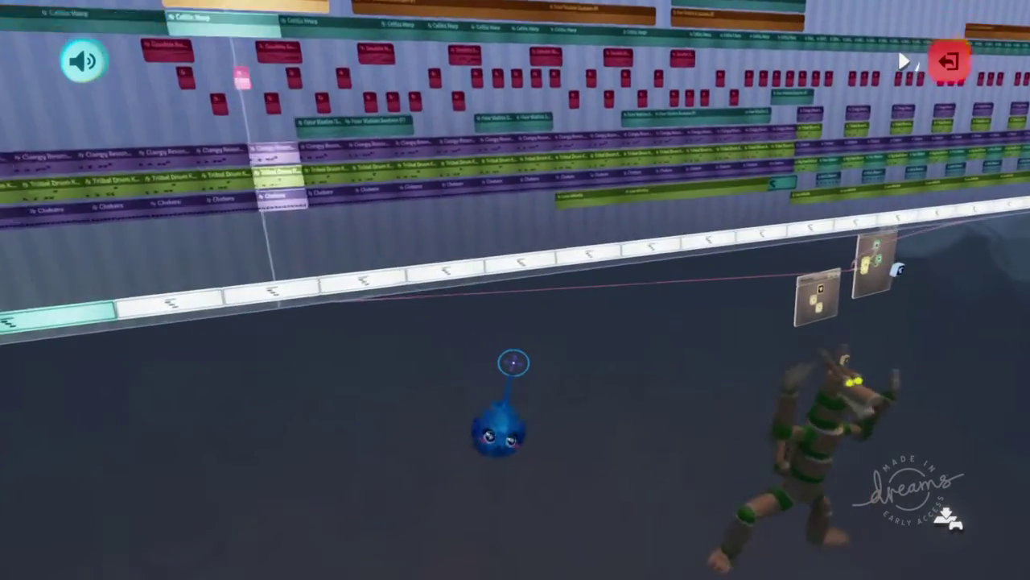
left_click_drag(513, 362, 491, 284)
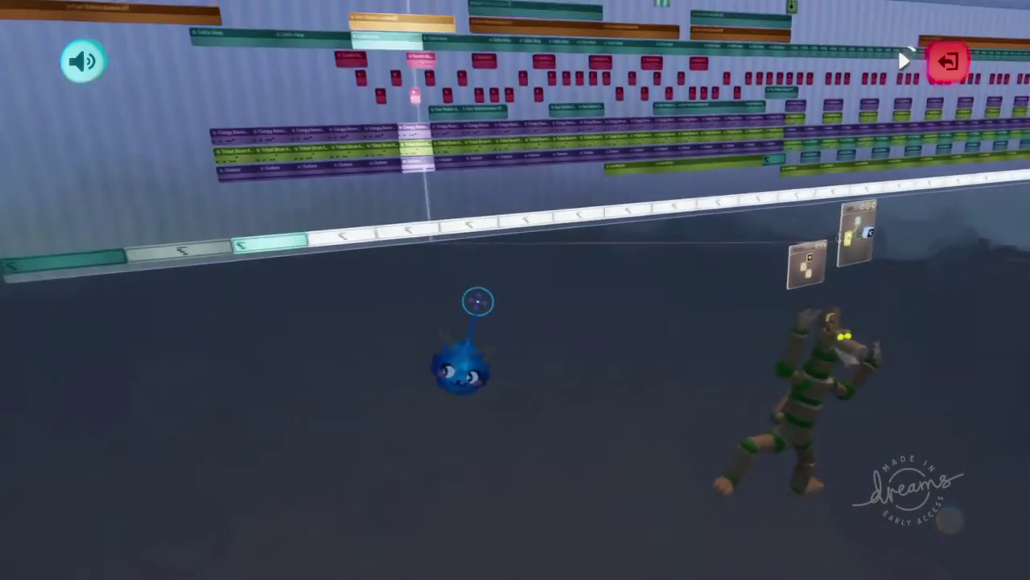
mouse_move(487, 322)
left_mouse_down()
mouse_move(497, 333)
mouse_move(503, 325)
mouse_move(493, 321)
mouse_move(491, 339)
mouse_move(494, 327)
mouse_move(479, 329)
mouse_move(500, 338)
left_mouse_up()
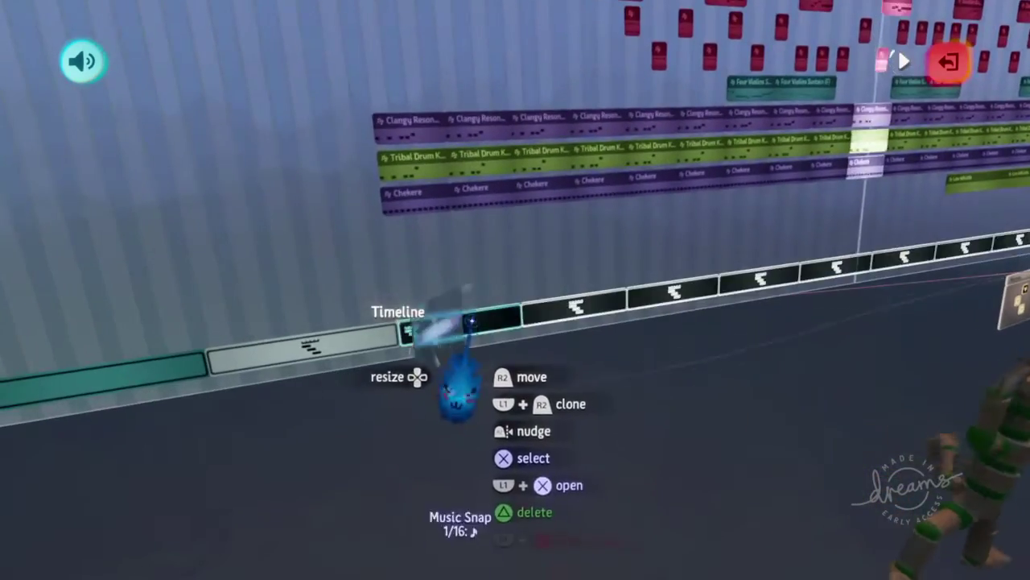
Step: Open the Cookie Tins clip as a timeline and view its note grid
left_click(455, 322)
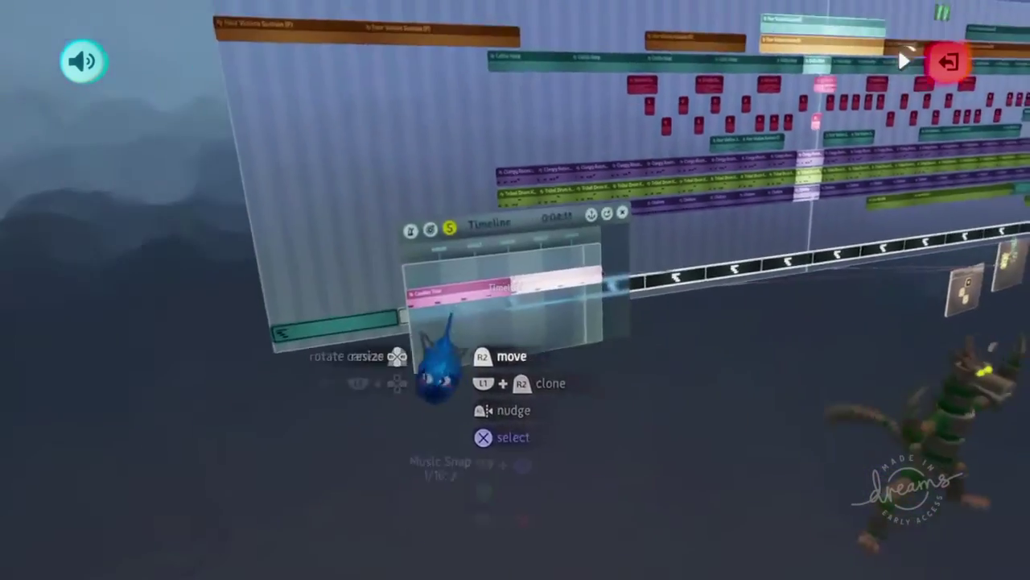
left_click(475, 314)
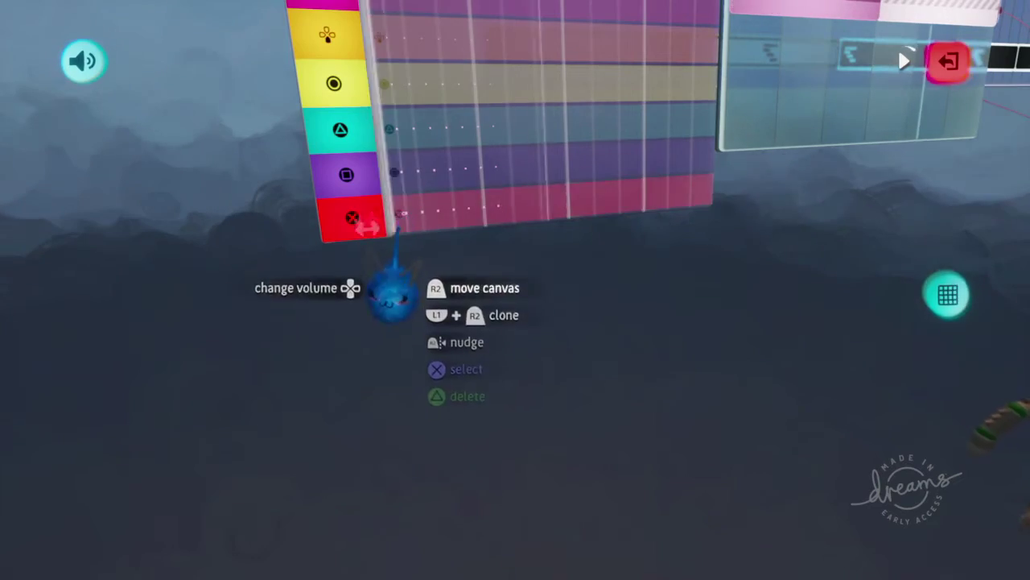
mouse_move(393, 294)
left_mouse_down()
mouse_move(460, 426)
mouse_move(432, 431)
left_mouse_up()
left_click_drag(442, 368, 427, 104)
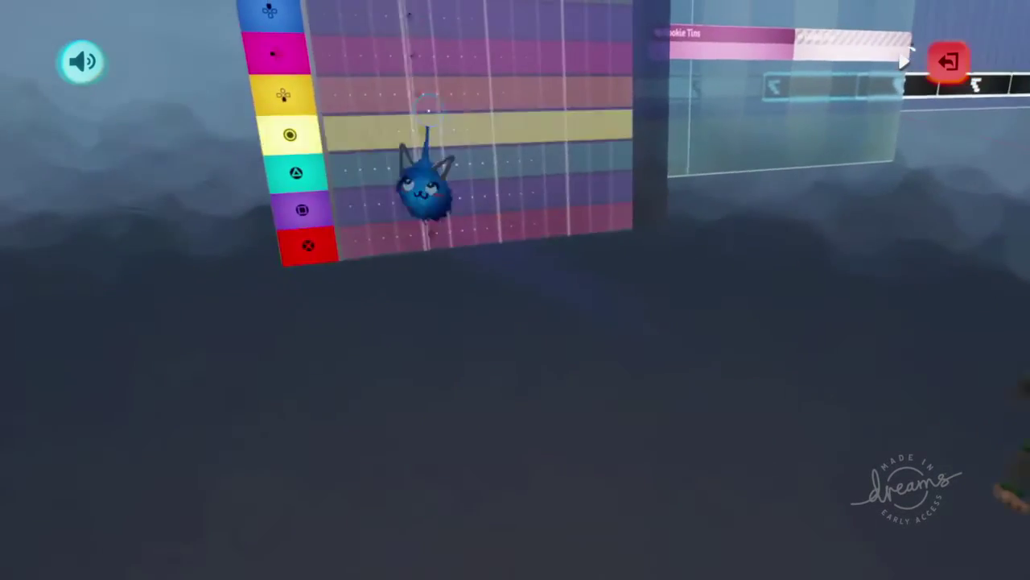
Step: Return to the song timeline and pull a clip out as a timeline gadget
mouse_move(489, 276)
left_mouse_down()
mouse_move(466, 230)
mouse_move(432, 230)
mouse_move(363, 299)
mouse_move(476, 323)
mouse_move(470, 318)
left_mouse_up()
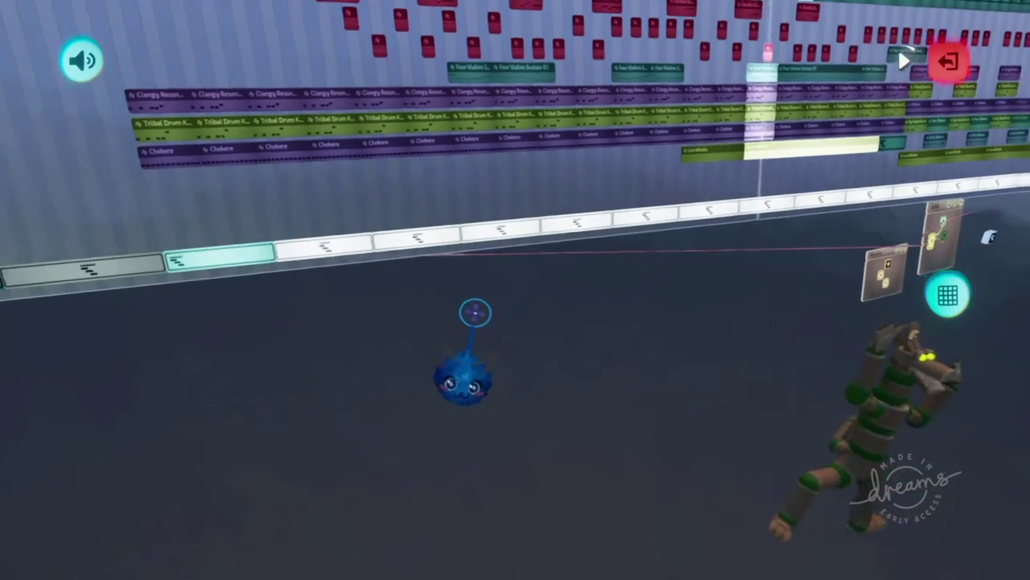
mouse_move(472, 311)
left_mouse_down()
mouse_move(454, 338)
mouse_move(441, 149)
left_mouse_up()
mouse_move(447, 326)
left_mouse_down()
mouse_move(452, 299)
mouse_move(460, 322)
mouse_move(472, 287)
mouse_move(481, 208)
left_mouse_up()
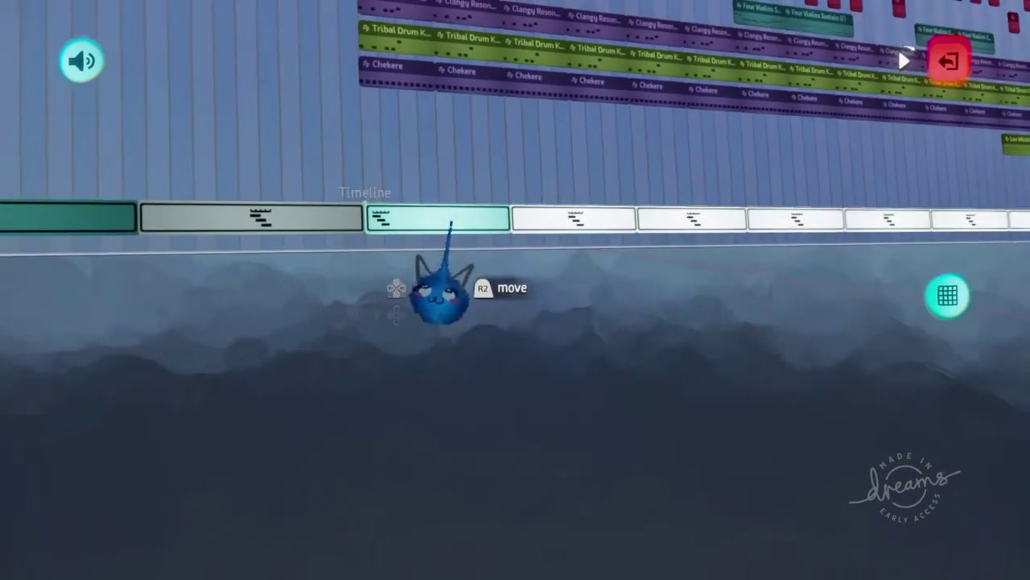
mouse_move(430, 298)
left_mouse_down()
mouse_move(456, 419)
mouse_move(471, 368)
mouse_move(449, 368)
mouse_move(447, 322)
mouse_move(471, 271)
left_mouse_up()
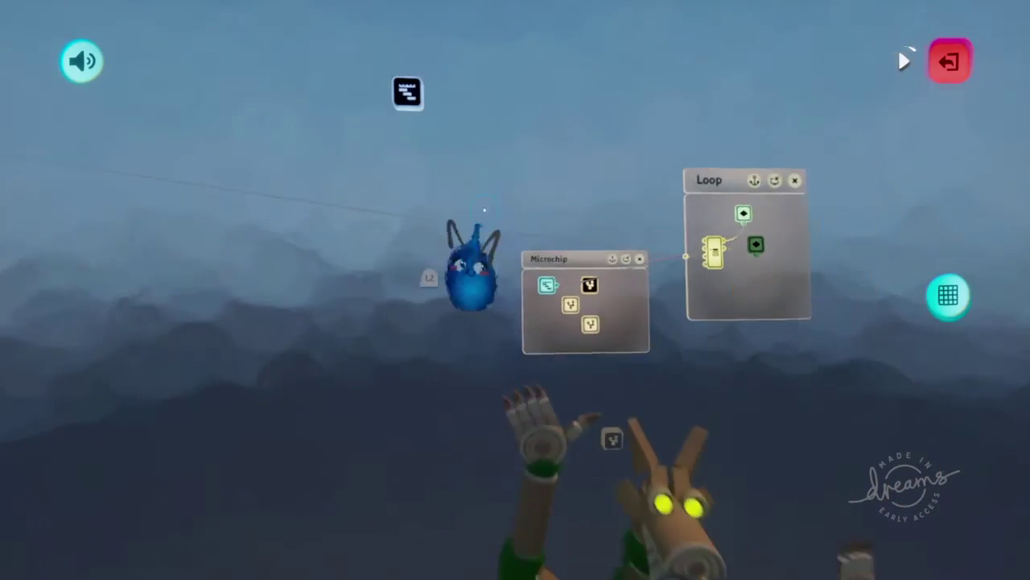
key("Escape")
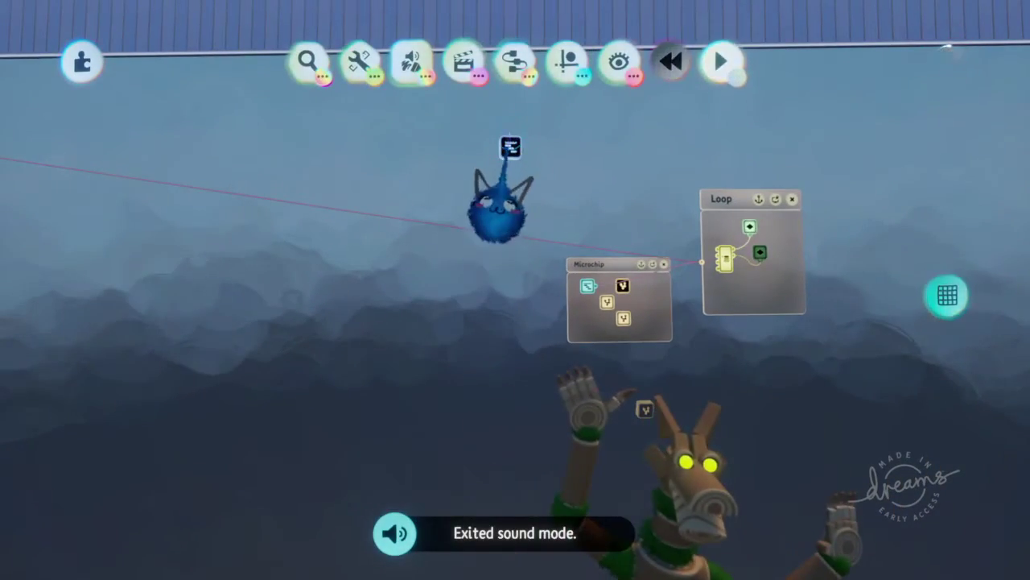
Step: Undo the last action, then bring the timeline gadget's clip sequence into close view
key("ctrl+z")
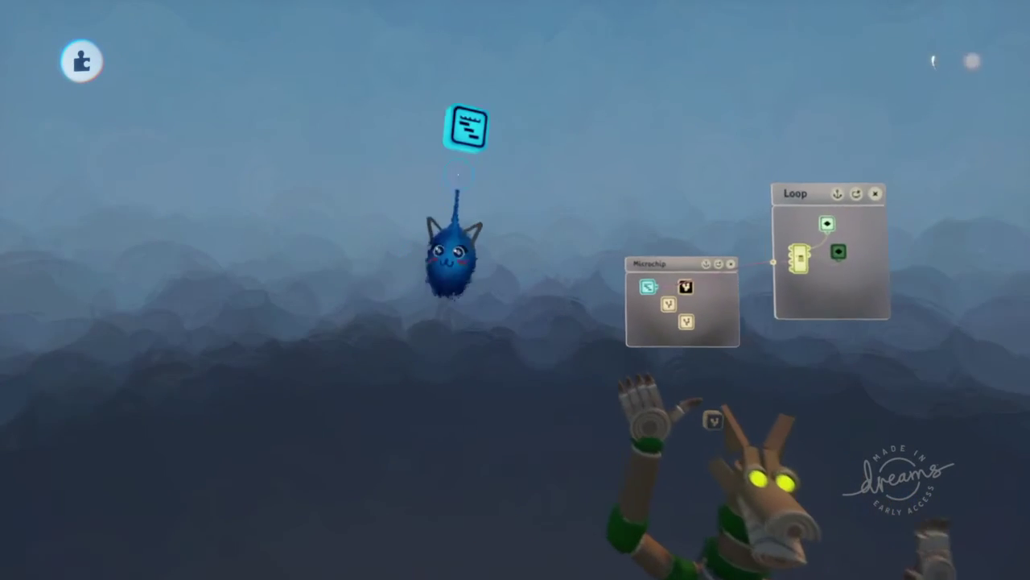
left_click(474, 186)
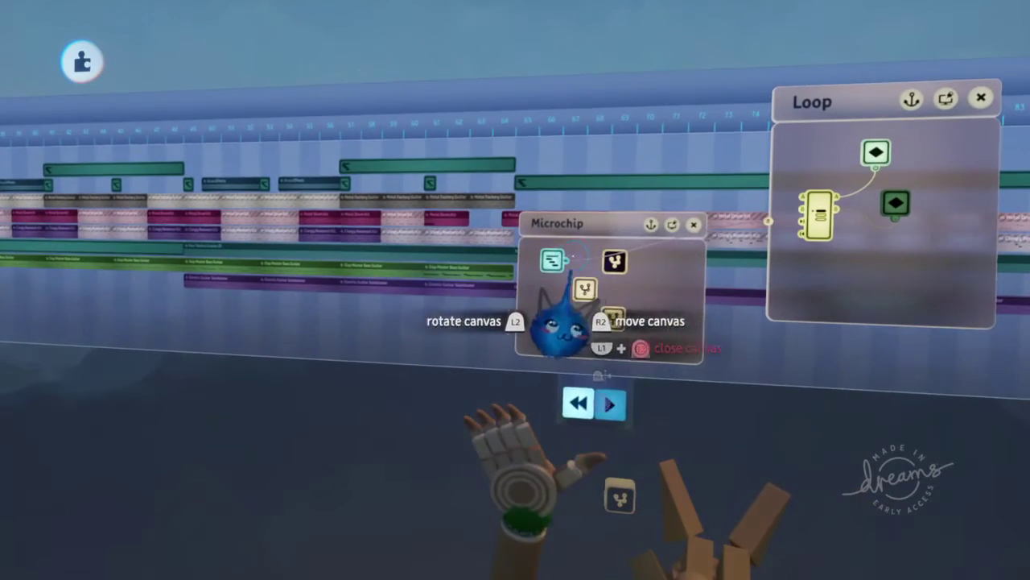
mouse_move(540, 322)
left_mouse_down()
mouse_move(511, 346)
mouse_move(441, 356)
left_mouse_up()
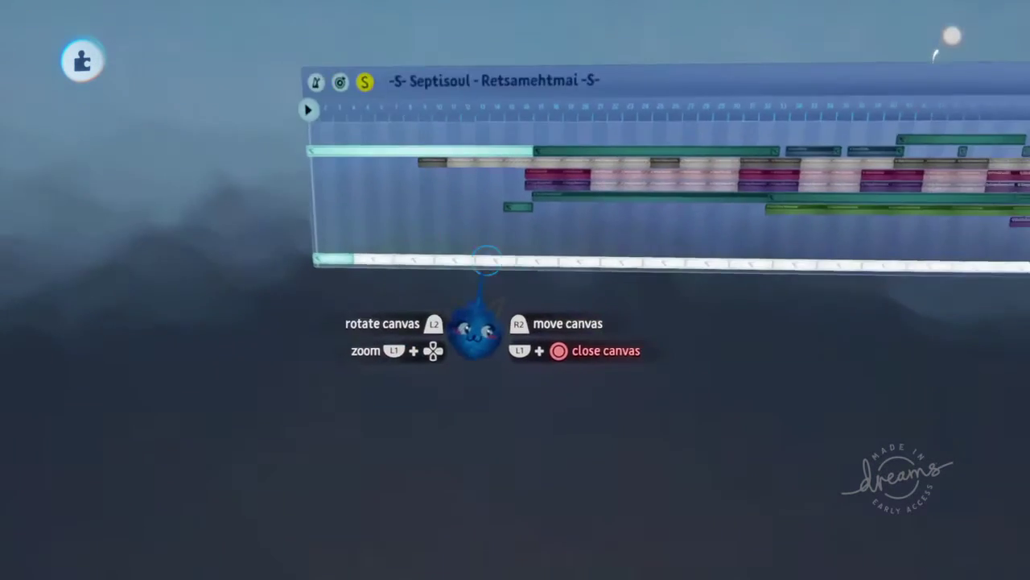
Step: Move to the Timeline canvas and widen it to show more time
left_click_drag(471, 305, 488, 275)
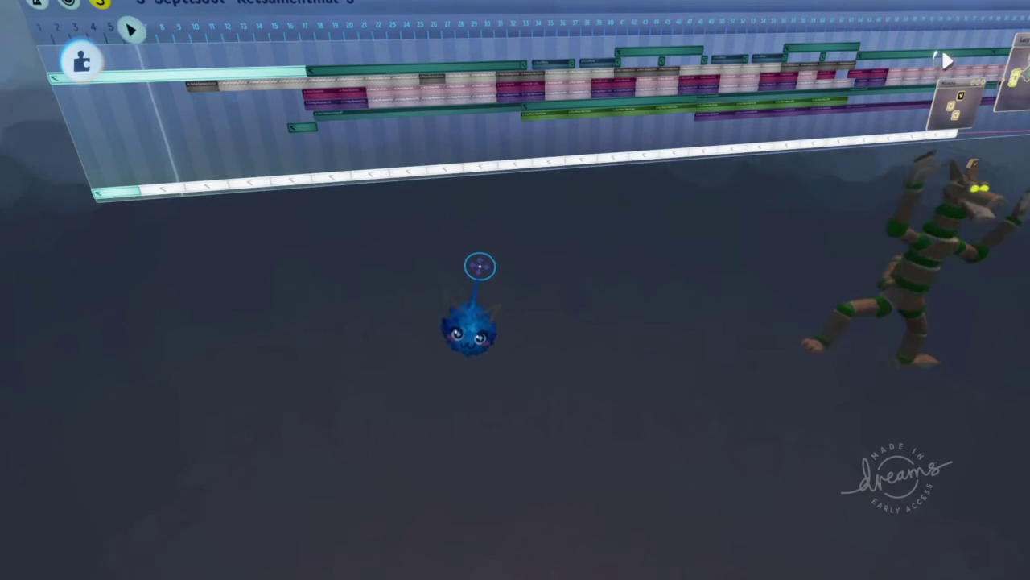
middle_click_drag(480, 266, 486, 254)
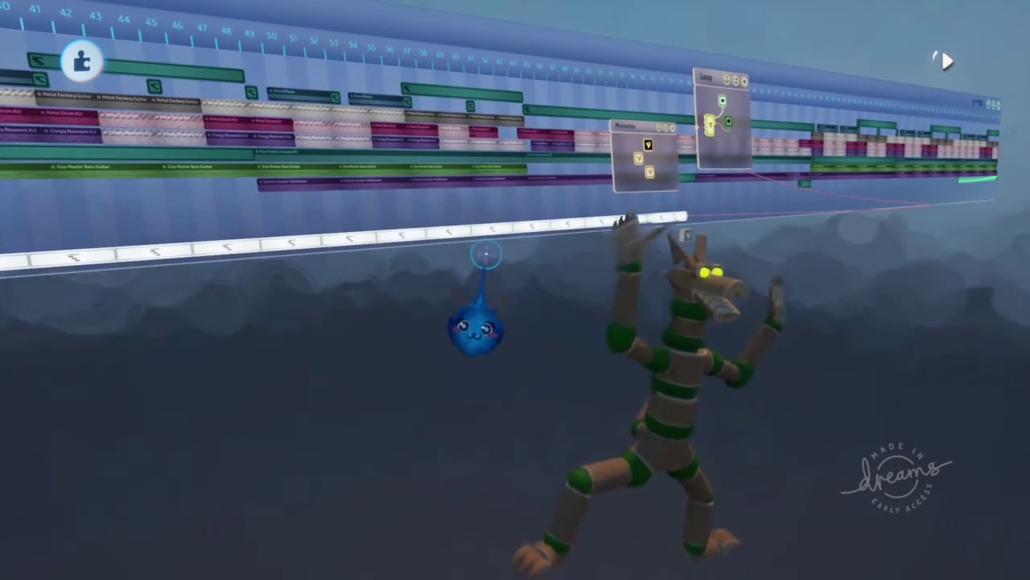
mouse_move(485, 255)
middle_mouse_down()
mouse_move(497, 230)
mouse_move(490, 326)
mouse_move(455, 459)
mouse_move(310, 378)
middle_mouse_up()
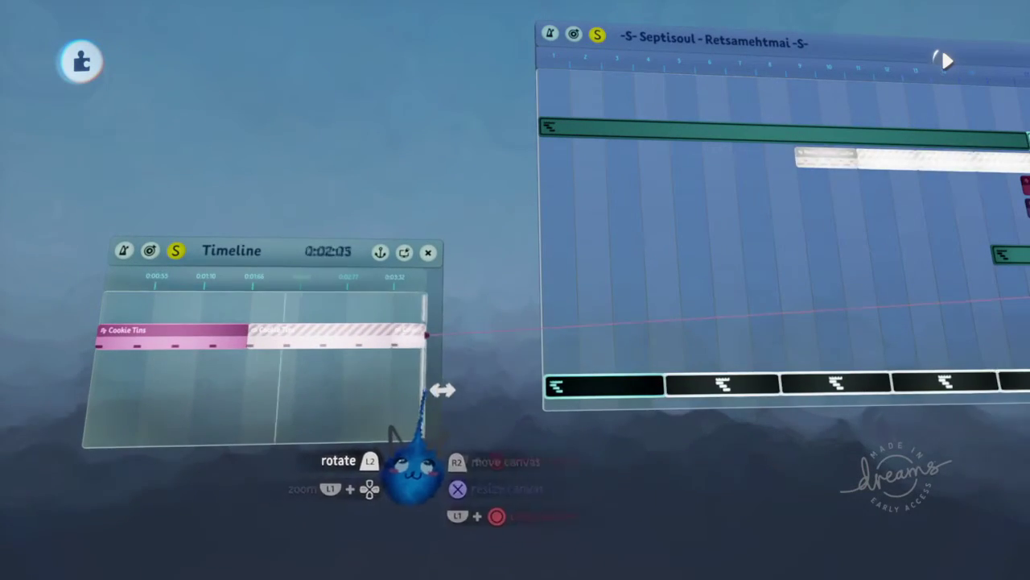
left_click_drag(424, 393, 478, 383)
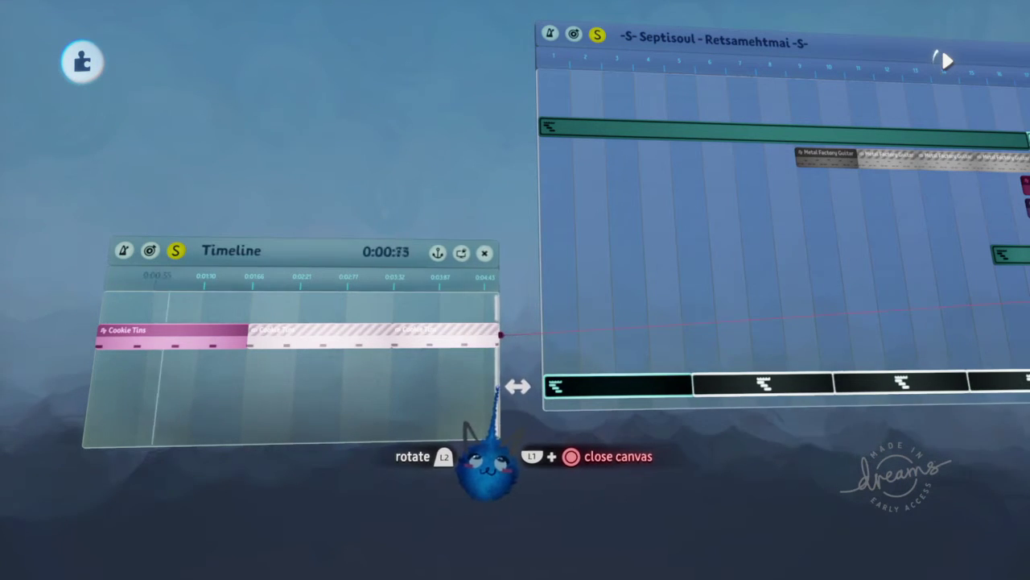
scroll(488, 395, "up", 5)
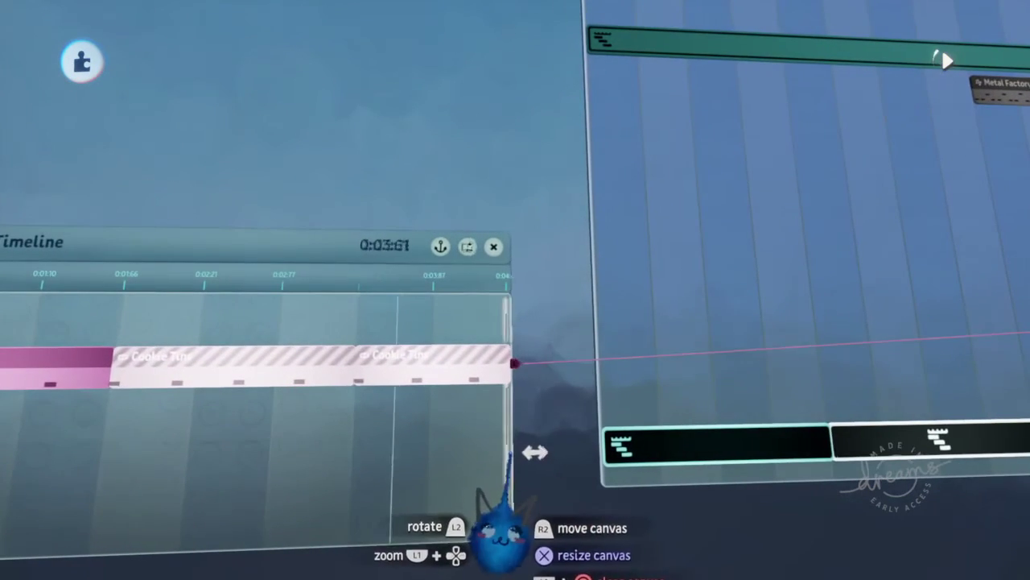
scroll(505, 457, "up", 3)
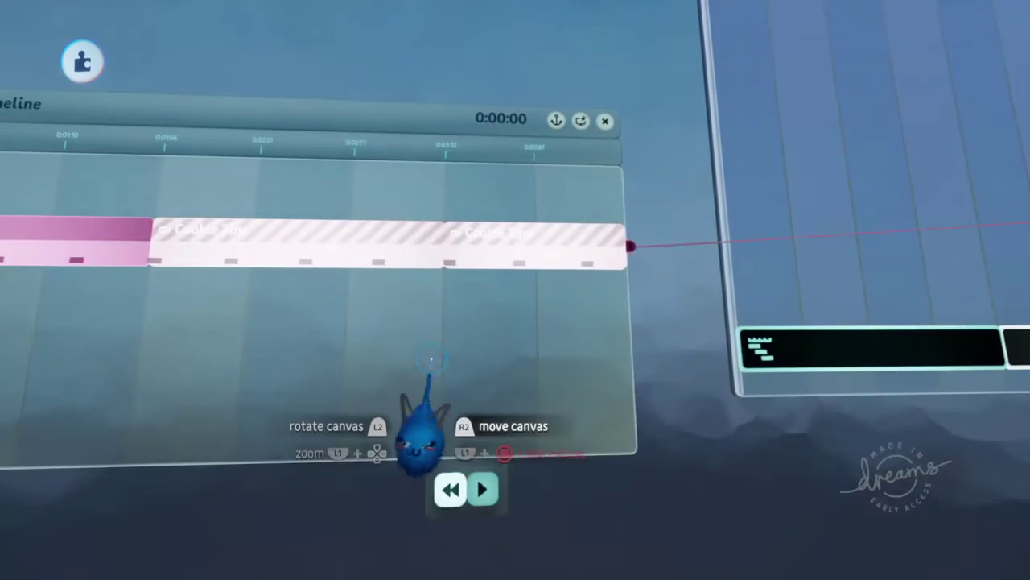
Step: Check the Timeline's playback properties and pull the clip's end back to shorten it
left_click(426, 426)
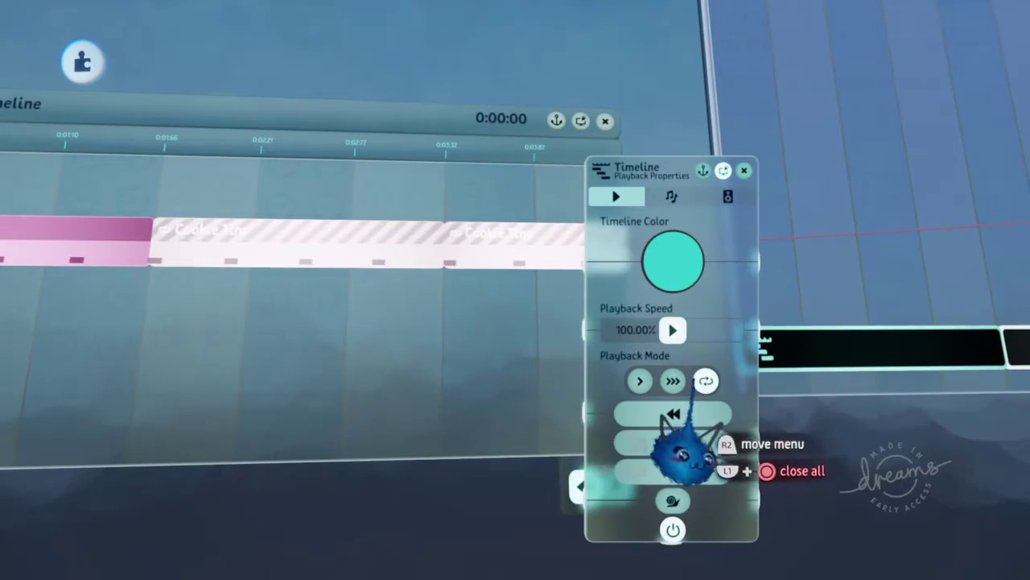
key("Escape")
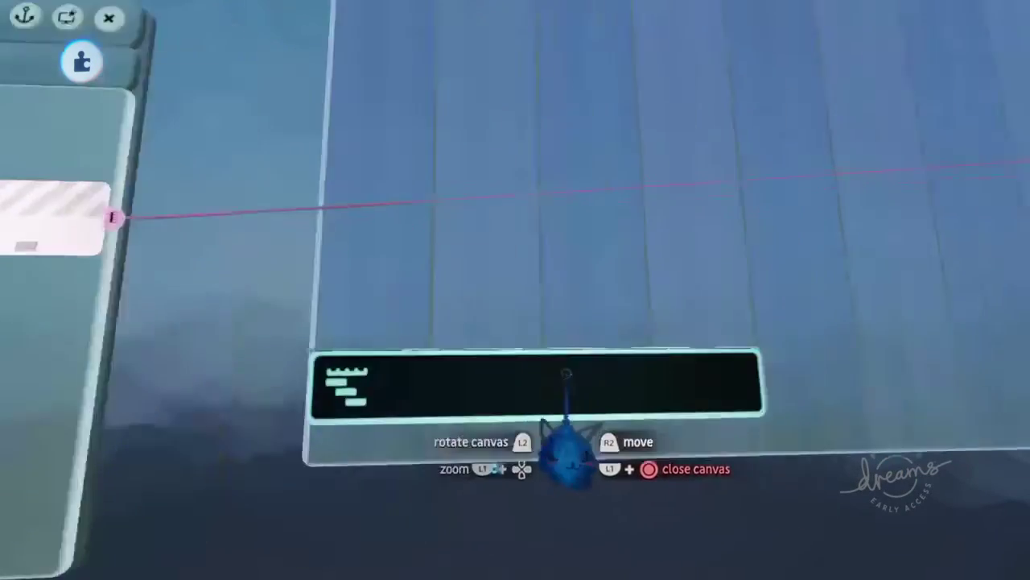
mouse_move(595, 355)
left_mouse_down()
mouse_move(413, 416)
mouse_move(403, 531)
left_mouse_up()
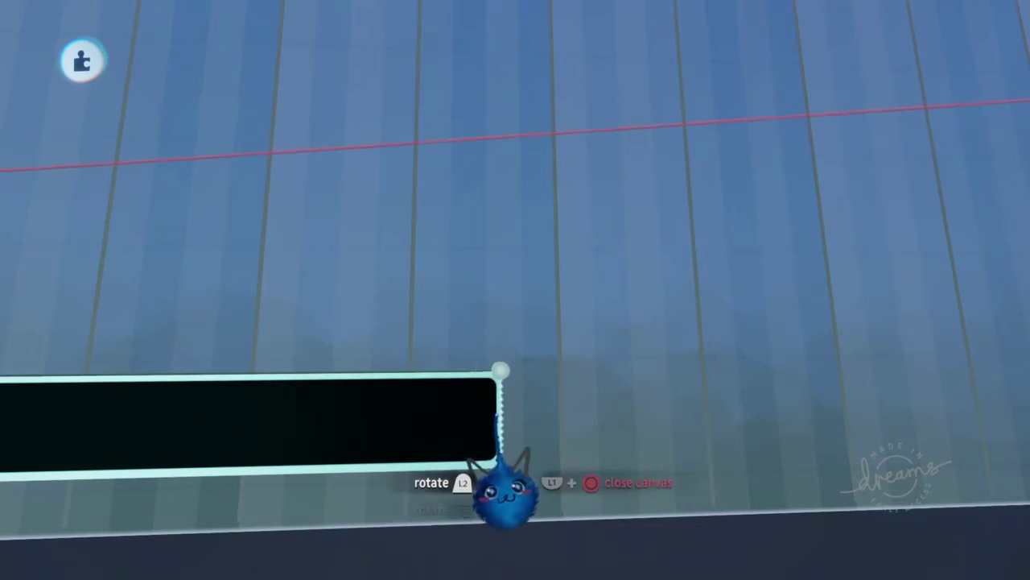
left_click_drag(506, 492, 413, 492)
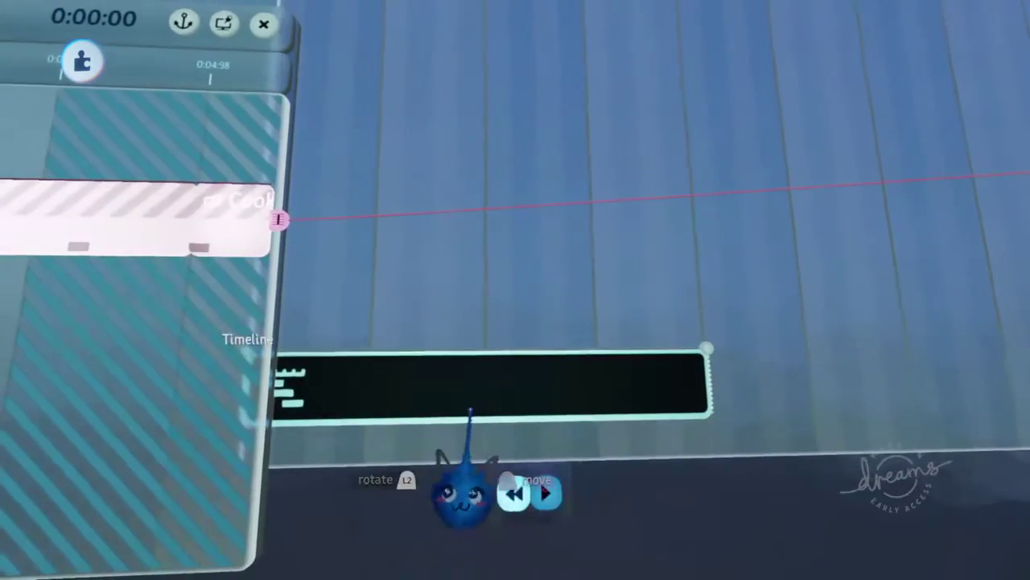
Step: Reopen the Timeline clip and narrow its canvas from the right to end near 4:43
left_click_drag(469, 414, 463, 346)
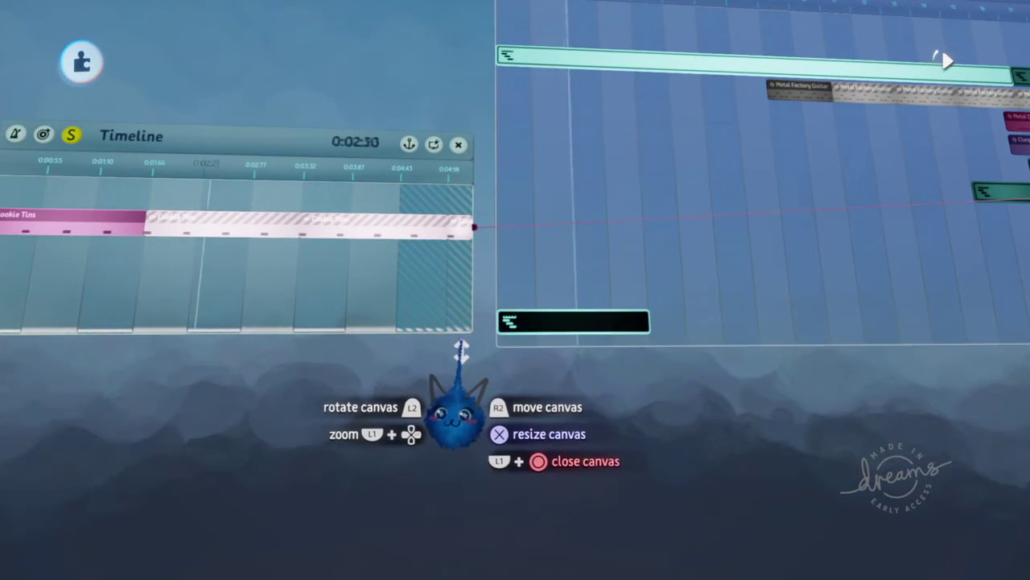
middle_click_drag(462, 349, 466, 339)
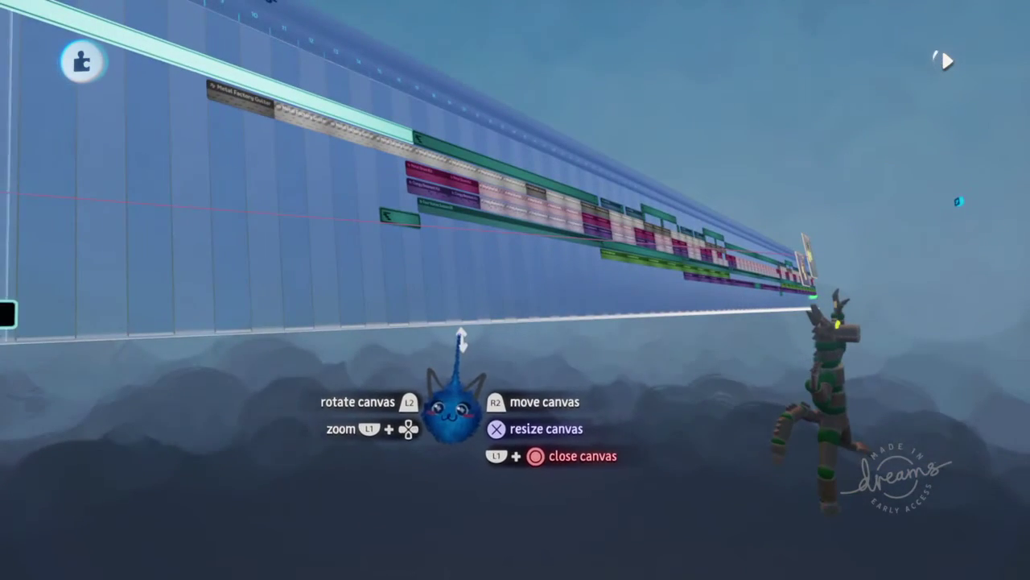
left_click_drag(455, 338, 435, 330)
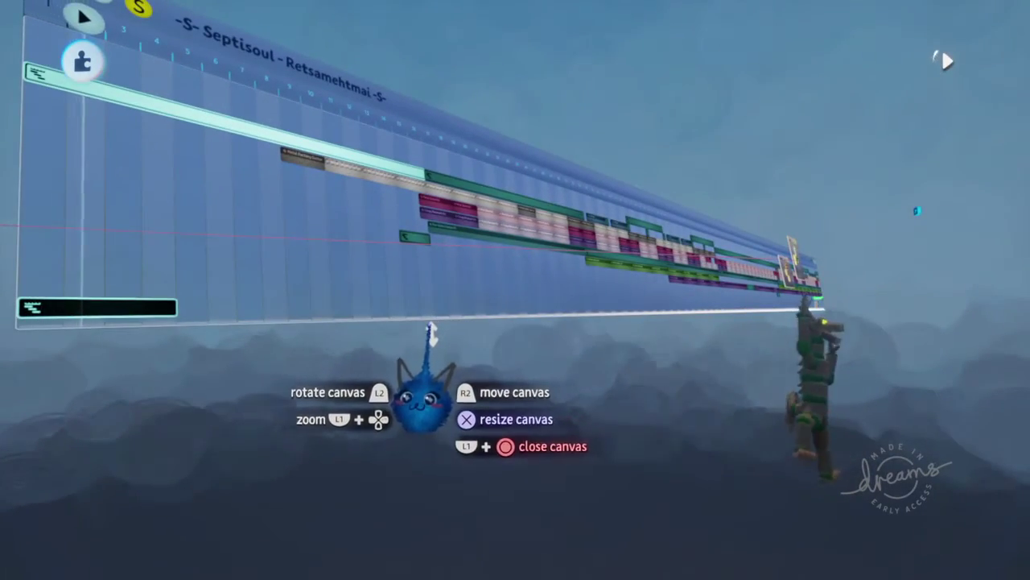
middle_click_drag(431, 330, 421, 291)
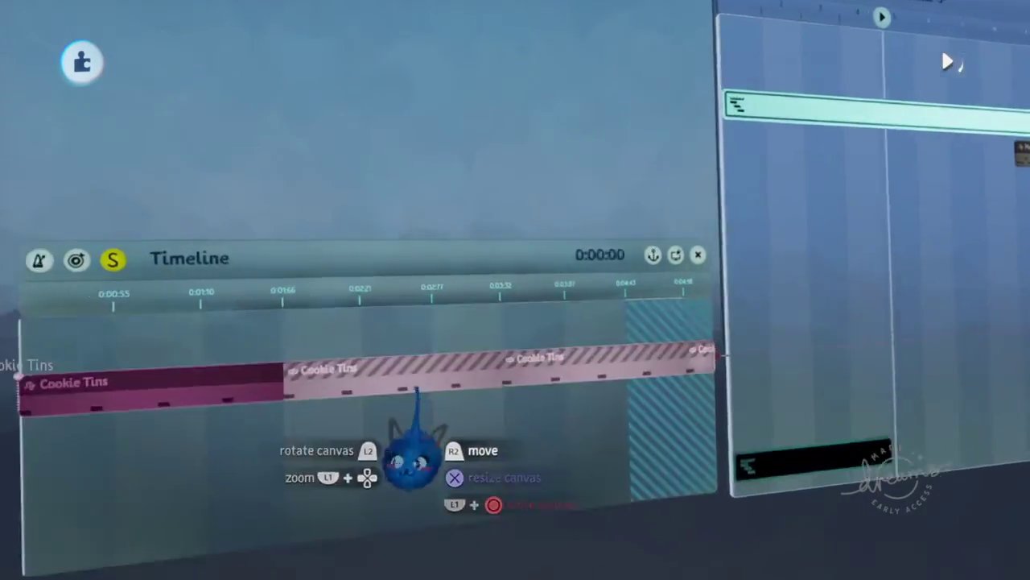
middle_click_drag(419, 379, 531, 515)
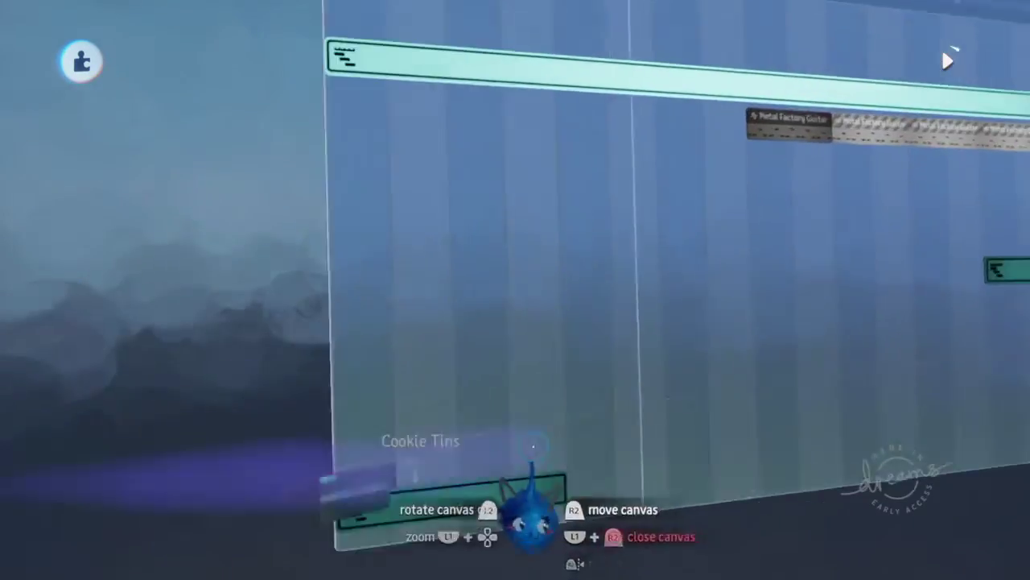
mouse_move(533, 445)
middle_mouse_down()
mouse_move(513, 342)
mouse_move(481, 306)
mouse_move(513, 305)
middle_mouse_up()
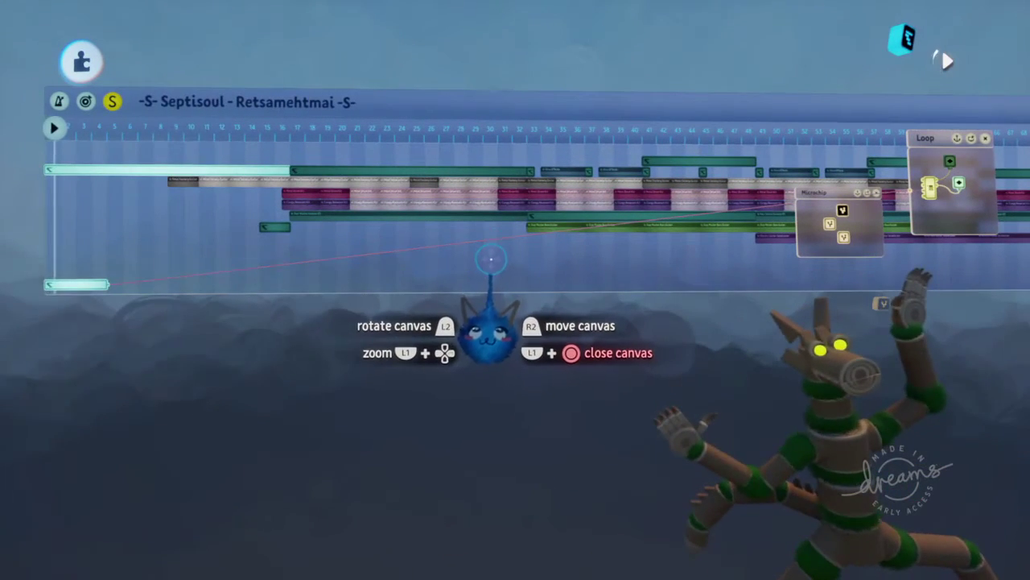
mouse_move(491, 258)
middle_mouse_down()
mouse_move(483, 291)
mouse_move(492, 309)
middle_mouse_up()
left_click(521, 322)
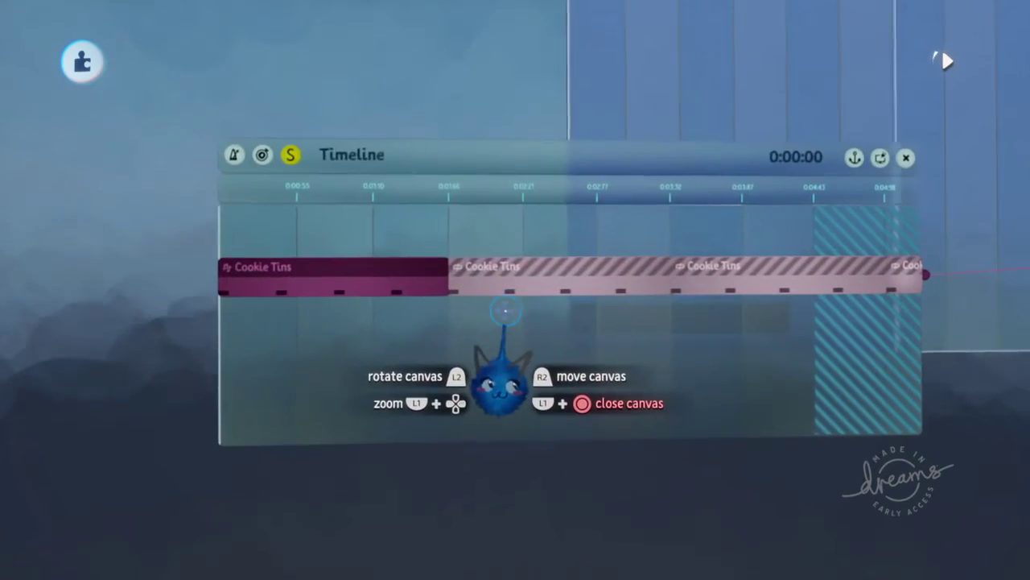
mouse_move(517, 314)
middle_mouse_down()
mouse_move(518, 299)
mouse_move(586, 272)
middle_mouse_up()
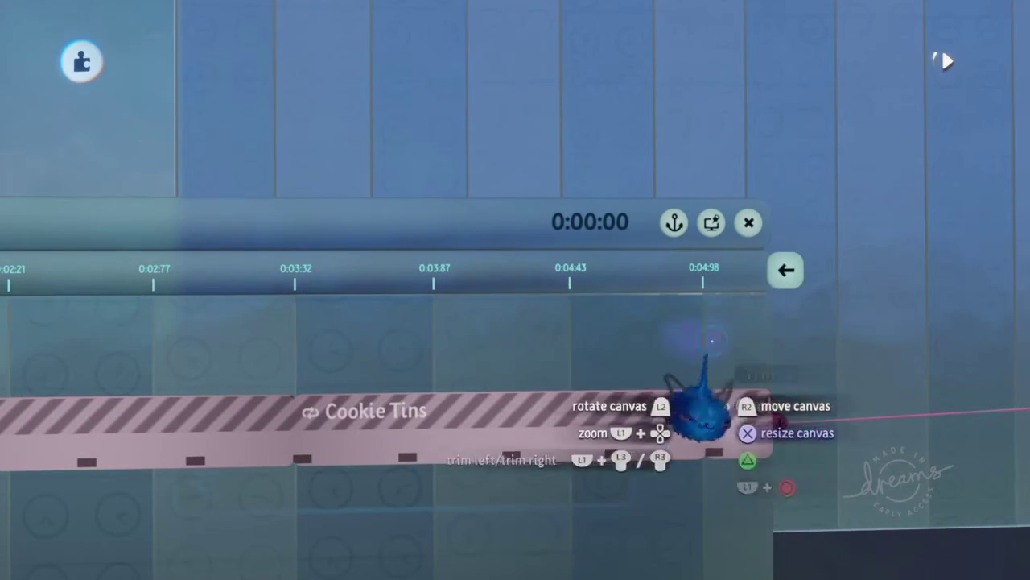
left_click_drag(760, 425, 581, 415)
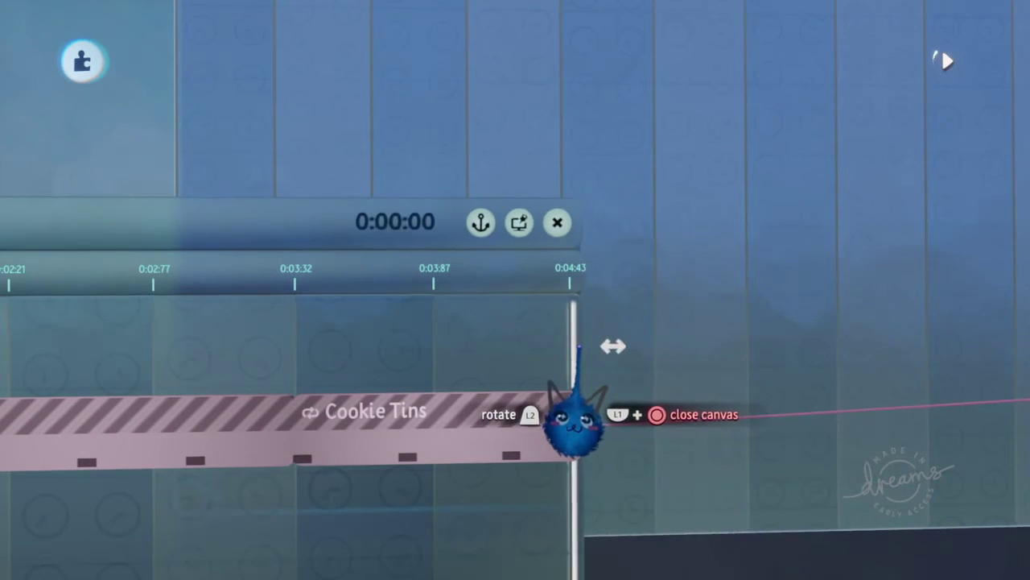
scroll(574, 418, "down", 3)
Step: Wire the Cookie Tins Per Bar Trigger output into the Microchip node
left_click(555, 379)
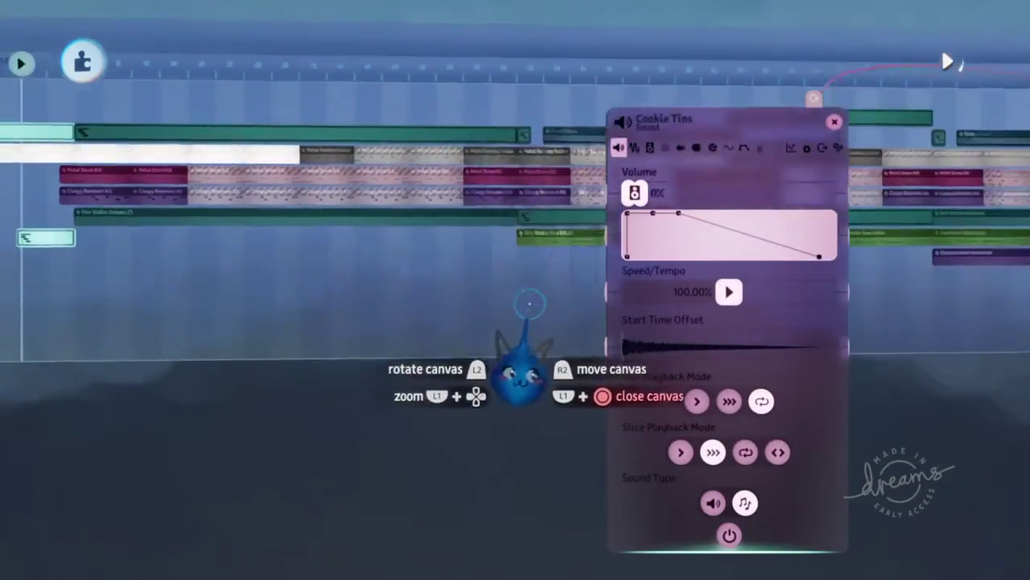
middle_click_drag(556, 331, 399, 351)
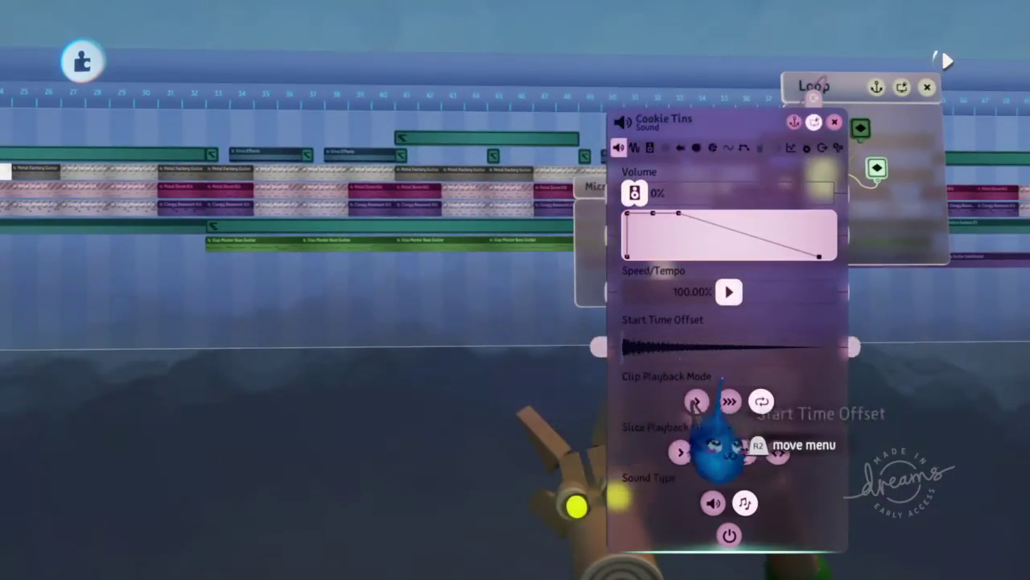
left_click_drag(399, 351, 353, 410)
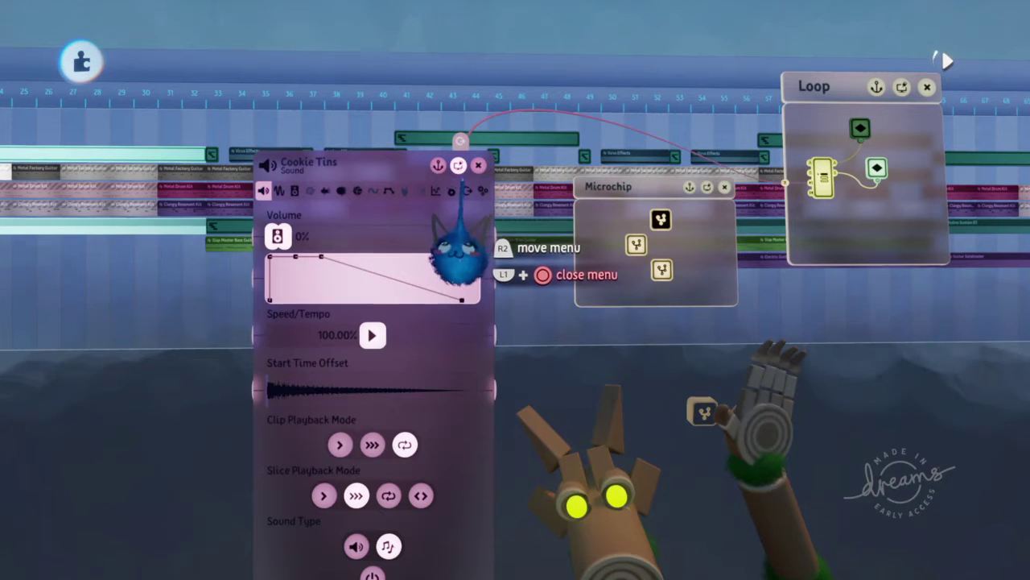
left_click(467, 191)
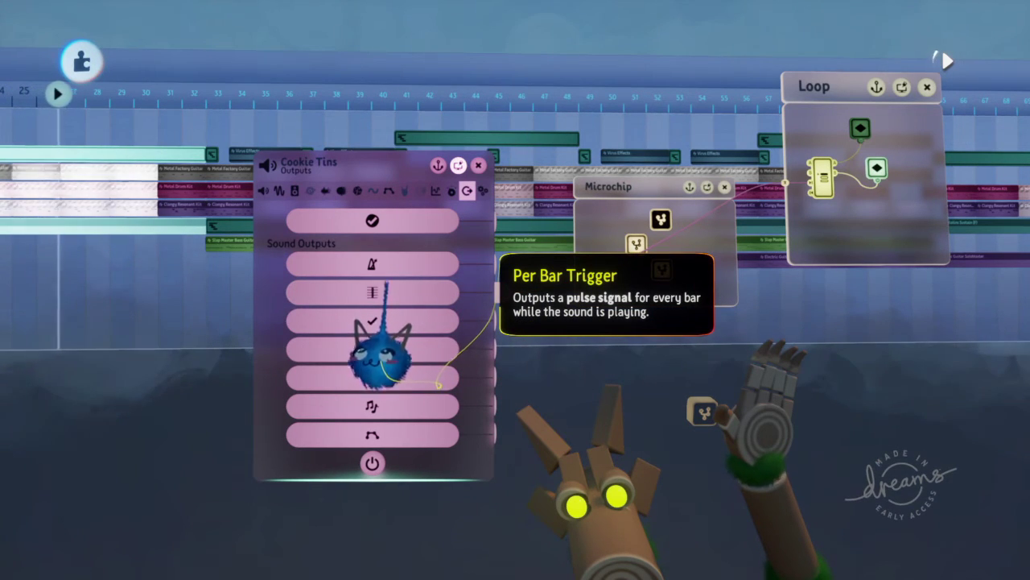
left_click(382, 354)
key("Escape")
Step: Rewind playback, turn off looping on the Cookie Tins clip, and extend its end slightly
left_click_drag(438, 403, 314, 441)
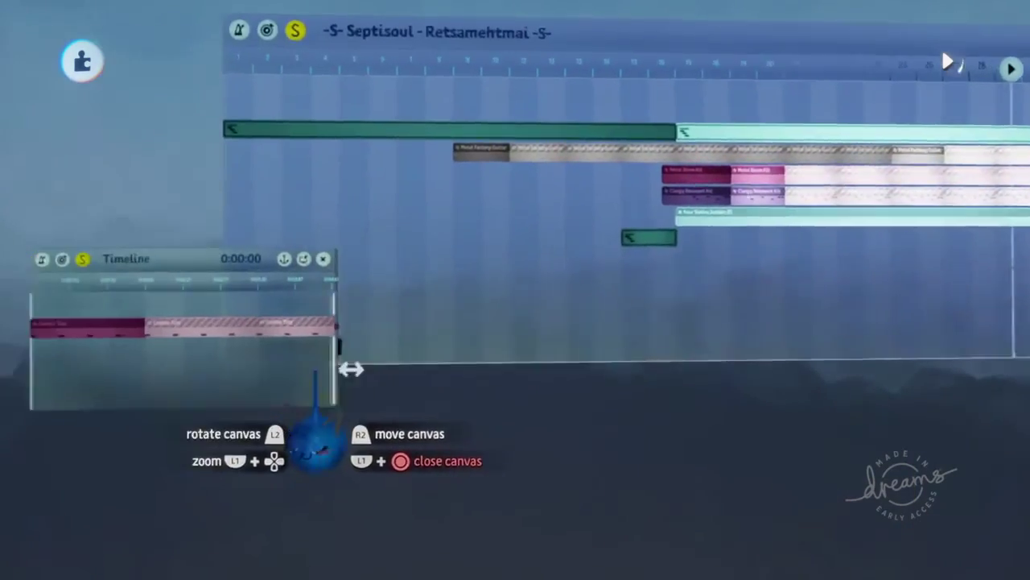
mouse_move(314, 372)
middle_mouse_down()
mouse_move(396, 416)
mouse_move(410, 354)
middle_mouse_up()
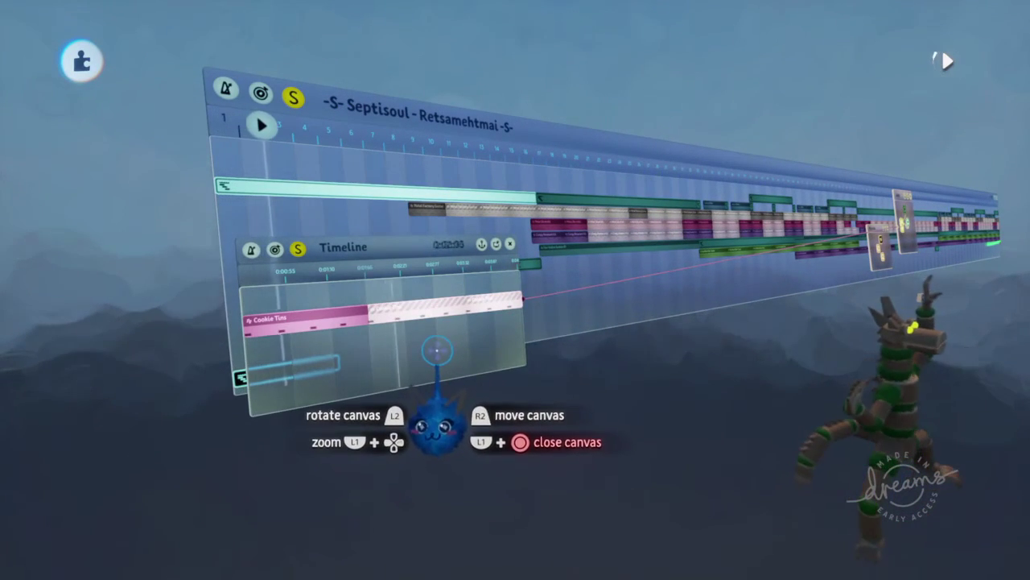
key("space")
scroll(427, 371, "up", 3)
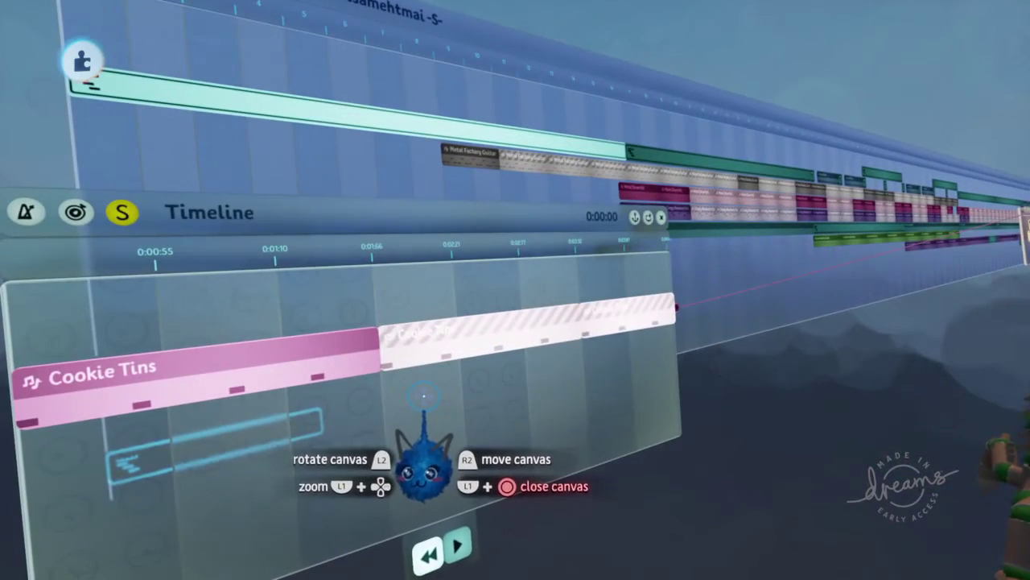
middle_click_drag(425, 395, 403, 378)
scroll(402, 378, "up", 3)
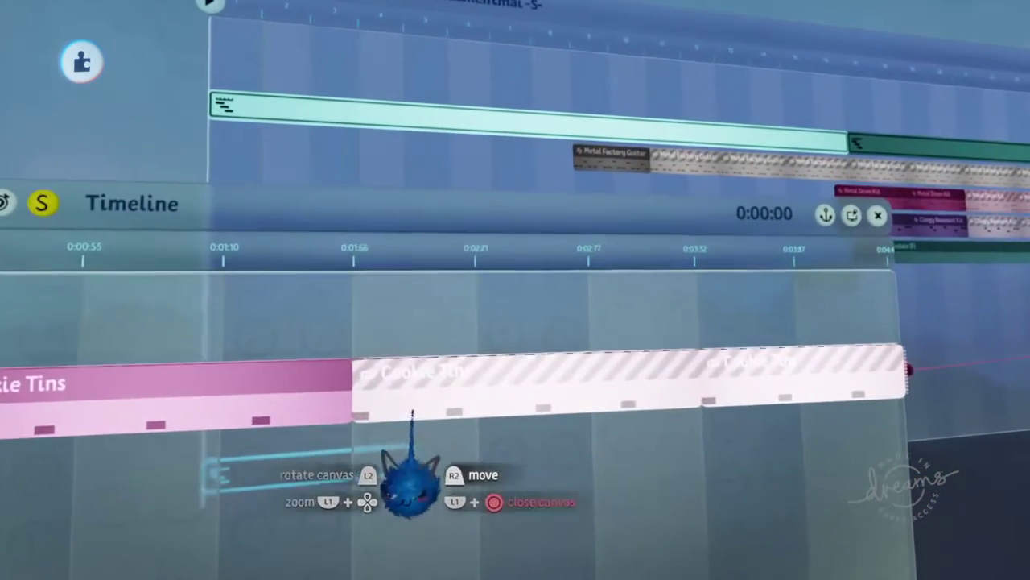
left_click(347, 451)
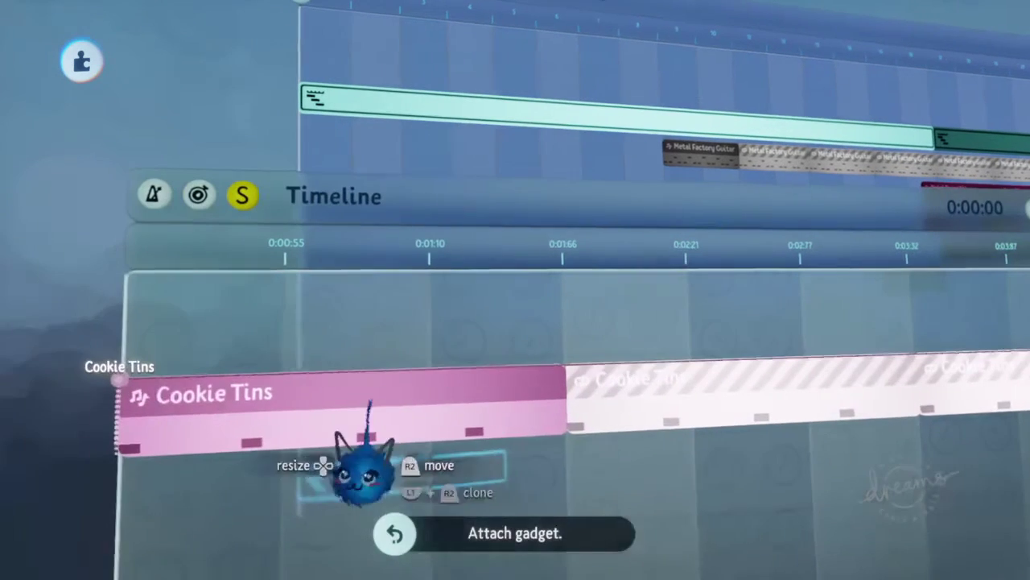
left_click(610, 471)
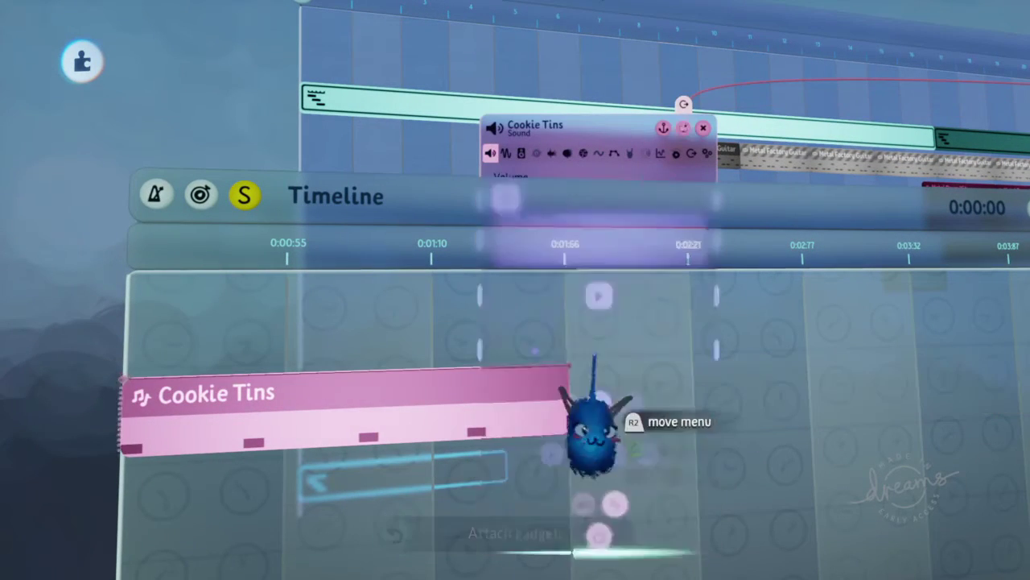
left_click_drag(581, 397, 697, 393)
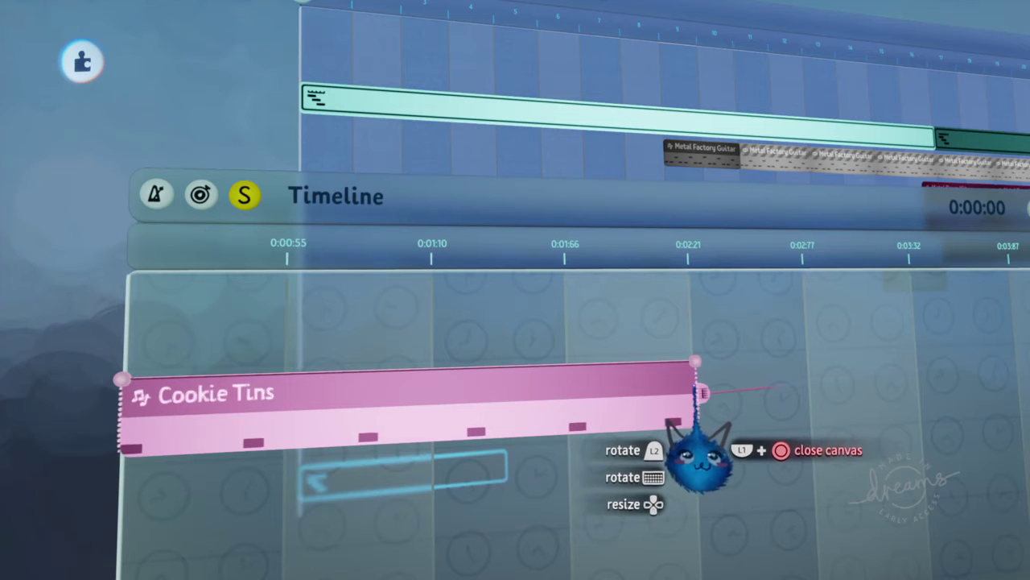
scroll(690, 457, "up", 5)
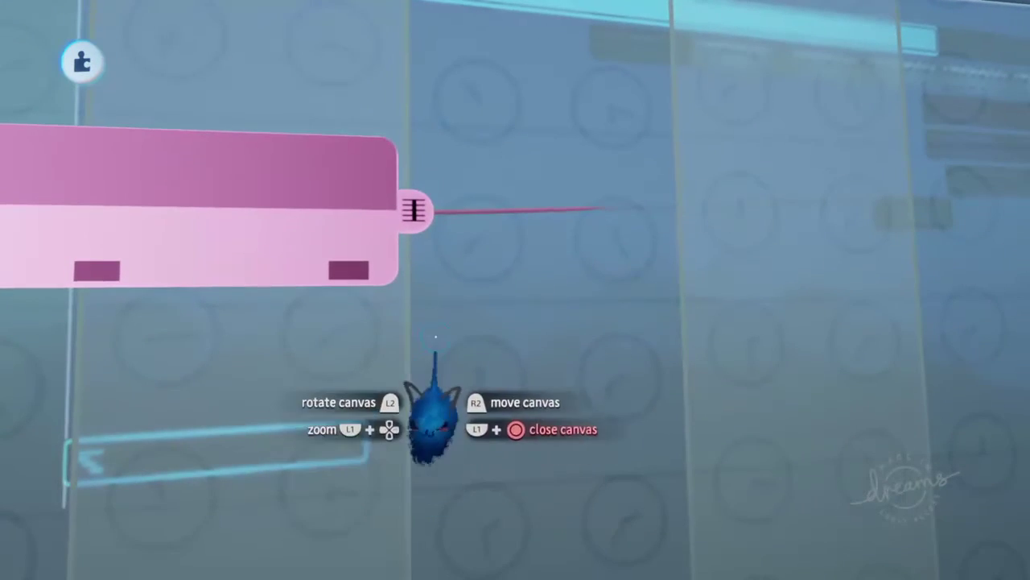
left_click_drag(378, 402, 413, 320)
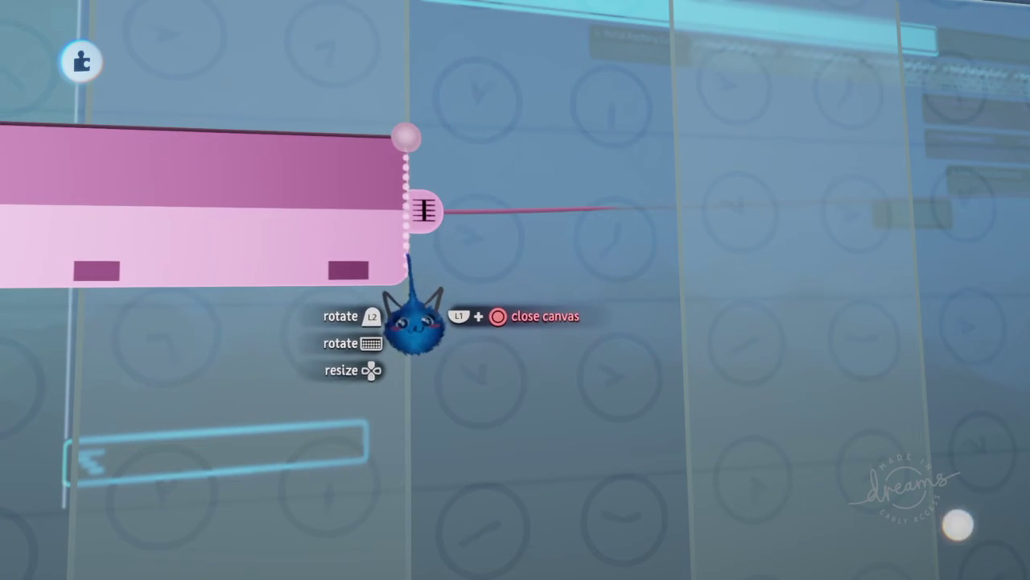
scroll(402, 398, "down", 5)
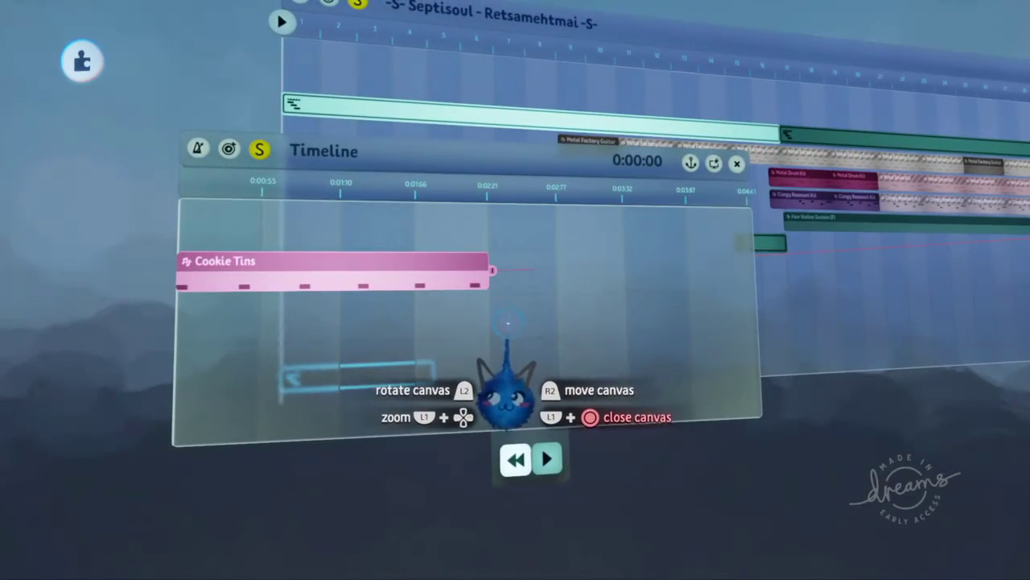
Step: Narrow the Timeline canvas from the right so it ends just after the clip
left_click_drag(755, 346, 507, 361)
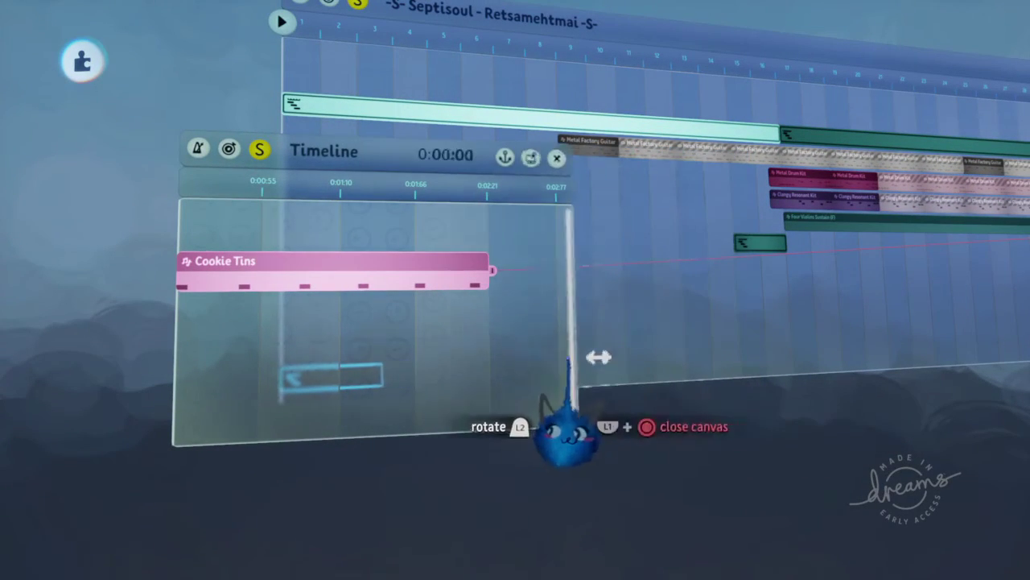
scroll(495, 354, "up", 3)
scroll(515, 352, "up", 2)
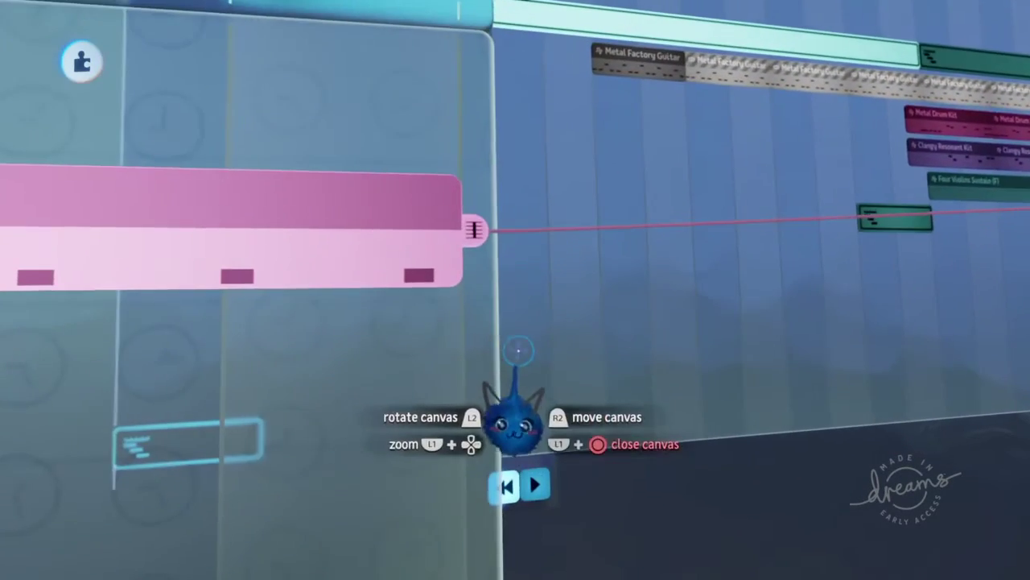
left_click_drag(493, 431, 477, 435)
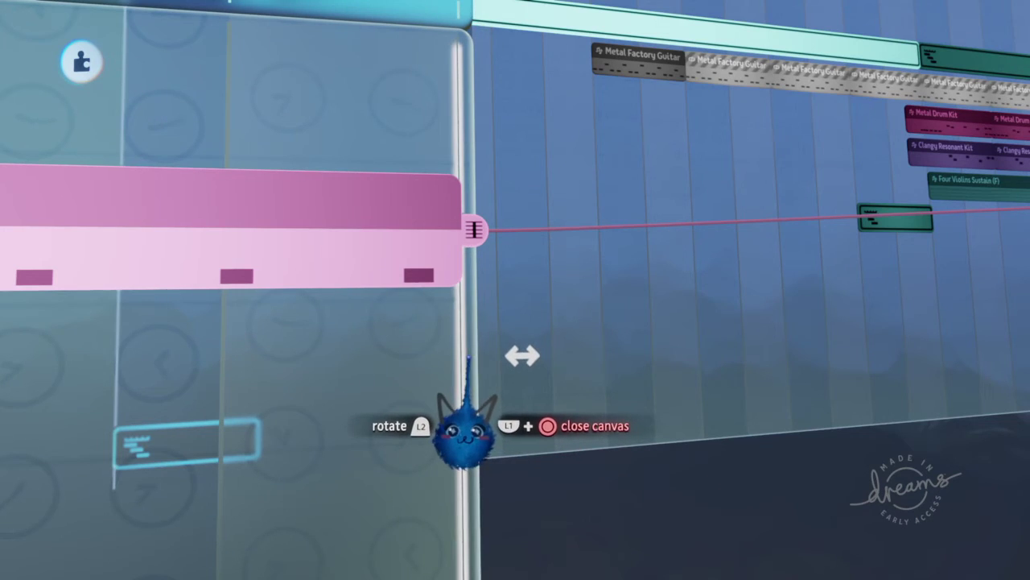
scroll(467, 358, "down", 3)
scroll(450, 354, "up", 3)
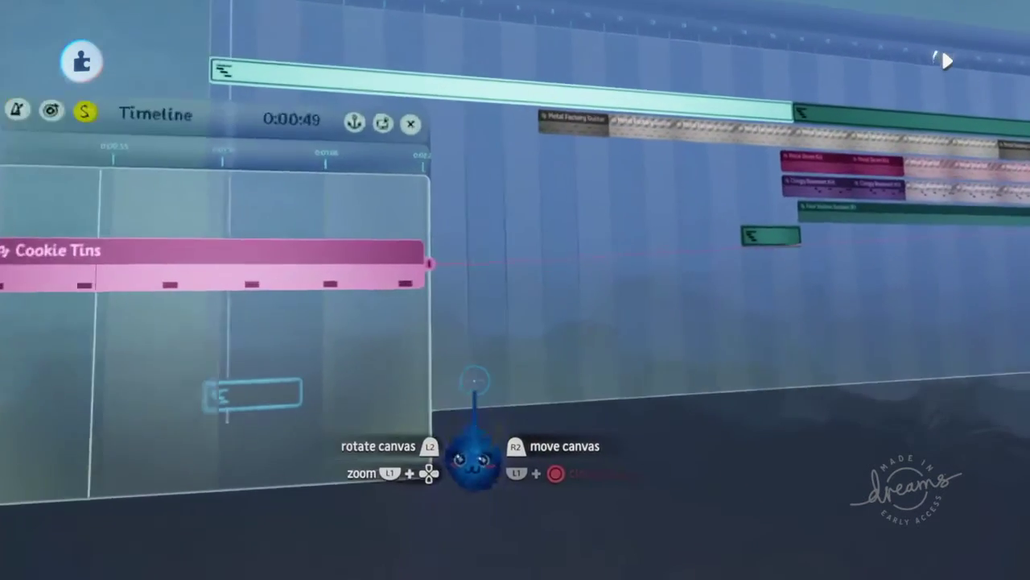
left_click_drag(436, 348, 448, 352)
scroll(442, 352, "down", 5)
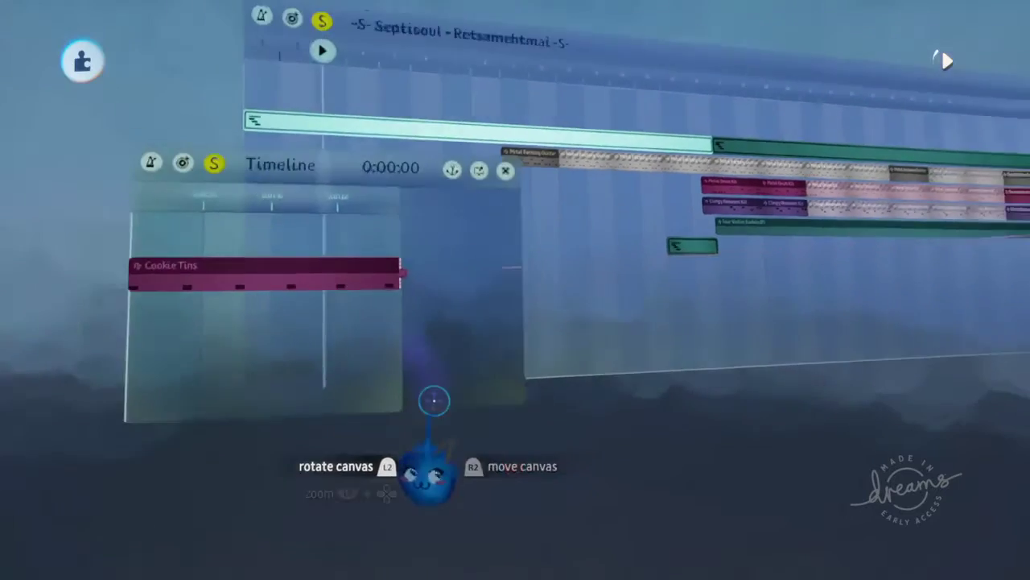
scroll(497, 383, "up", 3)
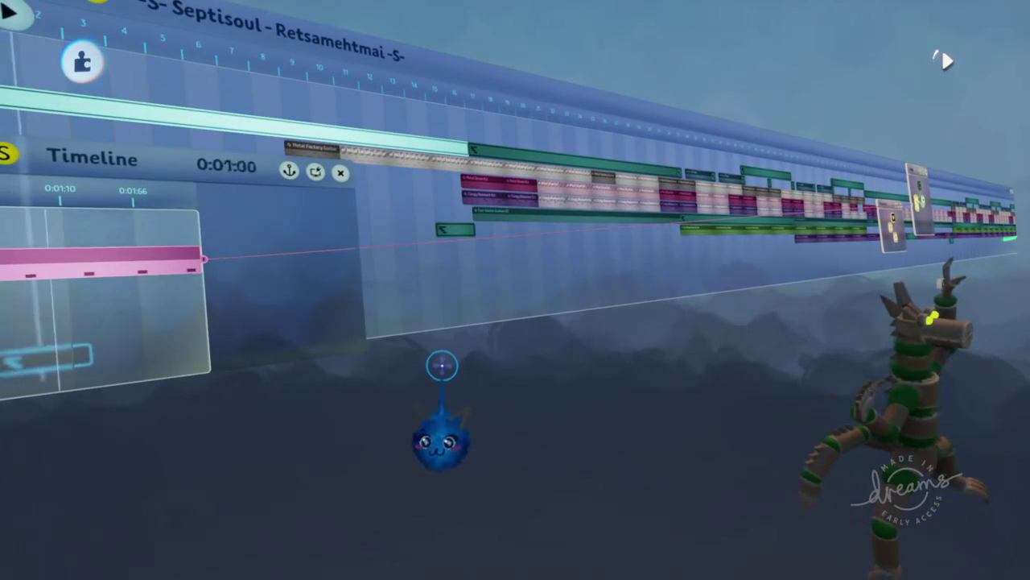
Step: Stop playback, check the small timeline's playback properties, and view the timeline row head-on
key("space")
mouse_move(432, 369)
middle_mouse_down()
mouse_move(337, 306)
mouse_move(258, 552)
middle_mouse_up()
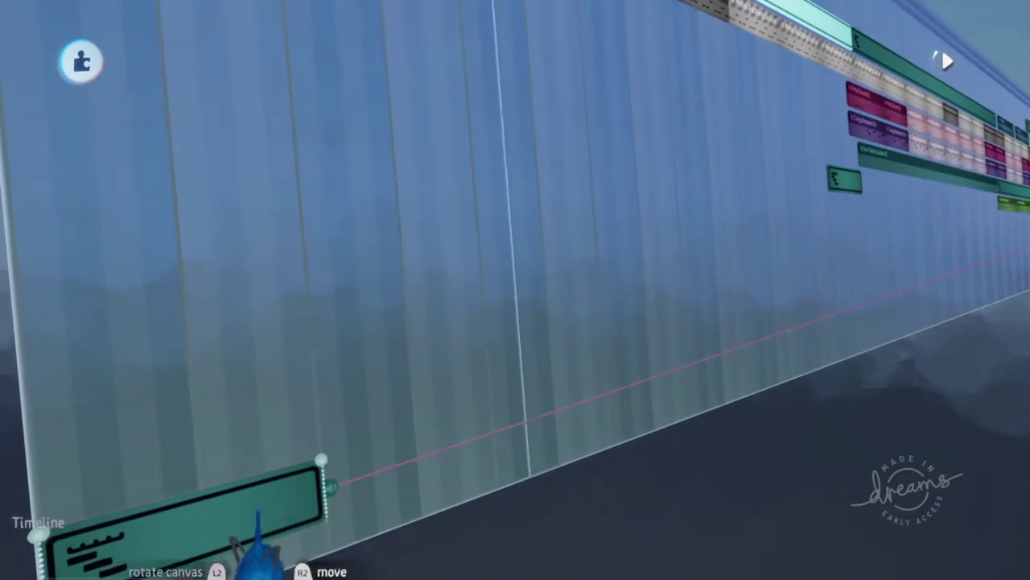
left_click(257, 552)
middle_click_drag(459, 467, 453, 402)
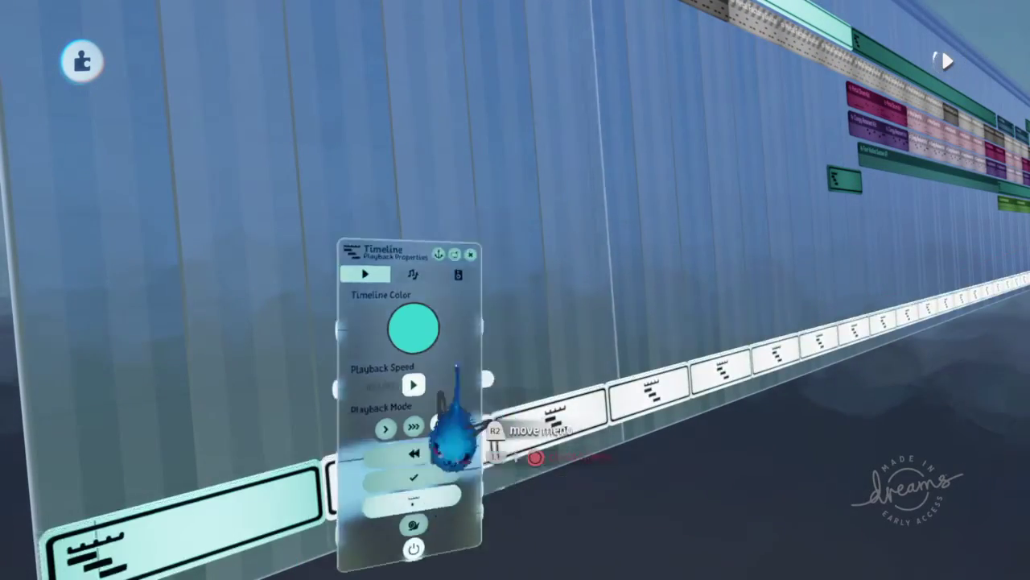
key("Escape")
middle_click_drag(452, 348, 406, 381)
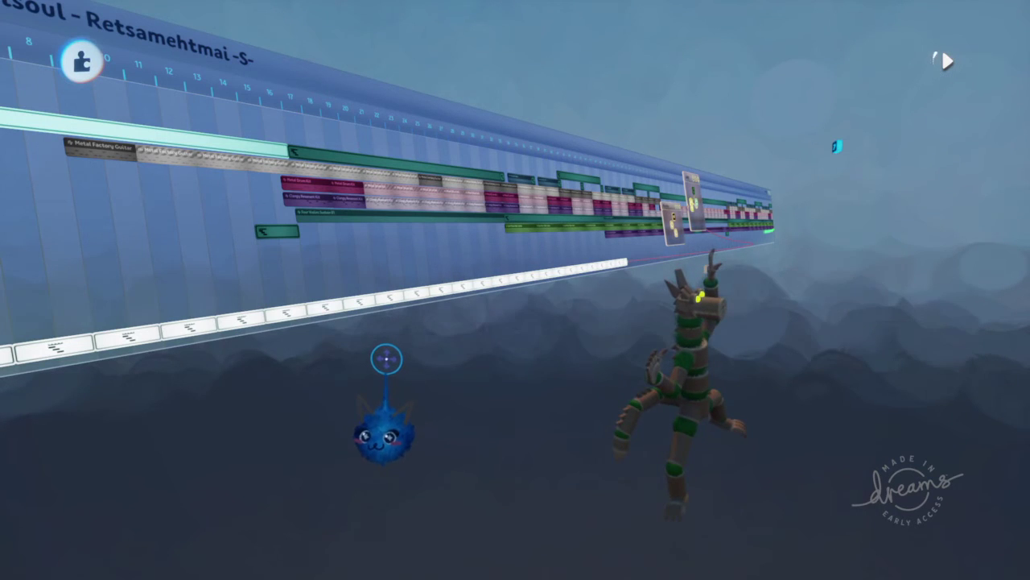
mouse_move(384, 360)
middle_mouse_down()
mouse_move(416, 362)
mouse_move(410, 341)
mouse_move(427, 431)
middle_mouse_up()
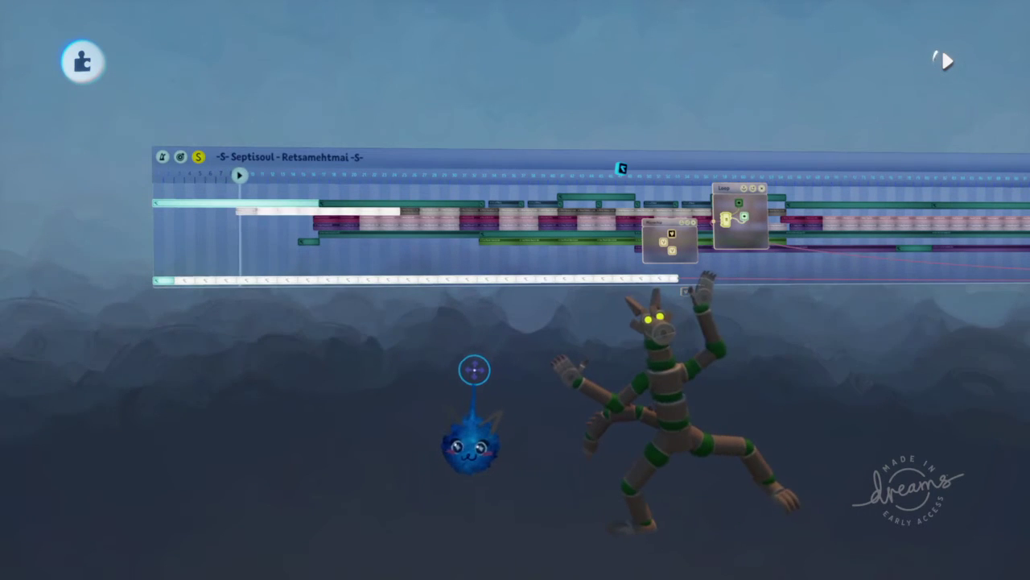
mouse_move(443, 410)
middle_mouse_down()
mouse_move(451, 421)
mouse_move(400, 423)
middle_mouse_up()
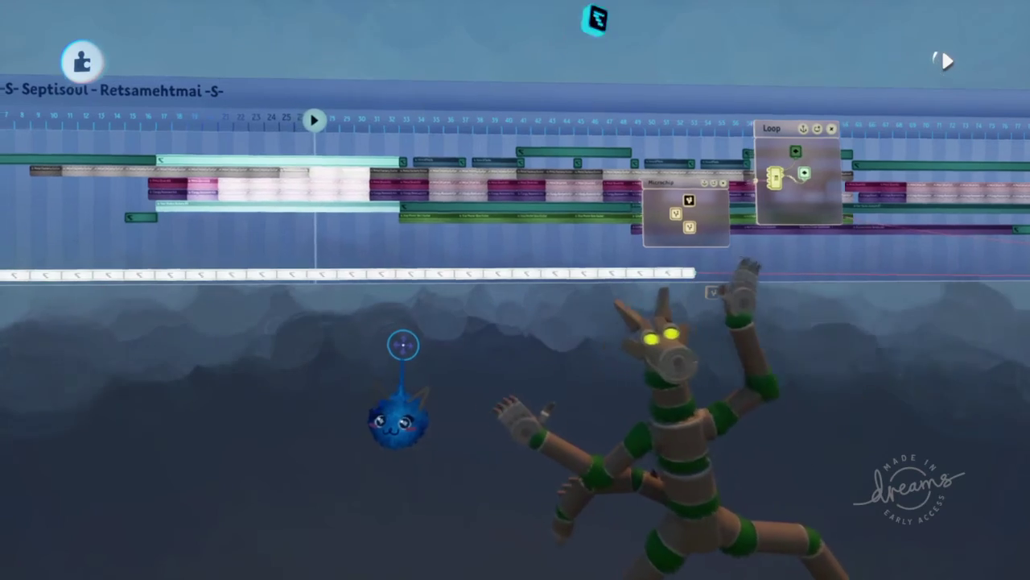
scroll(403, 348, "up", 5)
scroll(407, 354, "up", 5)
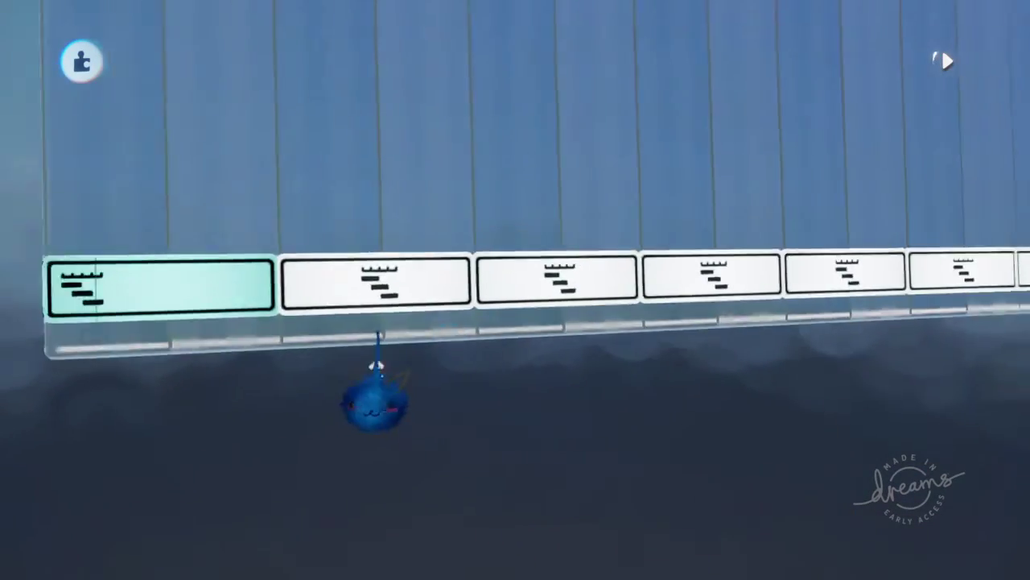
scroll(398, 300, "down", 2)
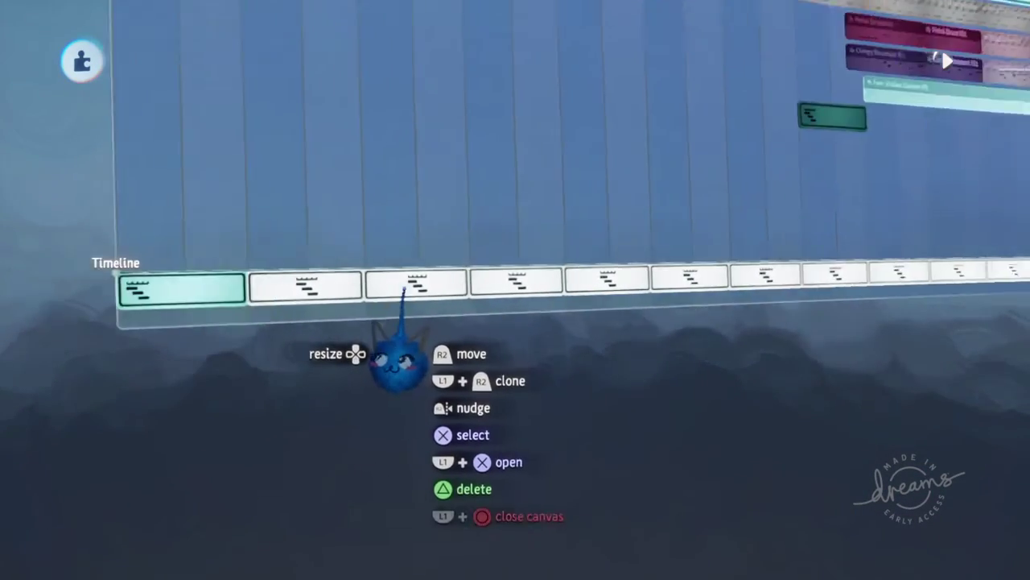
scroll(400, 298, "down", 2)
scroll(402, 298, "down", 2)
scroll(404, 298, "down", 2)
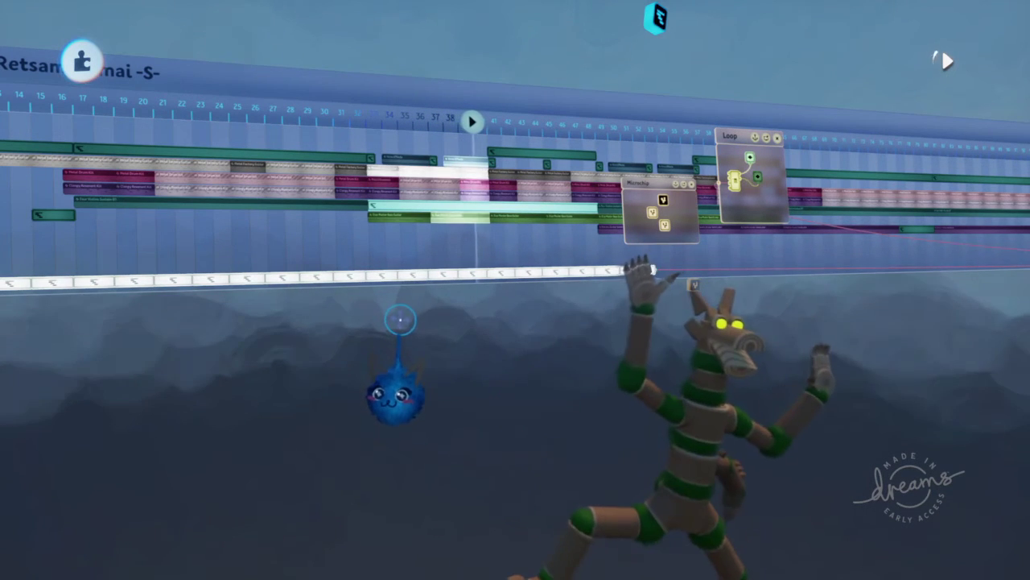
scroll(402, 326, "up", 10)
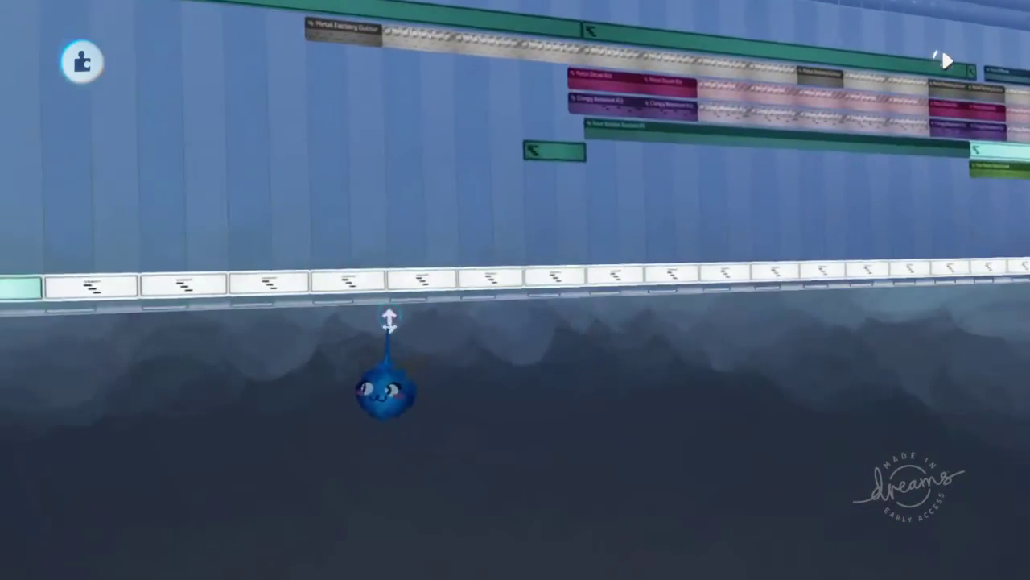
scroll(384, 378, "up", 3)
scroll(434, 355, "up", 2)
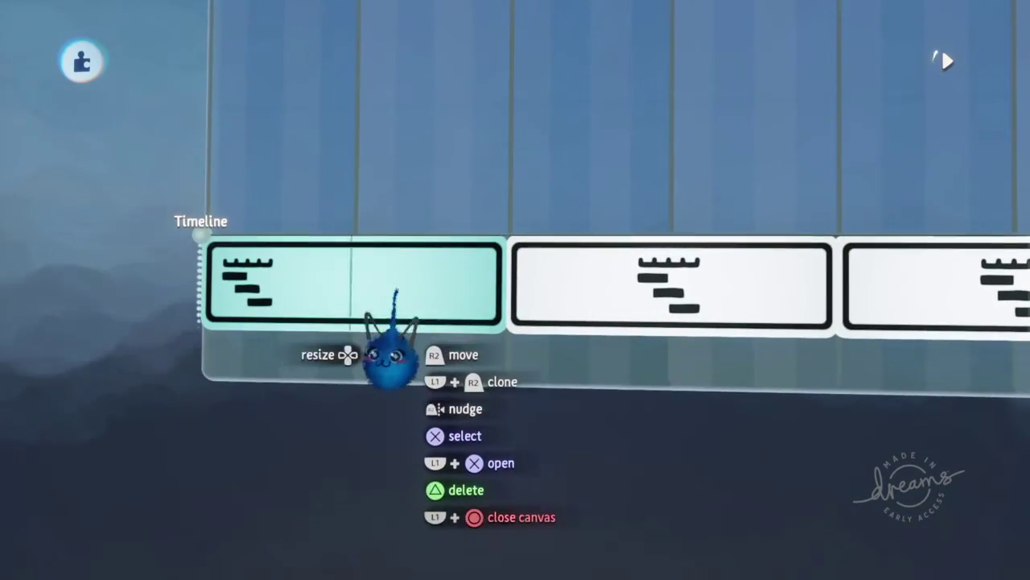
scroll(490, 339, "up", 2)
left_click(449, 311)
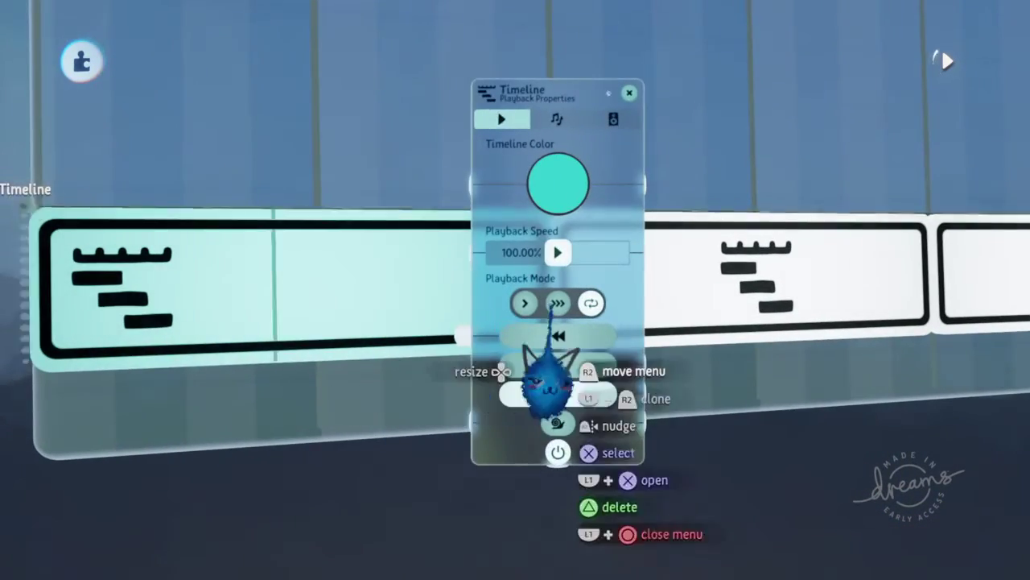
key("Escape")
scroll(437, 311, "up", 2)
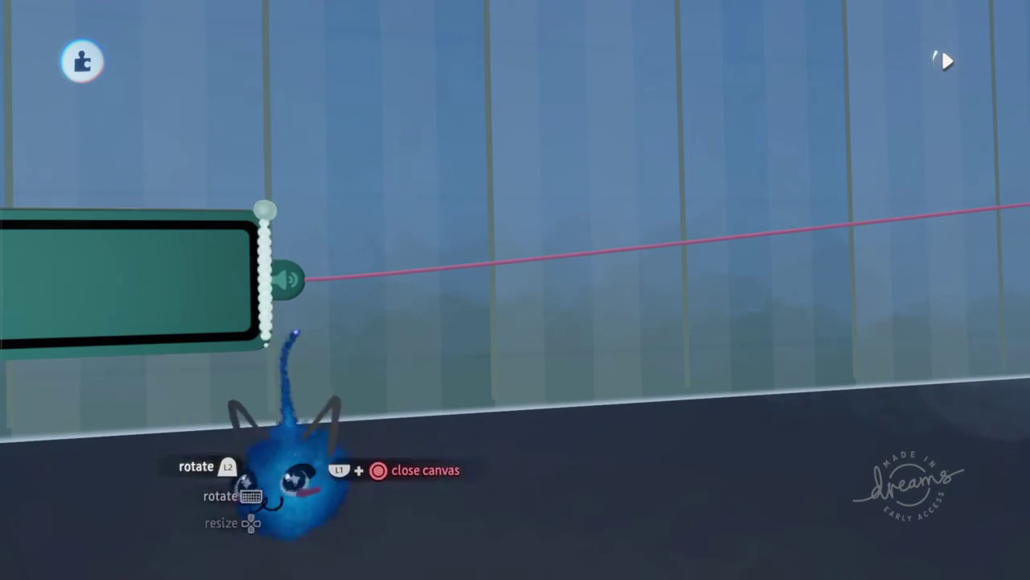
left_click_drag(276, 322, 226, 314)
left_click(241, 322)
key("Escape")
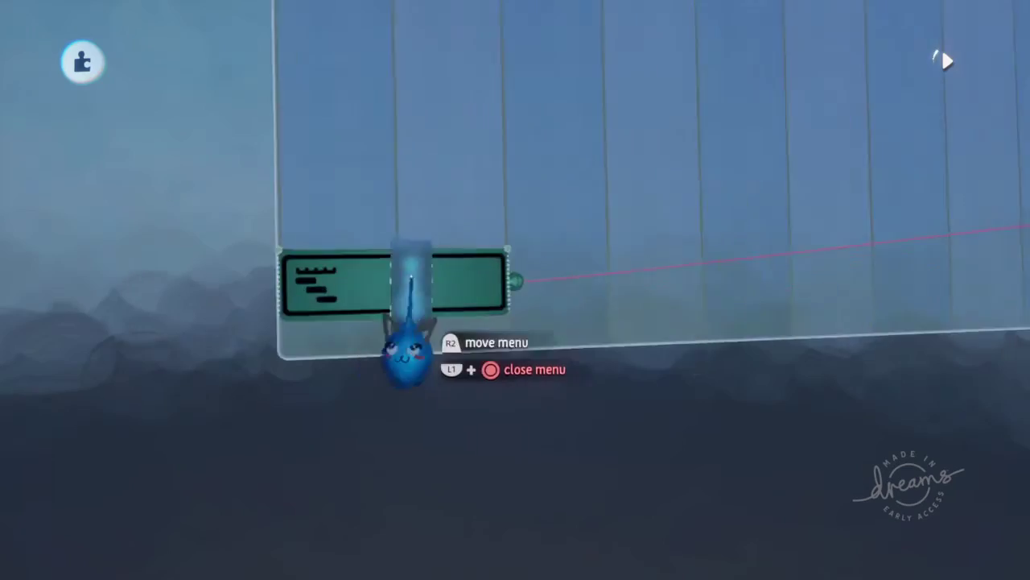
mouse_move(381, 312)
left_mouse_down()
mouse_move(454, 338)
mouse_move(402, 394)
left_mouse_up()
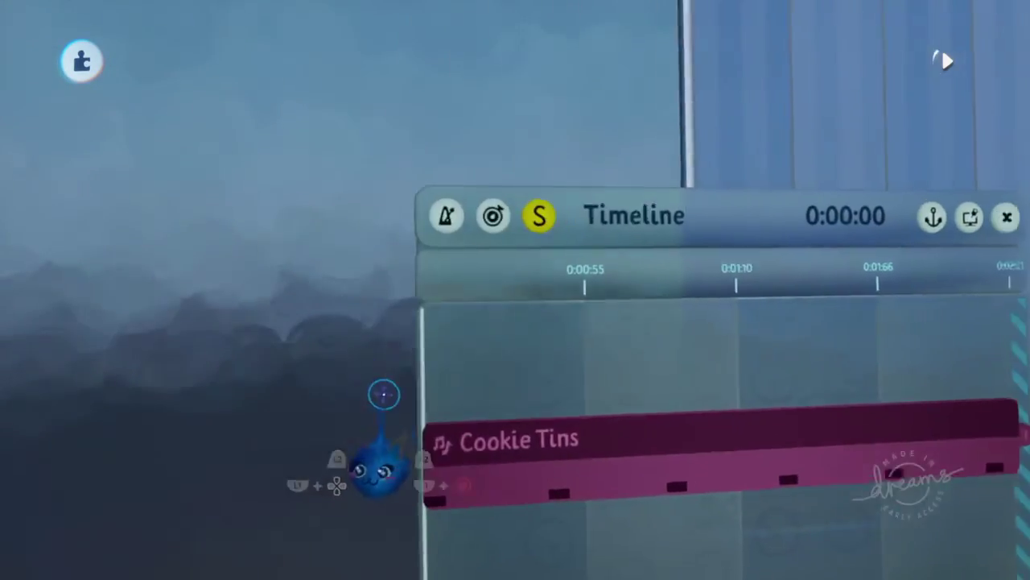
key("Escape")
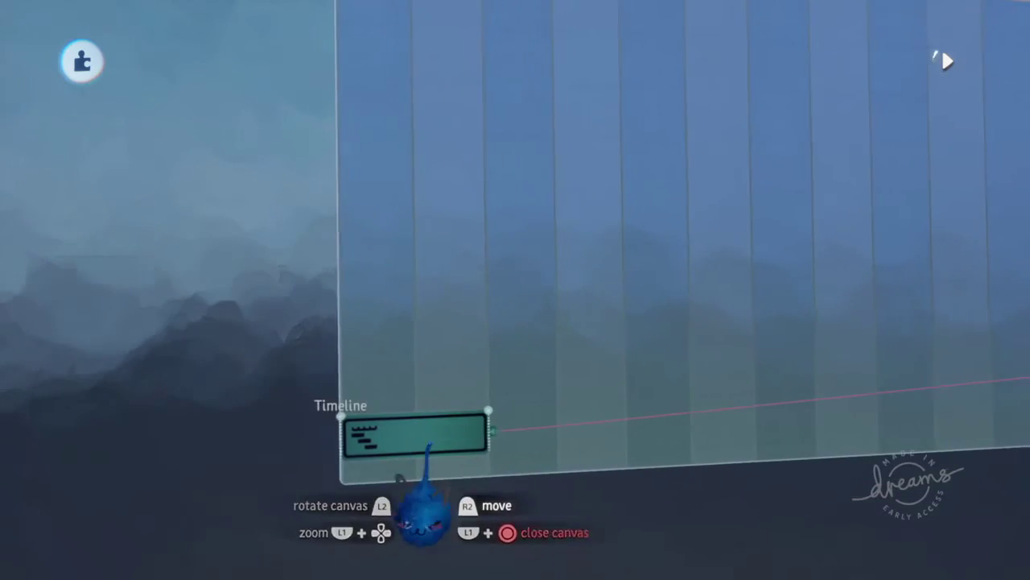
left_click(429, 427)
left_click(564, 299)
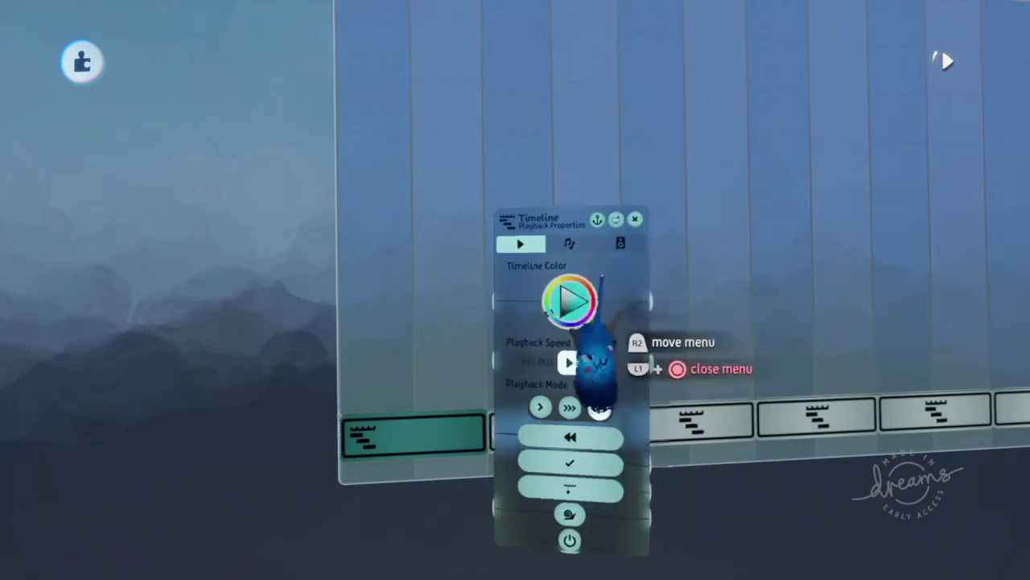
scroll(395, 233, "down", 5)
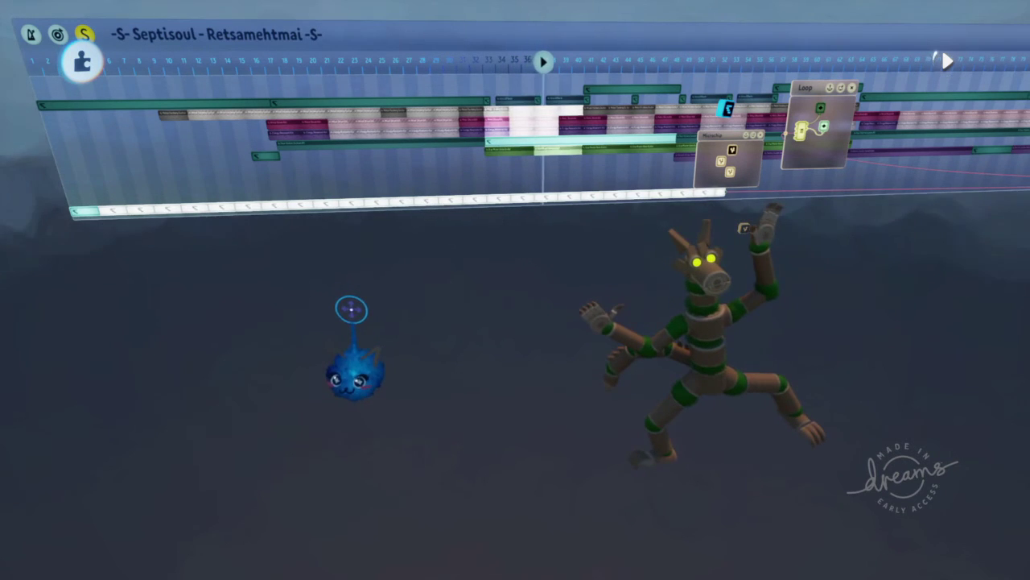
Step: Wire a Cookie Tins output into the Loop chip's Move to Next Output port
mouse_move(351, 308)
middle_mouse_down()
mouse_move(287, 190)
mouse_move(334, 249)
middle_mouse_up()
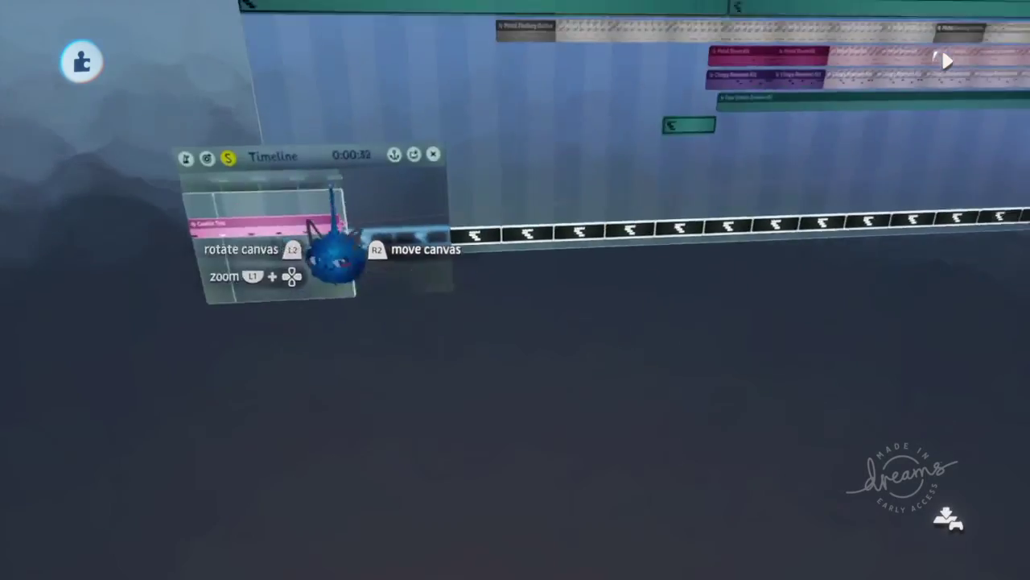
left_click_drag(335, 250, 330, 306)
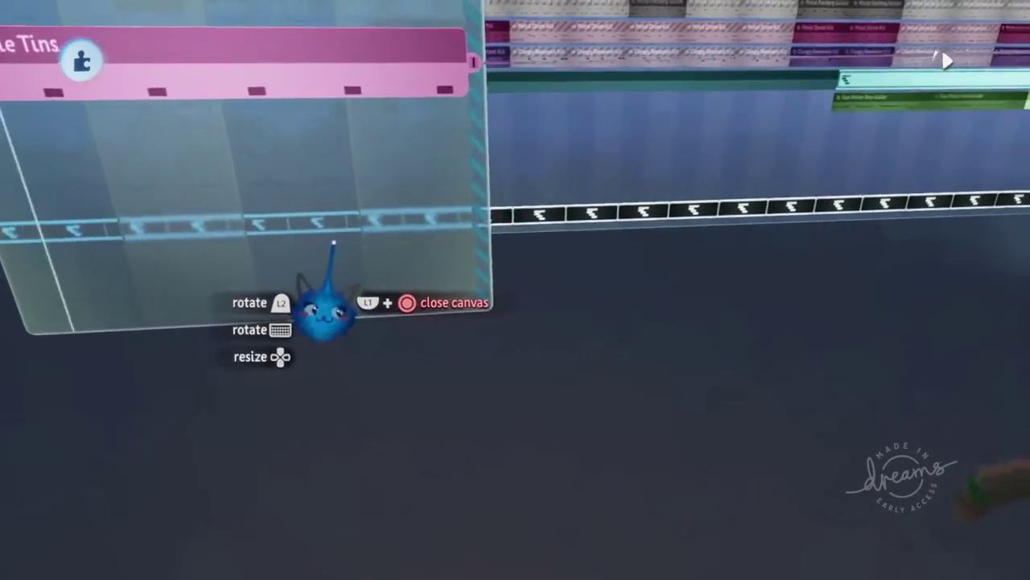
middle_click_drag(330, 306, 358, 326)
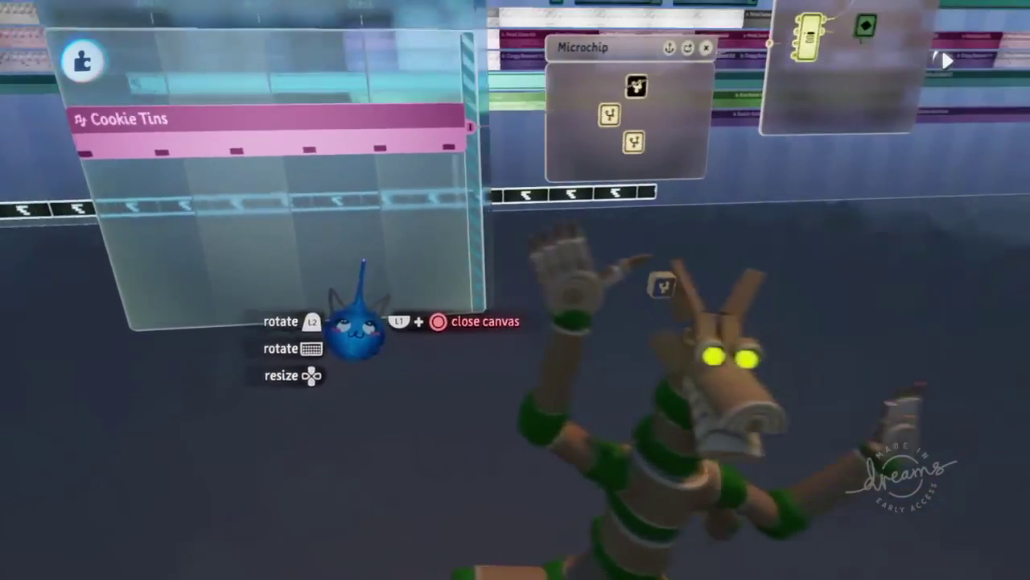
mouse_move(358, 326)
middle_mouse_down()
mouse_move(346, 366)
mouse_move(467, 210)
middle_mouse_up()
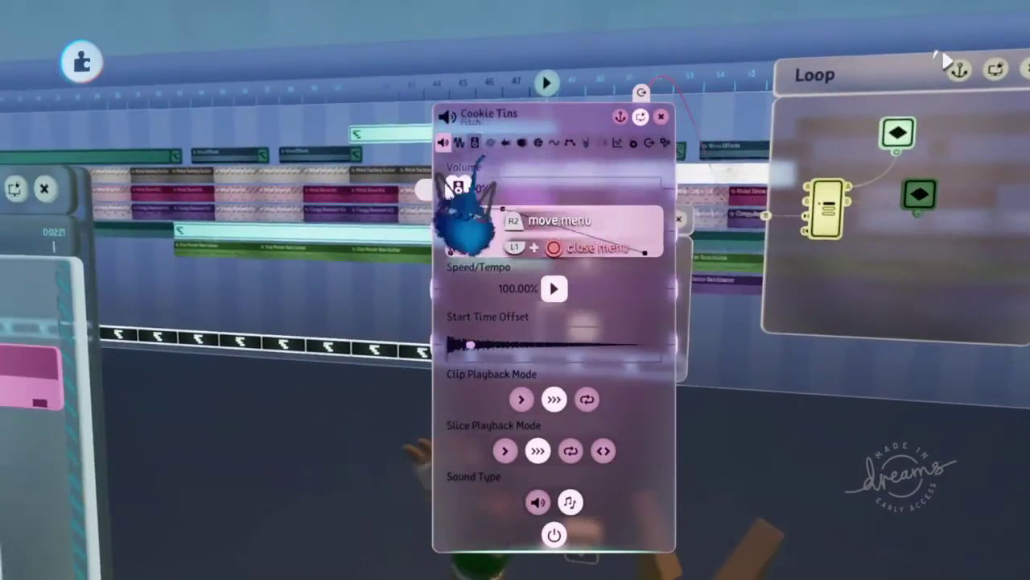
left_click(649, 143)
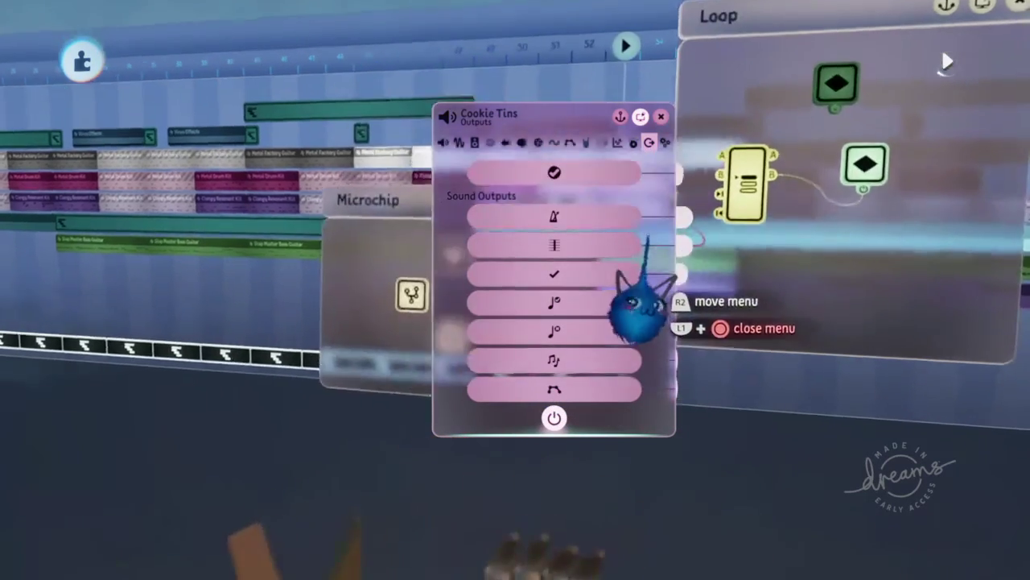
middle_click_drag(656, 288, 586, 315)
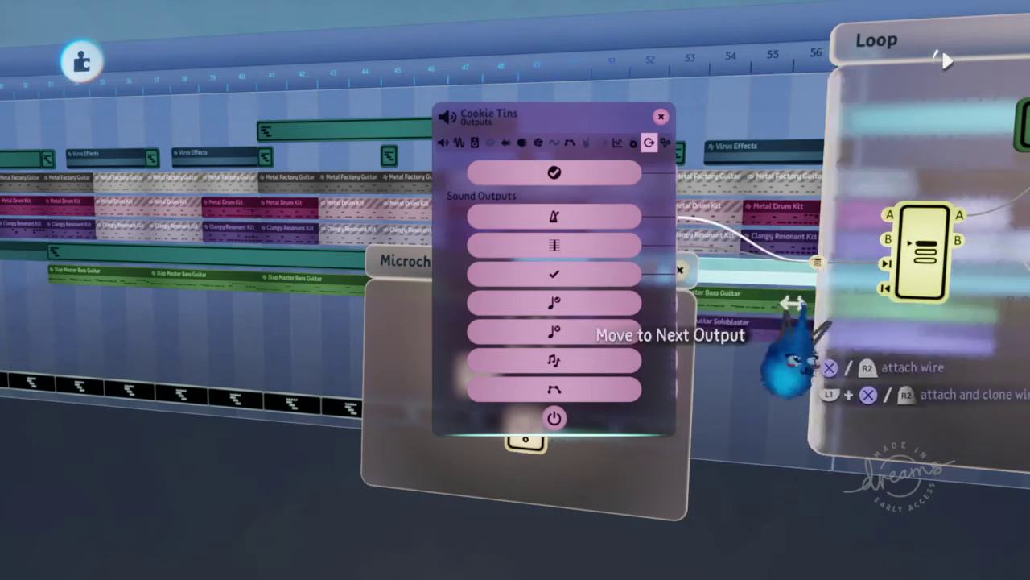
mouse_move(785, 322)
middle_mouse_down()
mouse_move(556, 298)
mouse_move(534, 272)
mouse_move(519, 302)
mouse_move(403, 346)
middle_mouse_up()
key("Escape")
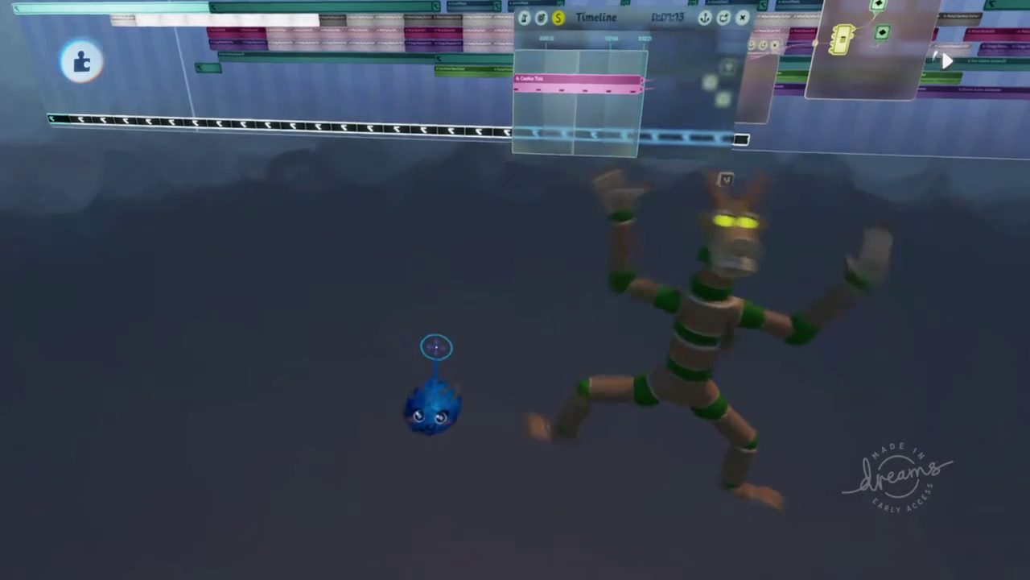
Step: Close the timeline canvas and zoom in on the wire into the Loop chip
mouse_move(404, 351)
middle_mouse_down()
mouse_move(438, 394)
mouse_move(452, 324)
middle_mouse_up()
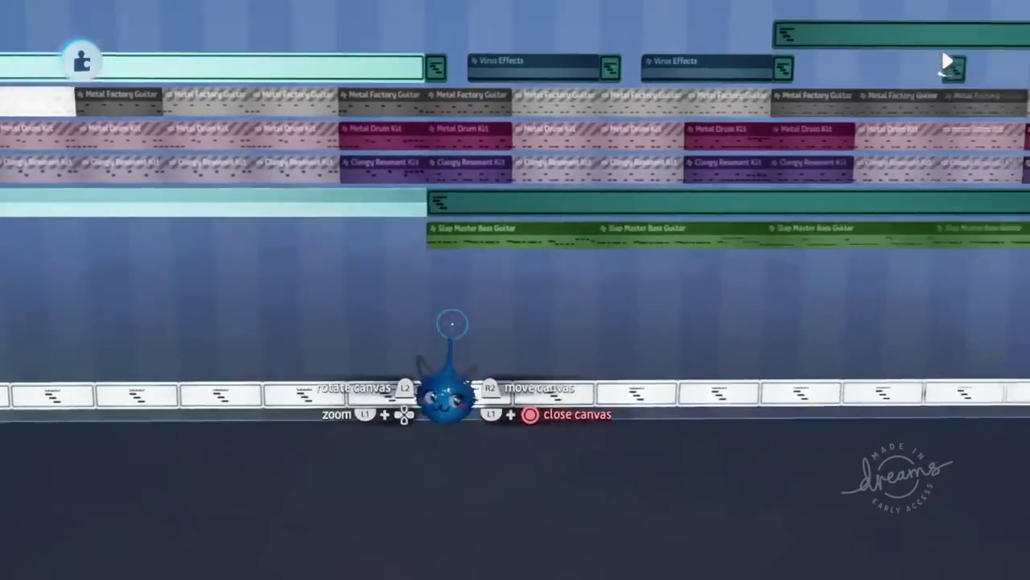
key("Escape")
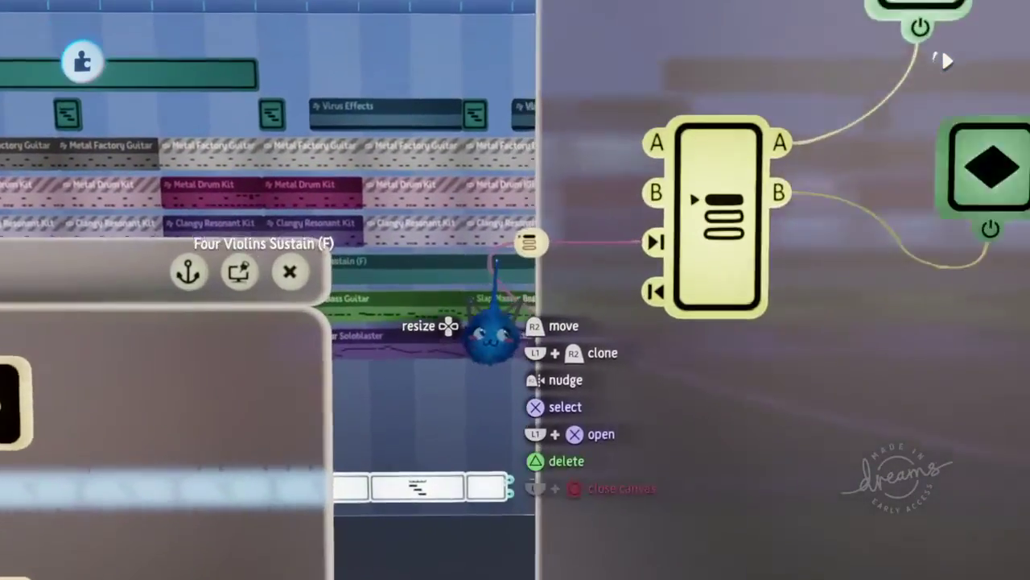
middle_click_drag(499, 346, 528, 358)
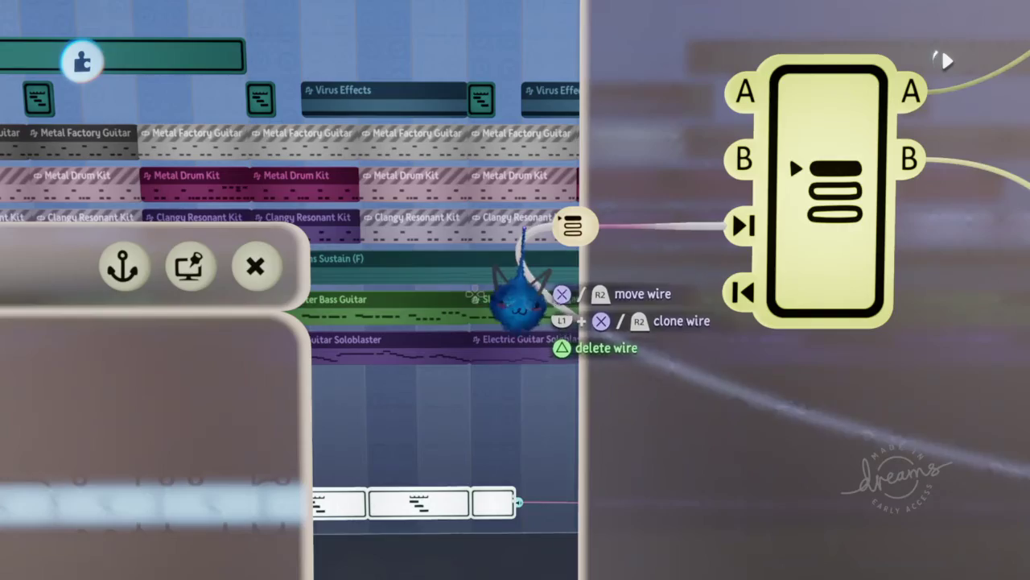
middle_click_drag(529, 299, 432, 407)
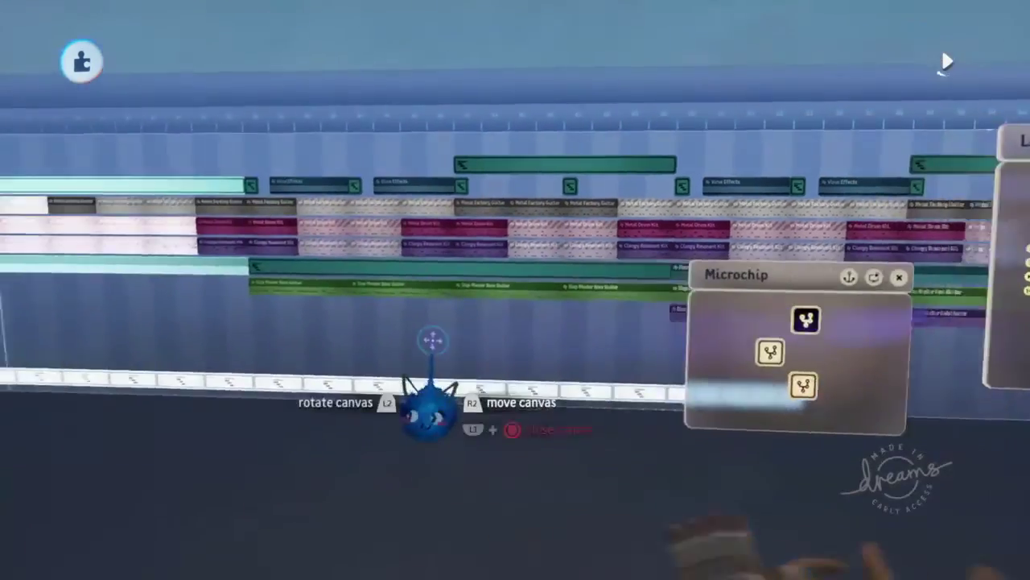
middle_click_drag(433, 340, 444, 314)
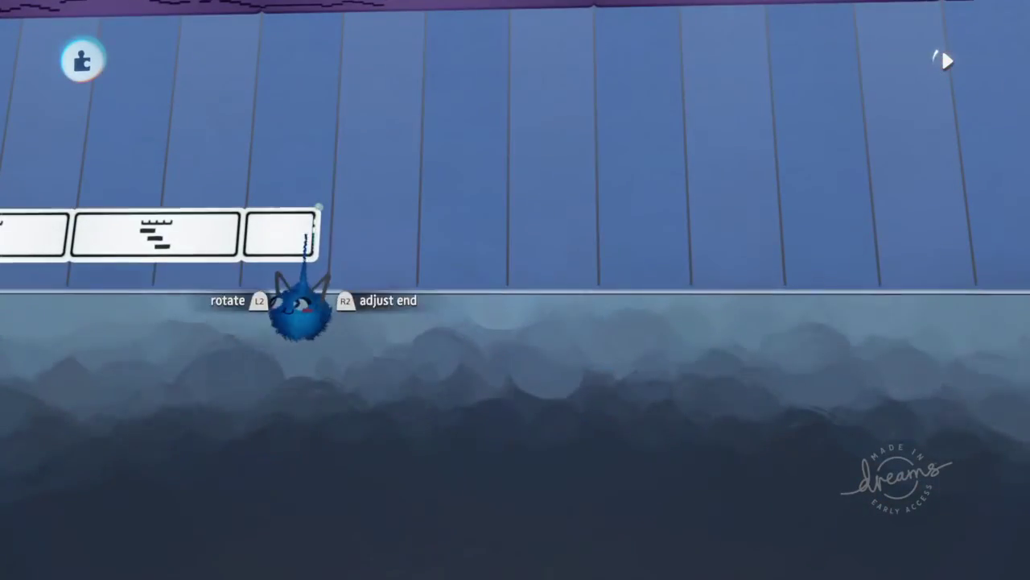
Step: Pan along the repeating Cookie Tins clips, turn the canvas face-on, and grab the timeline
middle_click_drag(628, 326, 573, 314)
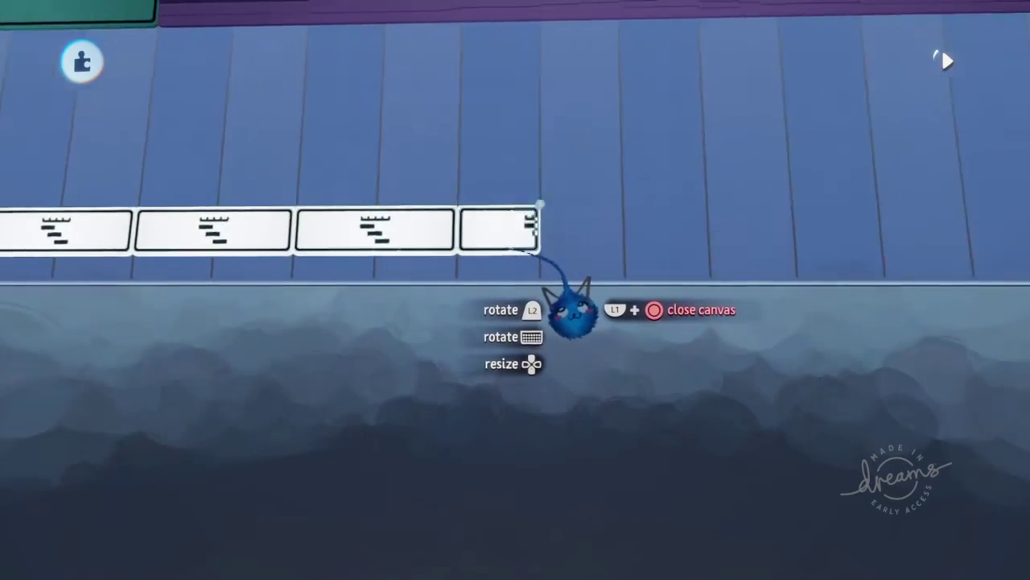
left_click_drag(568, 314, 575, 327)
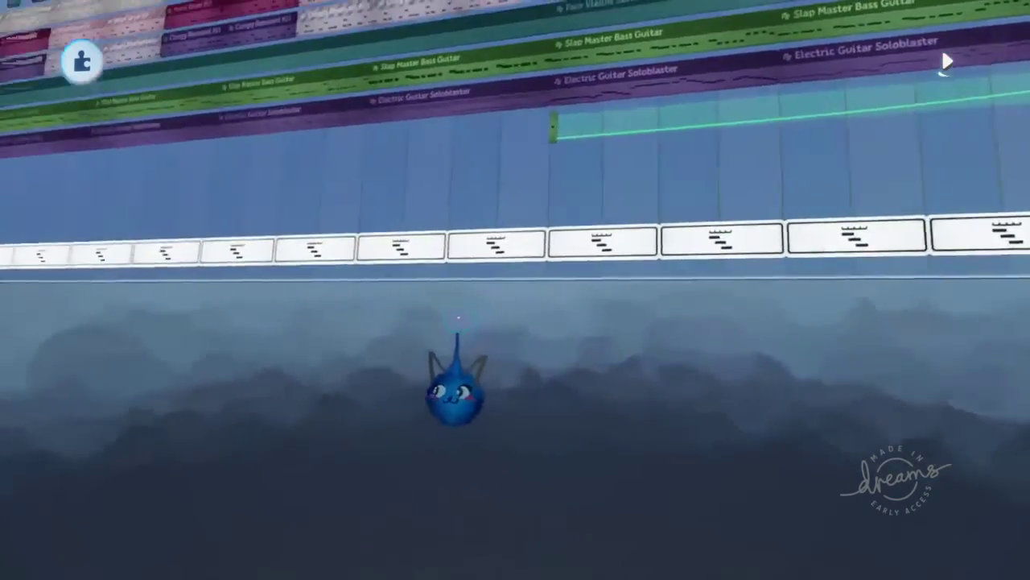
middle_click_drag(457, 335, 466, 300)
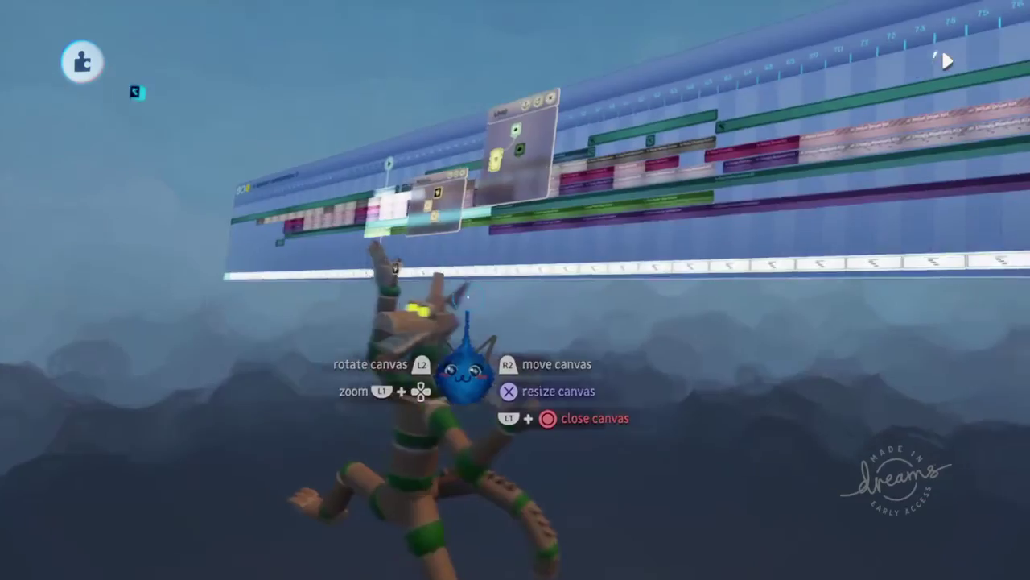
mouse_move(467, 299)
middle_mouse_down()
mouse_move(468, 286)
mouse_move(433, 392)
middle_mouse_up()
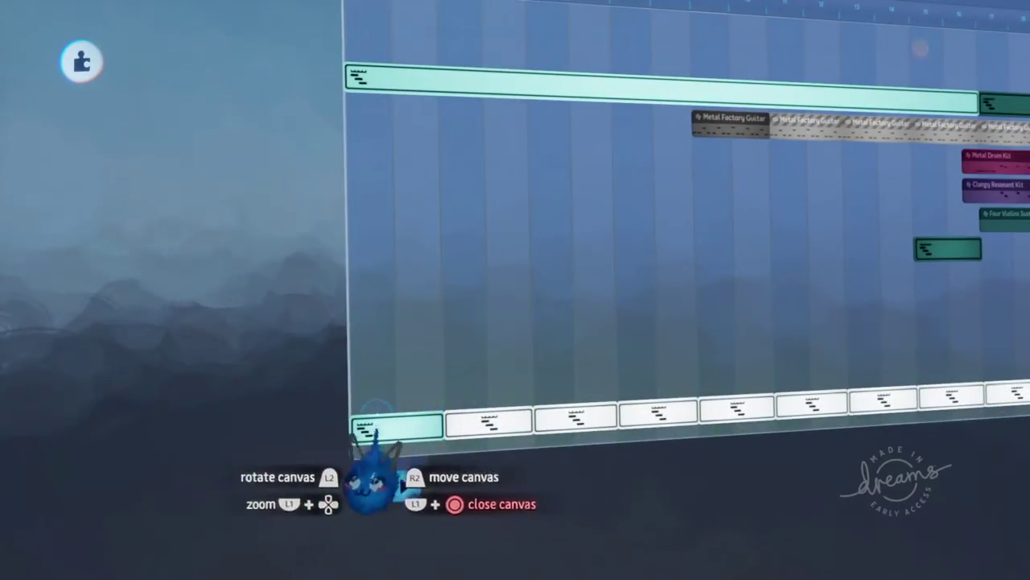
mouse_move(367, 423)
left_mouse_down()
mouse_move(405, 456)
mouse_move(402, 467)
left_mouse_up()
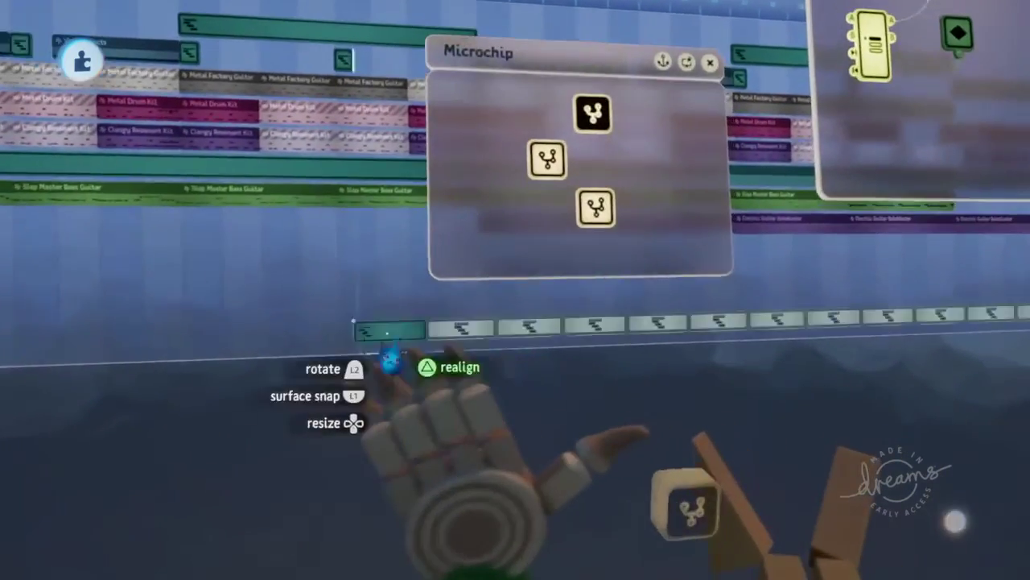
Step: Place the timeline inside the Microchip and check its settings
left_click_drag(402, 467, 342, 296)
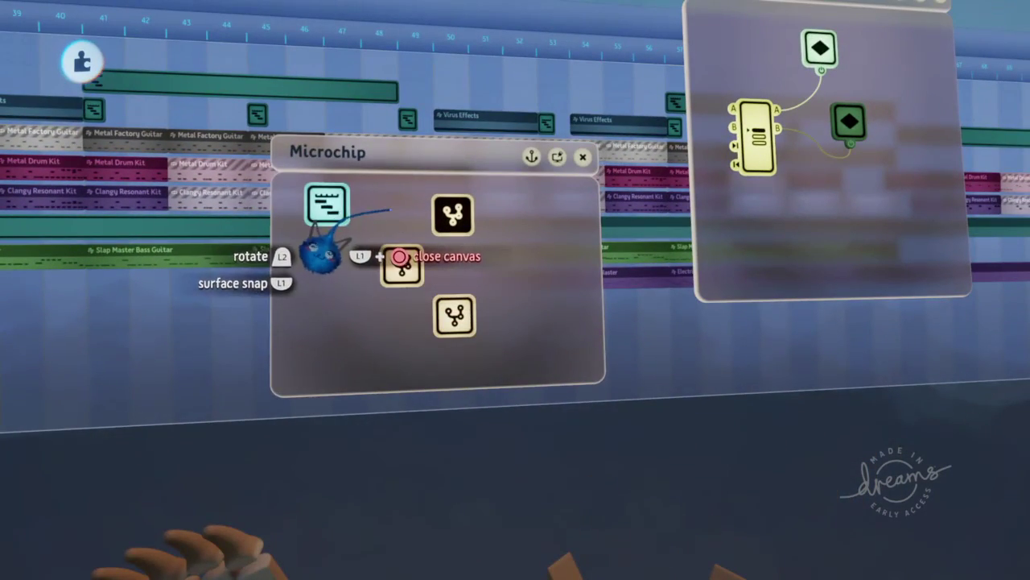
left_click_drag(322, 261, 326, 273)
scroll(338, 322, "up", 3)
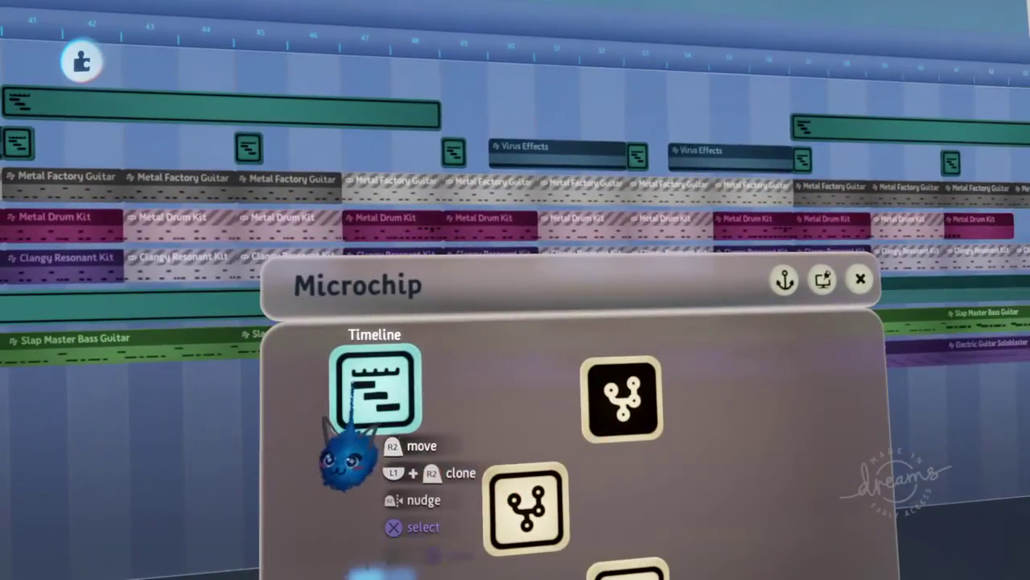
left_click(352, 471)
left_click(409, 414)
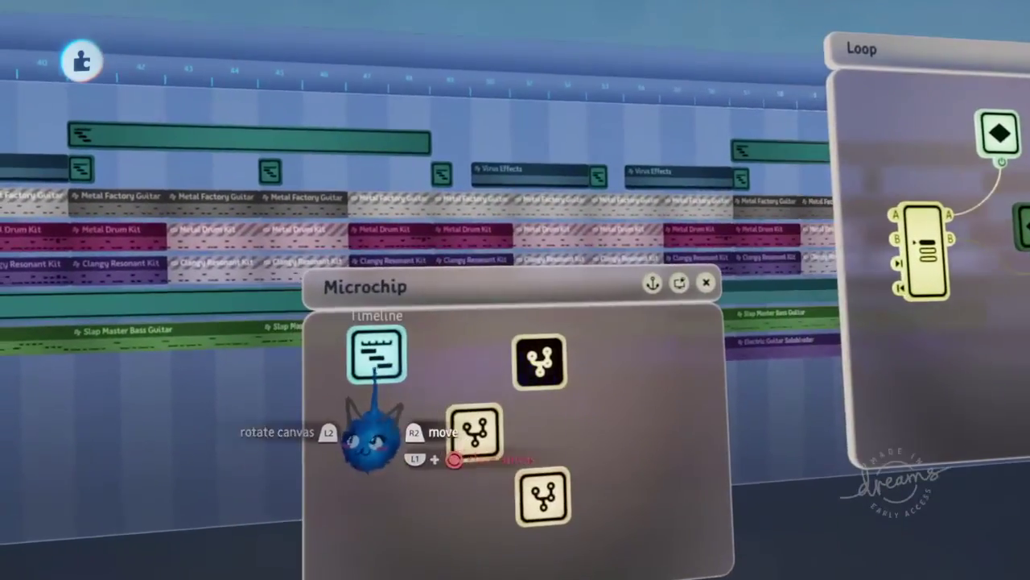
Step: Wire the Cookie Tins Per Beat Trigger output to the Loop chip and review playback properties
left_click_drag(380, 437, 332, 443)
left_click(448, 298)
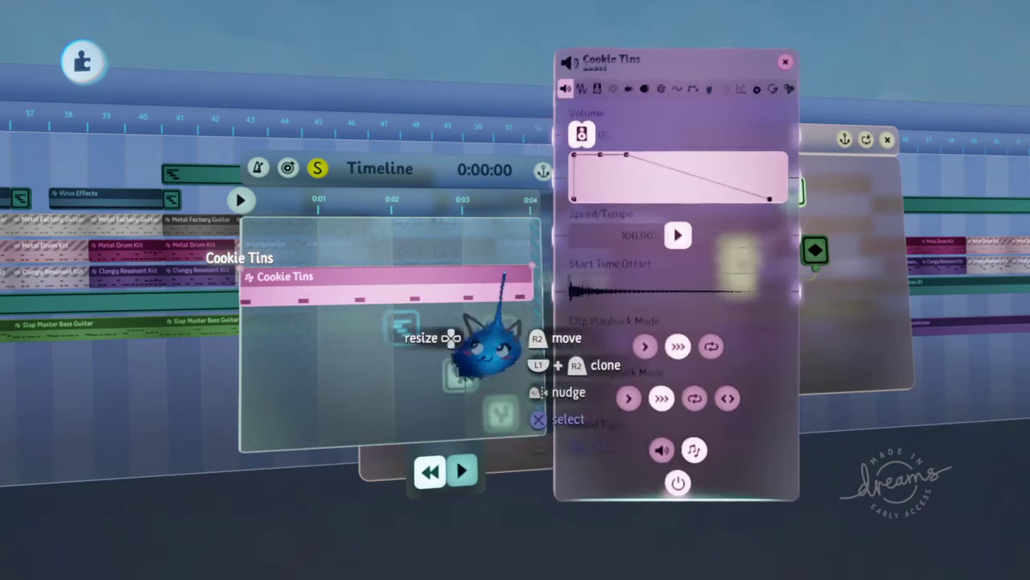
left_click(773, 88)
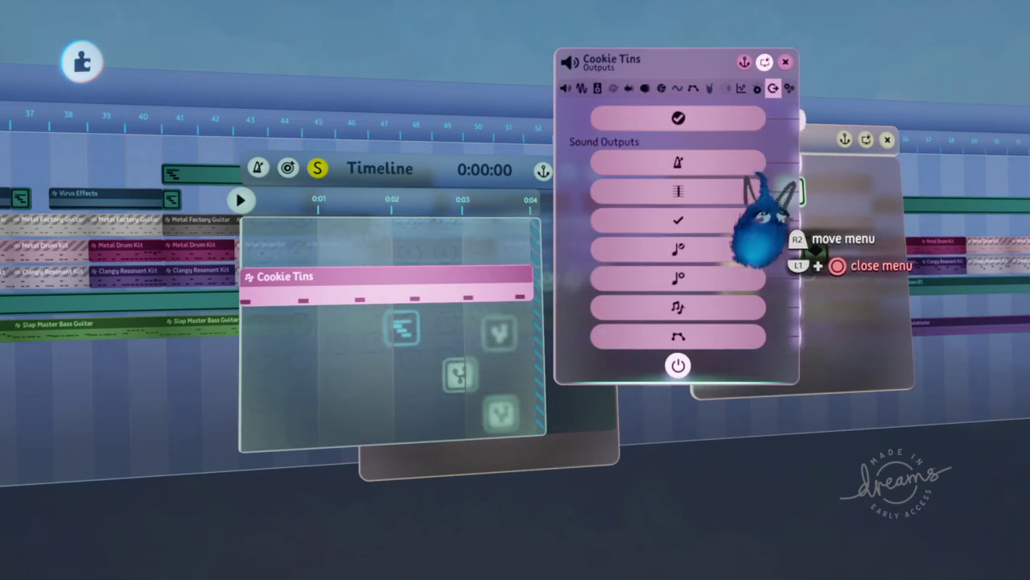
left_click_drag(781, 269, 455, 318)
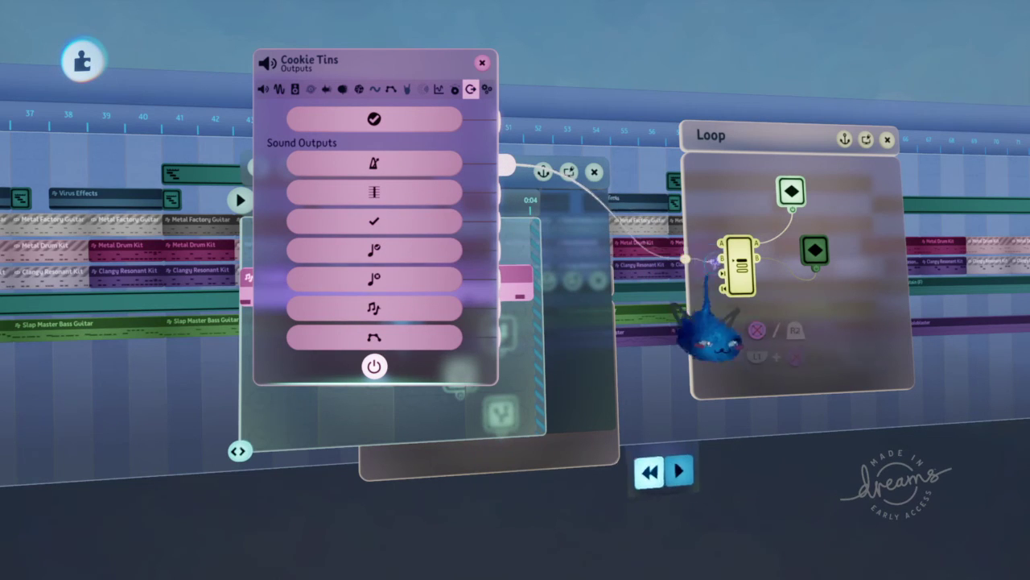
key("Escape")
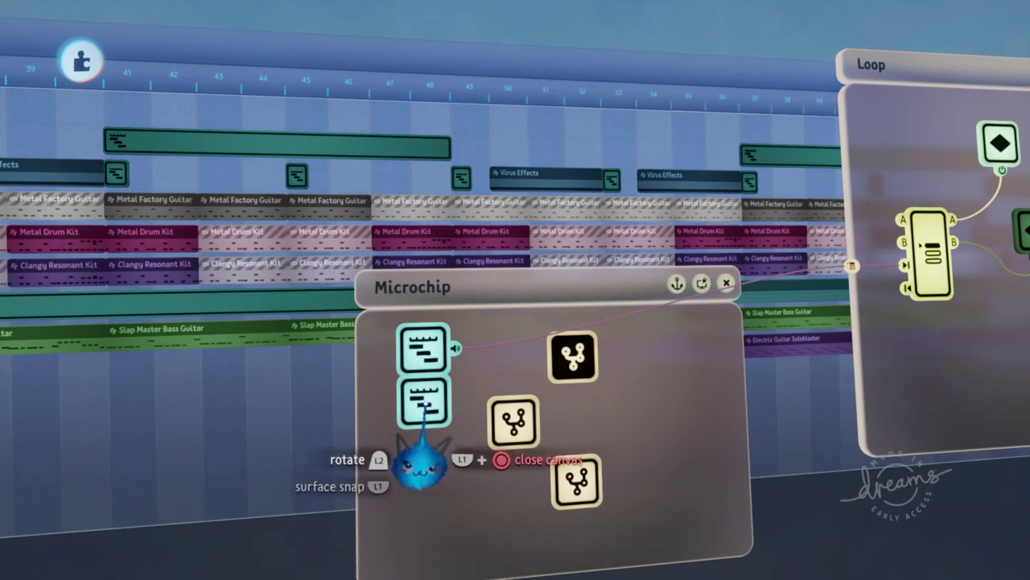
left_click(424, 402)
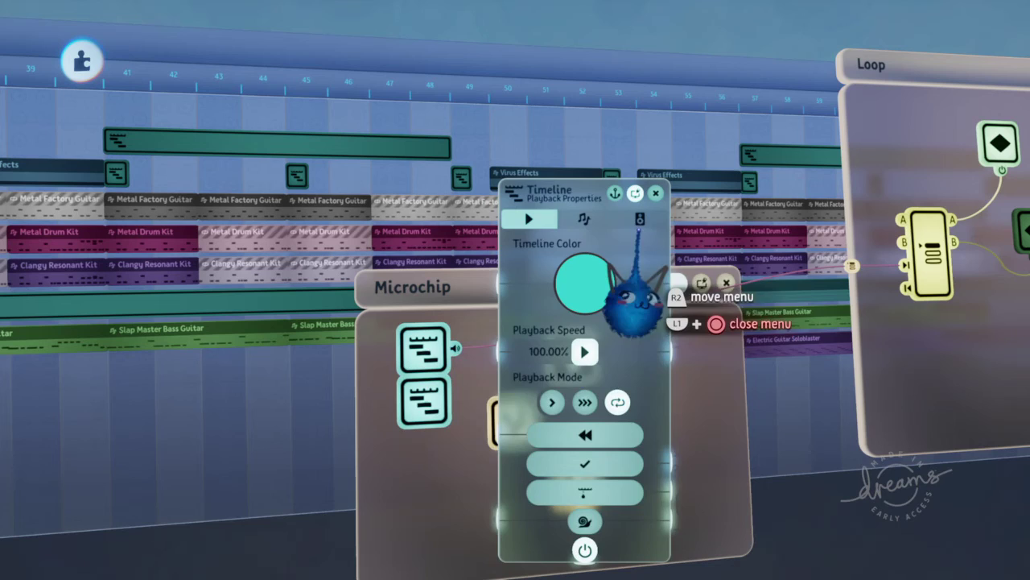
key("Escape")
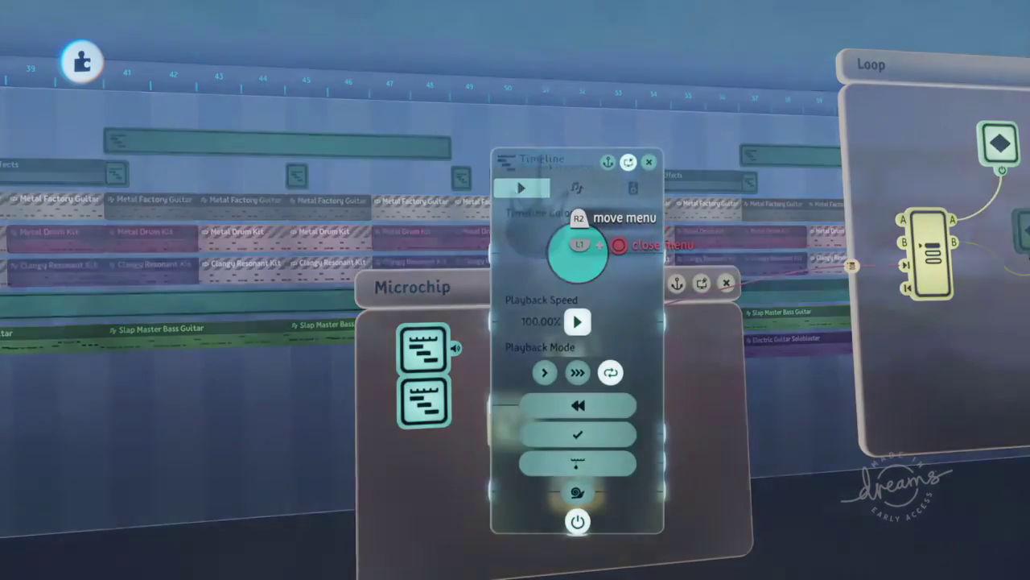
Step: Rename the Microchip's two timeline copies to Fast and Slow, then open the Slow timeline
left_click(575, 231)
type("Fas")
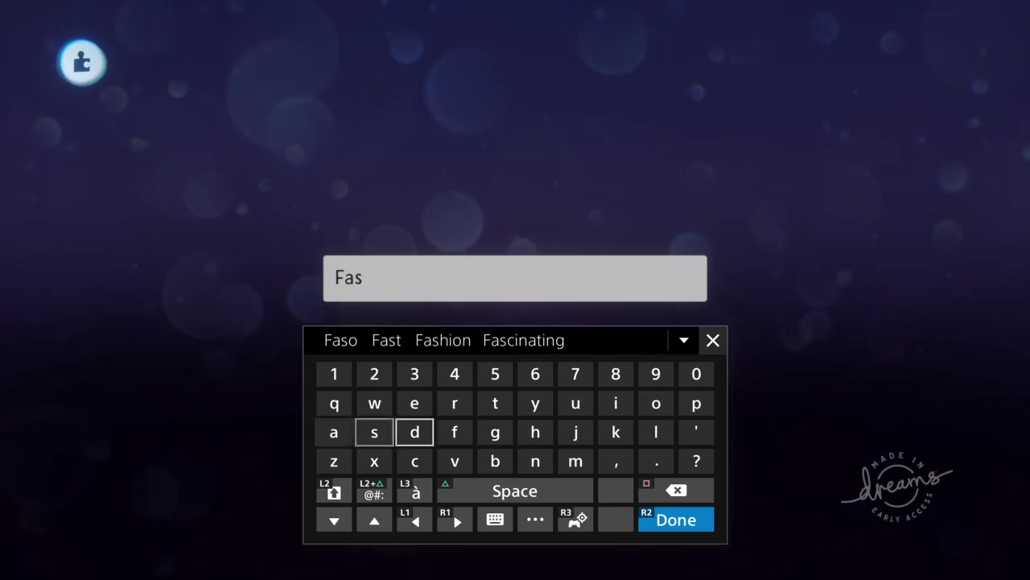
key("Escape")
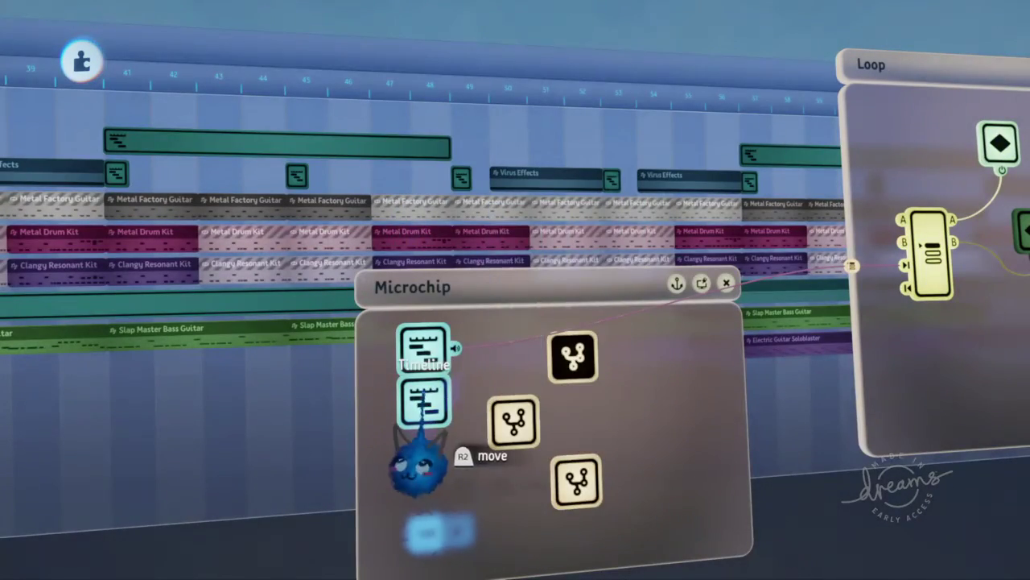
left_click(545, 206)
type("Slo")
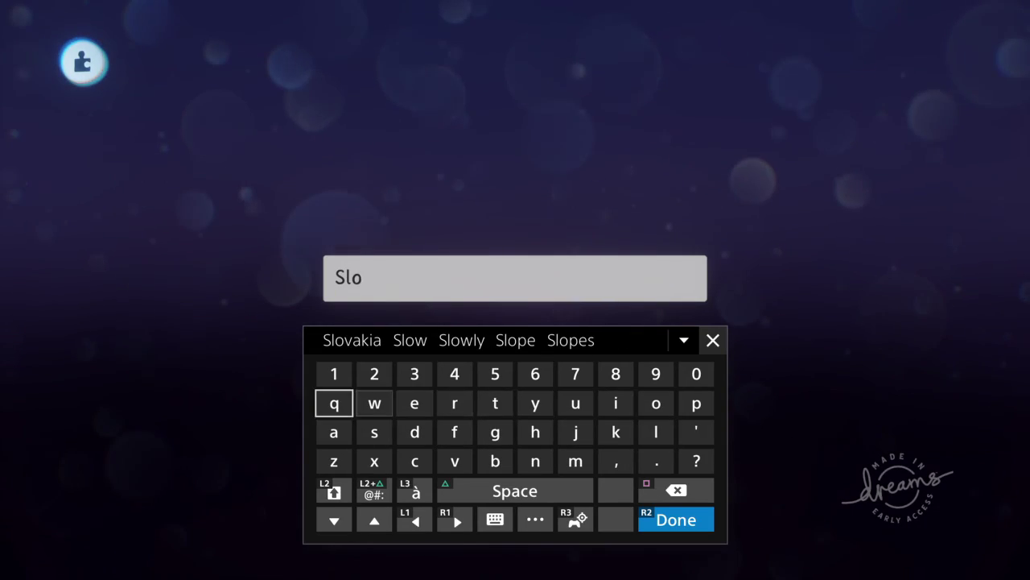
type("w")
key("Return")
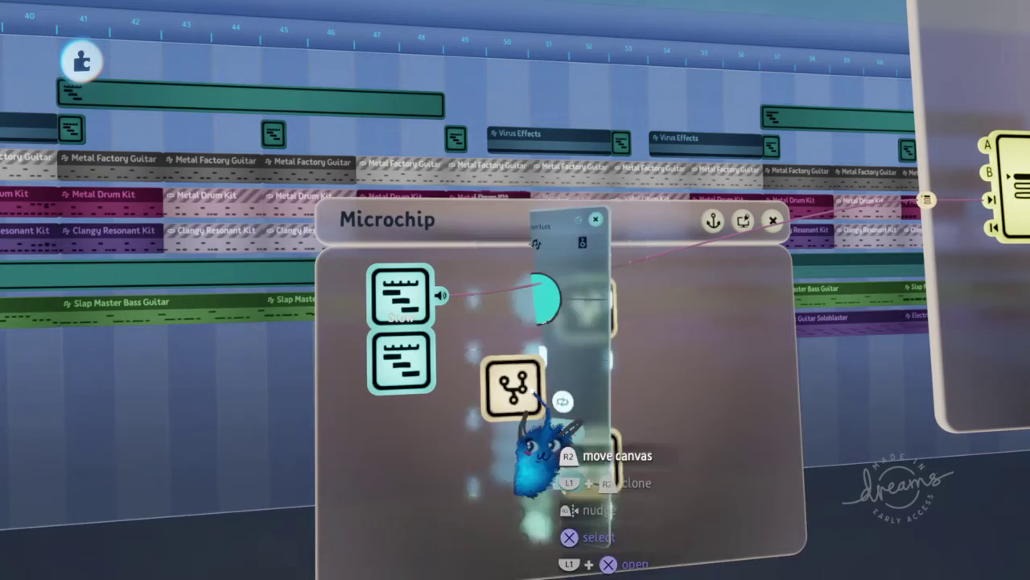
left_click(411, 398)
Step: Wire the Slow timeline's Cookie Tins Per Bar Trigger output out of the microchip
left_click(460, 278)
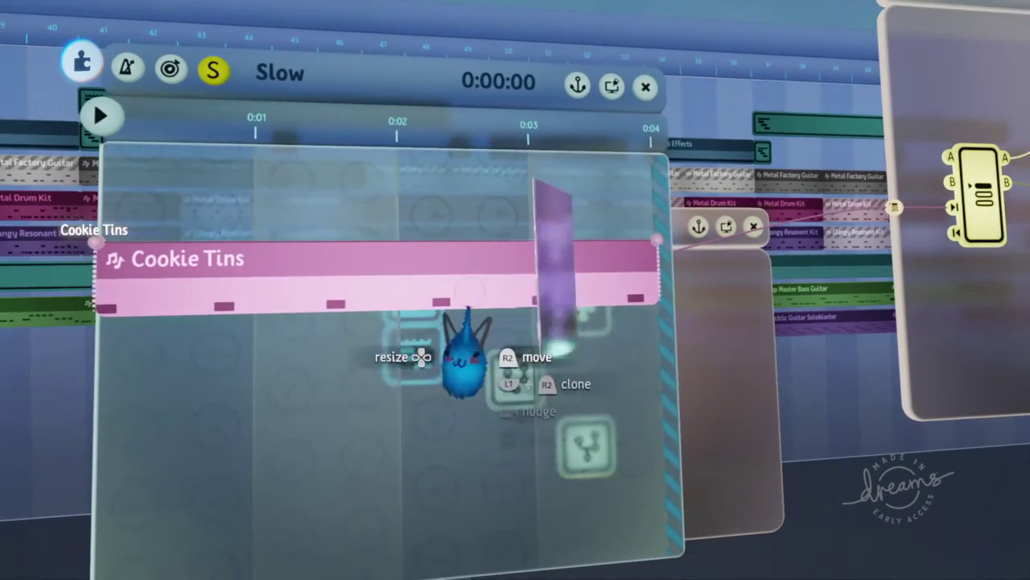
left_click(792, 82)
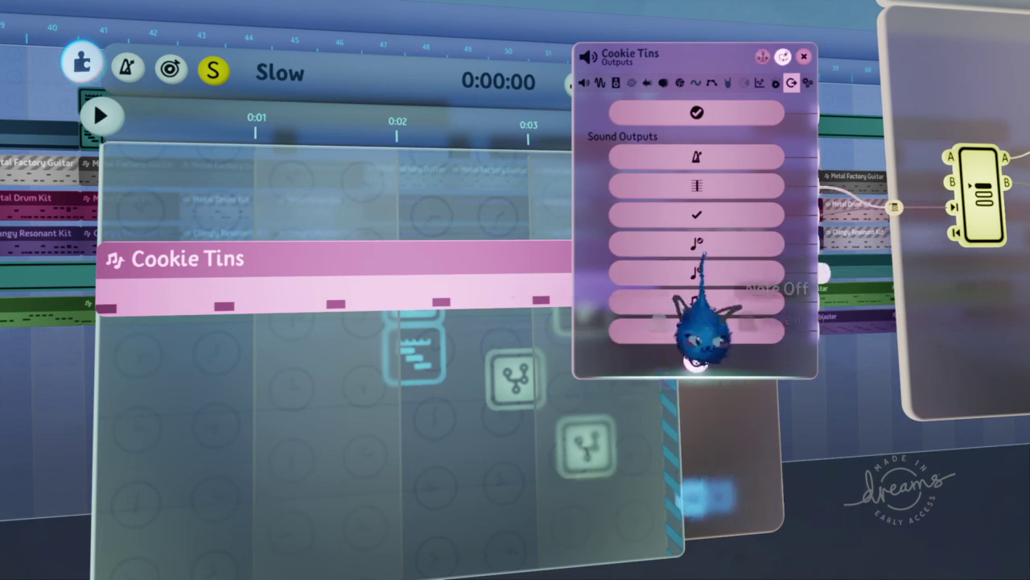
key("Escape")
key("Escape")
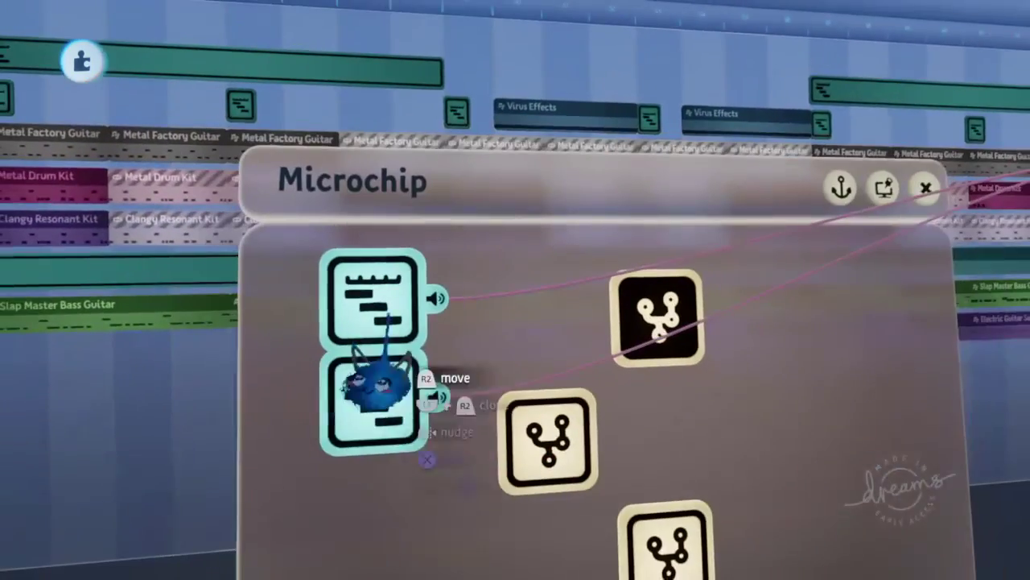
Step: Check the Fast timeline's playback properties and drag the lower timeline onto the track
left_click(379, 426)
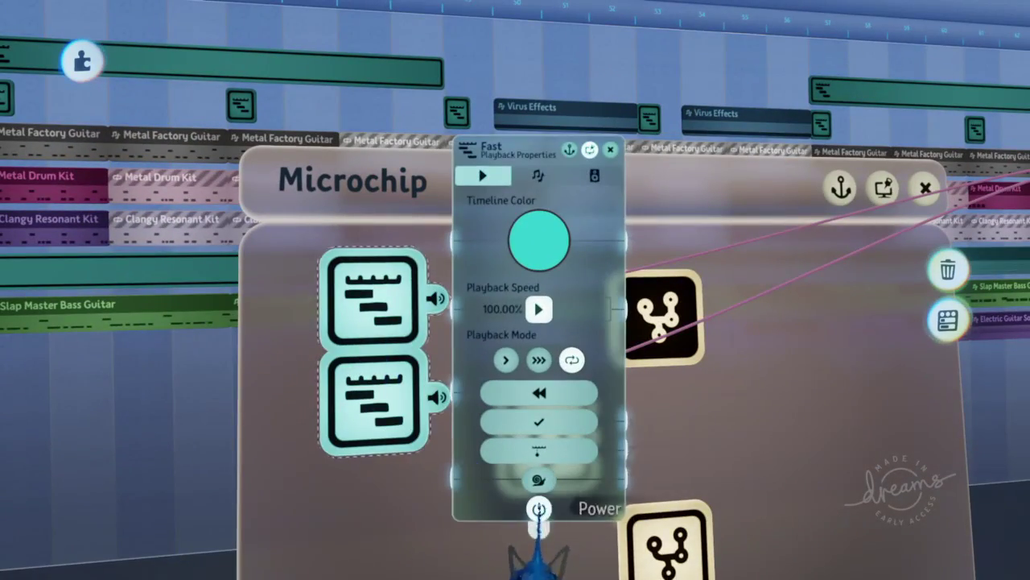
key("Escape")
mouse_move(449, 363)
left_mouse_down()
mouse_move(278, 503)
mouse_move(253, 435)
mouse_move(332, 409)
left_mouse_up()
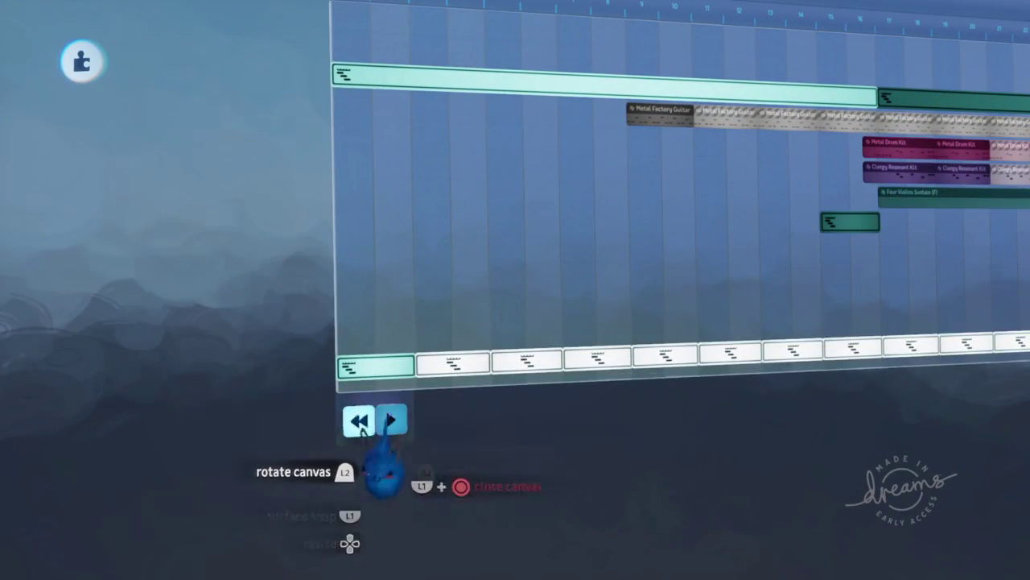
middle_click_drag(384, 475, 338, 503)
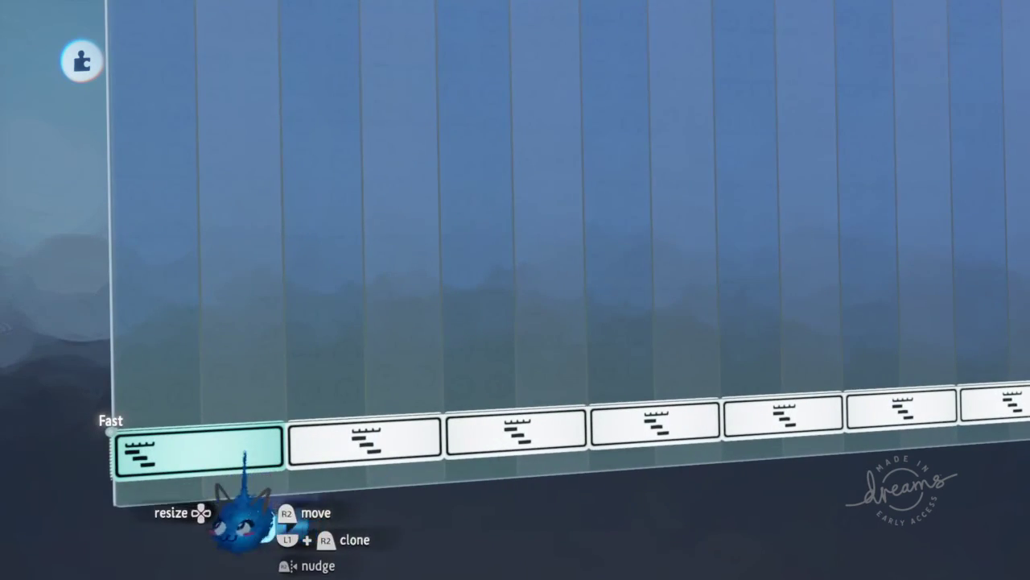
mouse_move(244, 455)
middle_mouse_down()
mouse_move(307, 357)
mouse_move(295, 345)
mouse_move(331, 339)
middle_mouse_up()
middle_click_drag(362, 387, 308, 346)
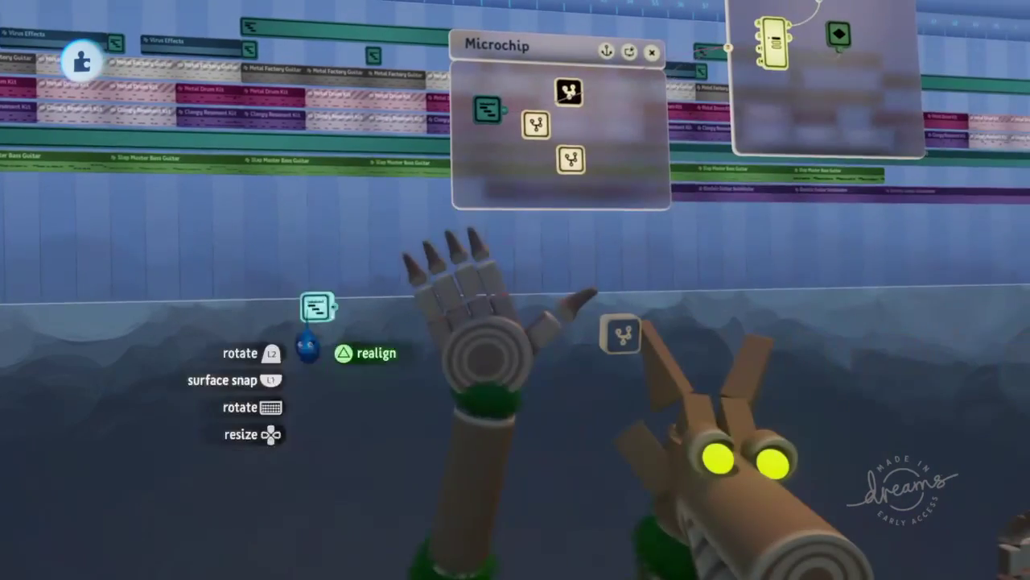
mouse_move(306, 346)
left_mouse_down()
mouse_move(426, 101)
mouse_move(482, 105)
left_mouse_up()
mouse_move(475, 120)
middle_mouse_down()
mouse_move(478, 242)
mouse_move(426, 276)
mouse_move(414, 310)
mouse_move(423, 346)
middle_mouse_up()
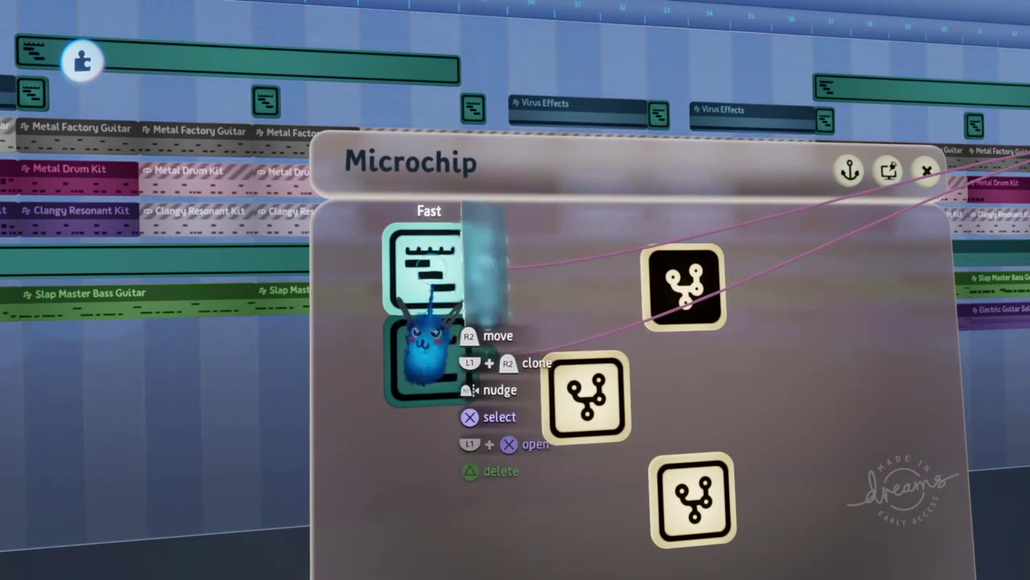
left_click(426, 346)
key("Escape")
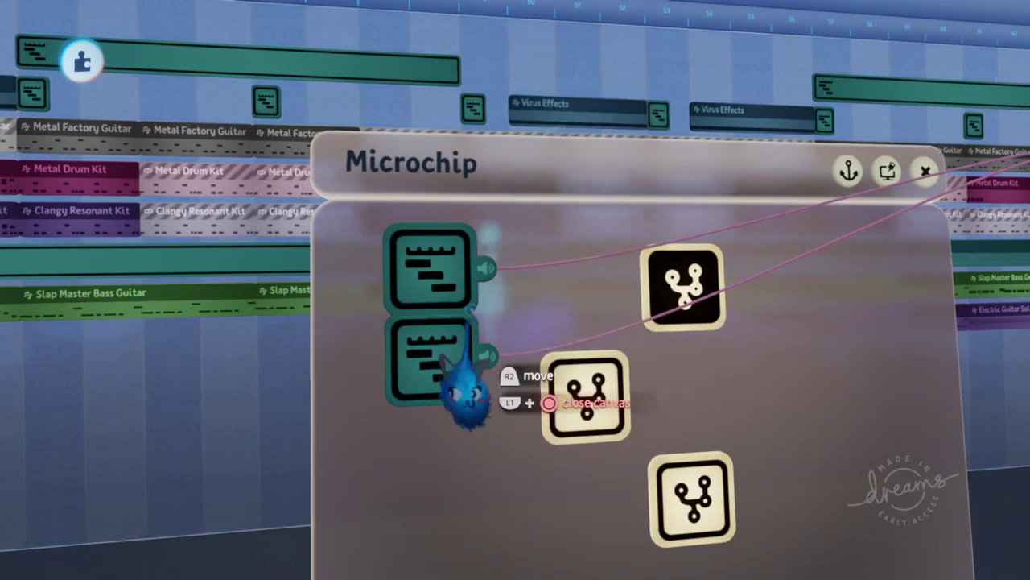
left_click_drag(230, 427, 415, 338)
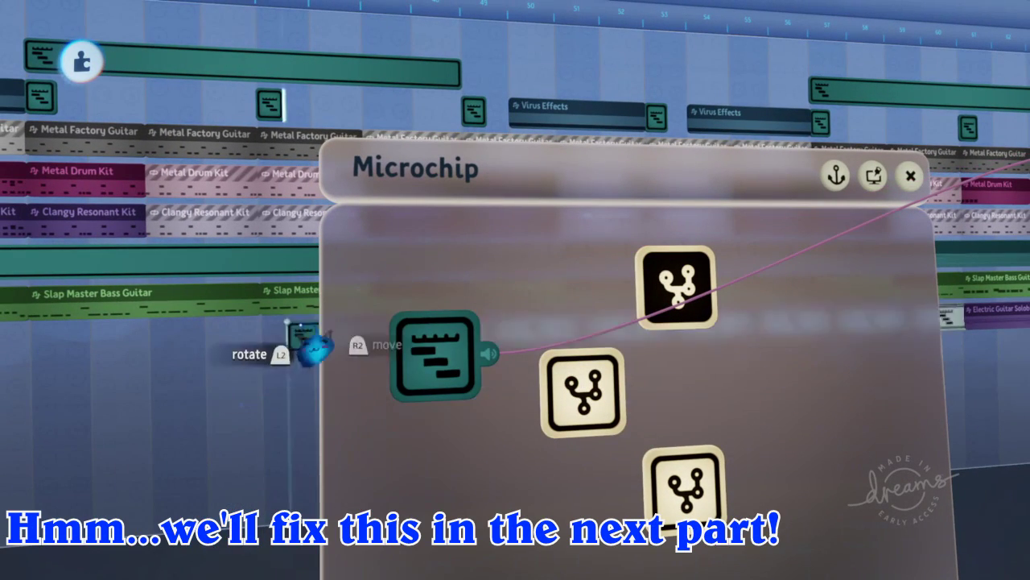